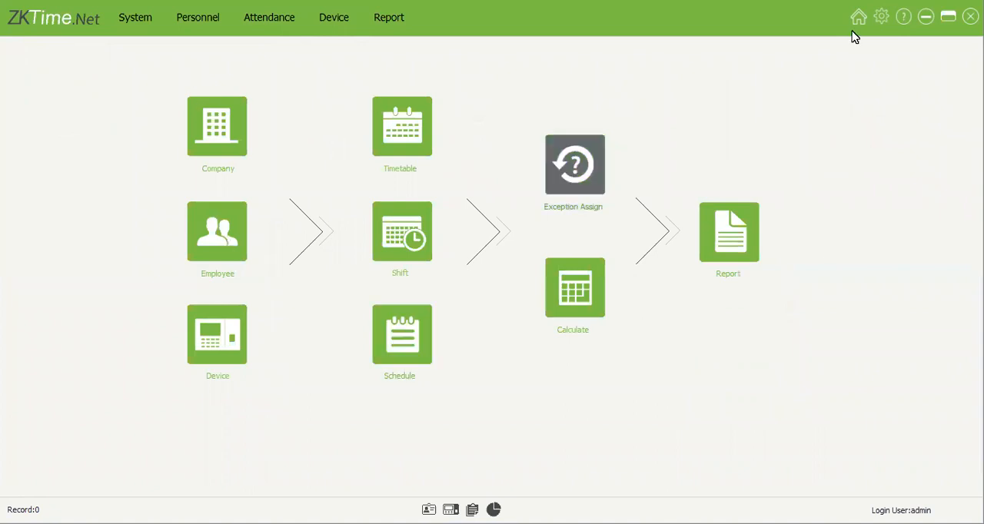
# Step: Review the license details, including the employee limit, device limit and expiry date, and close the license window
pyautogui.click(880, 23)
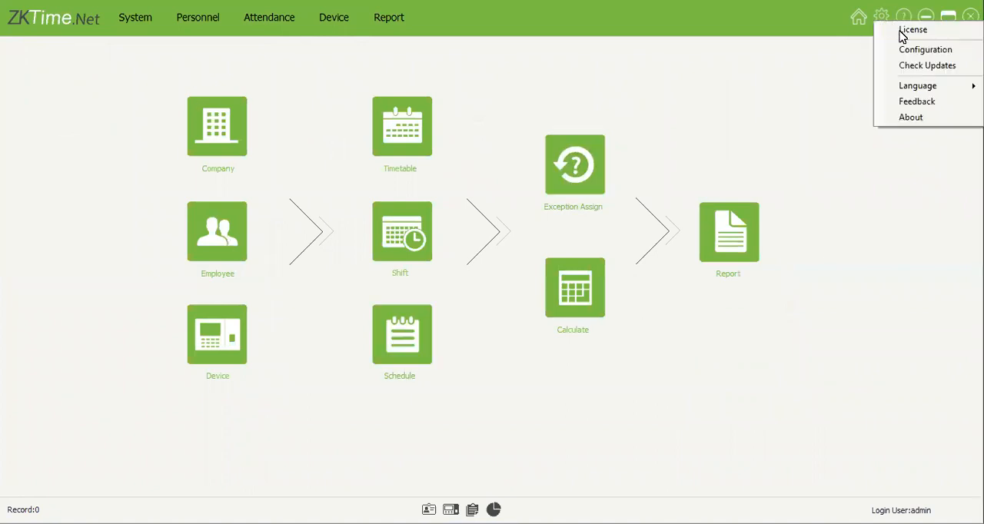
pyautogui.click(614, 220)
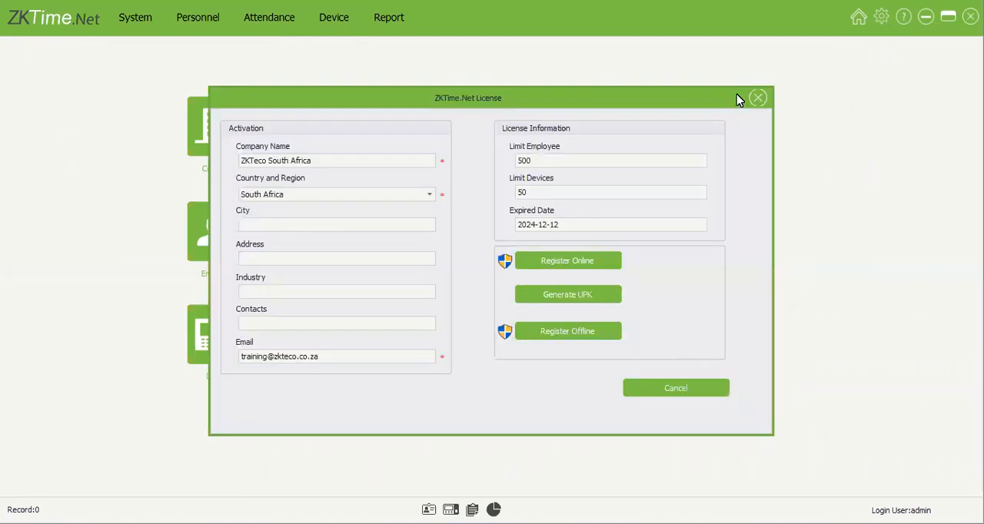
pyautogui.click(758, 99)
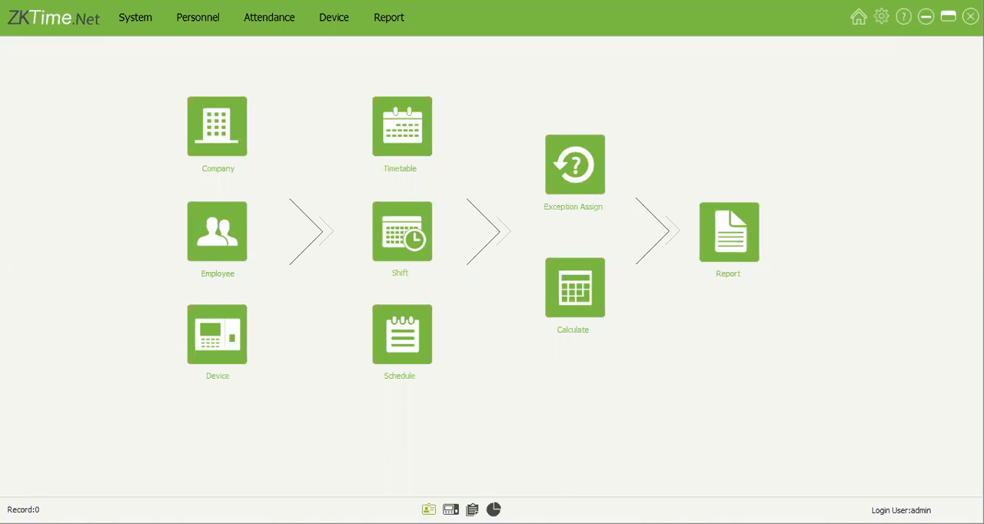
# Step: Look through the device monitoring view, dismiss its notifications, and open the attendance reports page
pyautogui.click(429, 510)
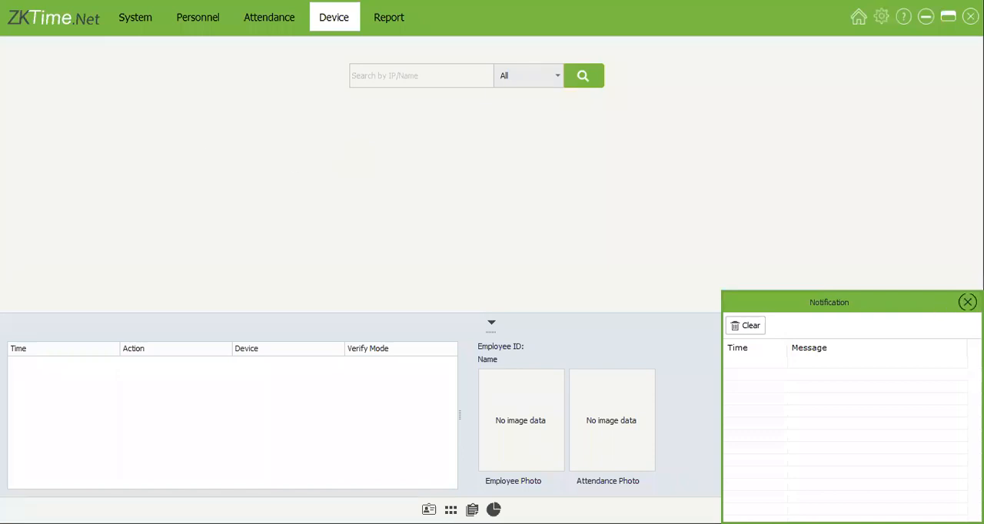
pyautogui.click(968, 302)
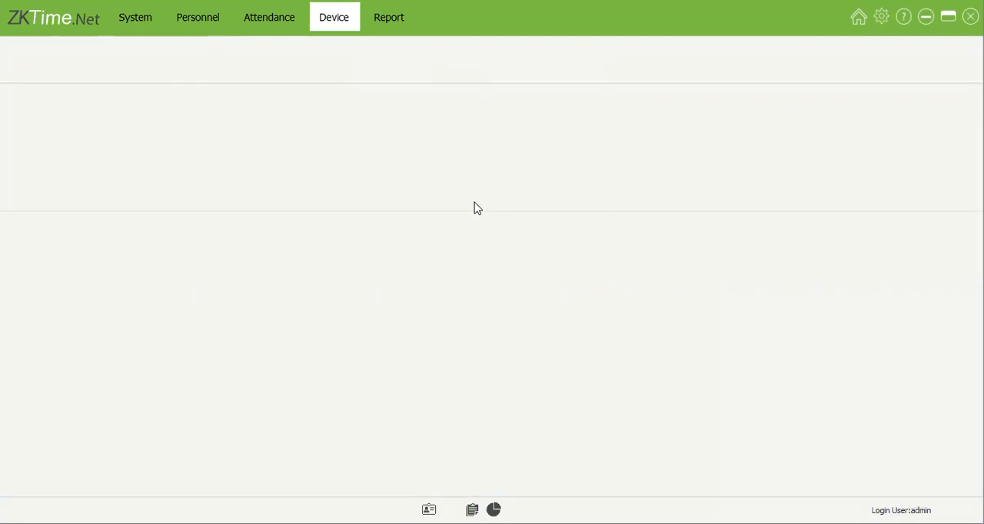
pyautogui.click(493, 509)
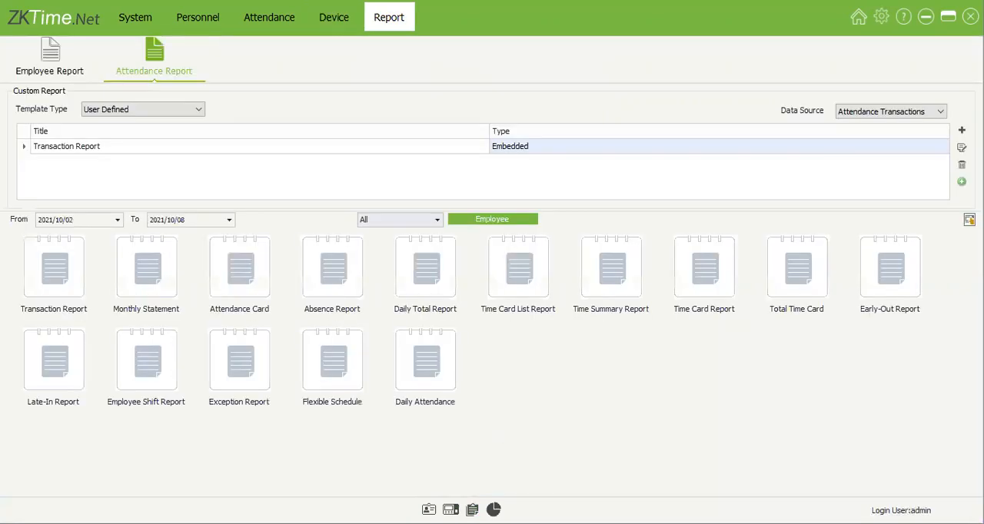
# Step: Browse the full row of biometric data statistics on the dashboard, from passwords to employee photos
pyautogui.click(507, 303)
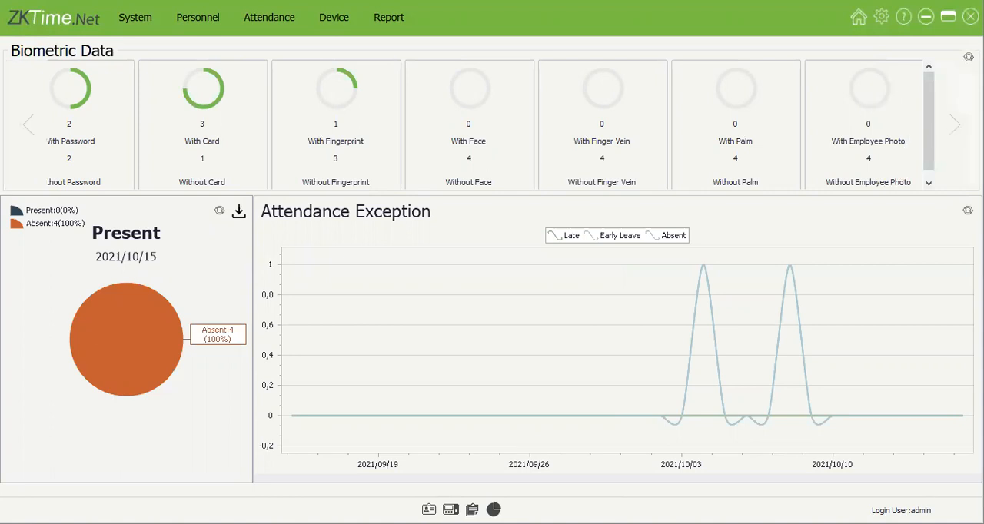
pyautogui.click(953, 131)
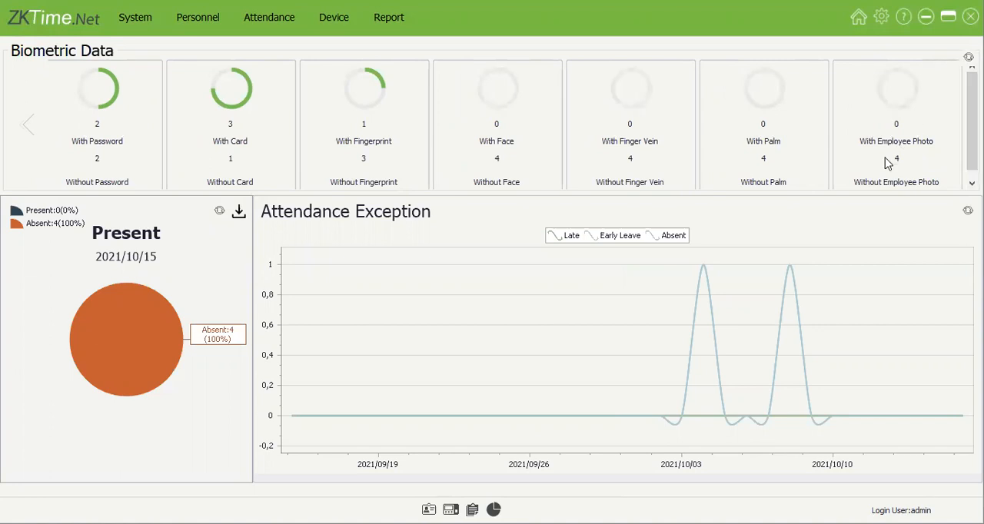
pyautogui.click(27, 121)
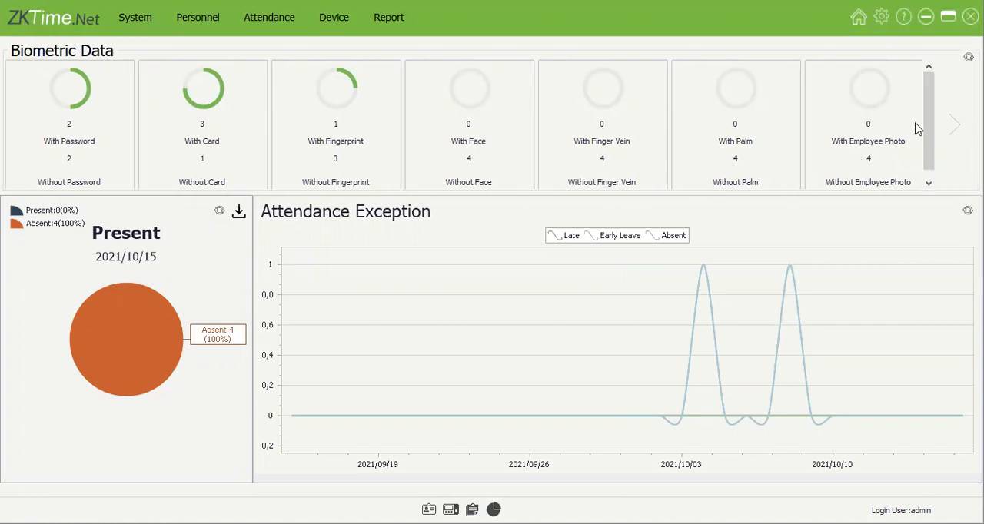
pyautogui.click(943, 127)
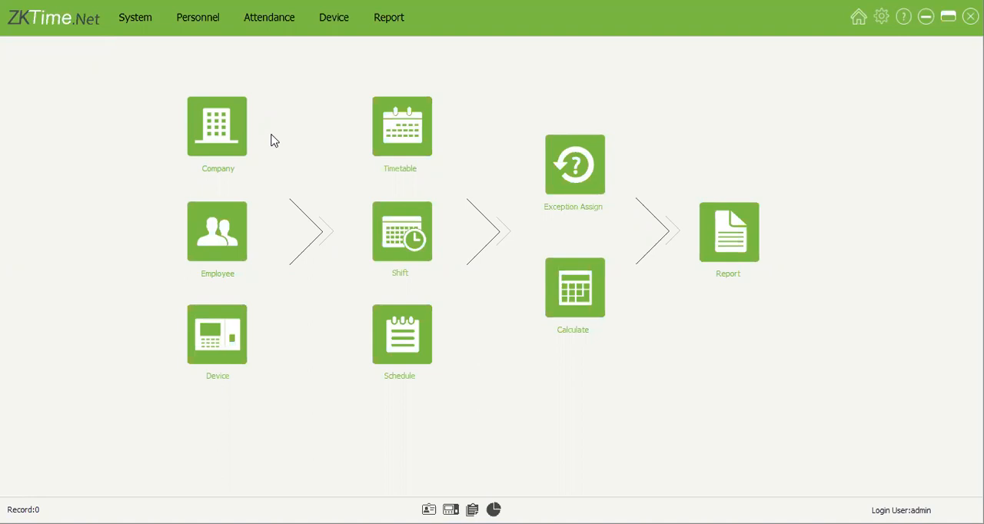
# Step: Review the company's basic information, including the option to show the logo in reports, and return to the home page
pyautogui.click(223, 133)
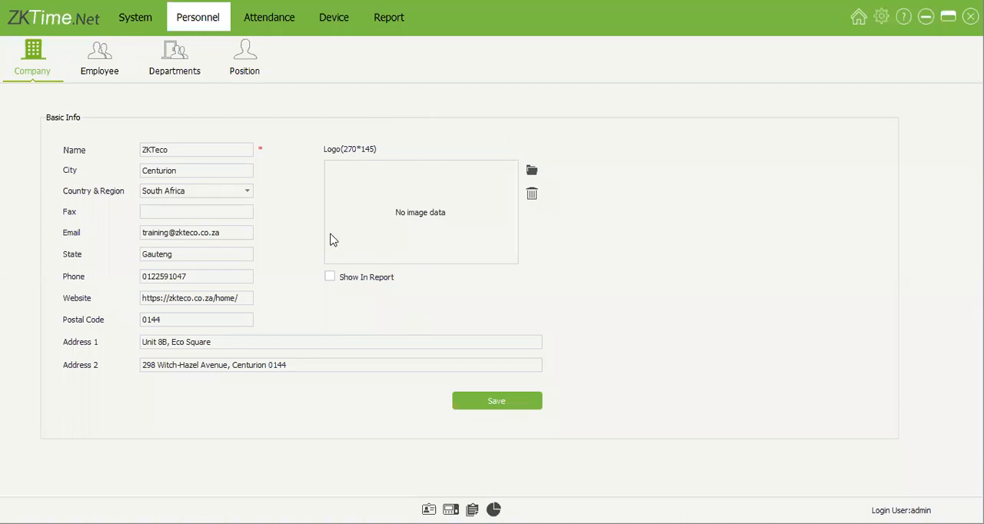
pyautogui.click(340, 282)
pyautogui.click(330, 279)
pyautogui.click(108, 65)
pyautogui.click(855, 18)
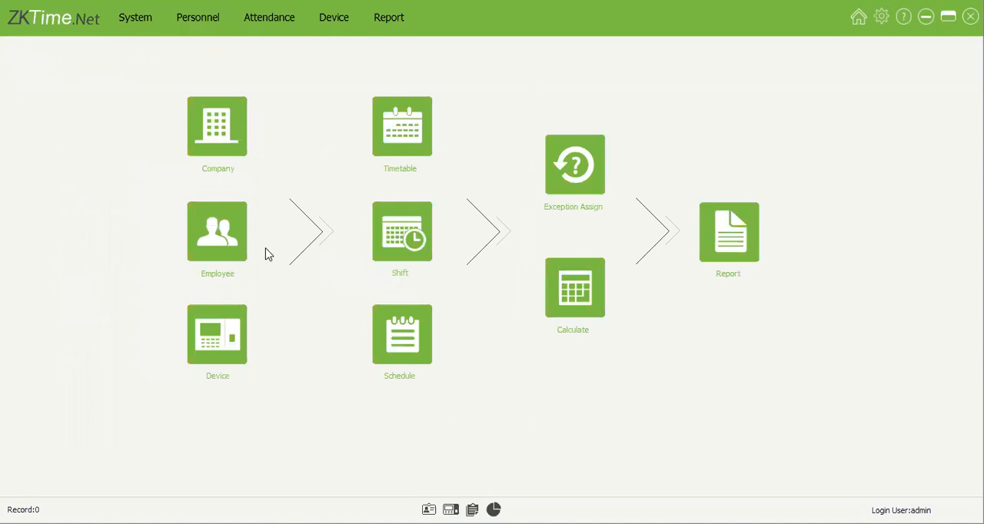
# Step: Open the employee list and view the records of the second and fourth employees
pyautogui.click(244, 254)
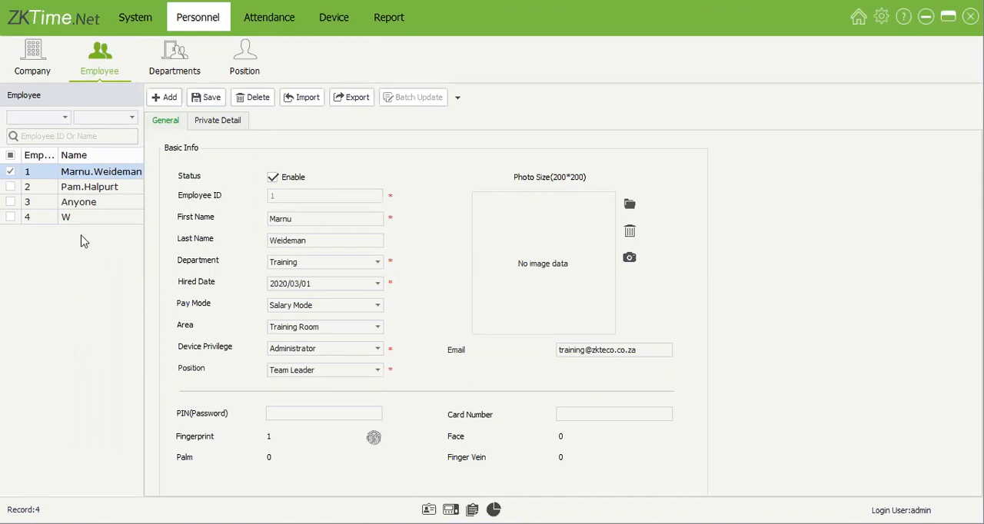
pyautogui.click(97, 188)
pyautogui.click(90, 223)
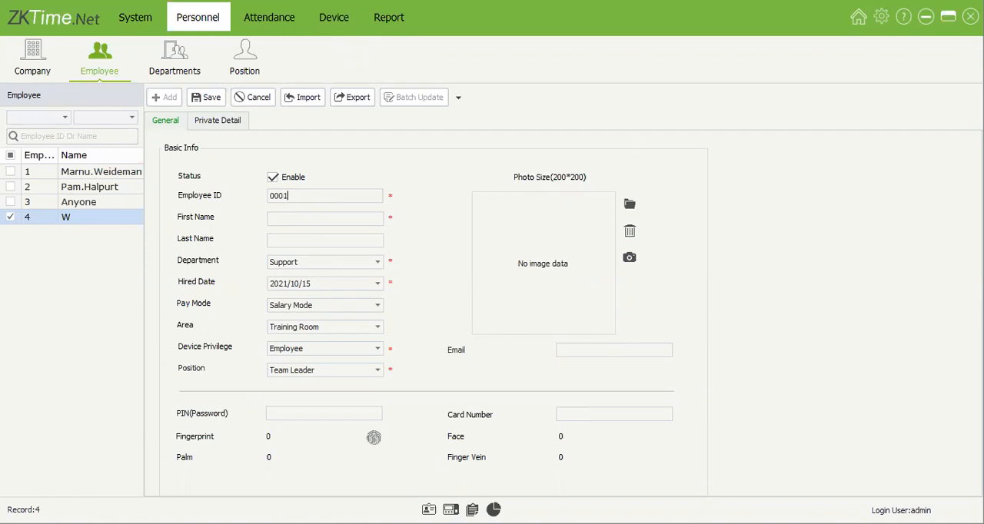
# Step: Enter the employee ID and first name in the new employee record
pyautogui.press('BackSpace')
pyautogui.press('BackSpace')
pyautogui.press('BackSpace')
pyautogui.press('BackSpace')
pyautogui.write('vgbhnjm')
pyautogui.press('BackSpace')
pyautogui.press('BackSpace')
pyautogui.press('BackSpace')
pyautogui.press('BackSpace')
pyautogui.press('BackSpace')
pyautogui.press('BackSpace')
pyautogui.press('BackSpace')
pyautogui.press('BackSpace')
pyautogui.write('5')
pyautogui.click(328, 216)
pyautogui.write('A')
pyautogui.doubleClick(290, 197)
pyautogui.click(336, 218)
# Step: Assign the new employee to the Sales department
pyautogui.click(350, 263)
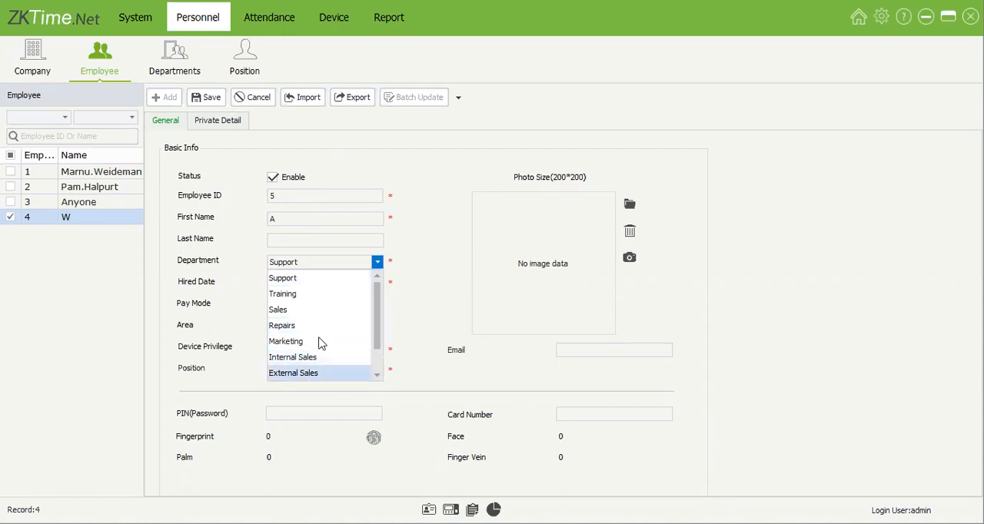
pyautogui.click(380, 263)
pyautogui.click(323, 263)
pyautogui.click(415, 226)
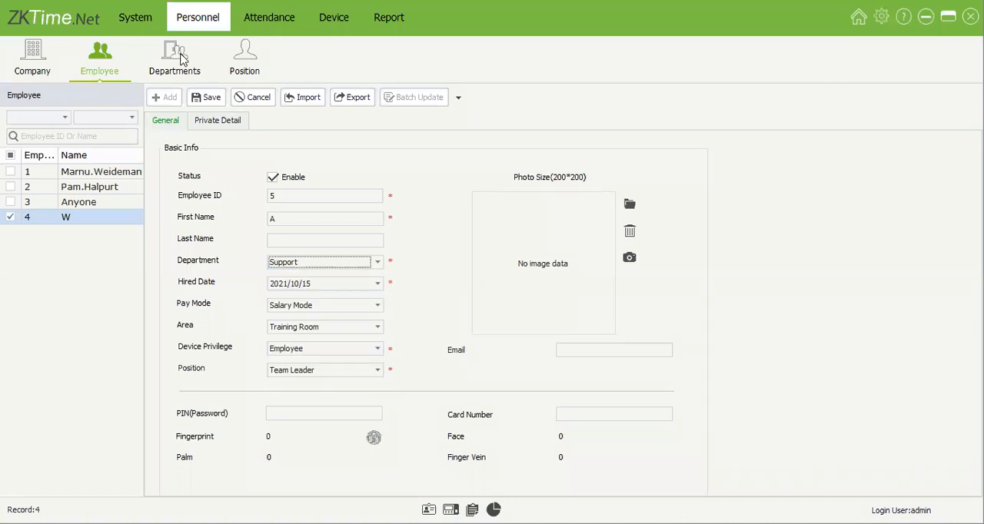
pyautogui.click(376, 264)
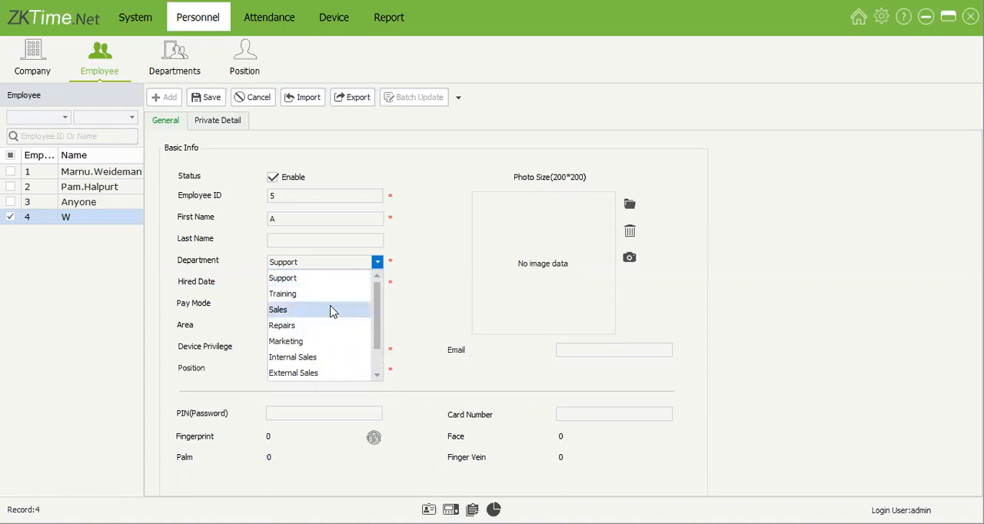
pyautogui.click(300, 212)
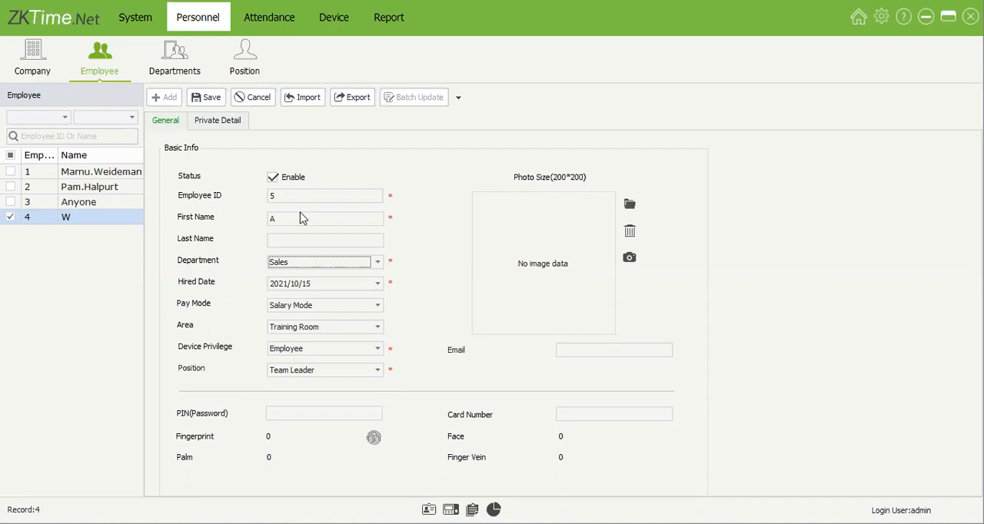
# Step: Set the new employee's hired date to 2021/10/01 and the pay mode to Salary Mode
pyautogui.click(378, 288)
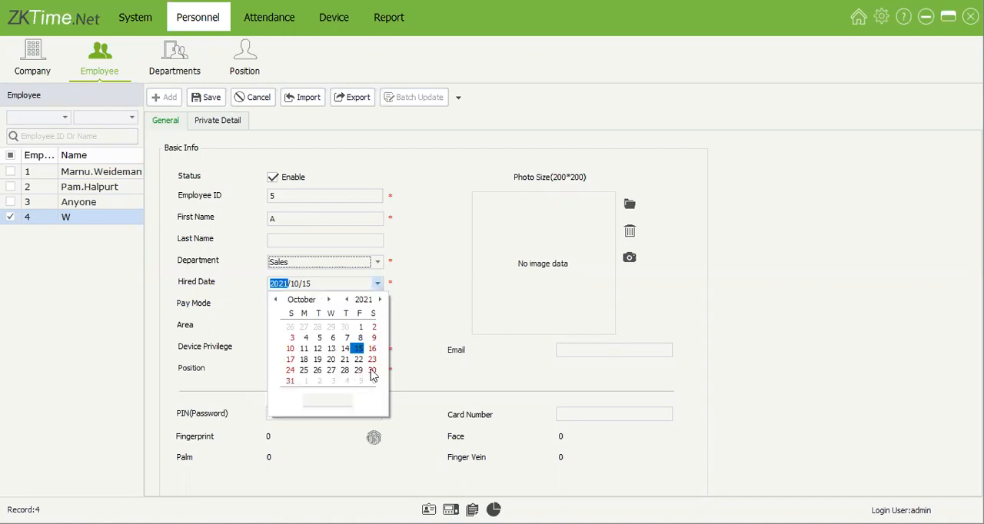
pyautogui.click(377, 285)
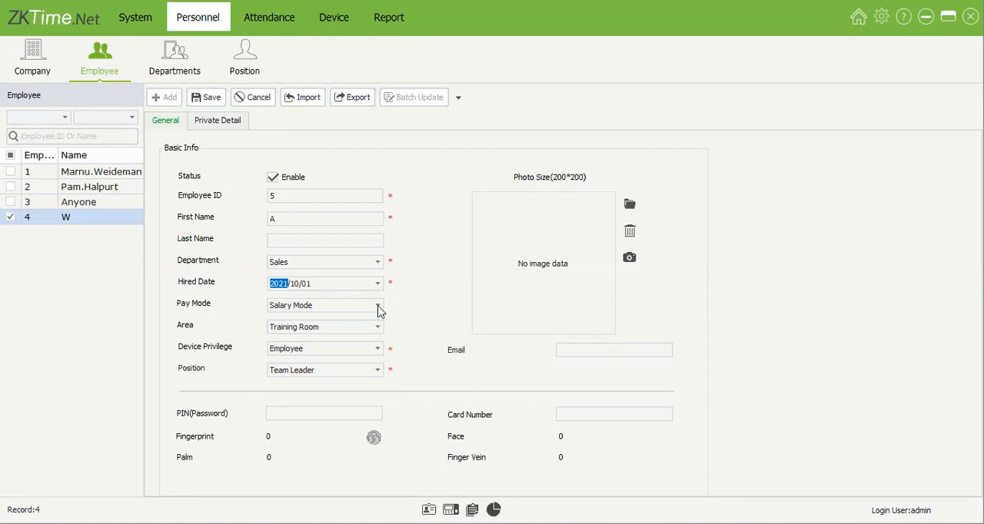
pyautogui.click(316, 306)
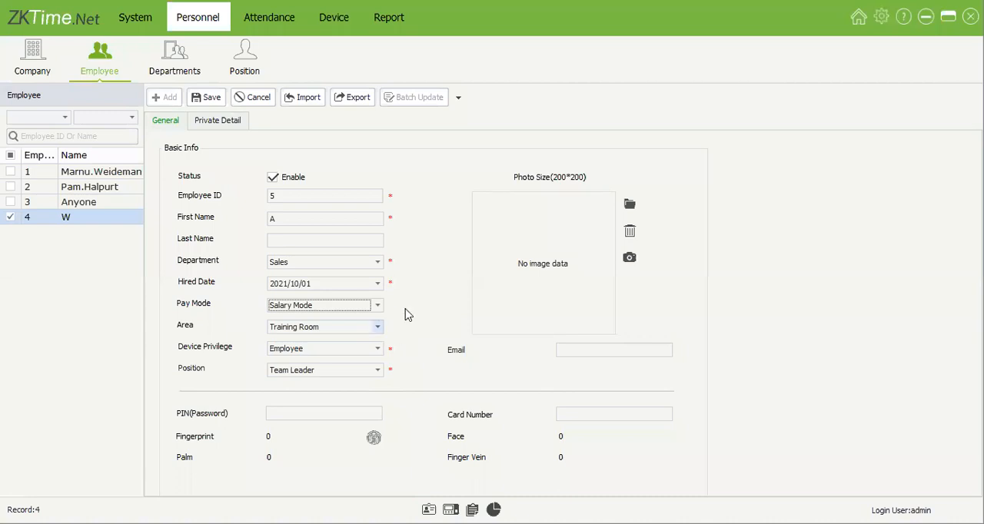
pyautogui.click(378, 327)
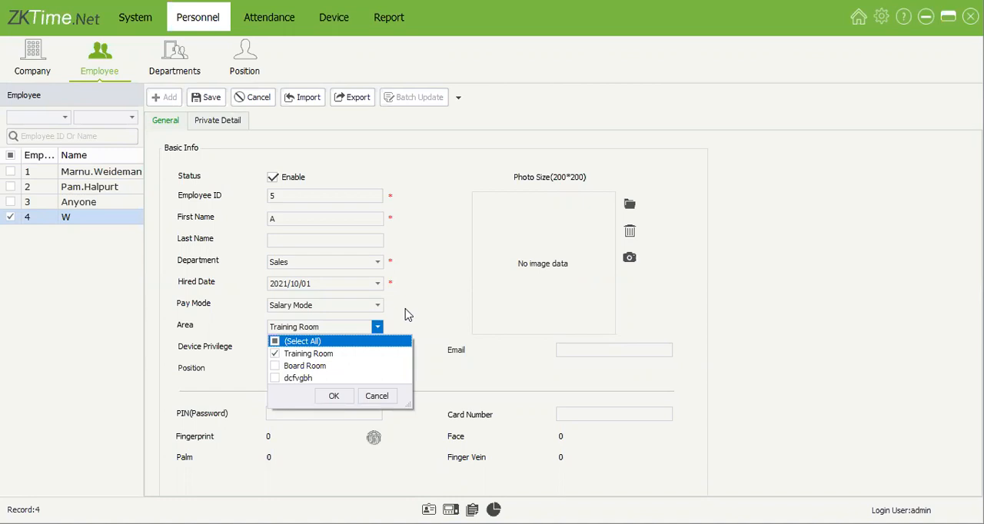
pyautogui.click(323, 367)
pyautogui.click(295, 377)
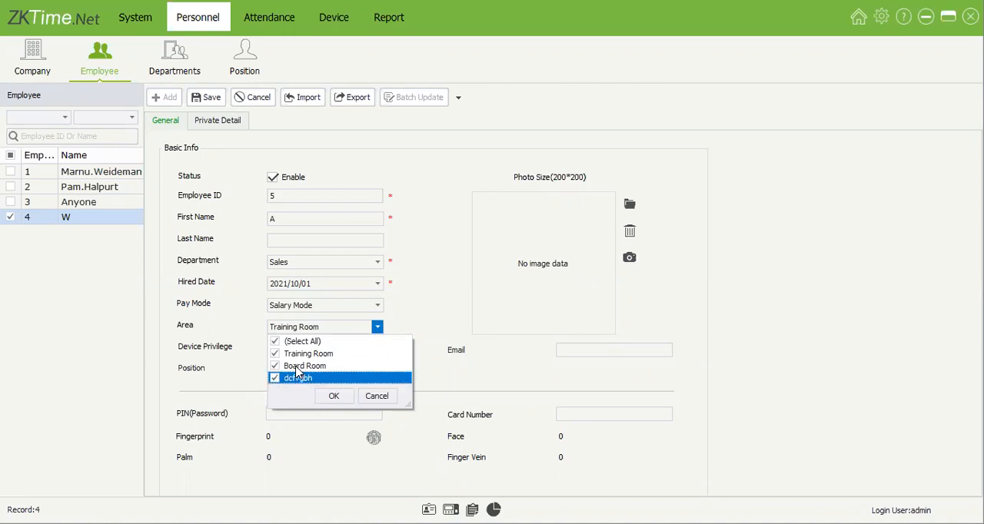
pyautogui.click(297, 367)
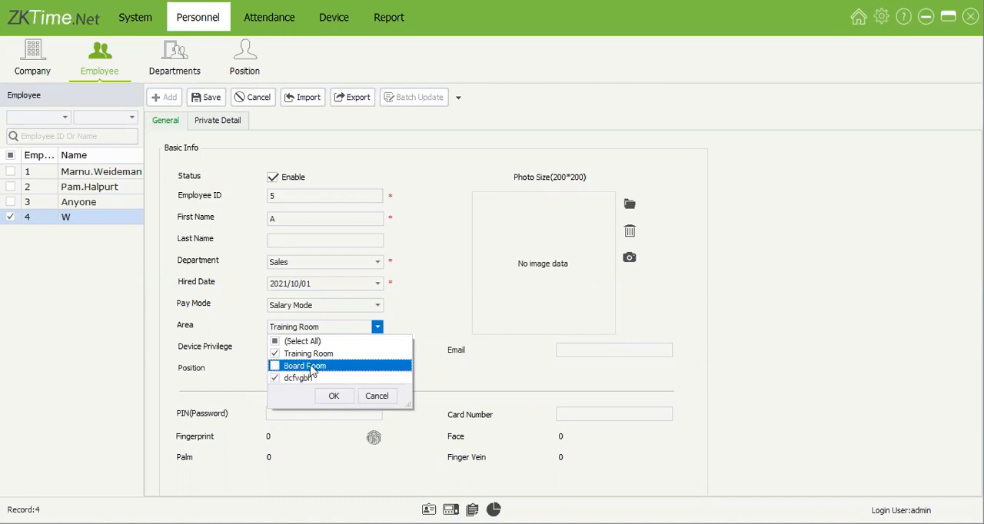
pyautogui.click(308, 377)
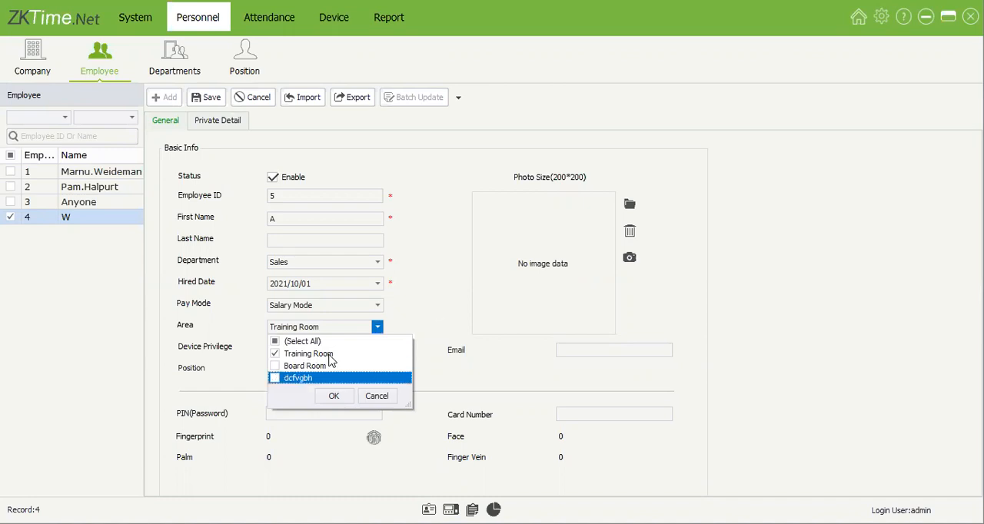
pyautogui.click(308, 367)
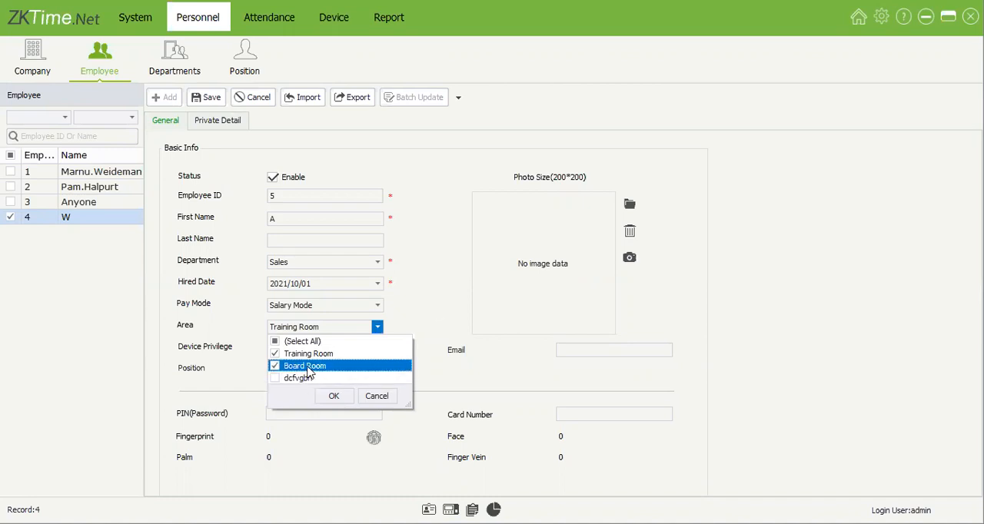
pyautogui.click(309, 368)
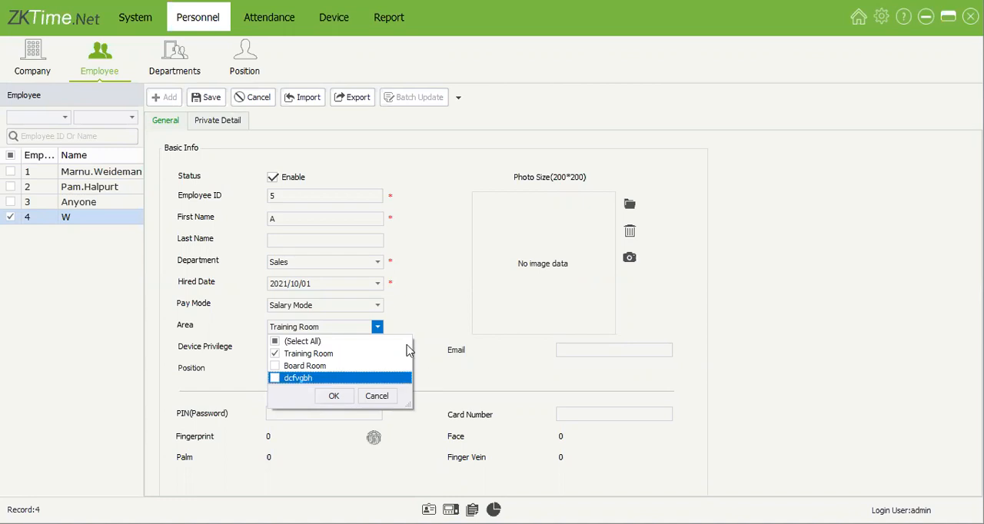
pyautogui.click(312, 331)
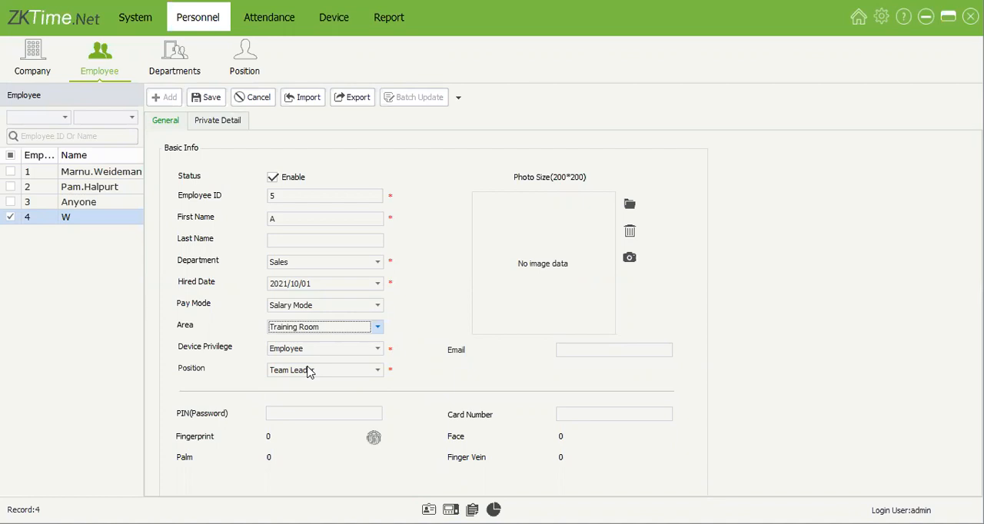
# Step: Add Board Room to the new employee's areas alongside Training Room
pyautogui.hotkey('alt', 'Down')
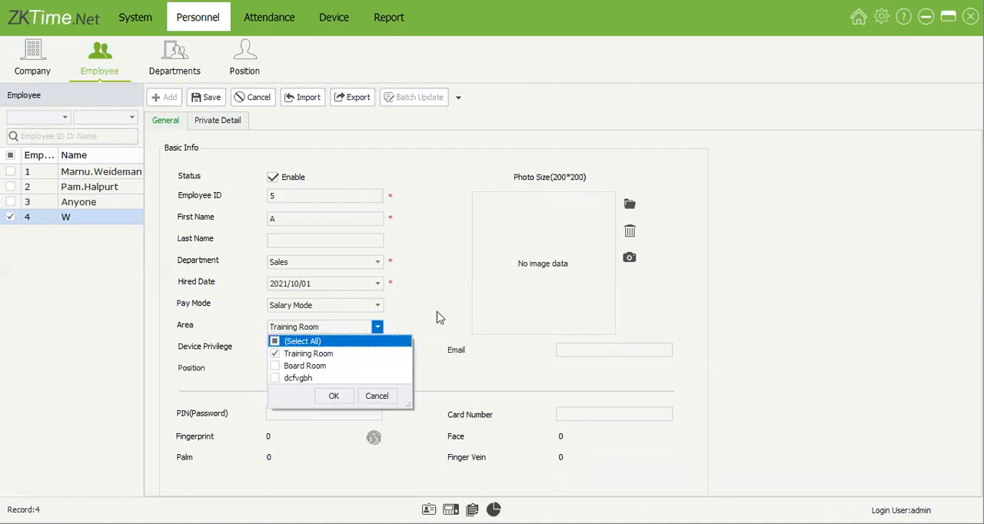
pyautogui.click(313, 367)
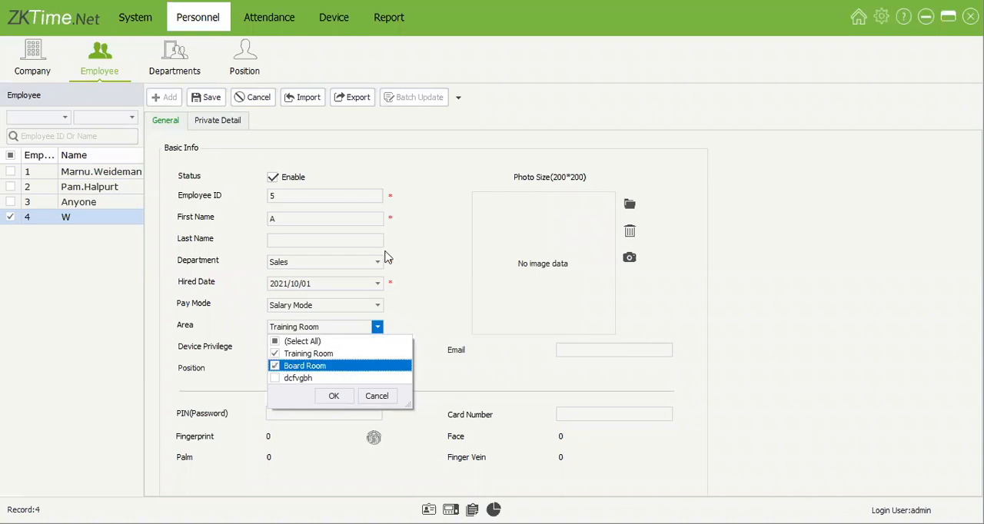
pyautogui.click(333, 396)
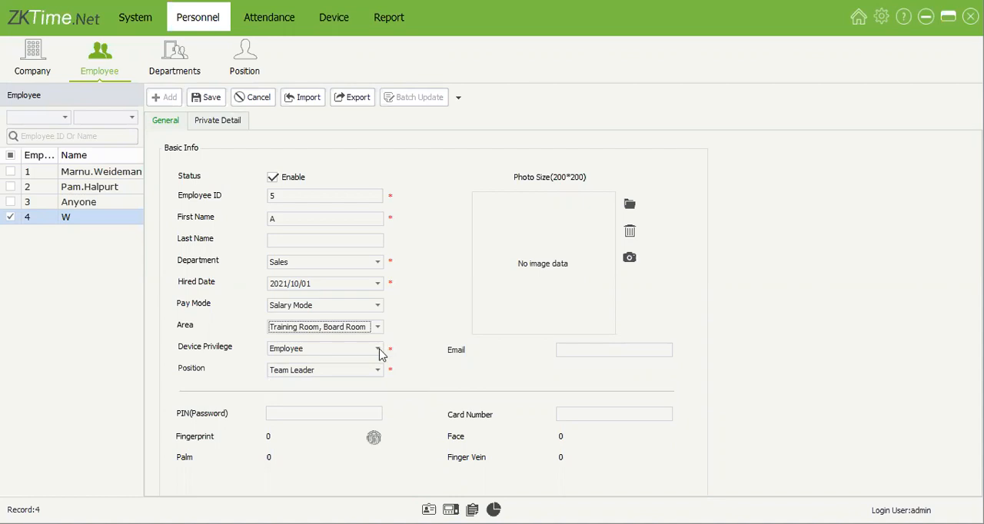
# Step: Set the new employee's device privilege to Enroller and review the other privilege levels
pyautogui.click(379, 349)
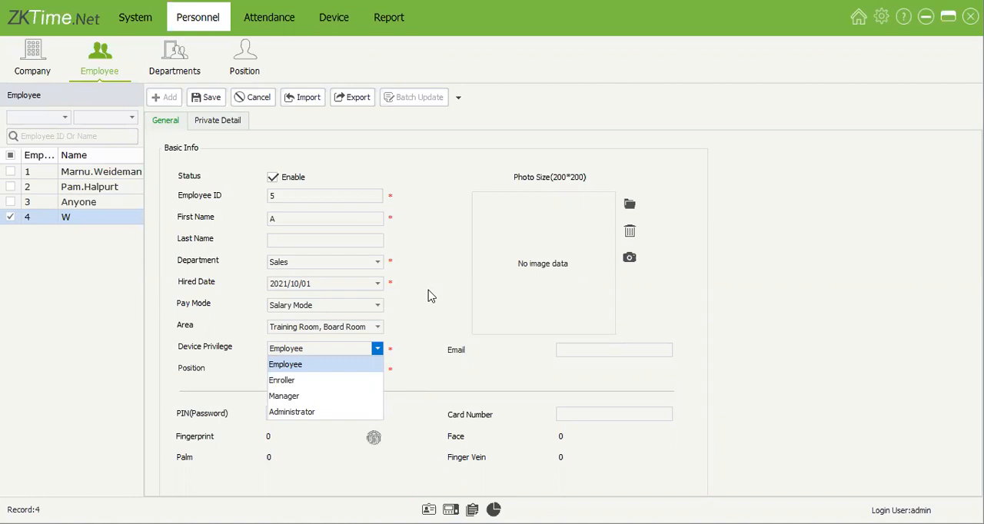
pyautogui.click(318, 386)
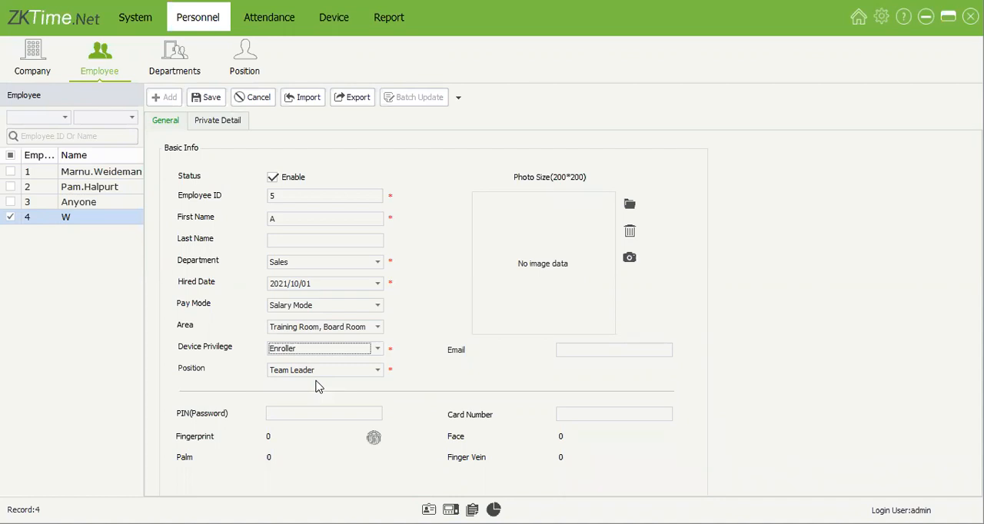
pyautogui.click(382, 352)
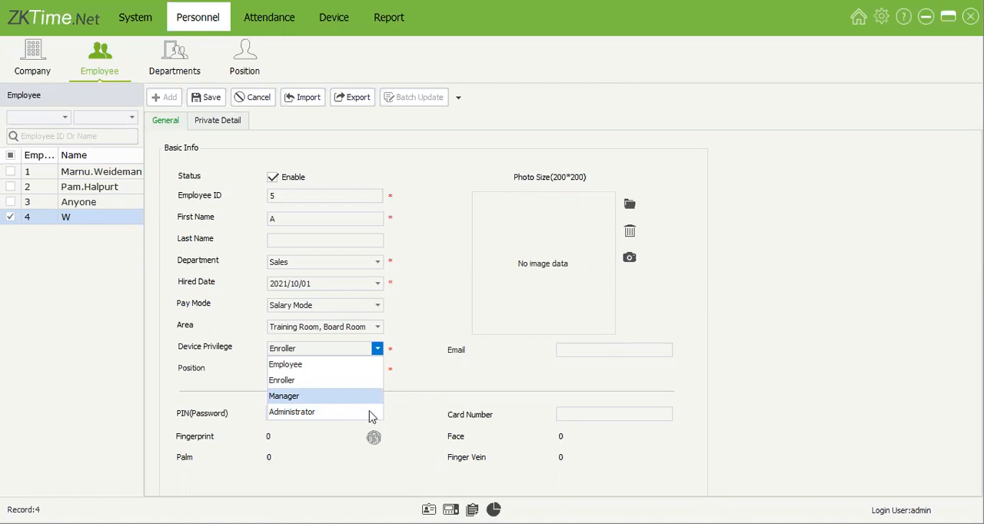
pyautogui.click(419, 379)
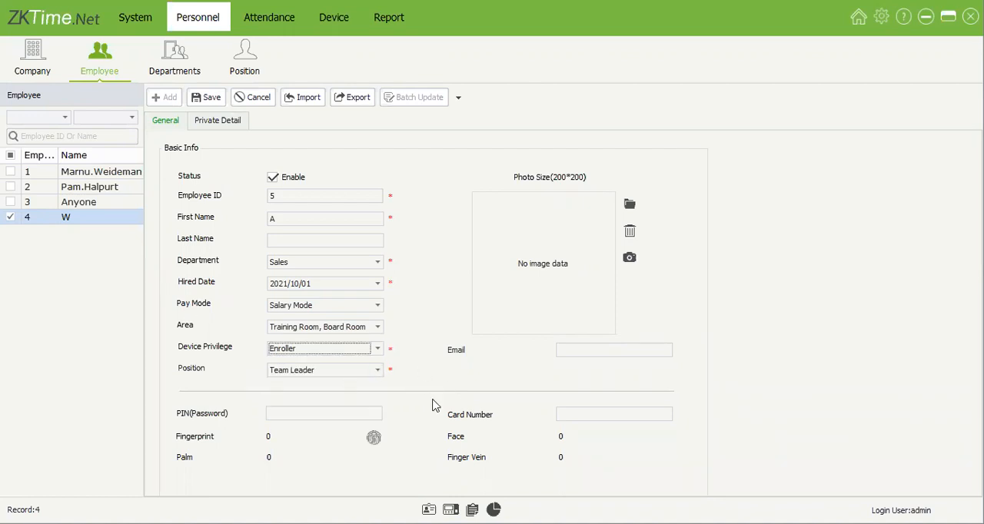
# Step: Review the position choices for the new employee, keep Team Leader, and enter the employee's PIN password
pyautogui.click(317, 371)
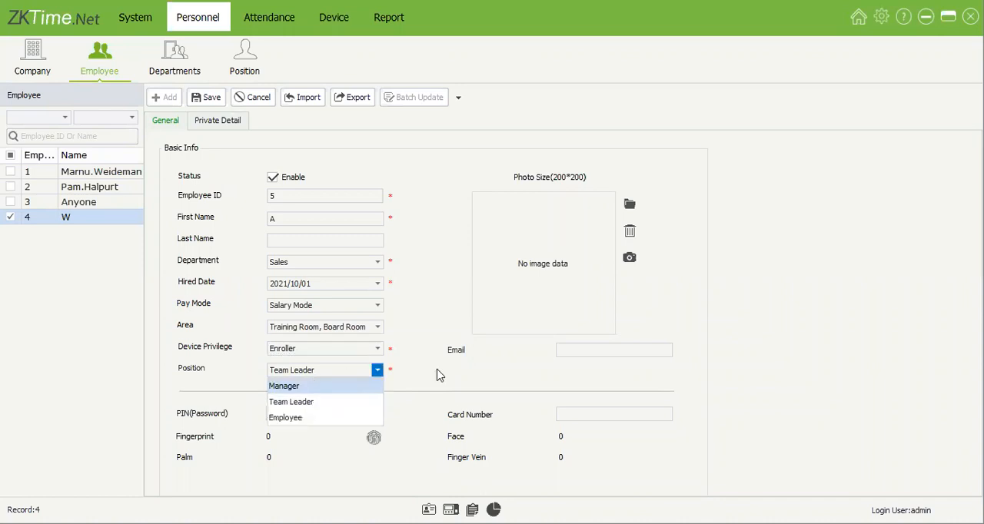
pyautogui.click(249, 60)
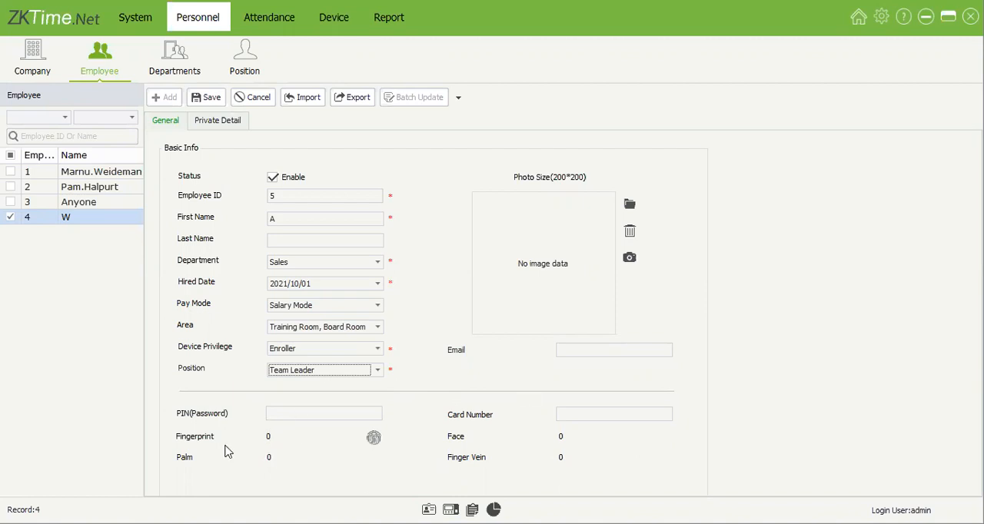
pyautogui.click(290, 412)
# Step: Fill in the new employee's card number, replacing the first entry with a shorter number
pyautogui.click(612, 417)
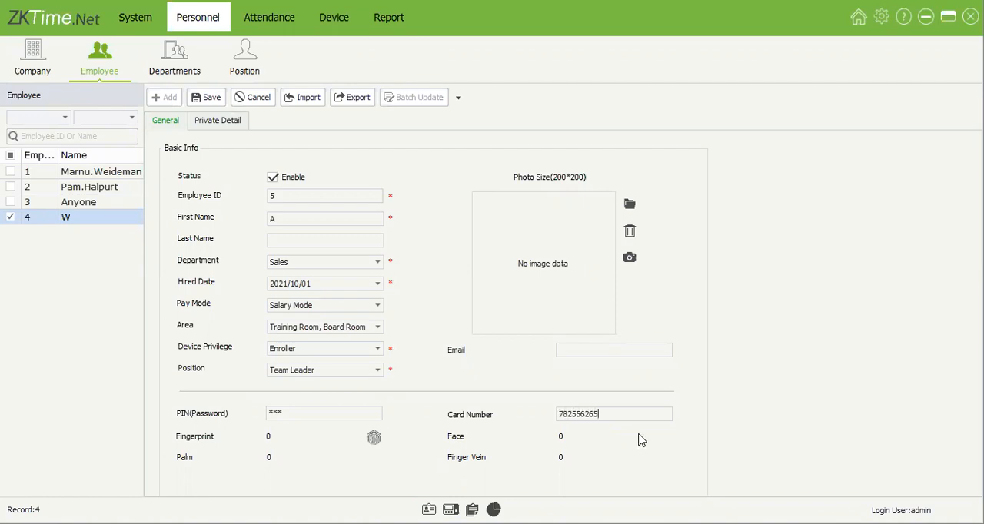
pyautogui.hotkey('ctrl', 'a')
# Step: Examine the Terminal and Sensor reader options for fingerprint enrollment and close the dialog without enrolling
pyautogui.click(601, 168)
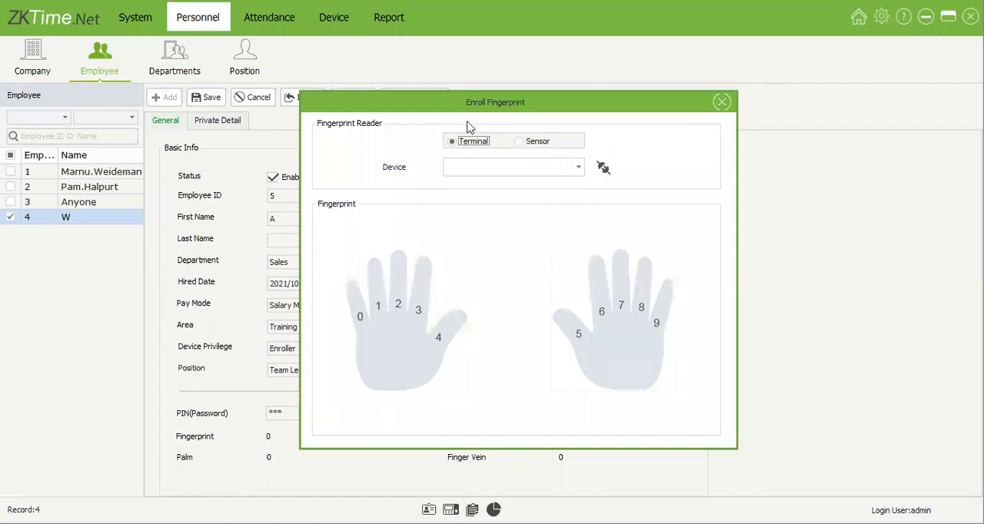
pyautogui.click(603, 168)
pyautogui.click(580, 169)
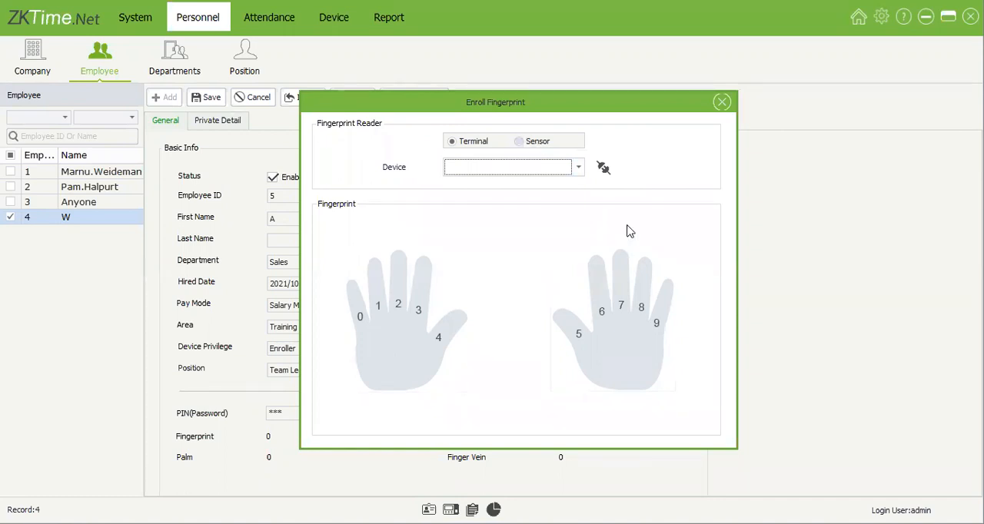
pyautogui.click(519, 142)
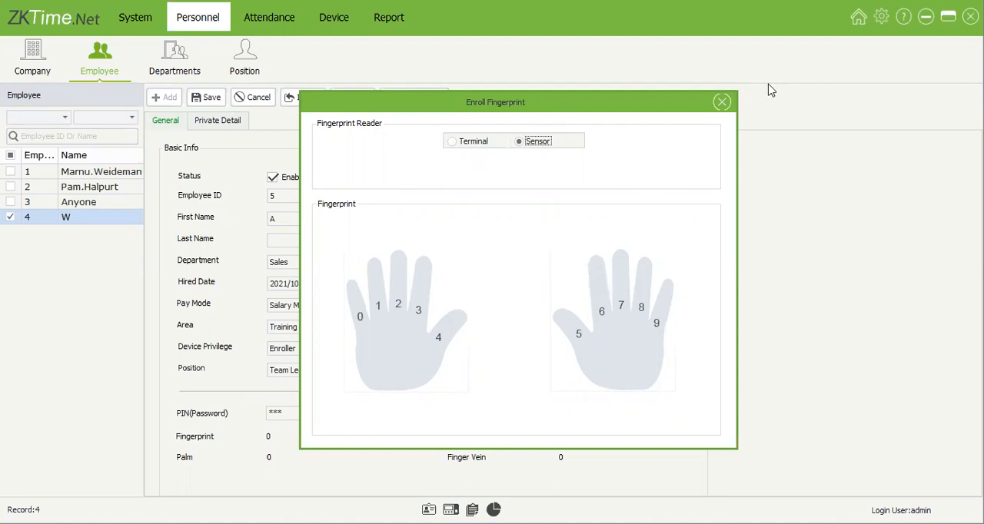
pyautogui.click(722, 103)
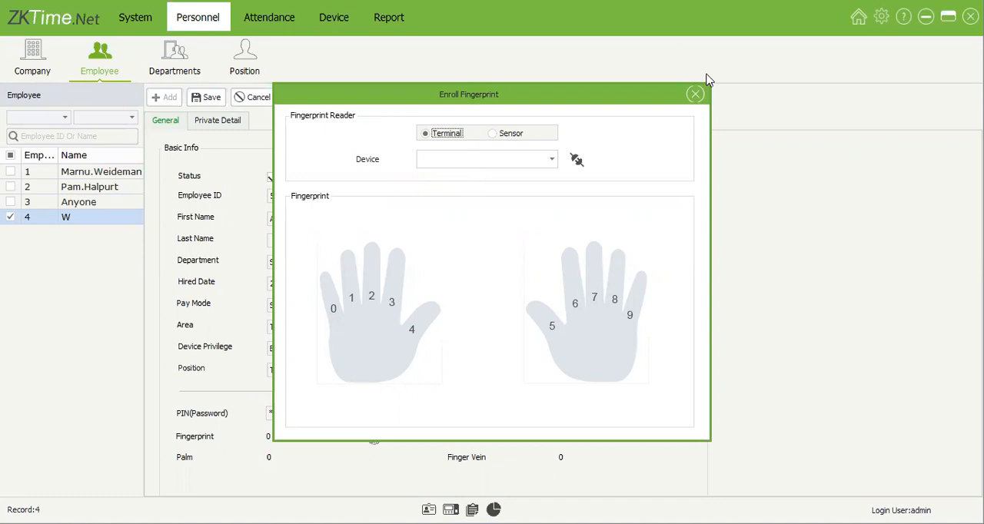
pyautogui.click(700, 95)
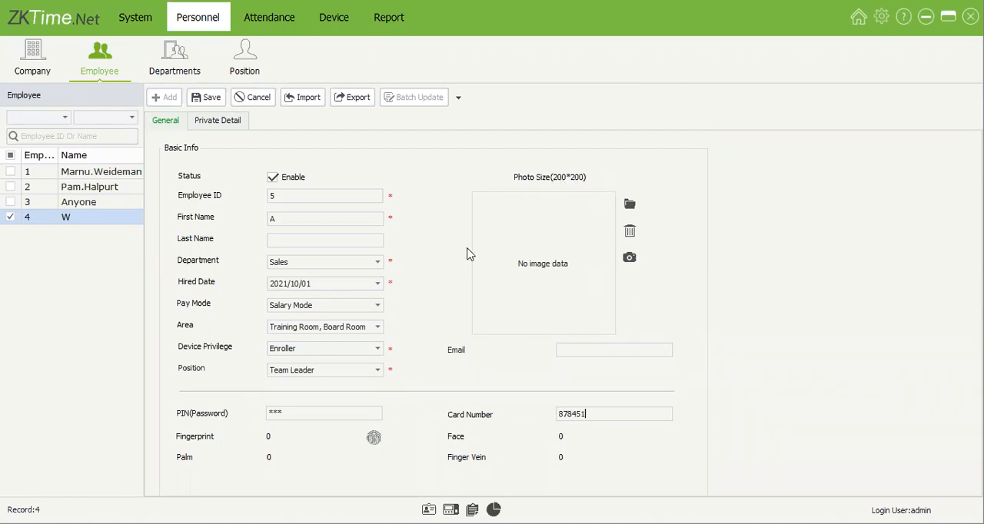
# Step: Check the new employee's private detail fields and save the employee record
pyautogui.click(212, 124)
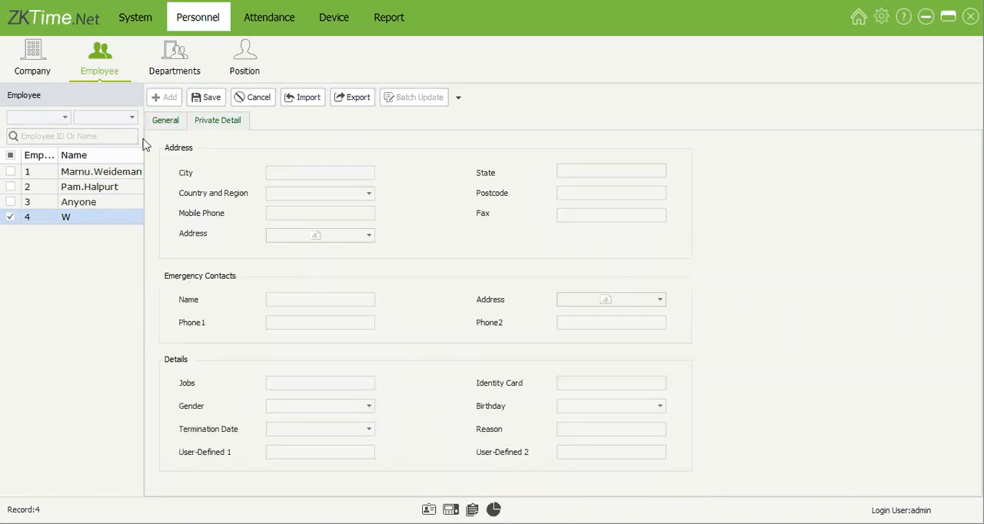
pyautogui.click(169, 122)
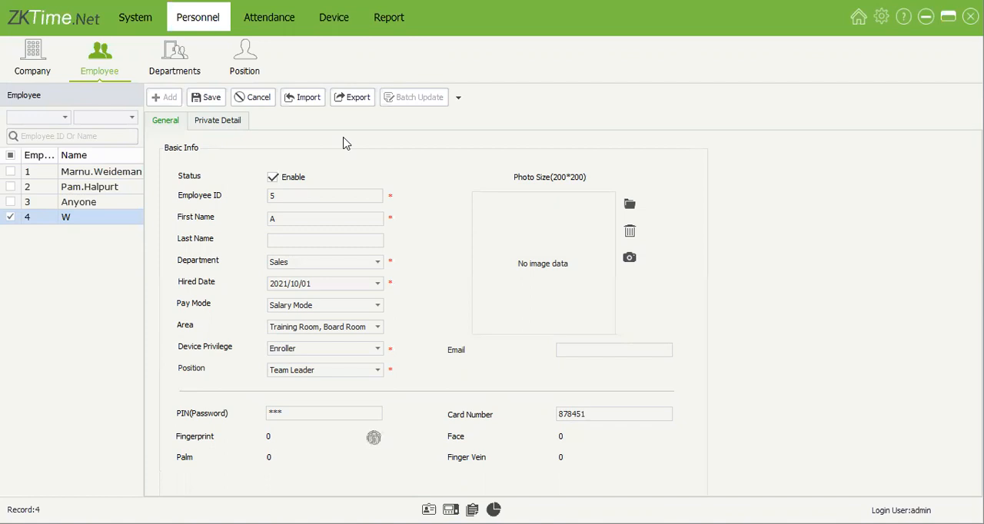
pyautogui.click(212, 104)
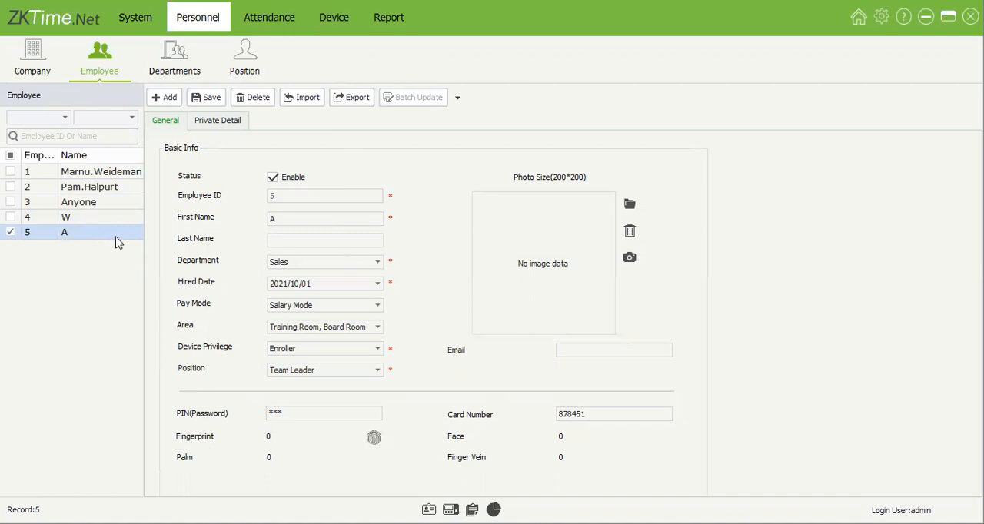
# Step: Examine the department hierarchy by collapsing and expanding the Support, Sales and Marketing branches
pyautogui.click(189, 80)
pyautogui.click(165, 76)
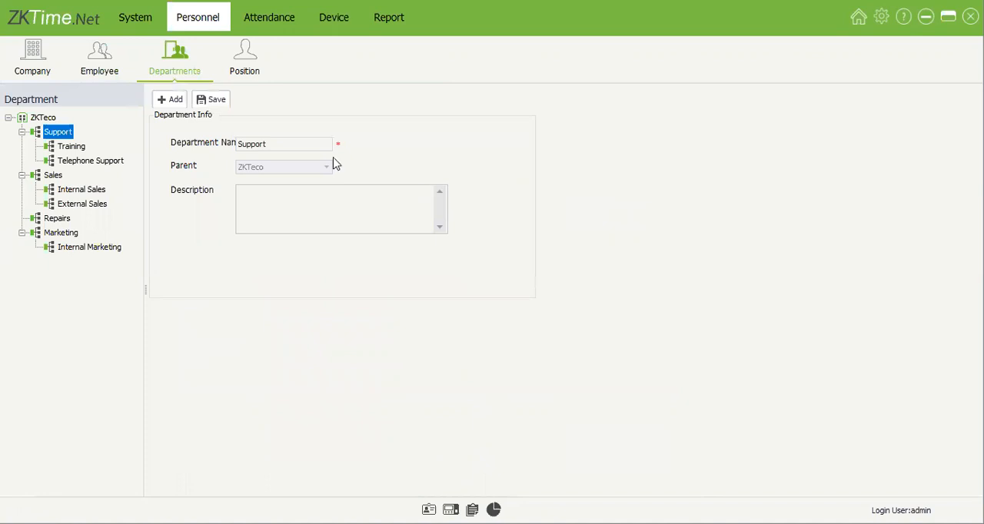
pyautogui.click(21, 133)
pyautogui.click(21, 148)
pyautogui.click(21, 176)
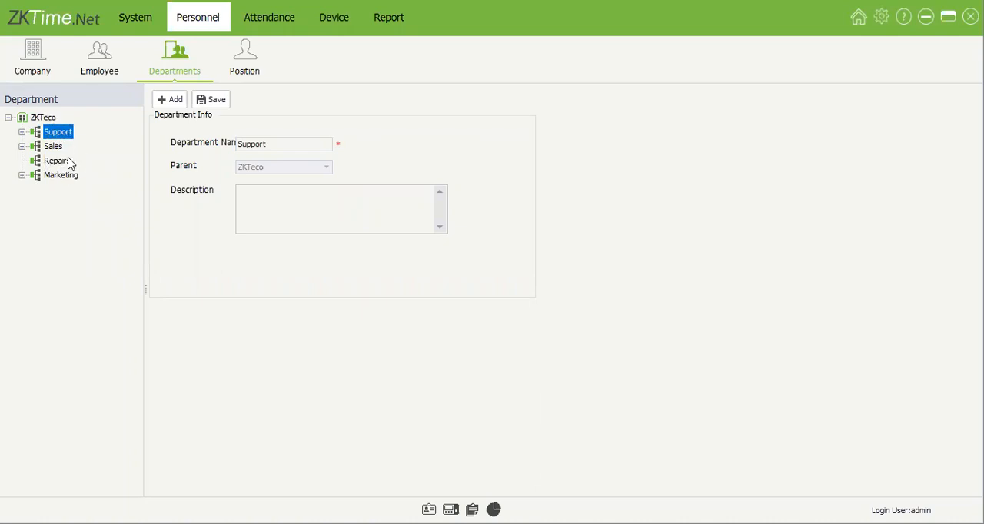
pyautogui.click(22, 131)
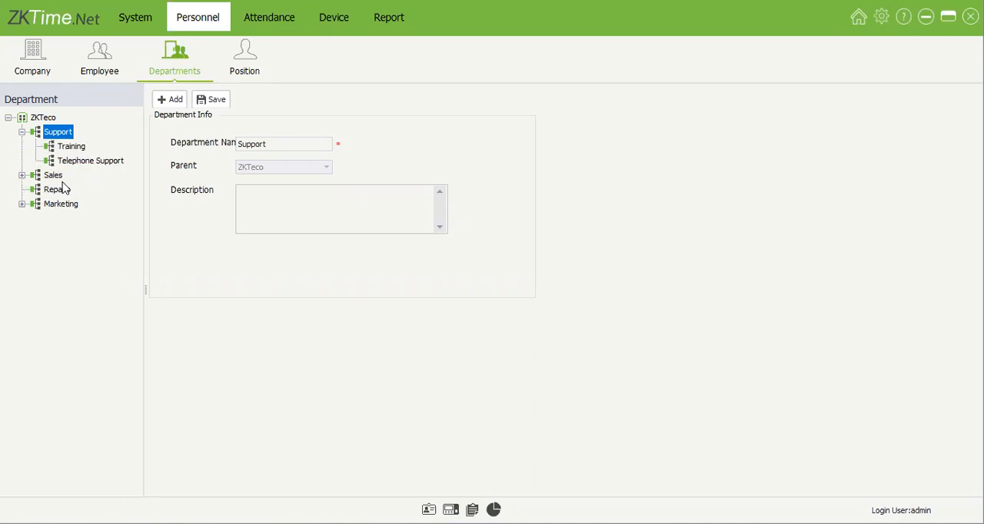
pyautogui.click(22, 176)
pyautogui.click(21, 233)
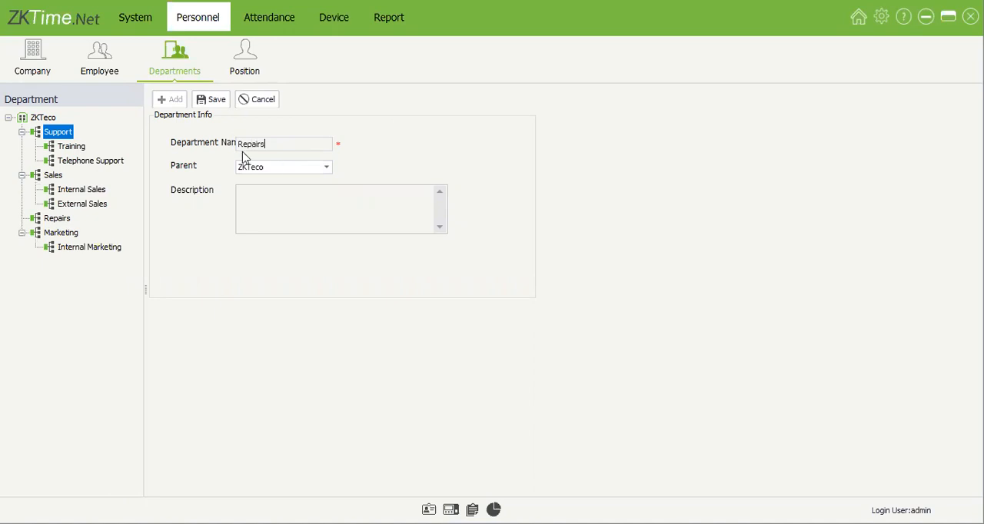
# Step: Add a department named External Repairs with Repairs as its parent and save it
pyautogui.write('xternal')
pyautogui.click(301, 171)
pyautogui.click(292, 245)
pyautogui.click(217, 100)
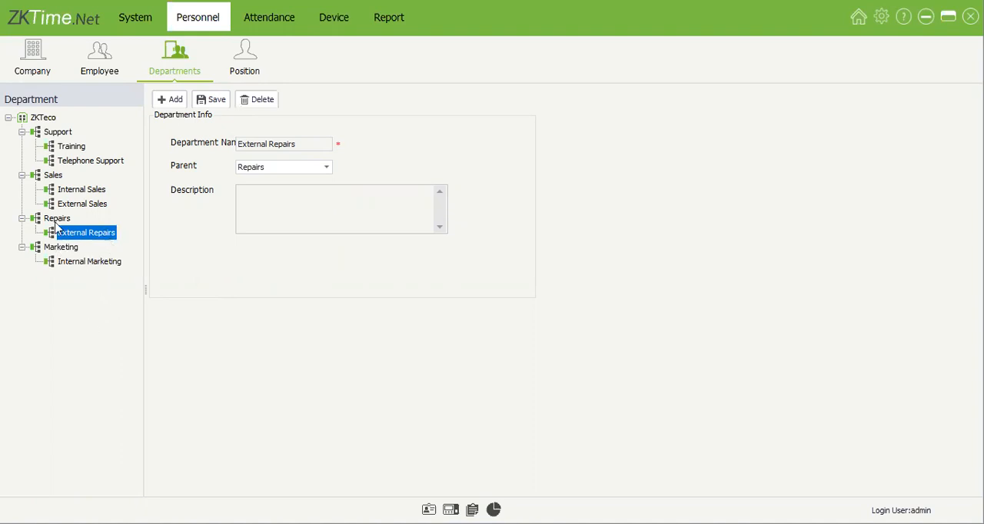
# Step: Review the department details of Repairs and Telephone Support
pyautogui.press('Up')
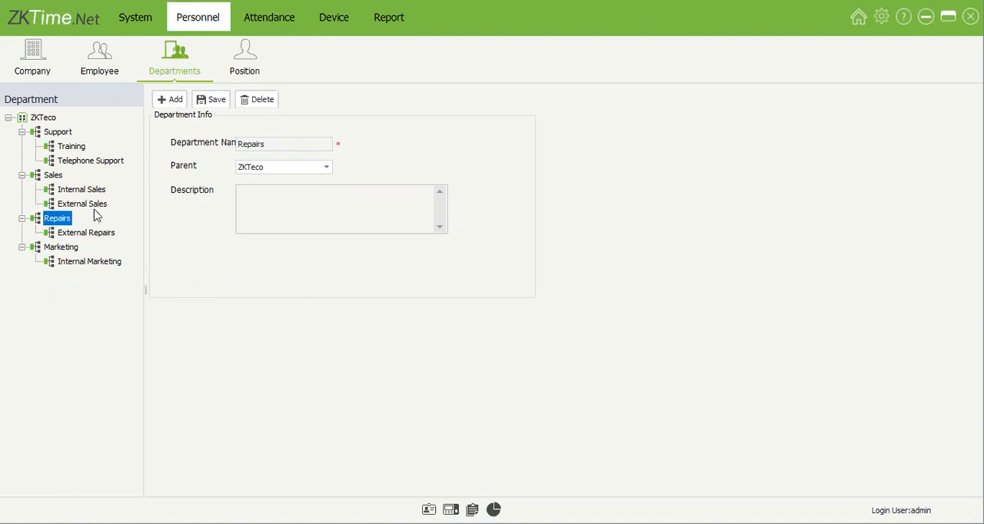
pyautogui.click(103, 162)
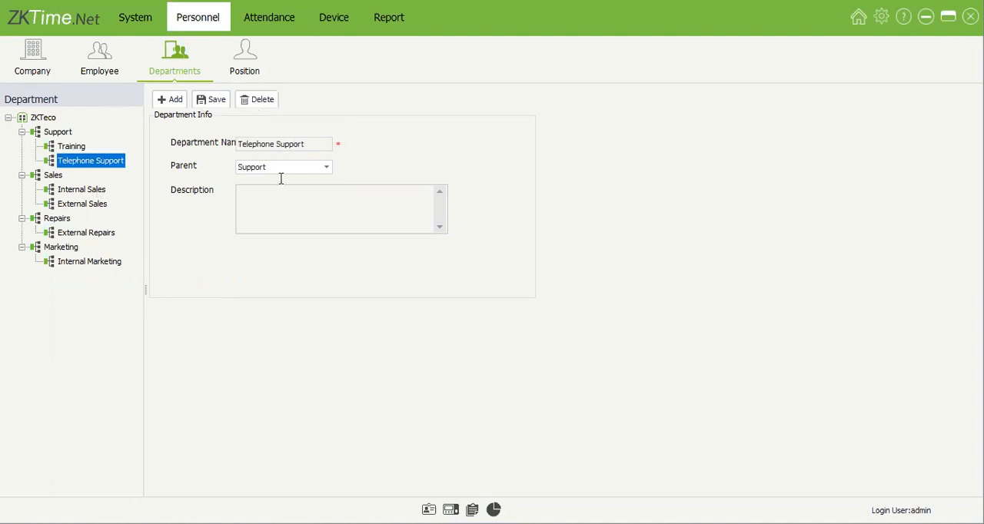
pyautogui.click(186, 110)
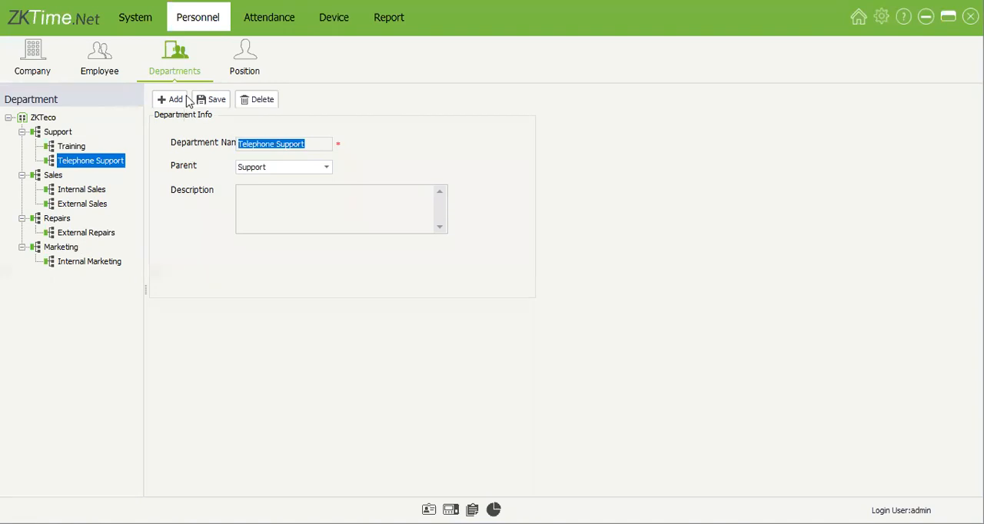
# Step: Add a position named CEO with ZKTeco as its parent and save it
pyautogui.click(256, 61)
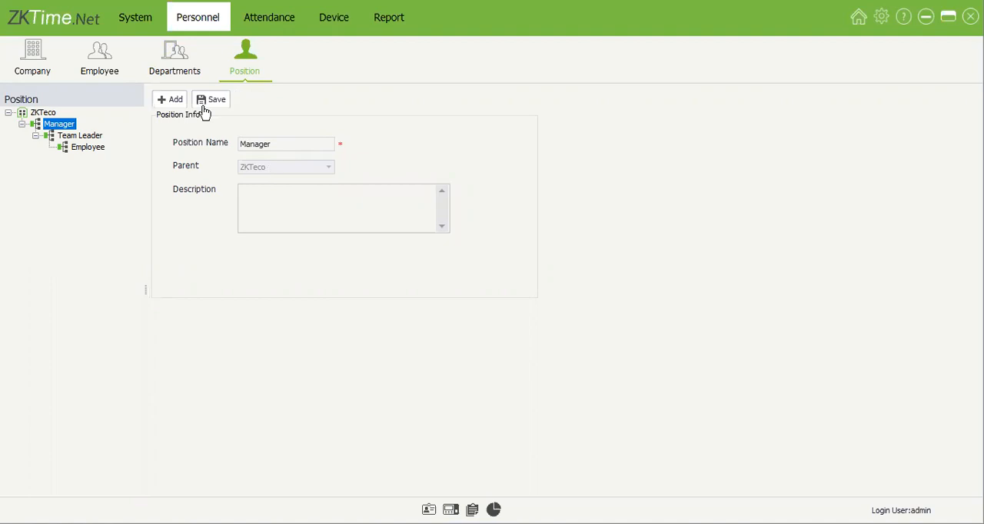
pyautogui.click(176, 100)
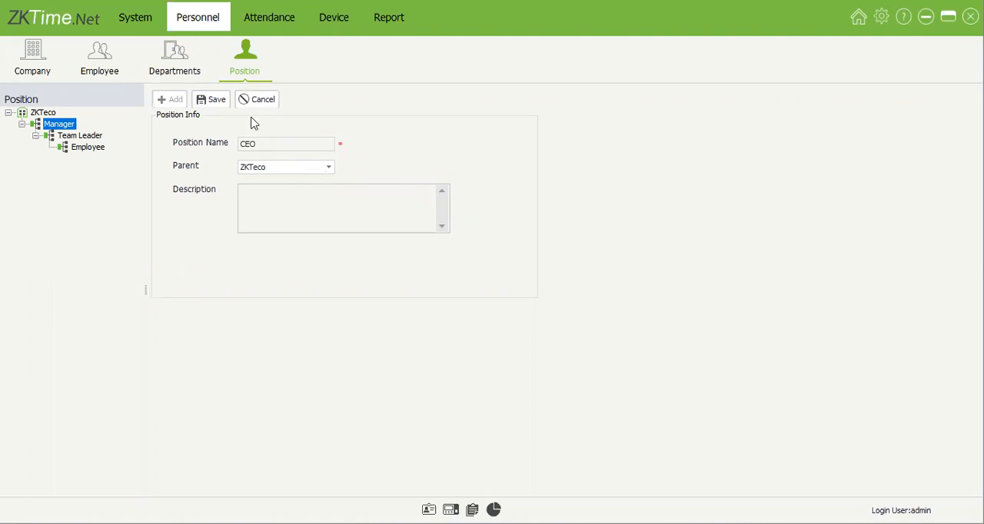
# Step: Compare the parent settings of the Manager, CEO and Team Leader positions
pyautogui.click(58, 123)
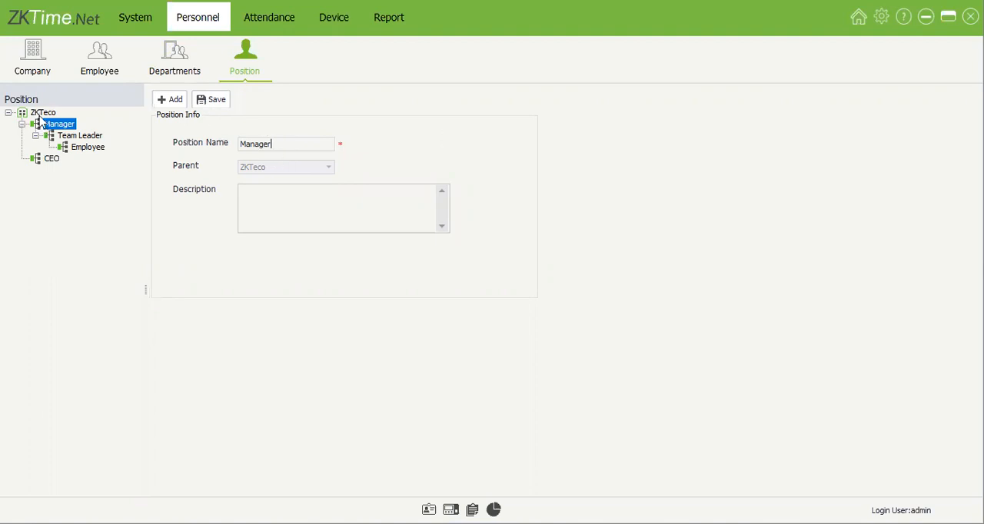
pyautogui.click(60, 157)
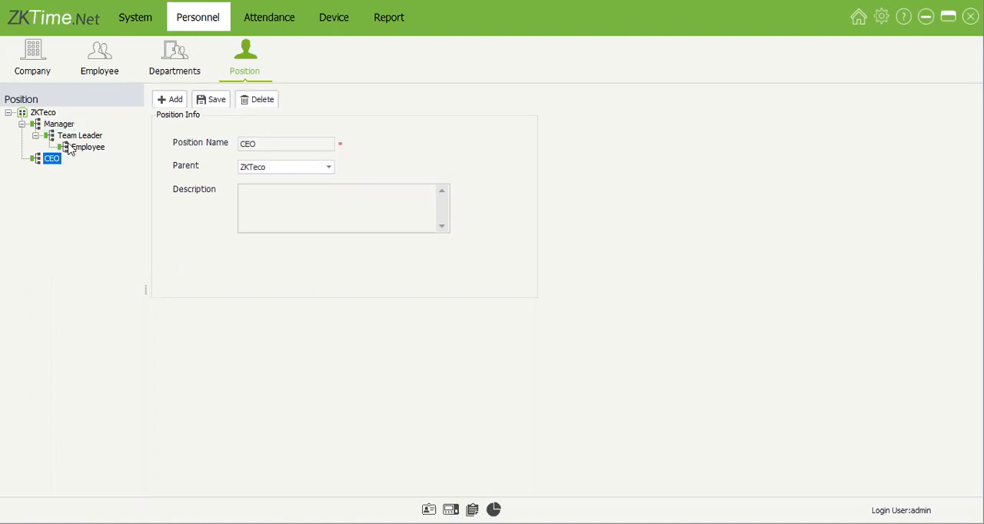
pyautogui.click(77, 135)
pyautogui.click(64, 124)
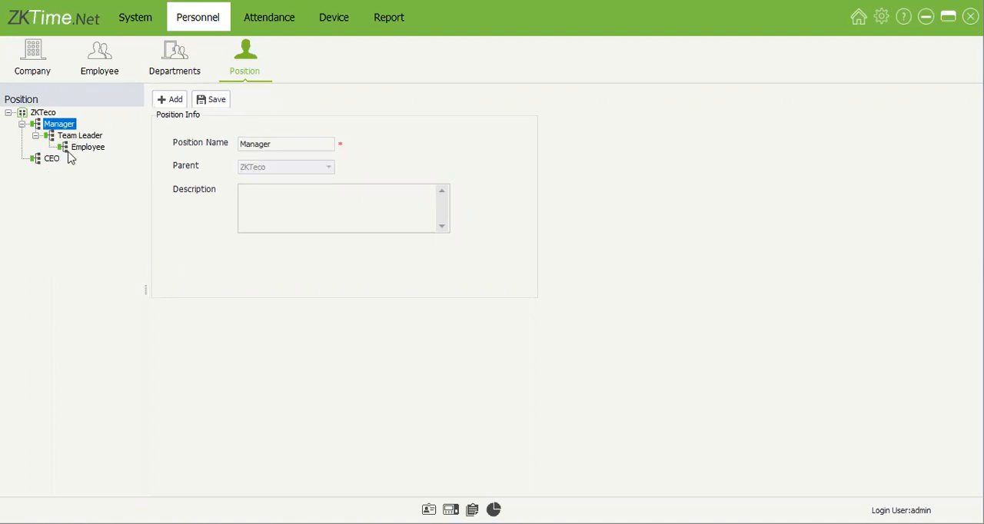
pyautogui.click(80, 136)
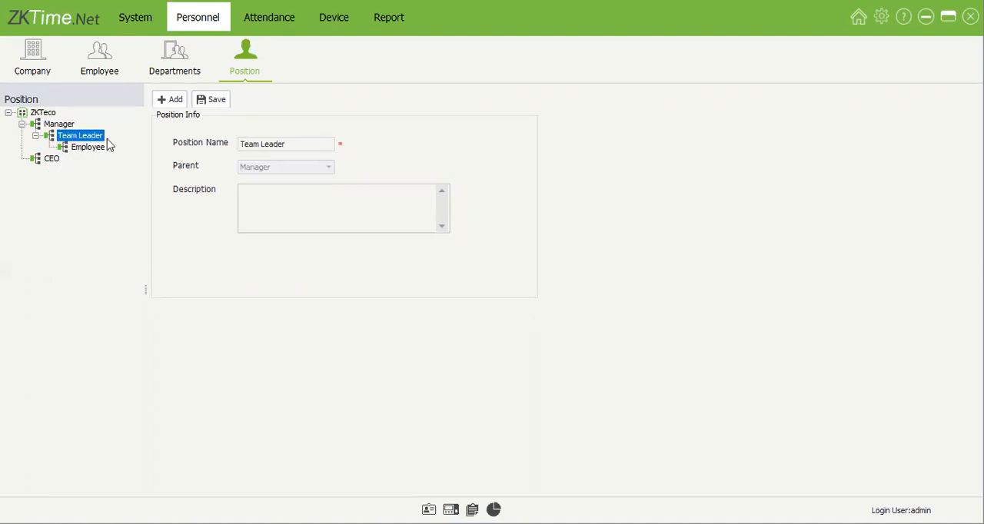
# Step: Change the Employee position's parent to CEO and save the position
pyautogui.press('Down')
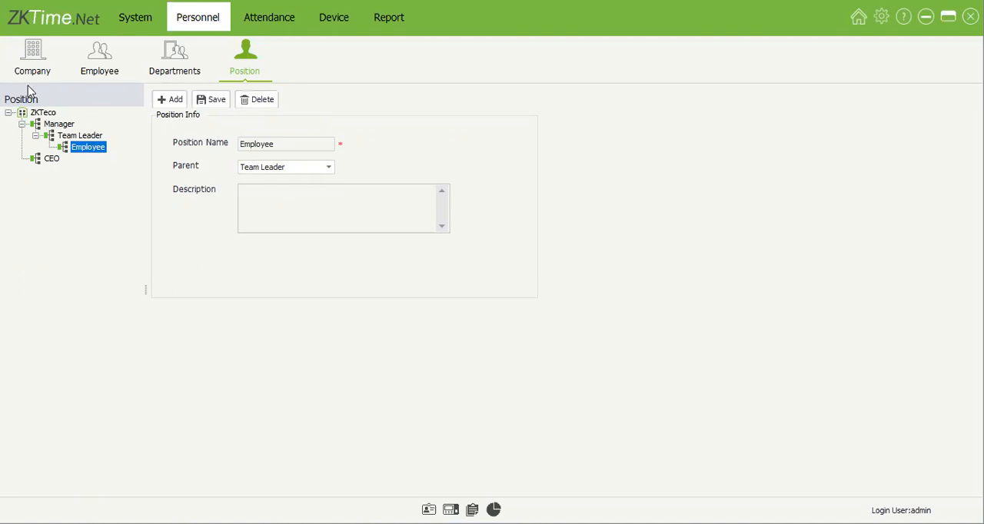
pyautogui.click(316, 170)
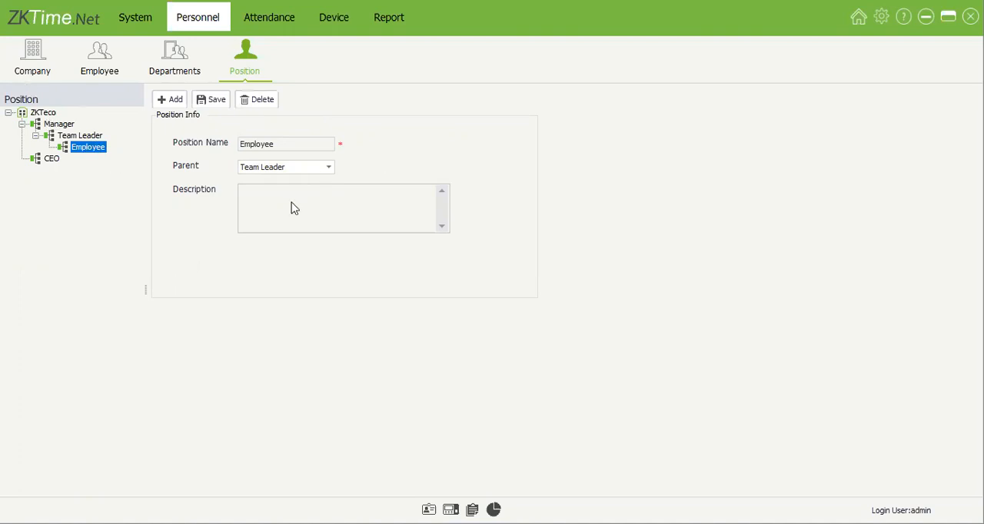
pyautogui.click(216, 101)
# Step: Review the rearranged position hierarchy by checking the Team Leader, CEO, Employee and Manager entries
pyautogui.click(92, 136)
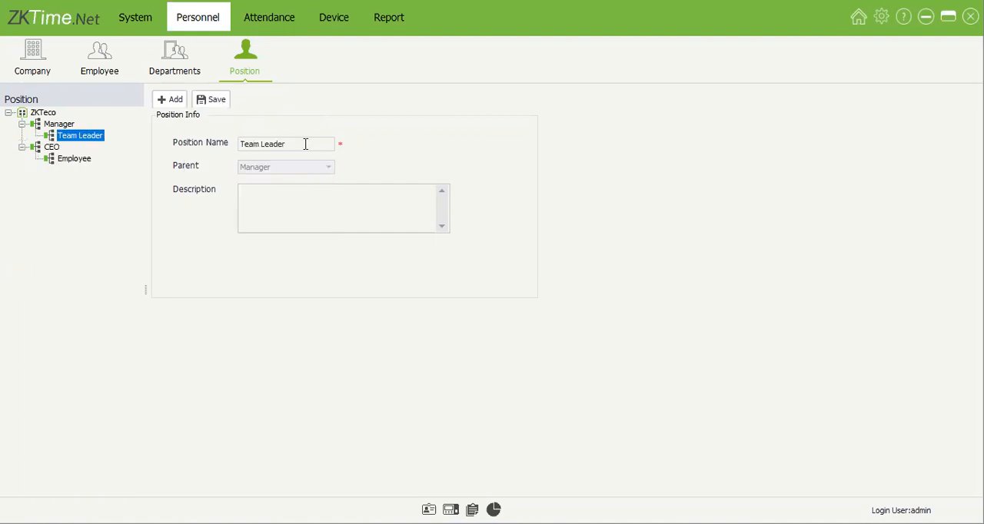
pyautogui.click(50, 147)
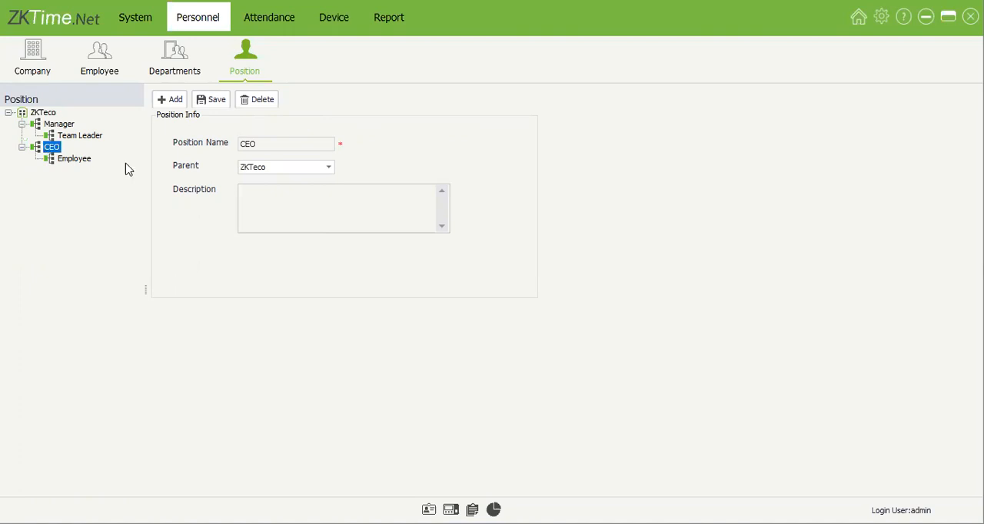
pyautogui.click(83, 159)
pyautogui.click(85, 138)
pyautogui.moveTo(66, 126); pyautogui.dragTo(78, 135)
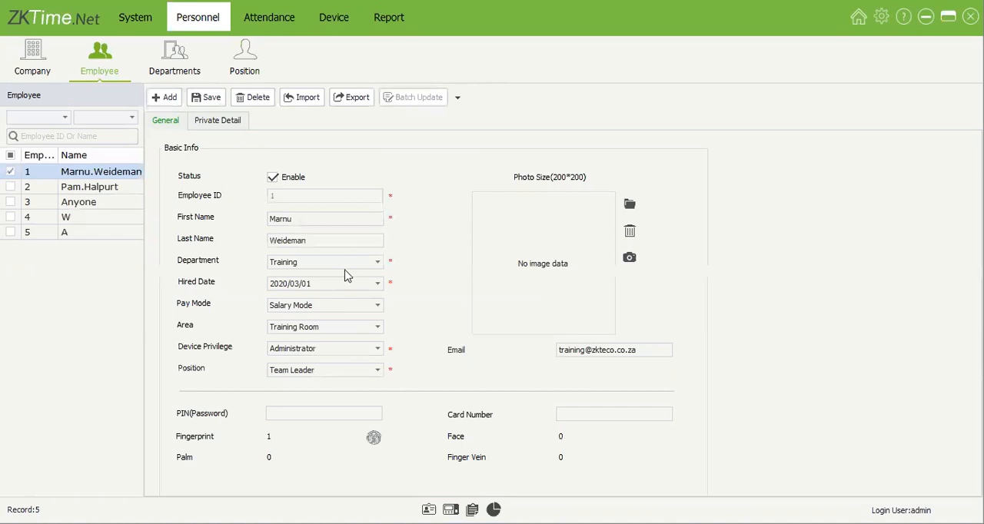
# Step: Set the position of the first two employees in the employee list to CEO
pyautogui.click(323, 430)
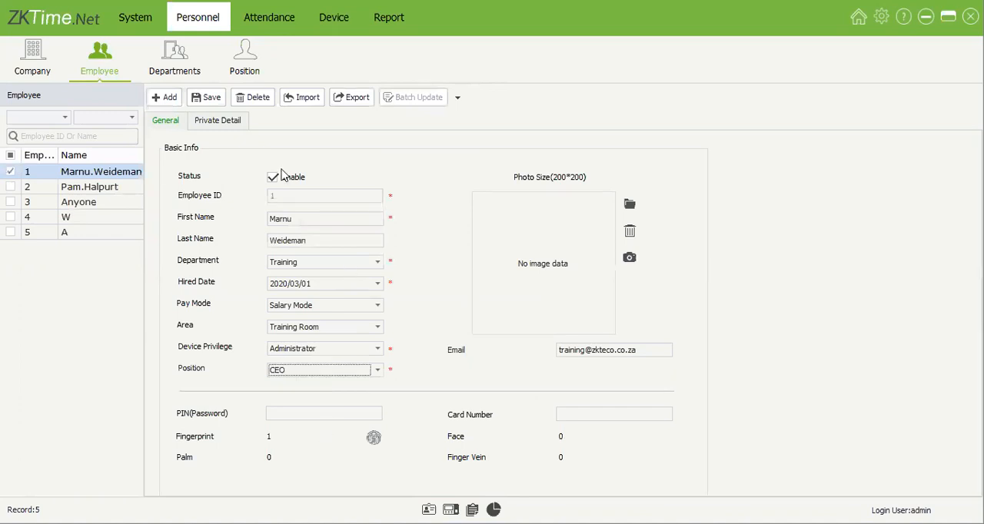
pyautogui.click(100, 192)
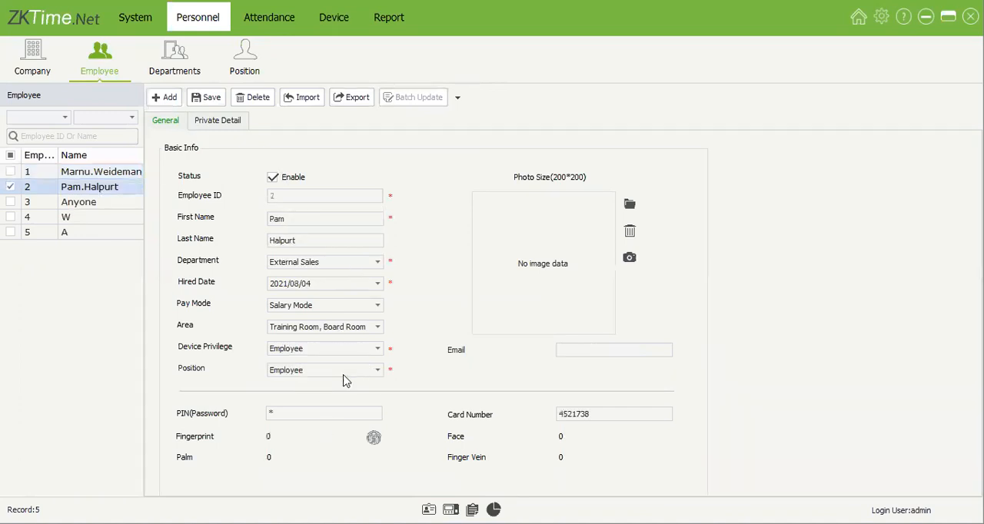
pyautogui.click(321, 434)
# Step: Look through the records of the last three employees in the list to check their positions
pyautogui.click(98, 203)
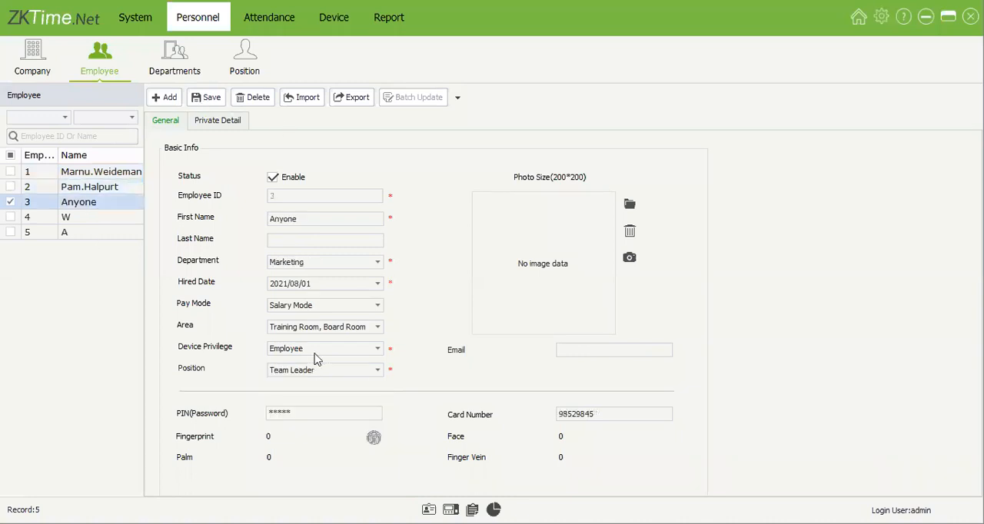
pyautogui.click(97, 220)
pyautogui.click(106, 238)
pyautogui.click(108, 219)
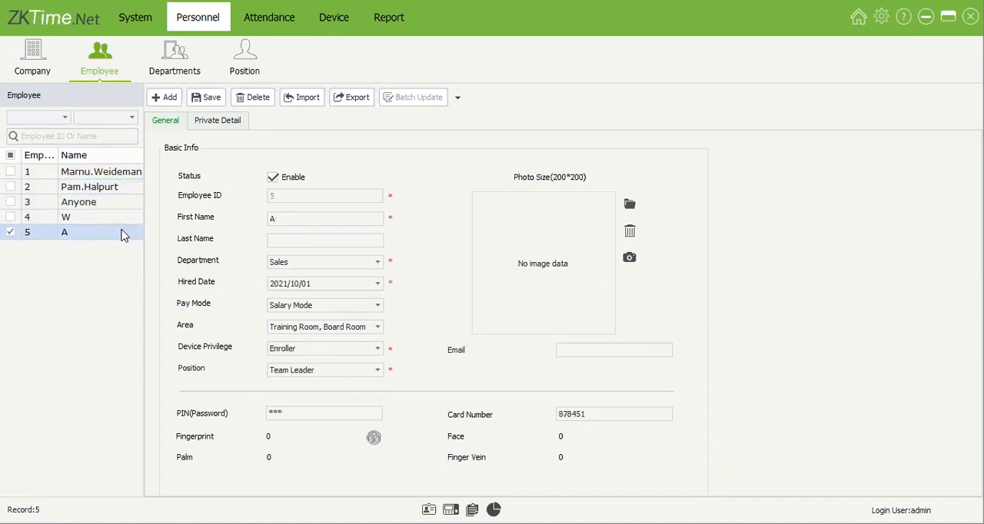
# Step: Set the fourth employee's position to CEO and save the record
pyautogui.click(315, 370)
pyautogui.click(291, 435)
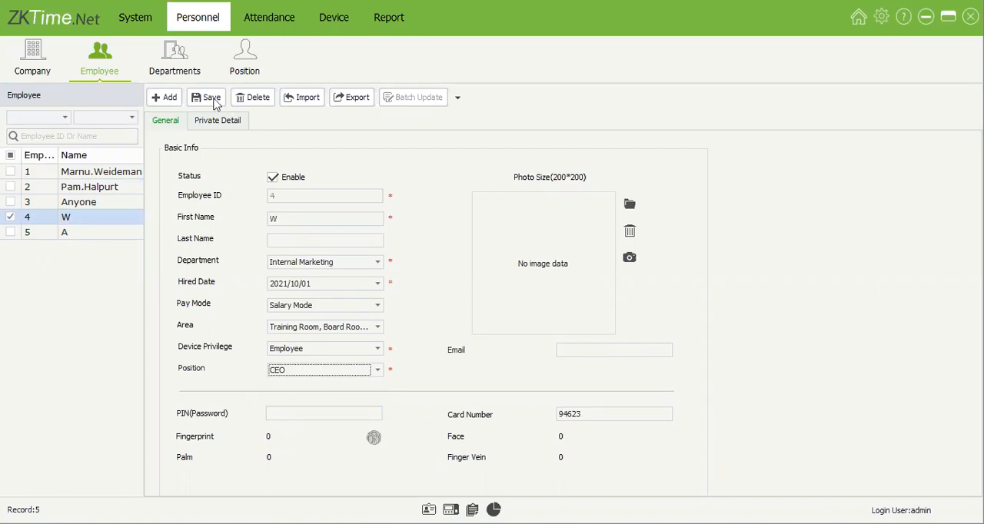
pyautogui.click(75, 232)
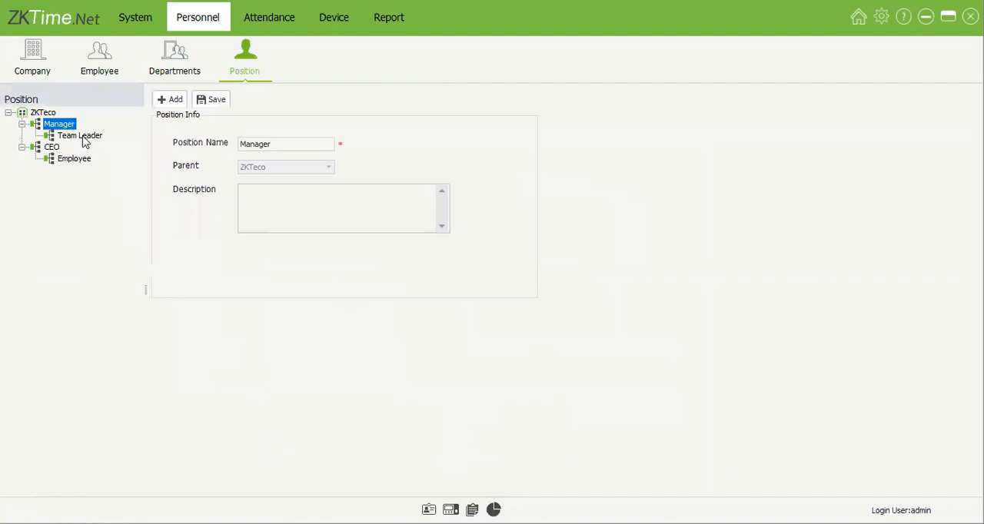
# Step: Review the Team Leader and Manager entries in the position hierarchy and return to the department structure
pyautogui.click(83, 137)
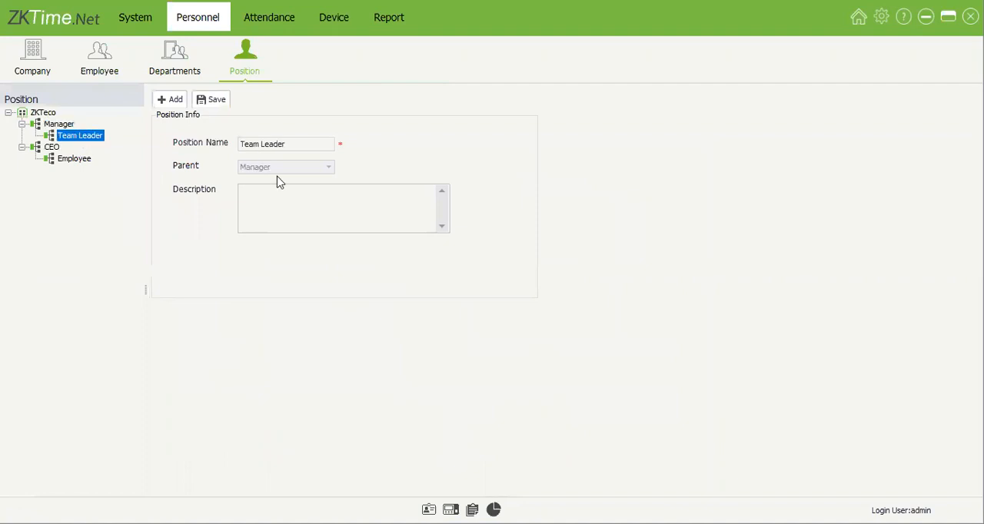
pyautogui.click(67, 125)
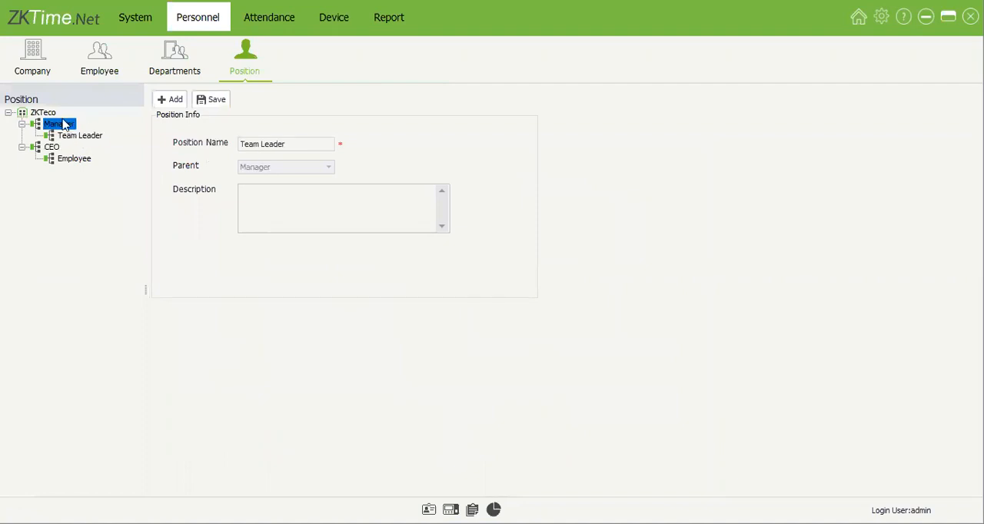
pyautogui.click(166, 71)
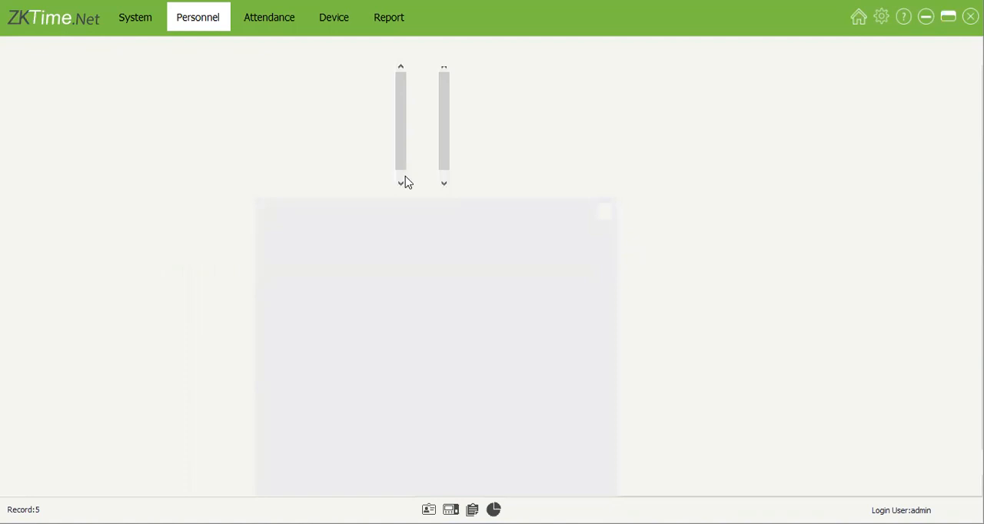
# Step: Try the Enable Payroll and Delete Device transaction after download options in the basic system settings
pyautogui.click(154, 28)
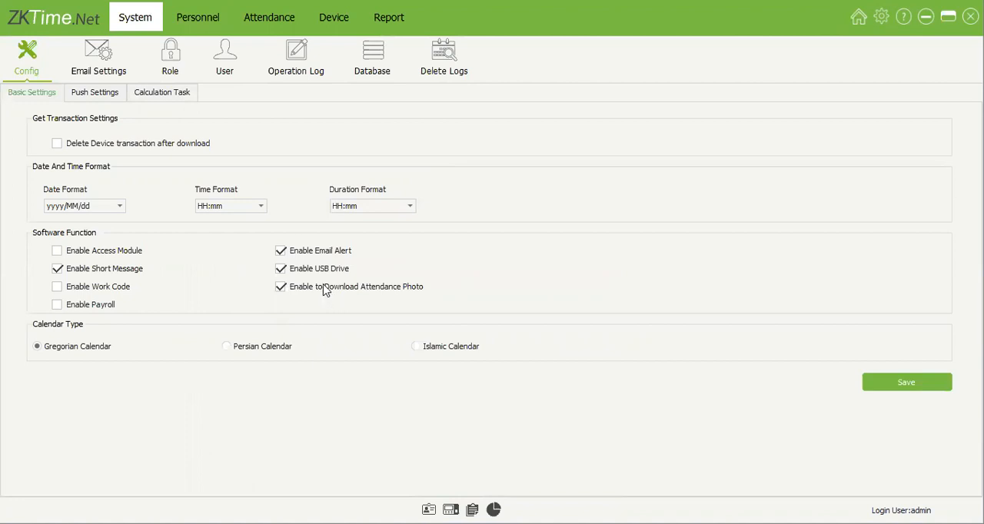
pyautogui.click(92, 306)
pyautogui.click(108, 306)
pyautogui.click(82, 309)
pyautogui.click(170, 146)
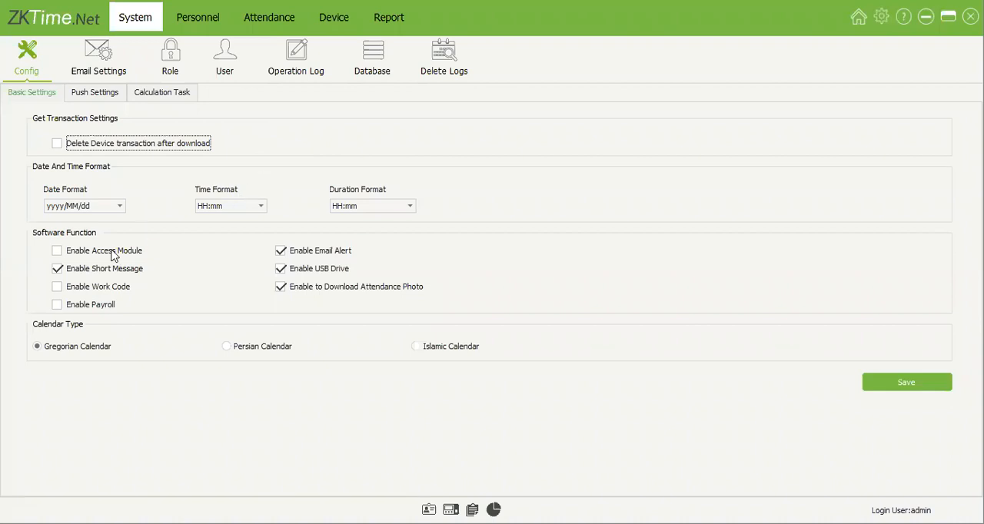
# Step: Look through the date, time and duration format choices in the basic settings
pyautogui.click(120, 206)
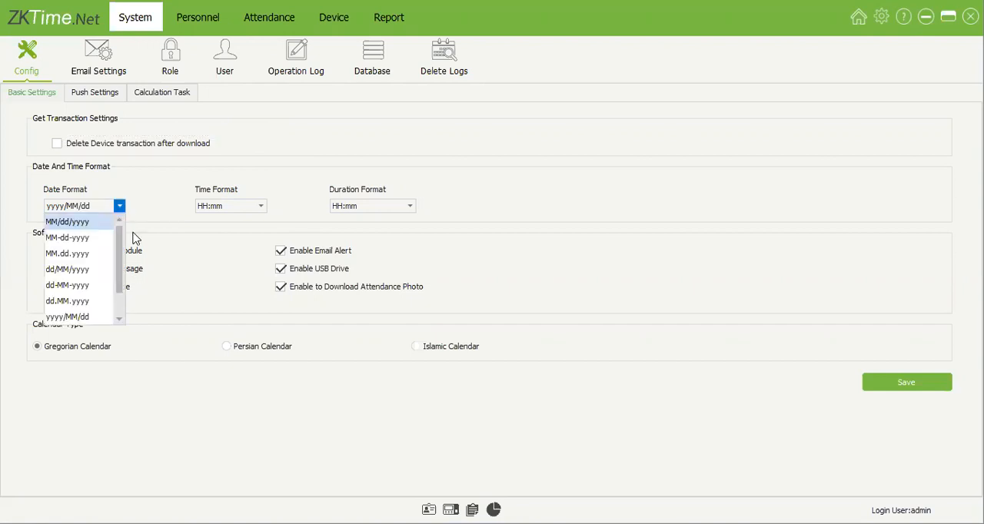
pyautogui.click(237, 216)
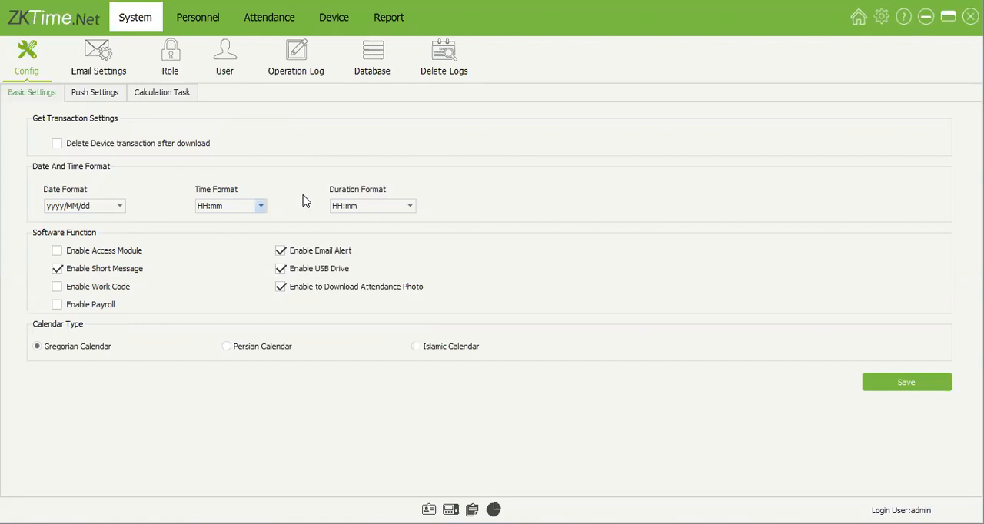
pyautogui.click(412, 206)
pyautogui.click(367, 195)
# Step: Enable the Early-Out, Late-In and Absence employee alerts in the email settings
pyautogui.click(120, 60)
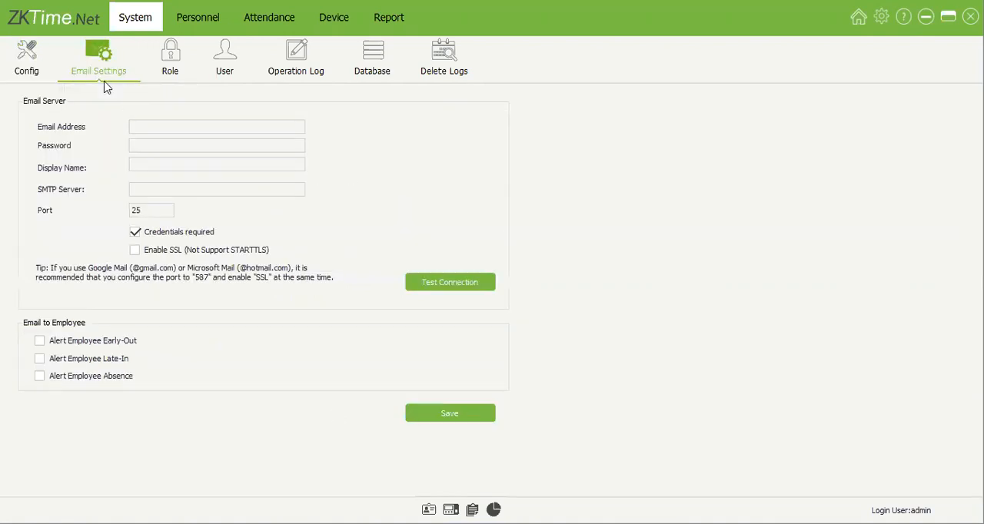
pyautogui.click(33, 74)
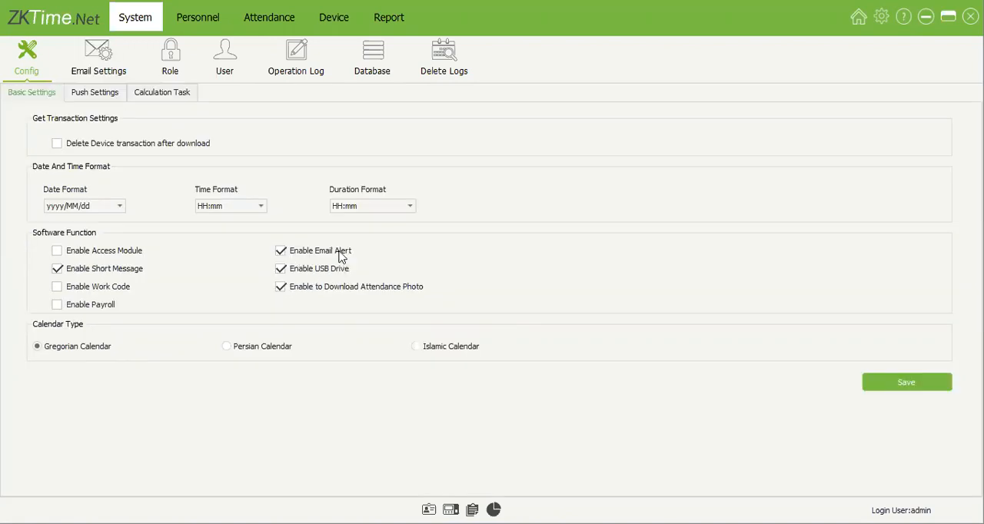
pyautogui.click(111, 66)
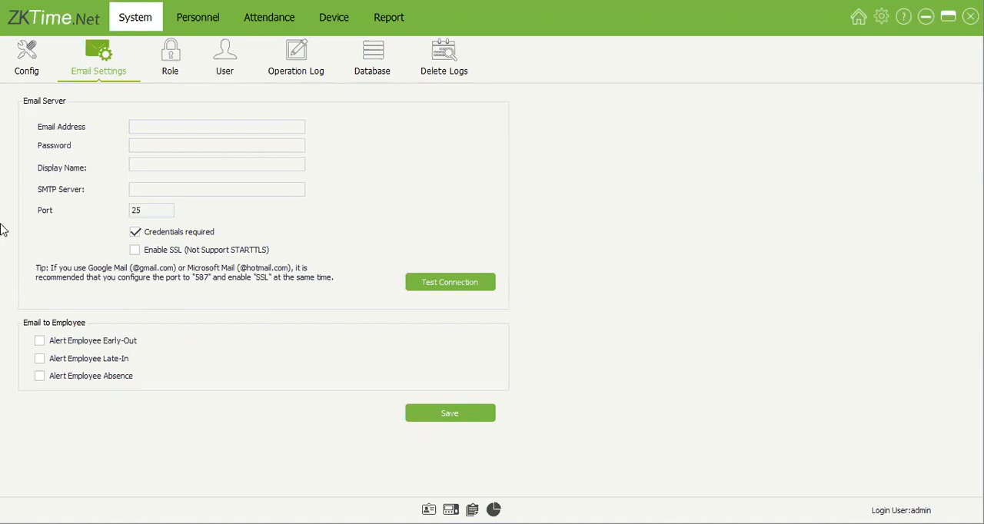
pyautogui.click(66, 344)
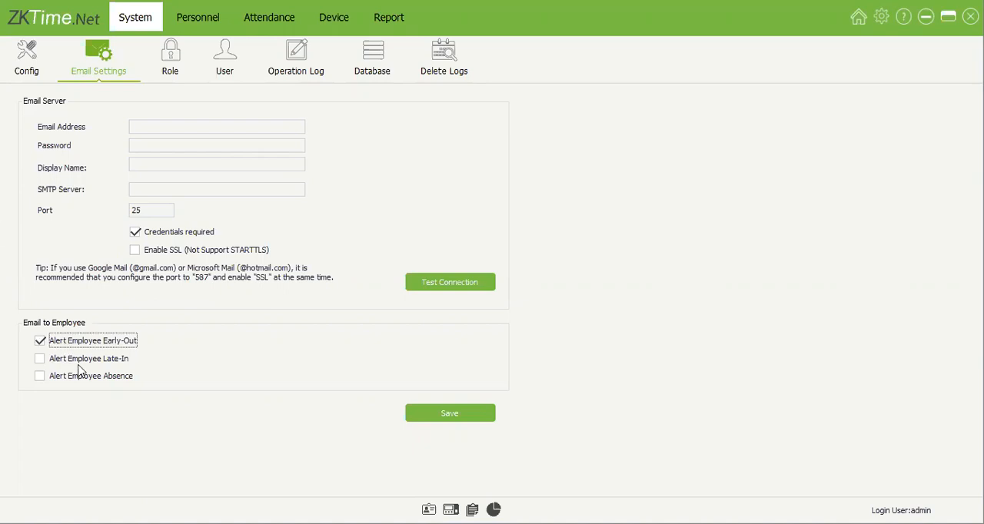
pyautogui.click(62, 358)
pyautogui.click(108, 375)
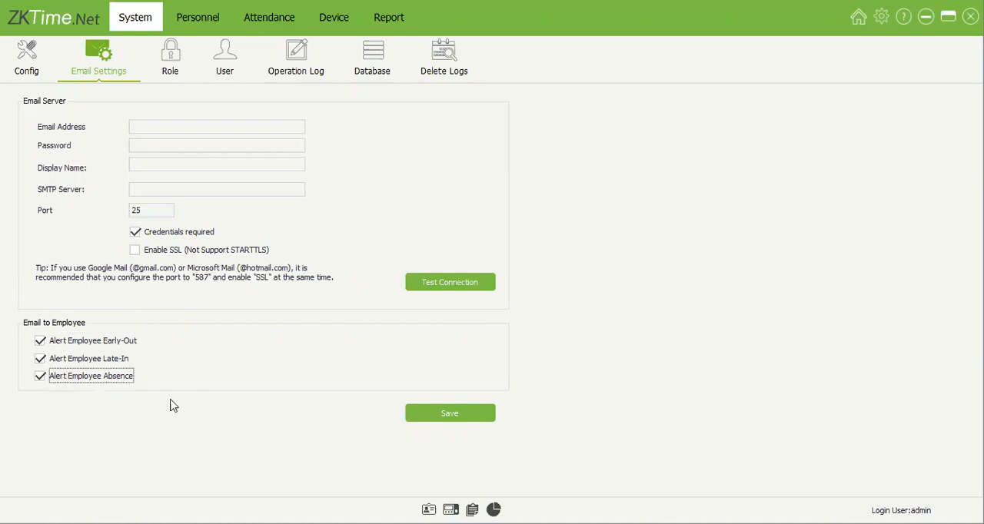
# Step: Go through the email server's address, password, display name and SMTP server fields without entering anything
pyautogui.click(193, 129)
pyautogui.click(151, 146)
pyautogui.click(156, 189)
pyautogui.click(157, 144)
pyautogui.click(156, 128)
pyautogui.click(158, 162)
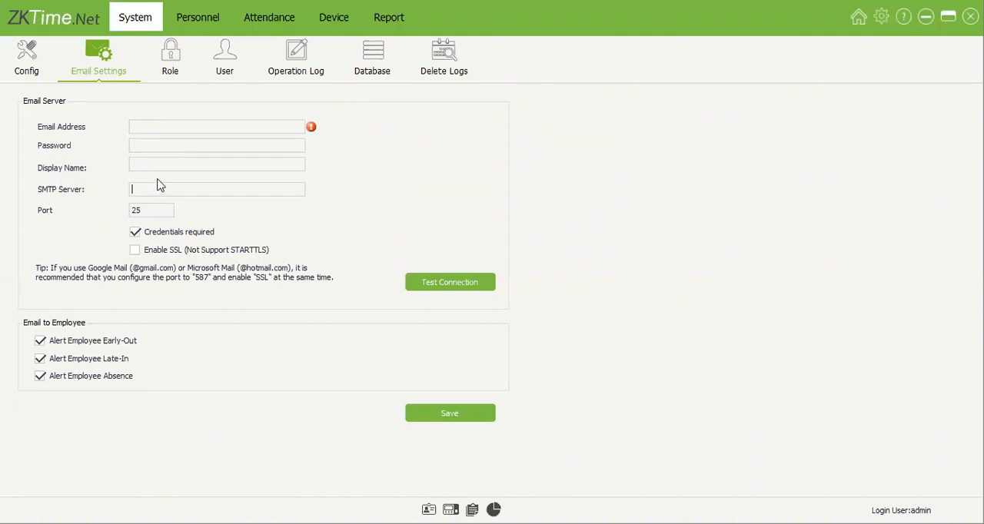
pyautogui.click(163, 144)
# Step: Compare the Administrator and Receptionist roles and look at the blank form for adding a role
pyautogui.click(161, 62)
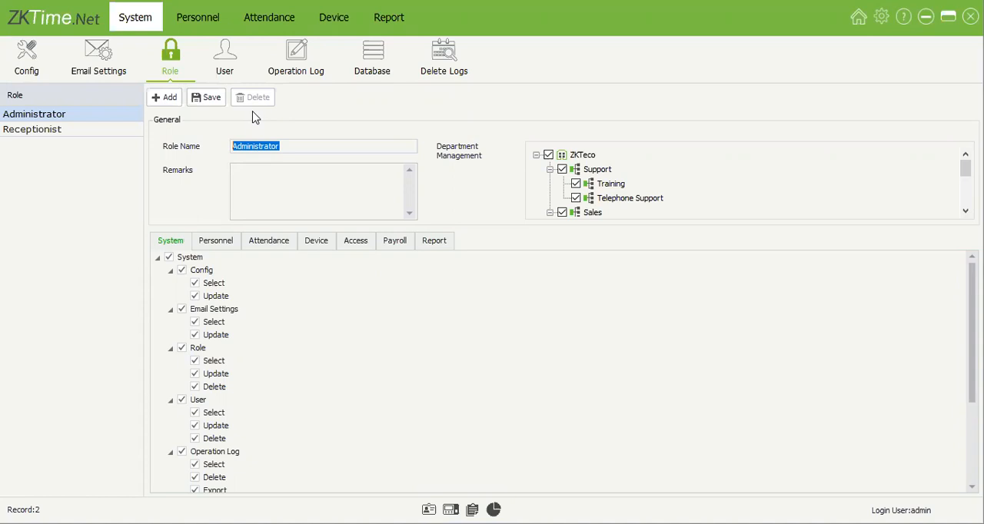
pyautogui.click(119, 132)
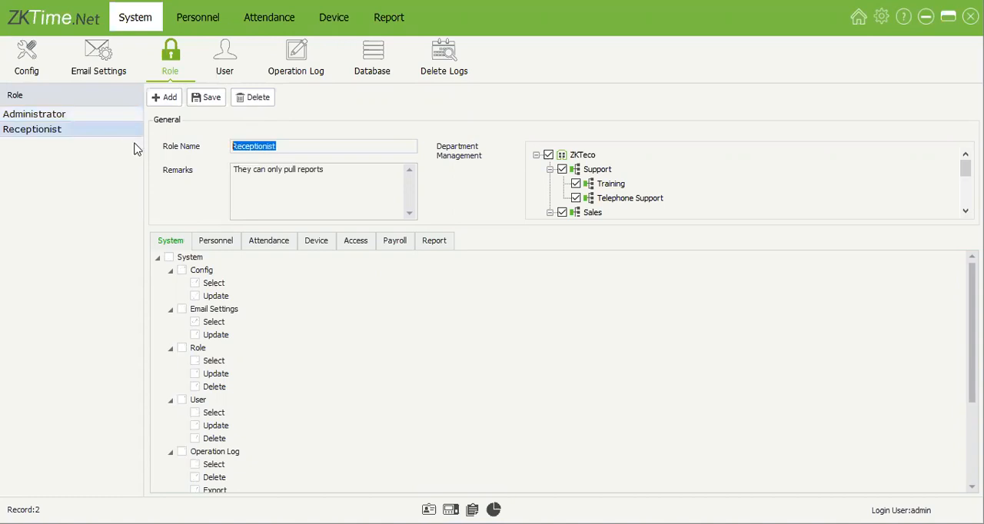
pyautogui.click(180, 93)
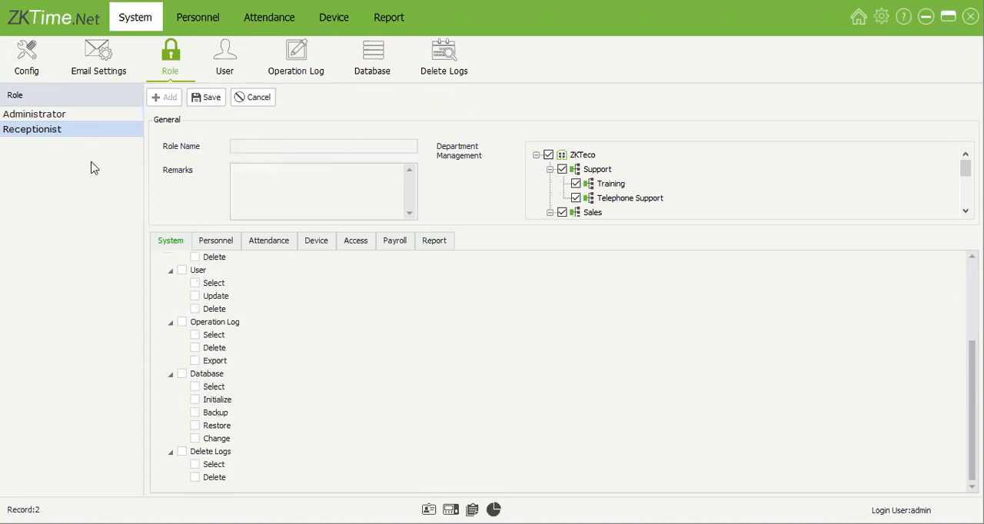
pyautogui.click(99, 117)
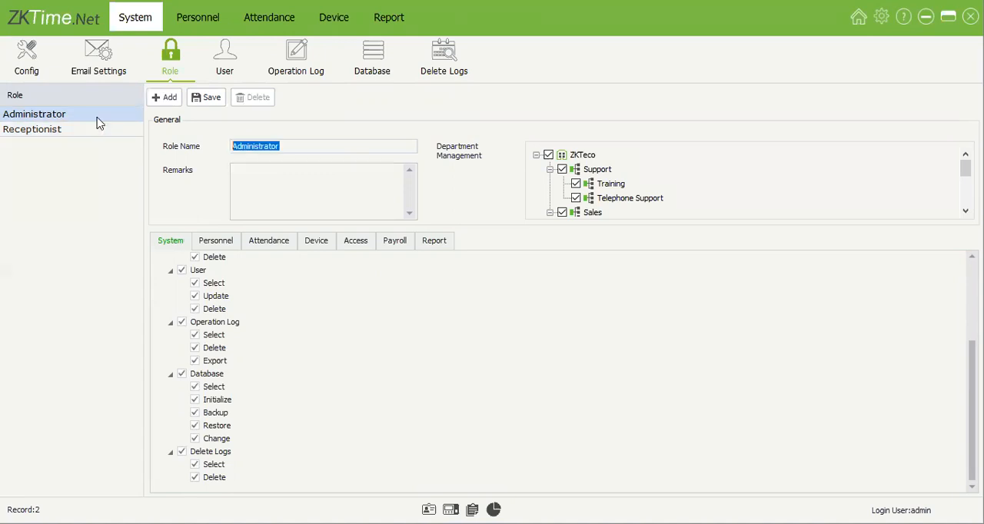
pyautogui.click(100, 129)
pyautogui.click(101, 118)
# Step: Examine the Administrator role's permissions for the Attendance, Access, Payroll, Report and System modules
pyautogui.click(269, 243)
pyautogui.click(356, 244)
pyautogui.click(395, 247)
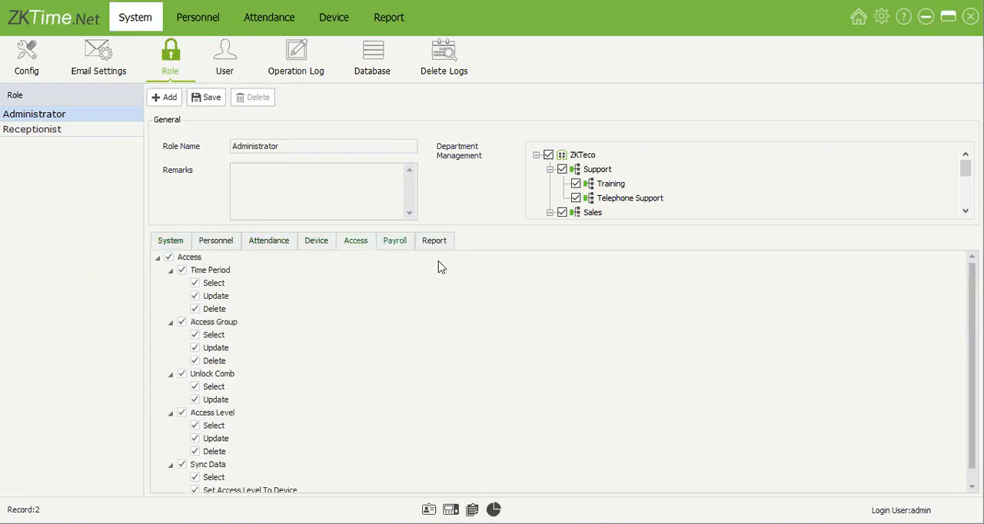
pyautogui.click(442, 247)
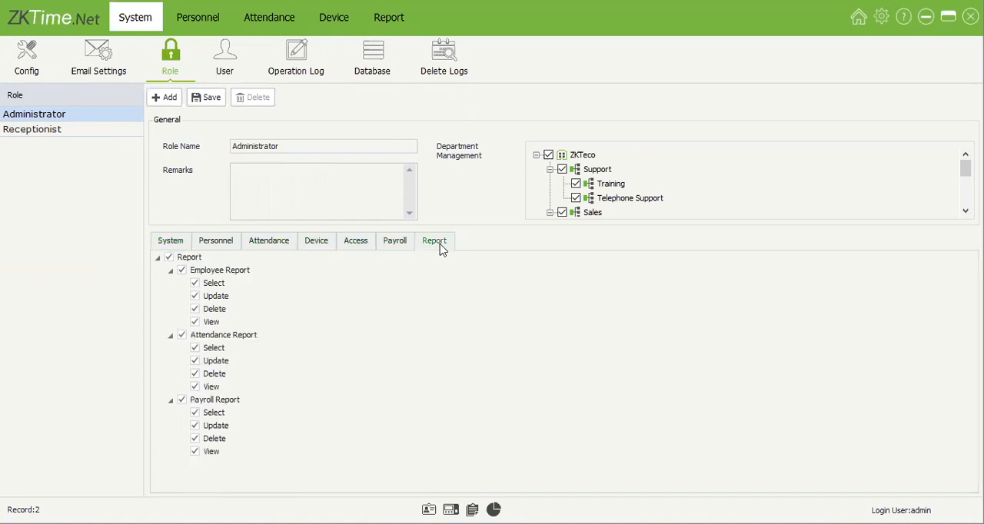
pyautogui.click(183, 244)
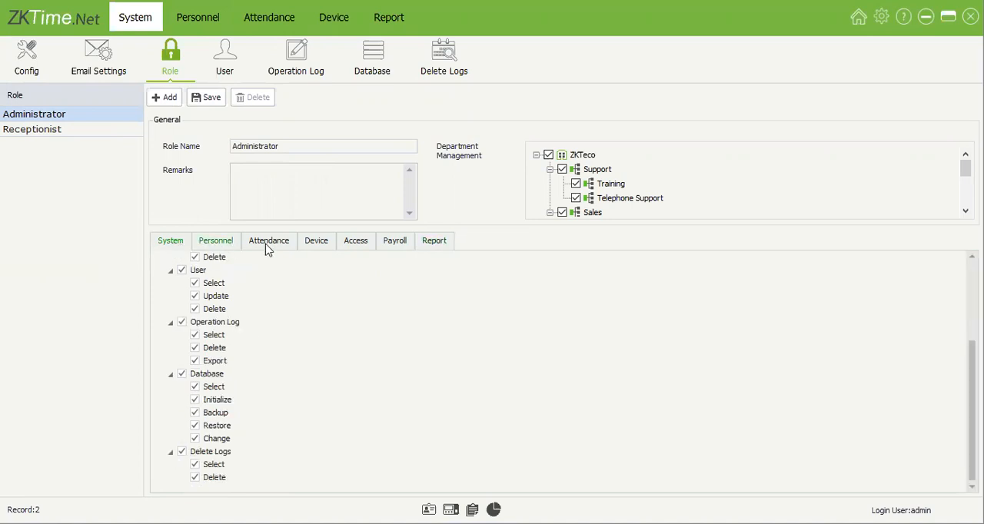
# Step: Try granting the Receptionist role the Delete, Update and Select permissions under Role, and clear them again
pyautogui.click(97, 130)
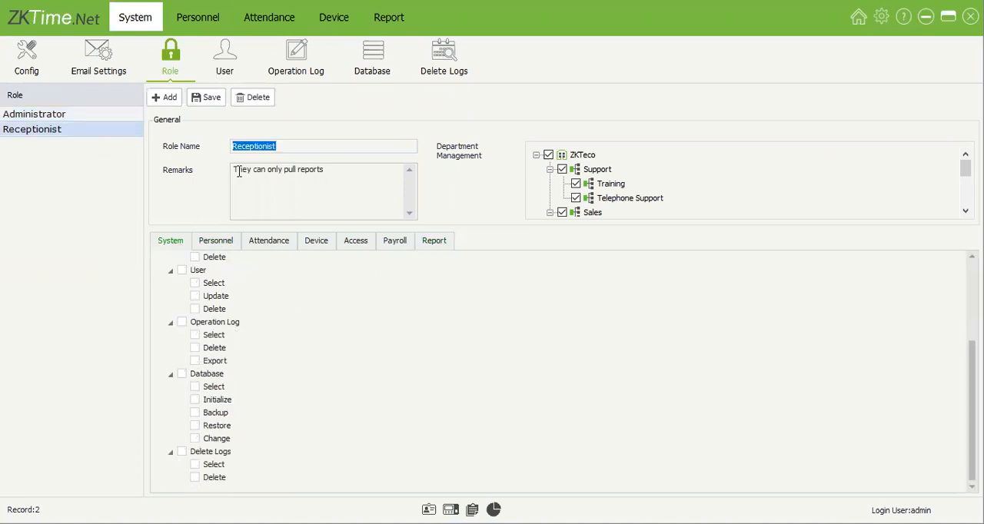
pyautogui.scroll(2, 199, 335)
pyautogui.click(194, 335)
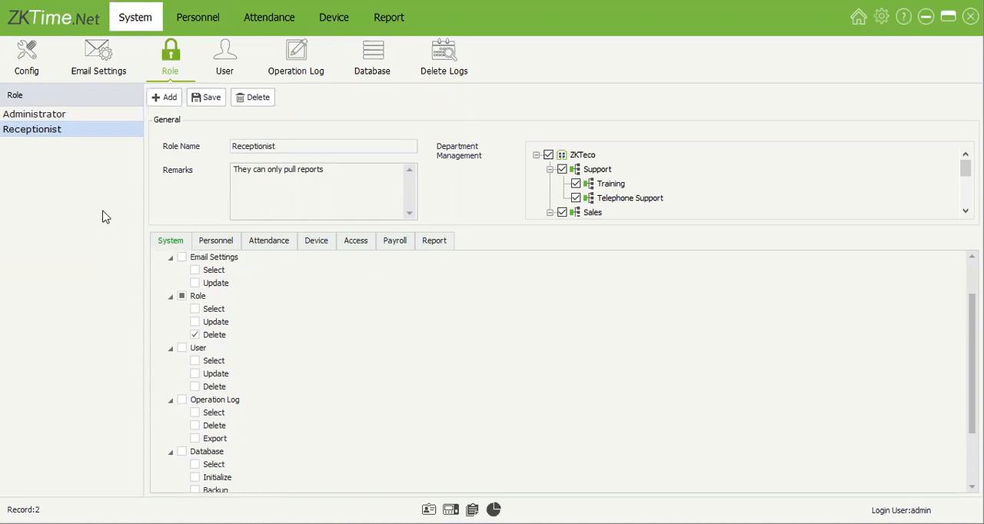
pyautogui.click(195, 336)
pyautogui.click(194, 322)
pyautogui.click(195, 309)
pyautogui.click(196, 322)
pyautogui.click(194, 310)
pyautogui.scroll(2, 227, 346)
# Step: Review the Receptionist role's Personnel and Report permissions
pyautogui.click(217, 241)
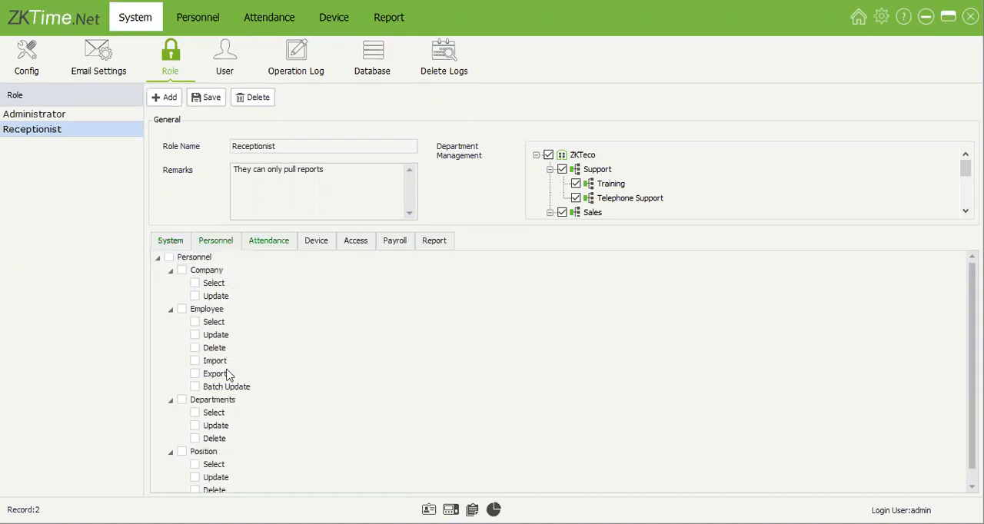
pyautogui.scroll(-1, 227, 374)
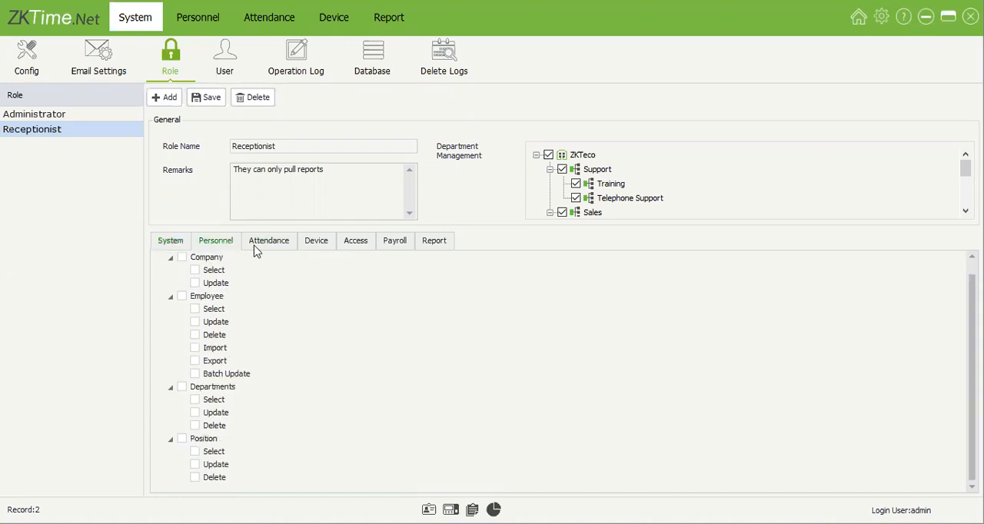
pyautogui.click(433, 240)
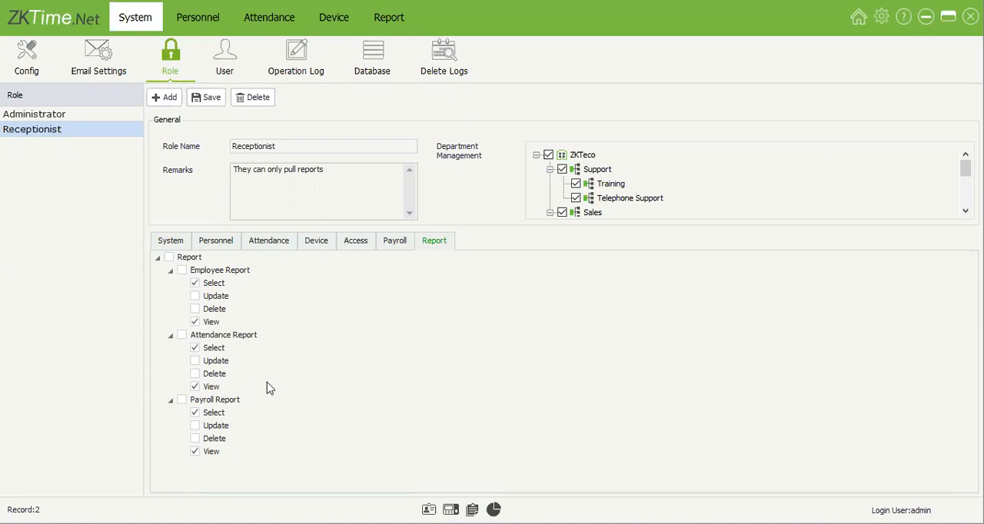
pyautogui.click(220, 75)
pyautogui.click(209, 175)
pyautogui.click(330, 349)
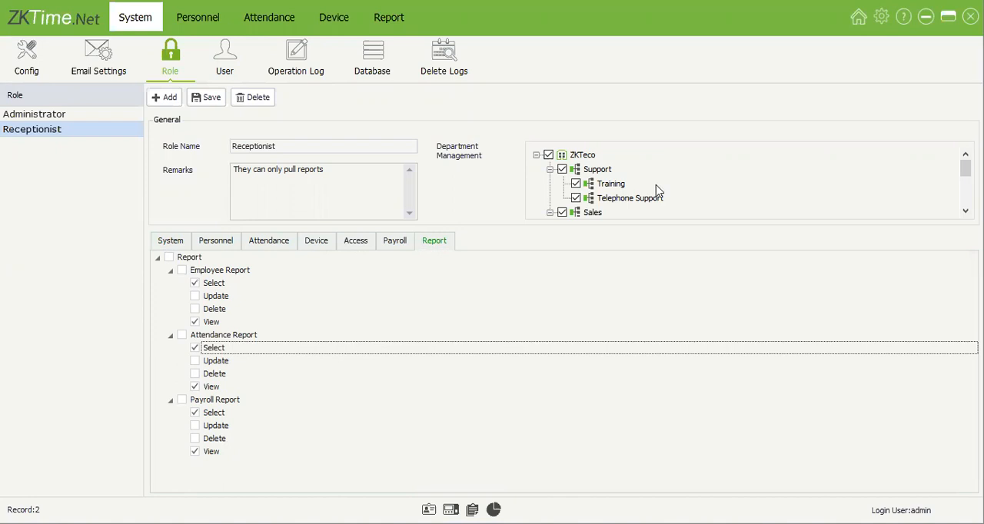
# Step: Try excluding the Support department and its sub-departments from the Receptionist role's department management
pyautogui.click(563, 170)
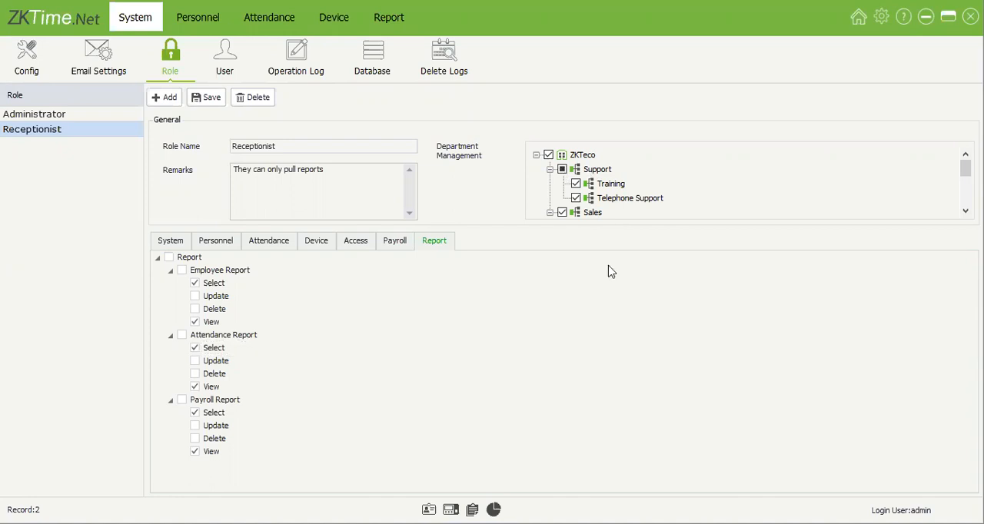
pyautogui.scroll(-2, 584, 185)
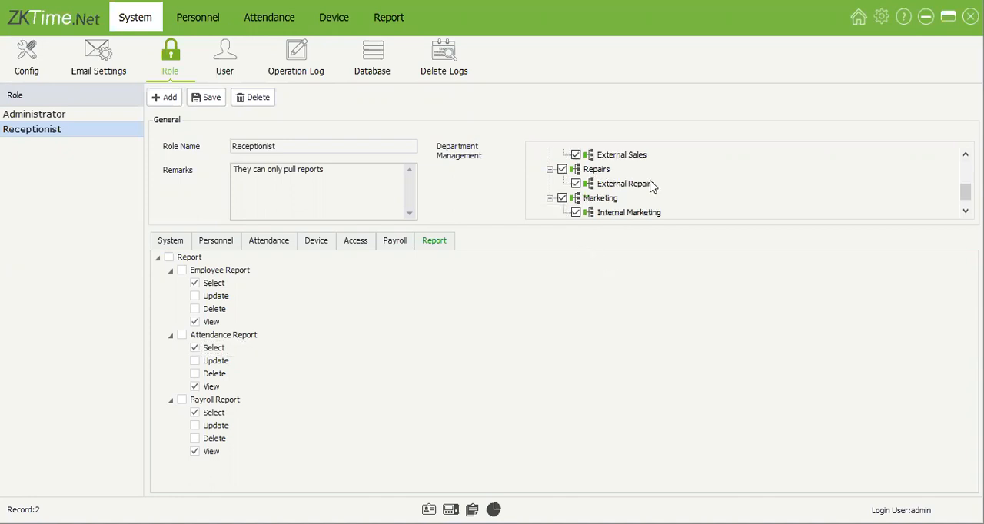
pyautogui.scroll(2, 653, 188)
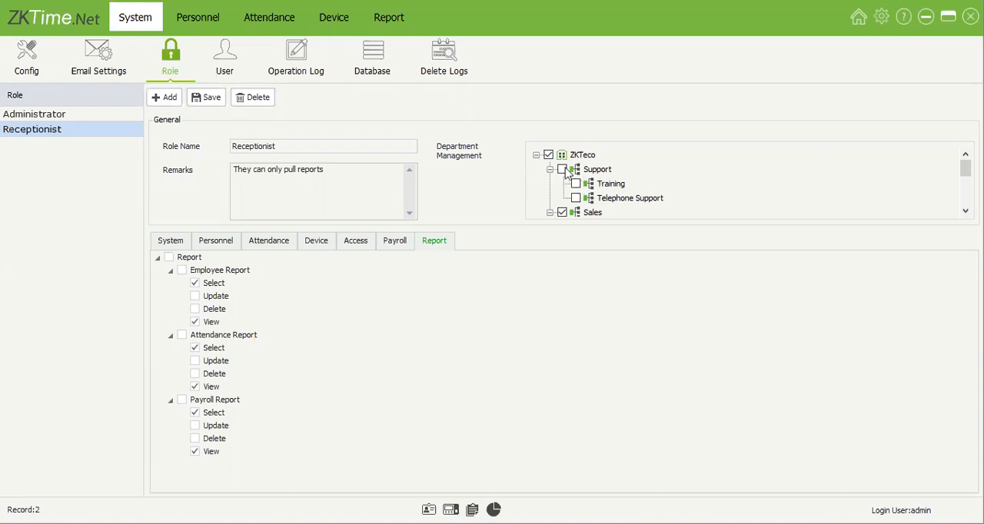
pyautogui.click(562, 170)
# Step: Fill in a new user named Rec with a password and the reception email address, and assign the Receptionist role
pyautogui.click(238, 69)
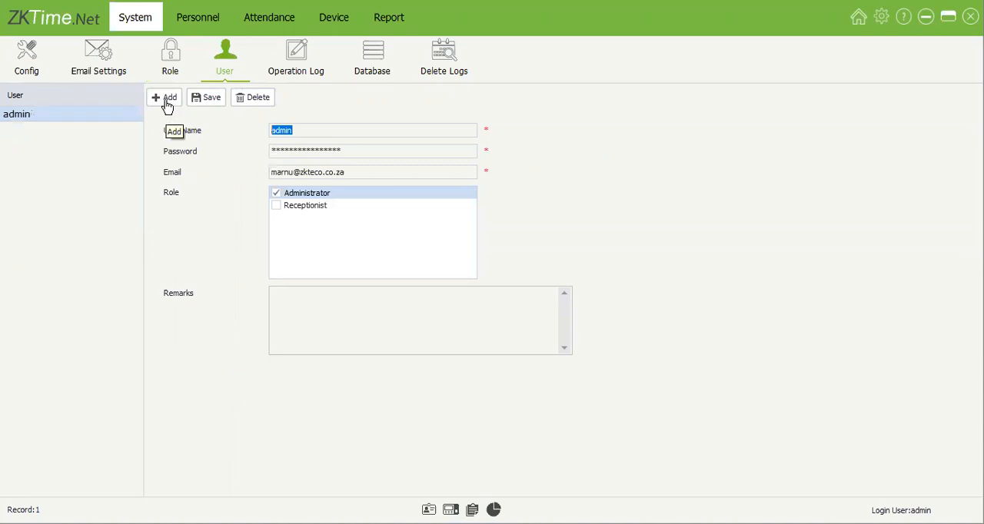
pyautogui.click(167, 100)
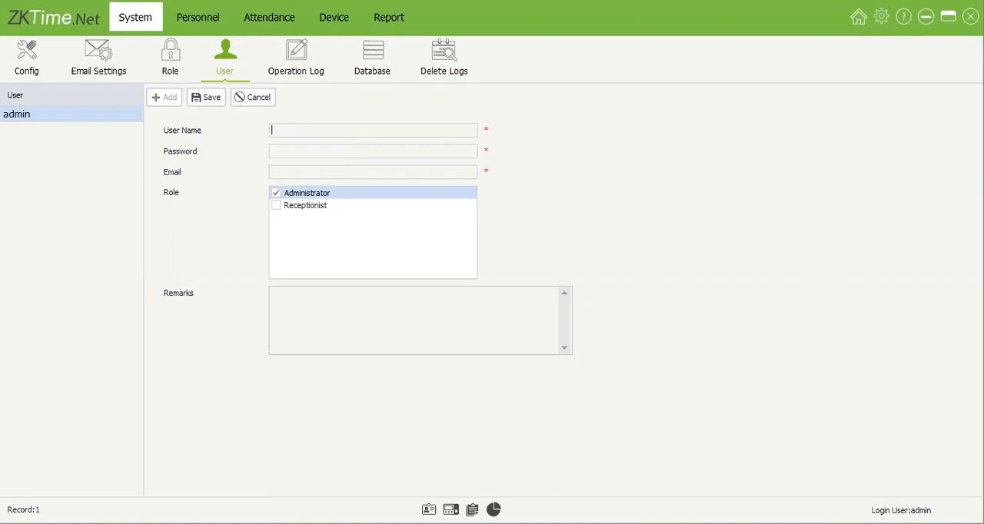
pyautogui.click(309, 174)
pyautogui.write('co.za')
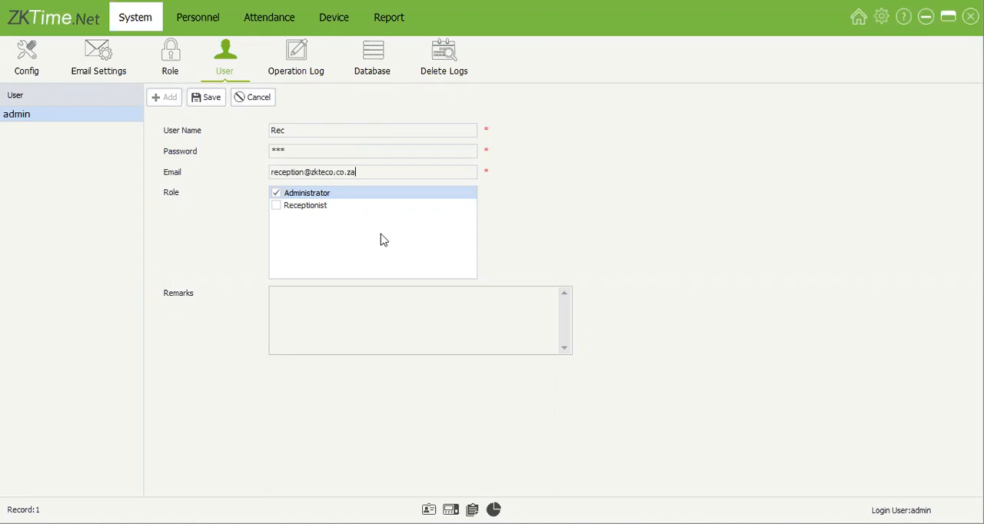
pyautogui.click(277, 205)
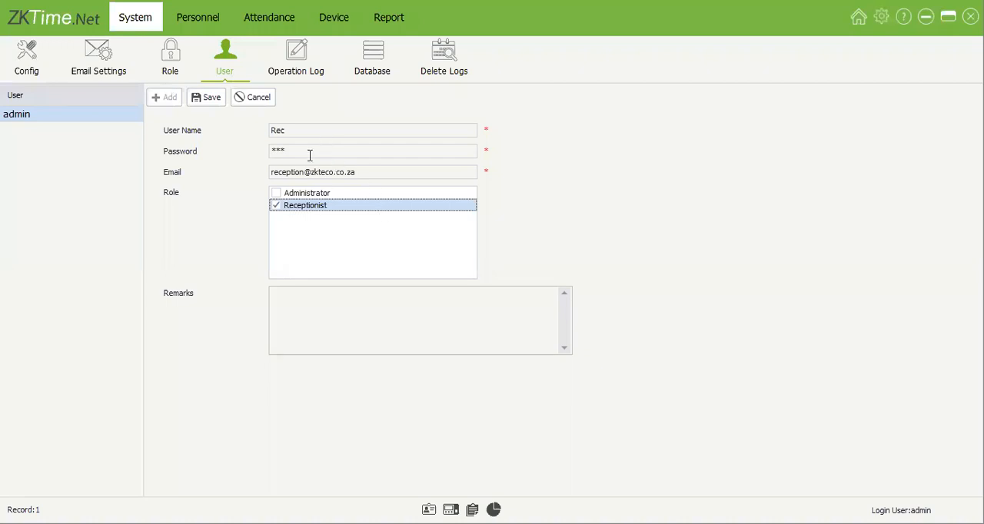
# Step: Review the Receptionist role's remarks, department access and permissions
pyautogui.press('Tab')
pyautogui.press('Tab')
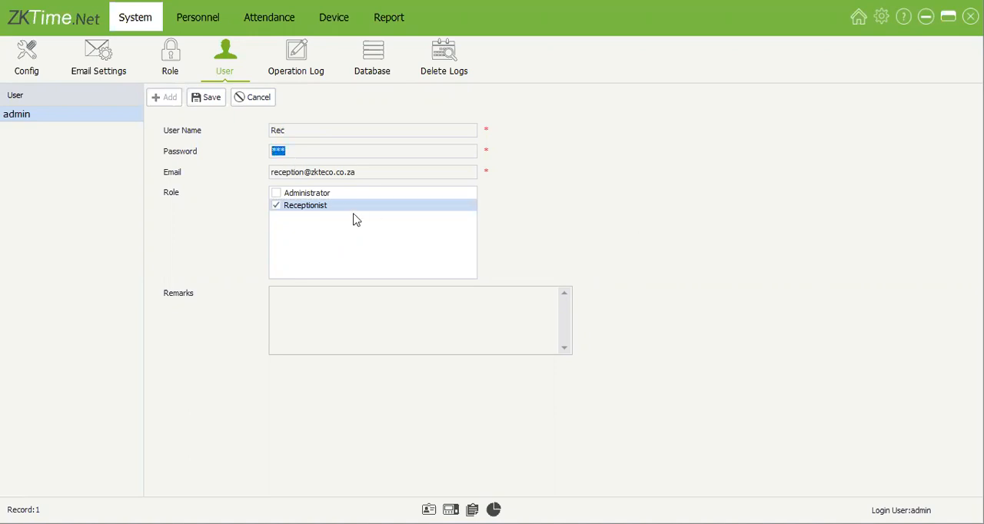
pyautogui.click(171, 61)
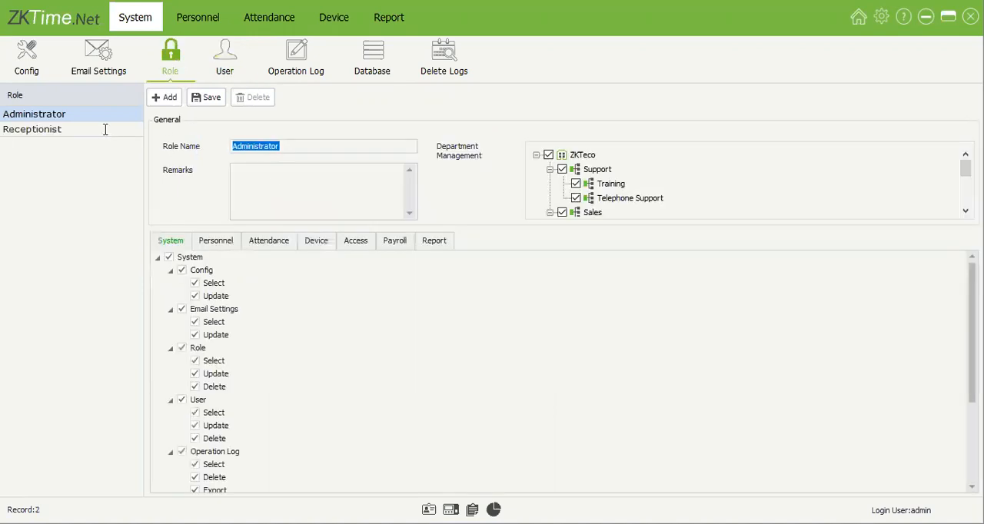
pyautogui.click(103, 129)
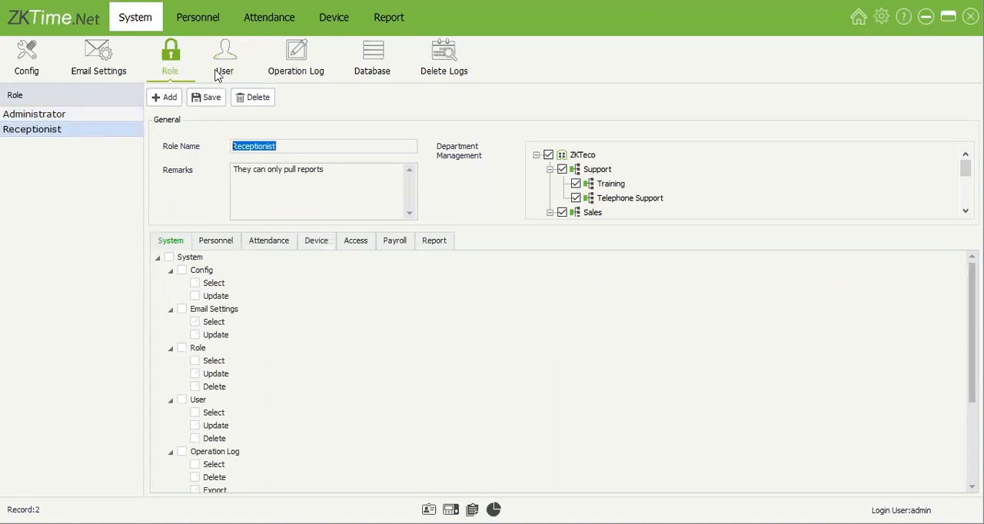
pyautogui.click(434, 242)
# Step: Examine the operation log entries from the latest 7 days, including the newest user and employee changes
pyautogui.click(296, 70)
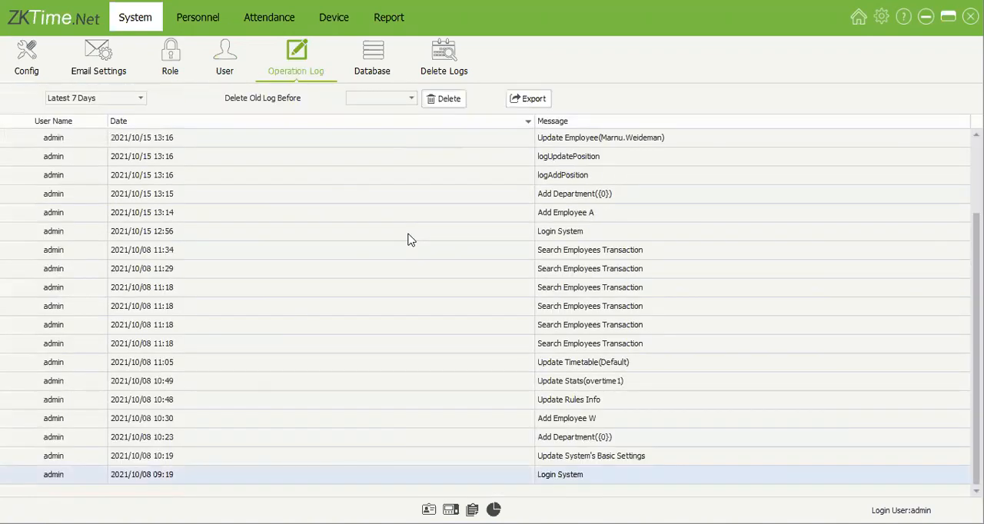
pyautogui.scroll(2, 406, 238)
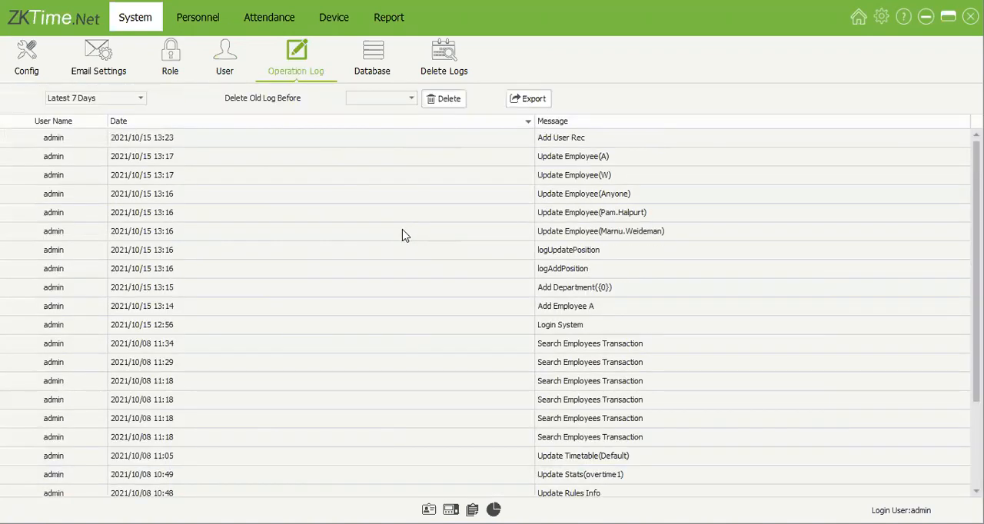
pyautogui.click(520, 144)
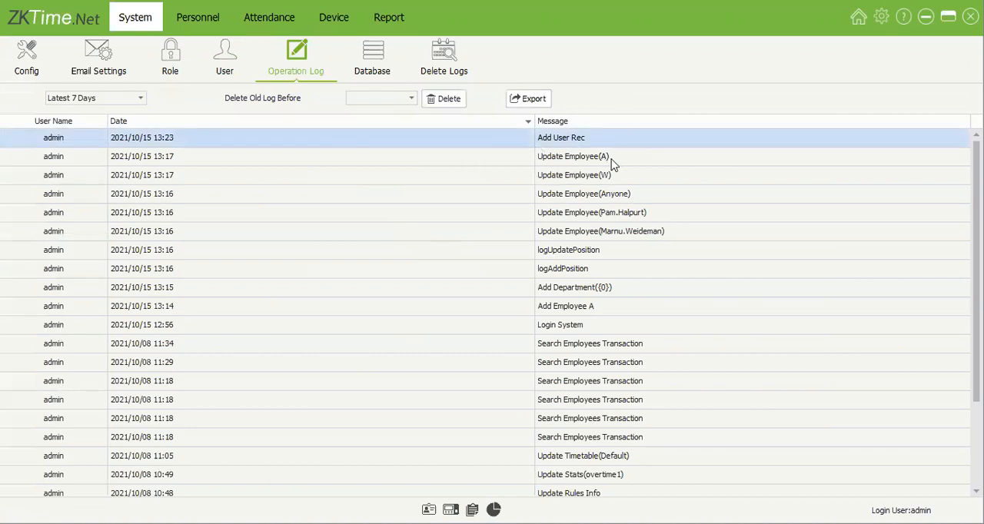
pyautogui.click(580, 162)
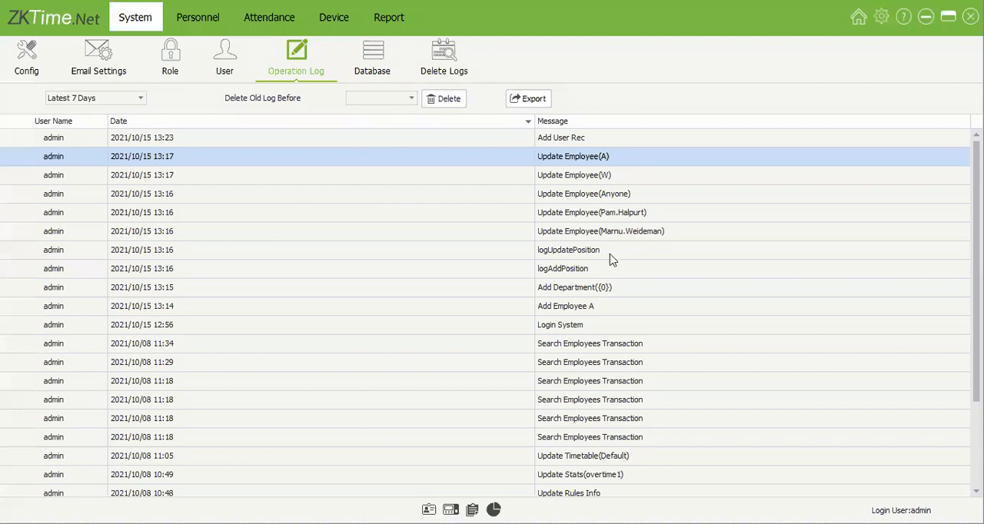
pyautogui.click(615, 331)
pyautogui.click(220, 225)
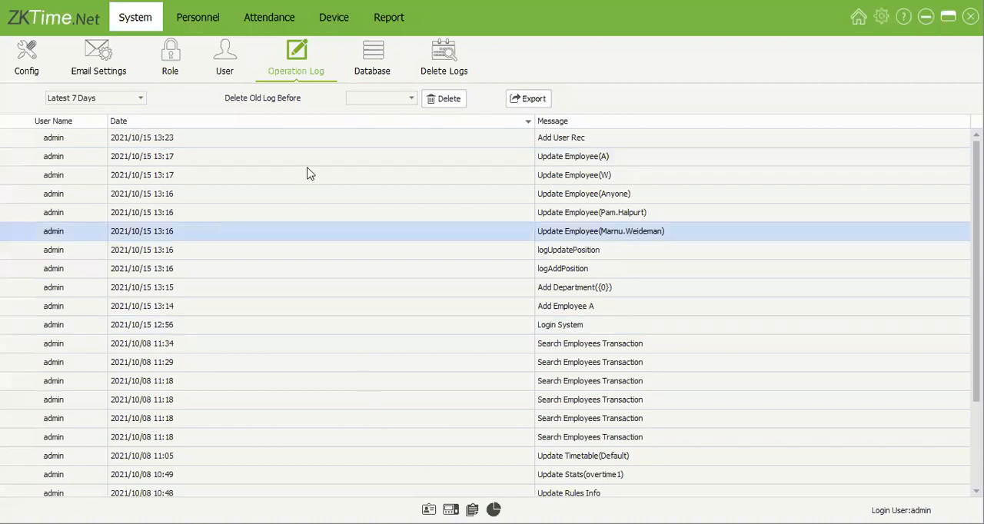
# Step: Review the database backup fields and the database types offered for changing the database, and close both dialogs
pyautogui.click(396, 71)
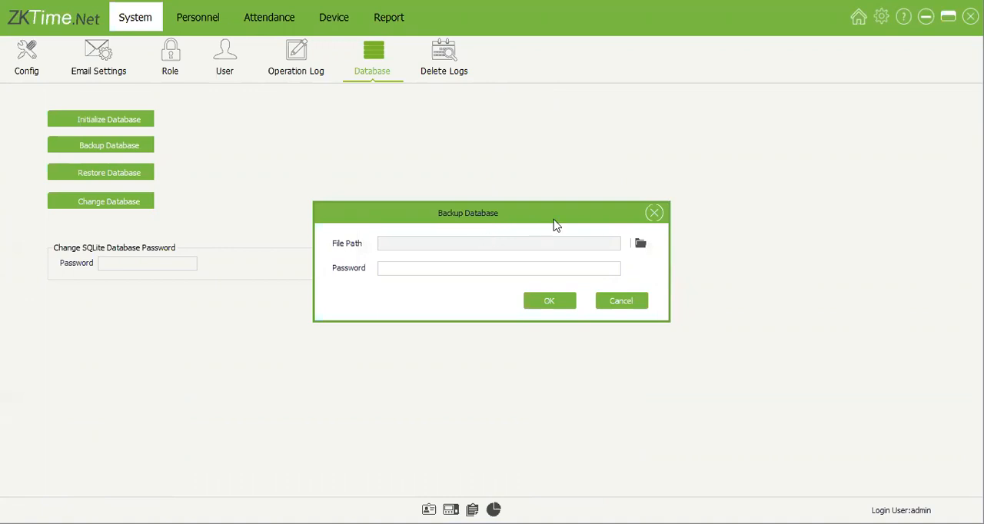
pyautogui.moveTo(555, 222); pyautogui.dragTo(521, 202)
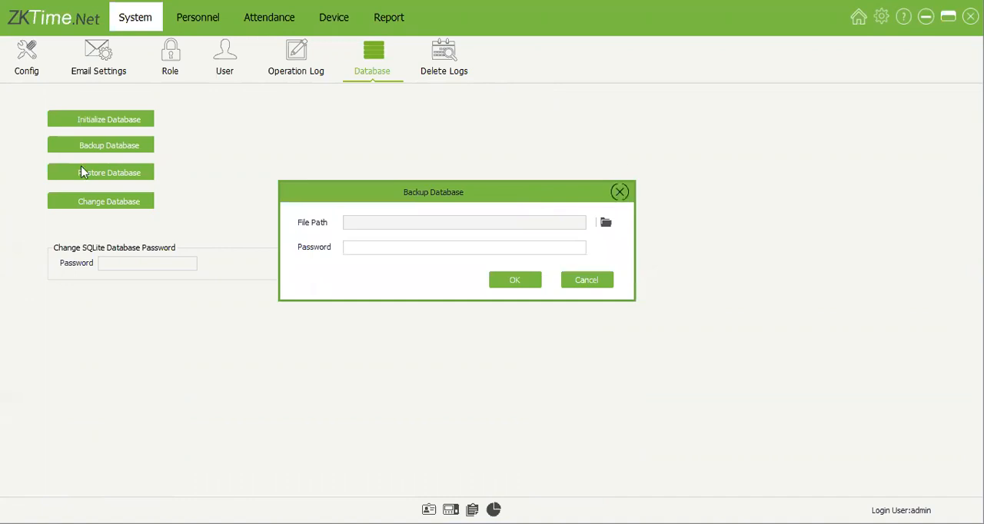
pyautogui.press('Escape')
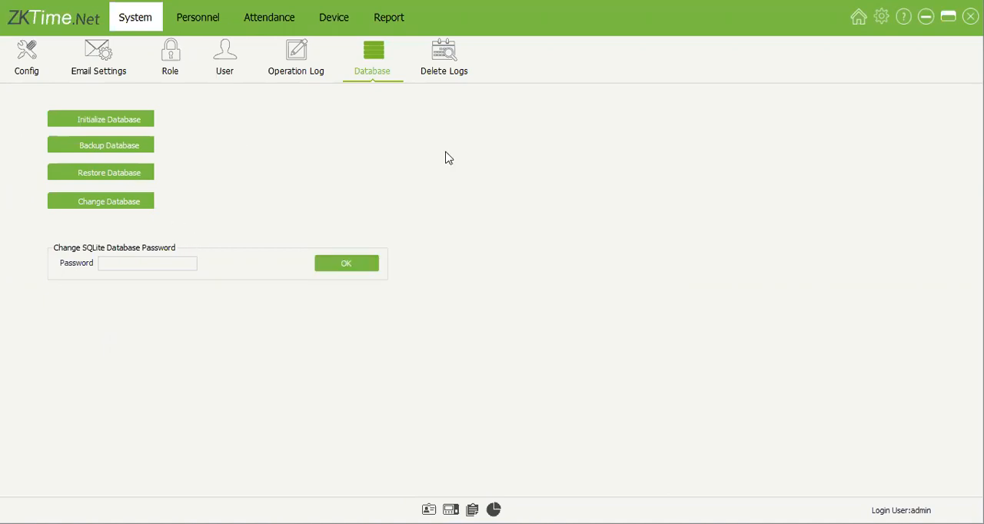
pyautogui.click(135, 205)
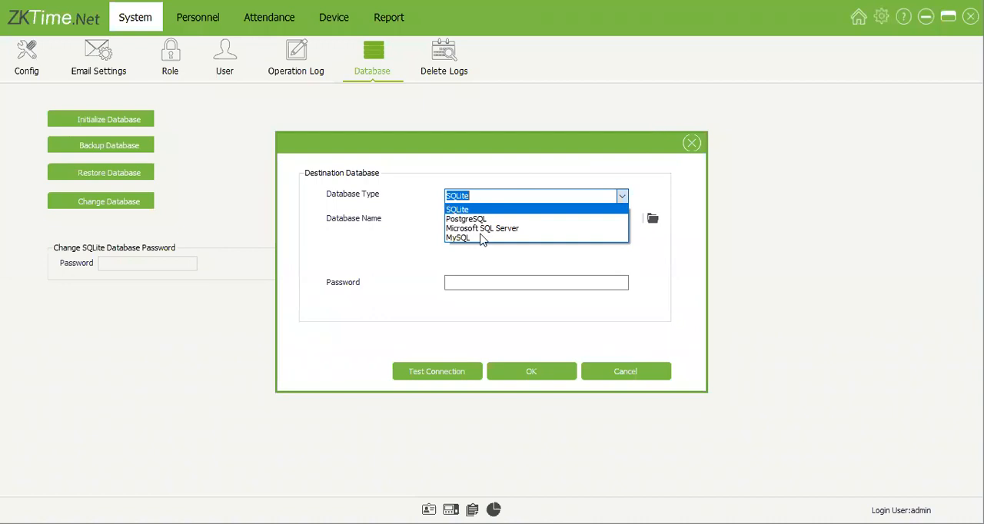
pyautogui.click(691, 139)
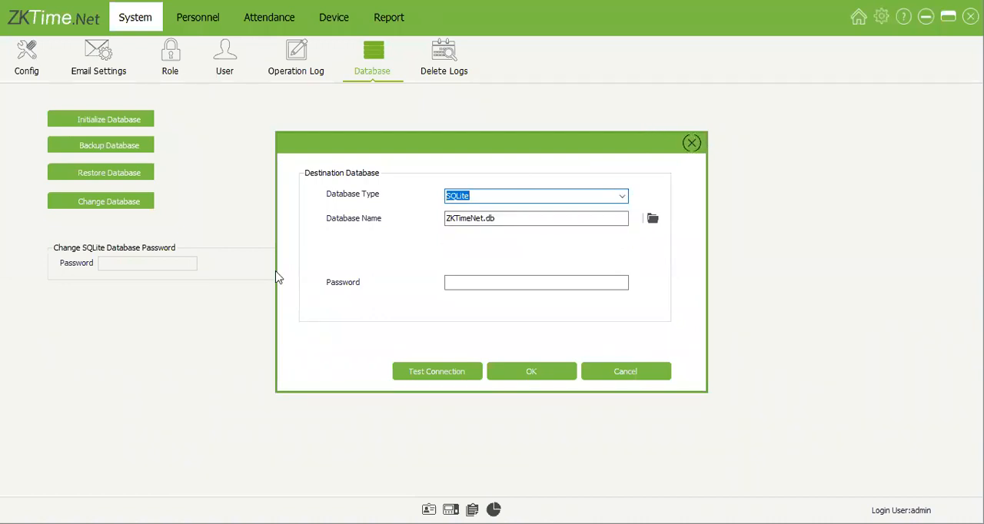
pyautogui.press('Escape')
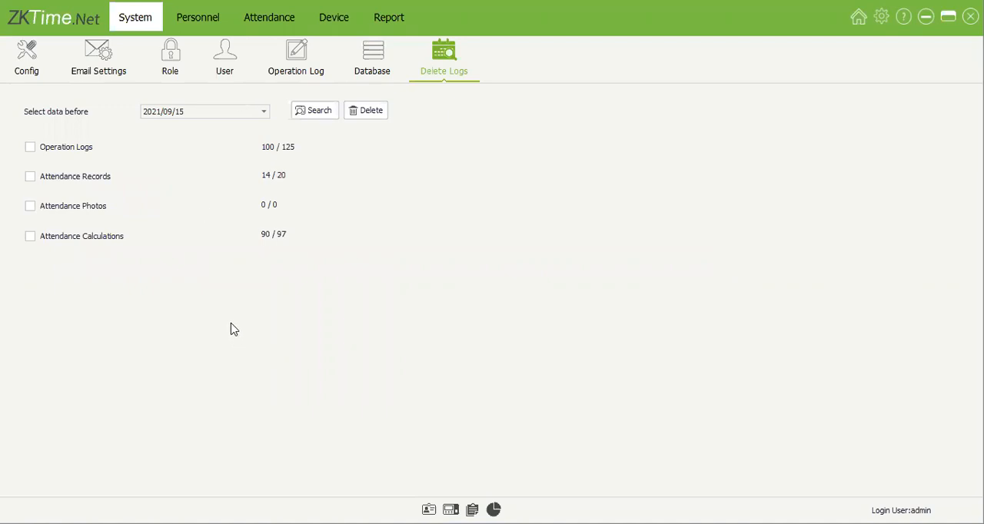
# Step: Select Attendance Records for log deletion and set the cutoff date to 2021/09/01
pyautogui.click(147, 181)
pyautogui.click(69, 181)
pyautogui.click(262, 115)
pyautogui.click(207, 155)
pyautogui.click(288, 234)
pyautogui.click(264, 115)
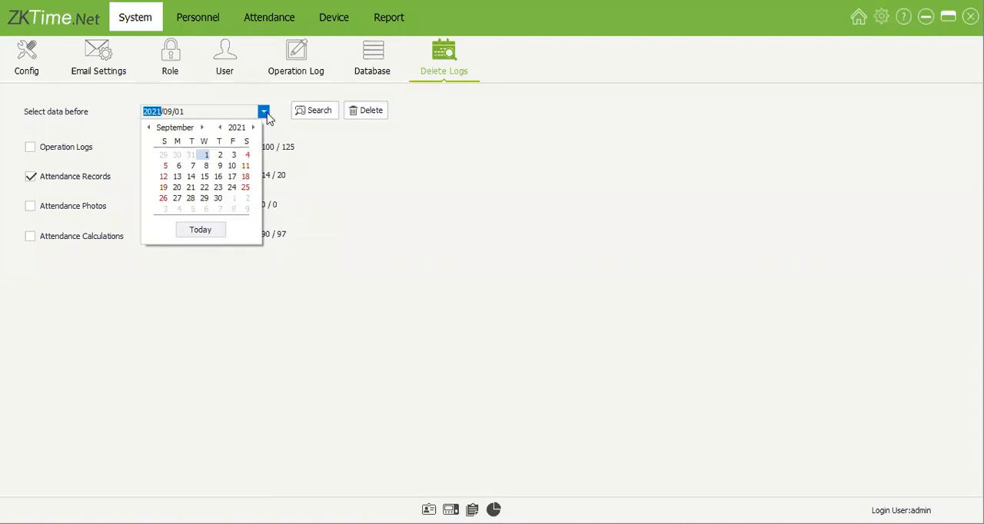
pyautogui.click(206, 155)
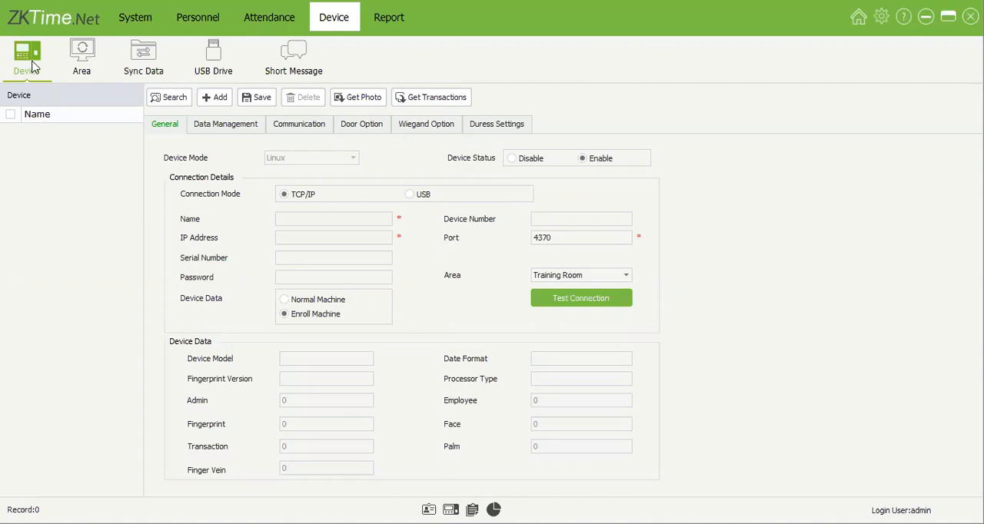
# Step: Add a TCP/IP device named Reception with the IP address 192.168.1.201
pyautogui.click(226, 99)
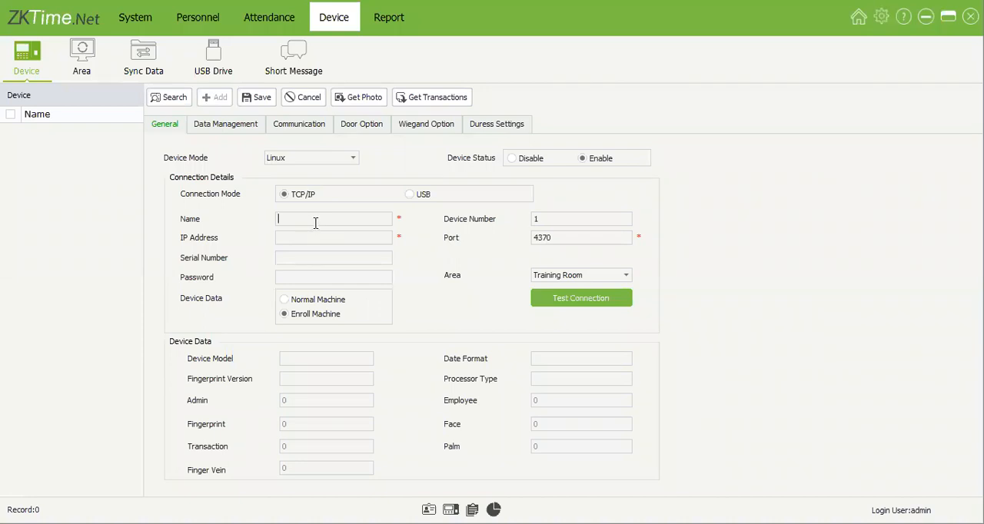
pyautogui.write('eception')
pyautogui.hotkey('ctrl', 'a')
pyautogui.click(285, 237)
pyautogui.write('192.168.1.20')
pyautogui.moveTo(355, 237); pyautogui.dragTo(284, 257)
pyautogui.click(348, 237)
# Step: Test the connection to the Reception device and assign it to the Training Room area
pyautogui.doubleClick(556, 217)
pyautogui.press('Tab')
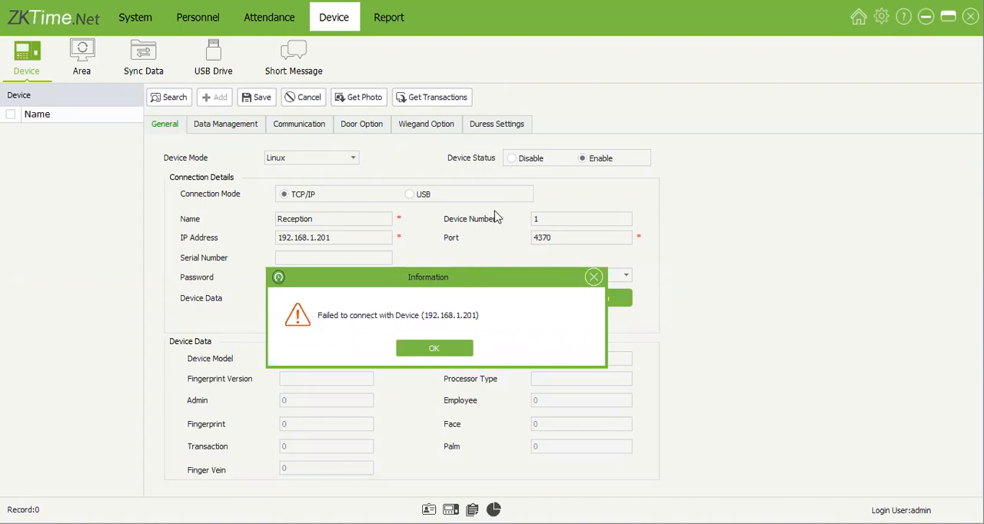
pyautogui.moveTo(496, 218); pyautogui.dragTo(496, 215)
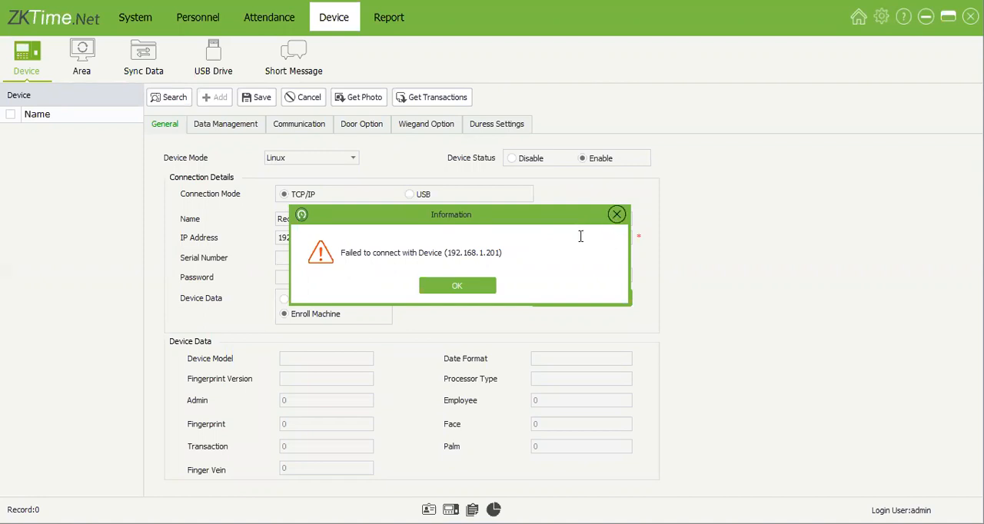
pyautogui.press('Return')
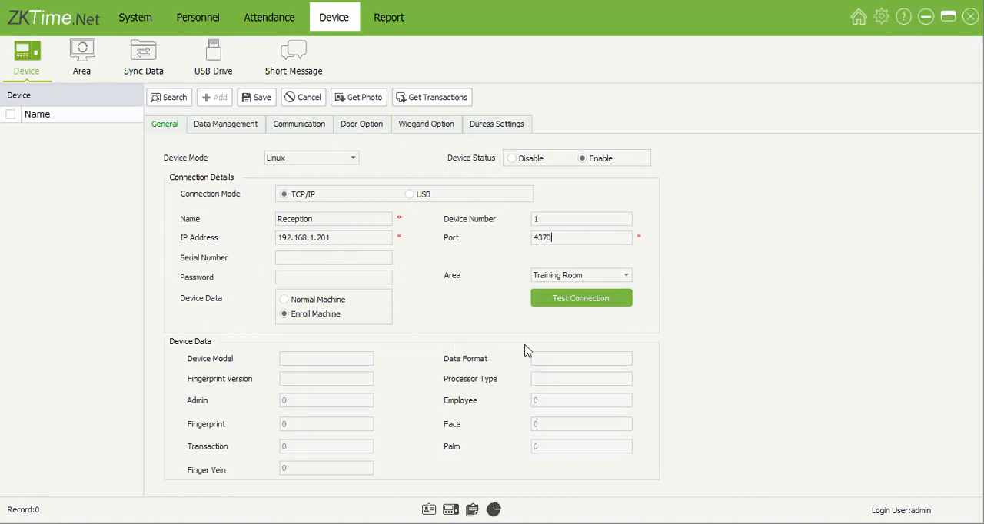
pyautogui.click(577, 301)
pyautogui.click(622, 276)
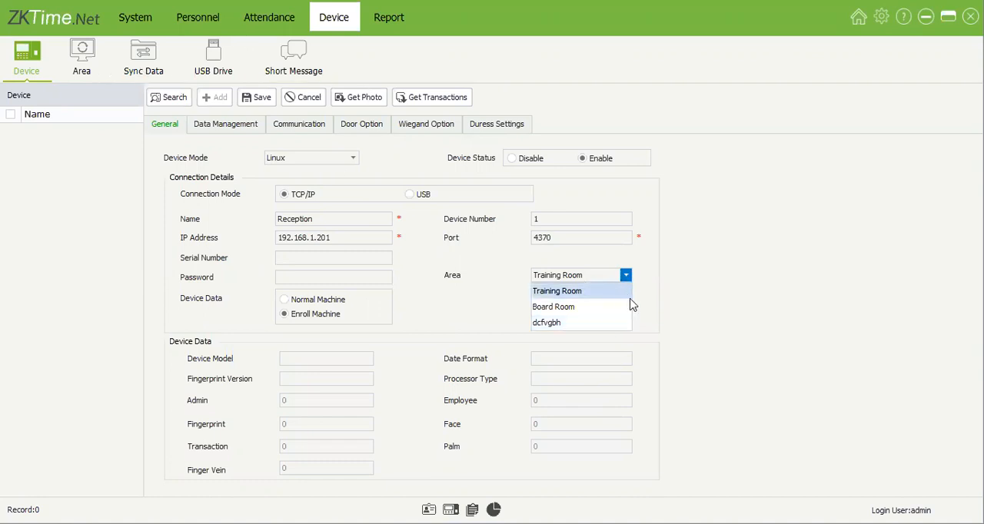
pyautogui.click(623, 296)
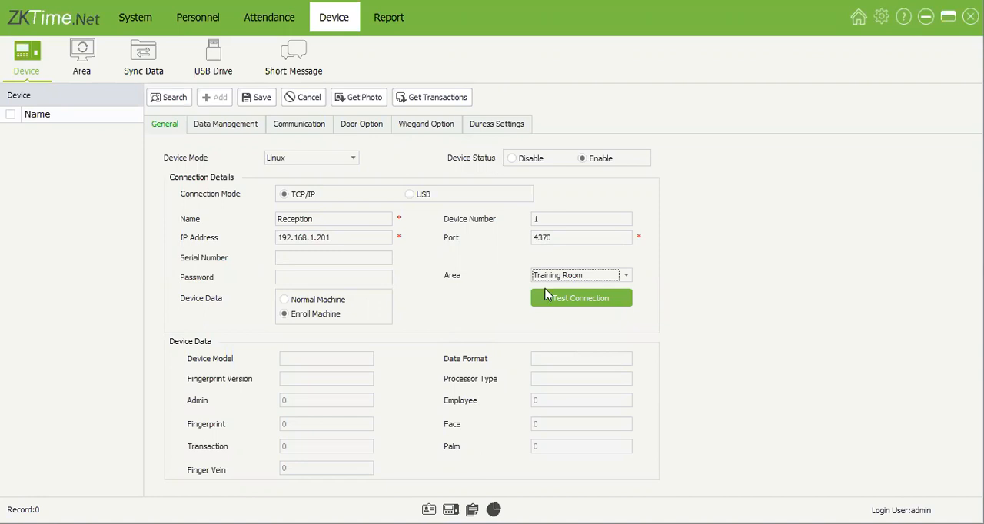
# Step: Review the Reception device's Data Management, Communication and Duress settings, and save the device
pyautogui.click(233, 132)
pyautogui.click(298, 128)
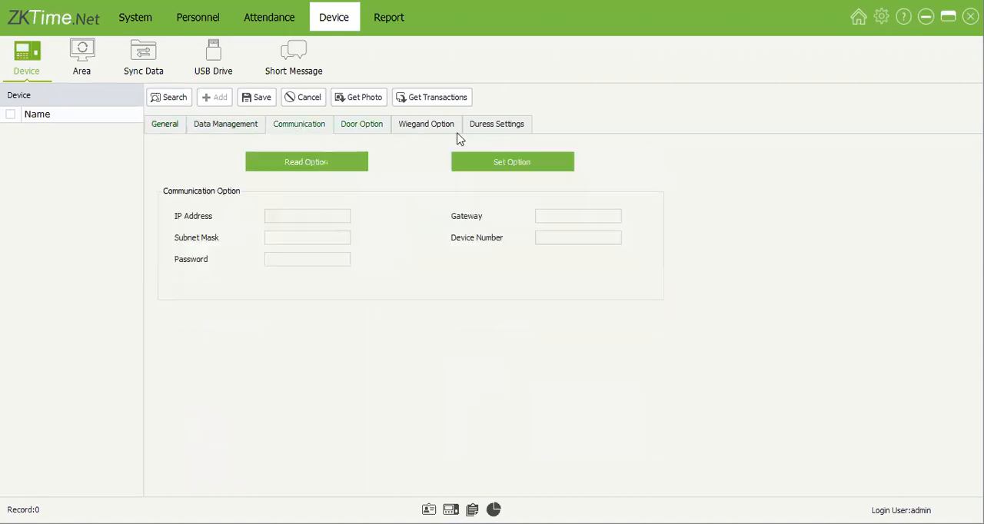
pyautogui.click(510, 129)
pyautogui.click(170, 127)
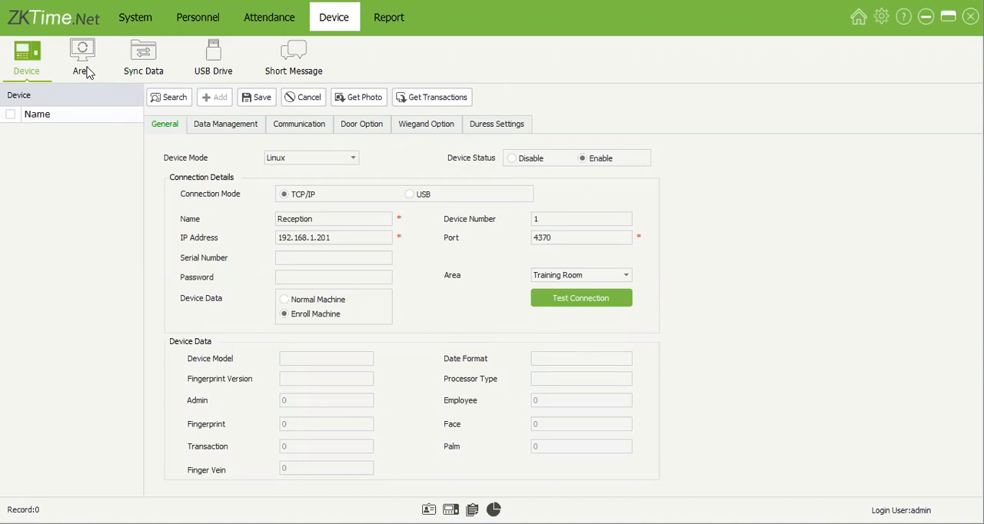
pyautogui.click(258, 97)
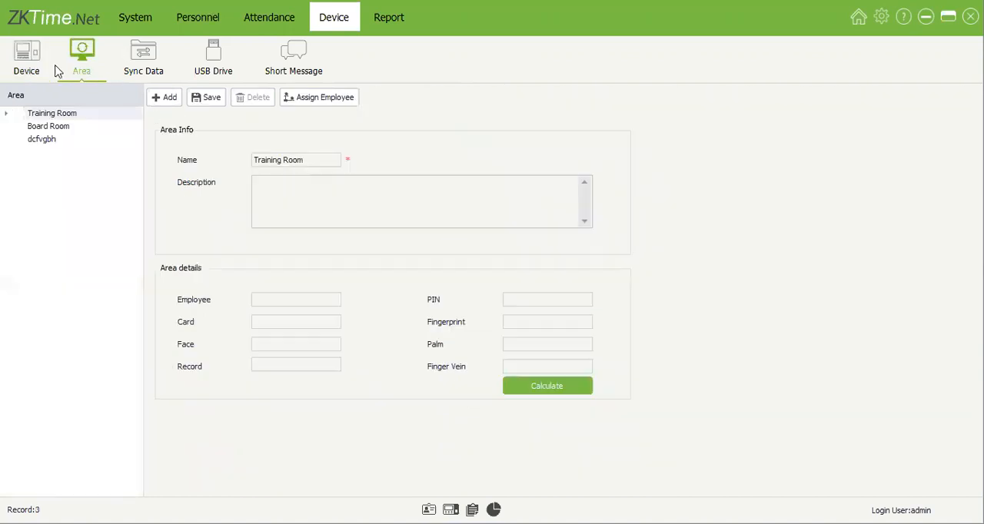
pyautogui.click(33, 62)
pyautogui.click(170, 102)
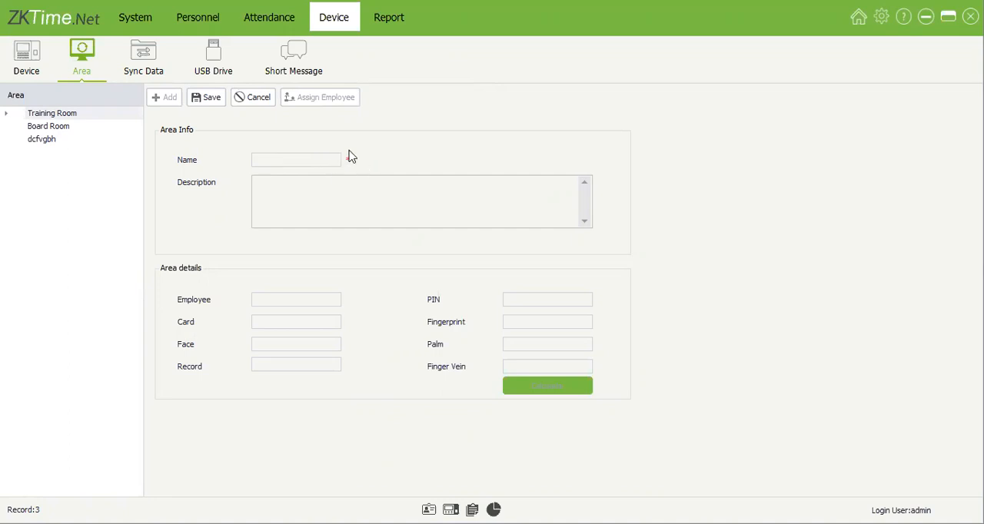
pyautogui.click(273, 98)
# Step: Review the employees assigned to the Training Room area and cancel the assignment dialog
pyautogui.click(93, 117)
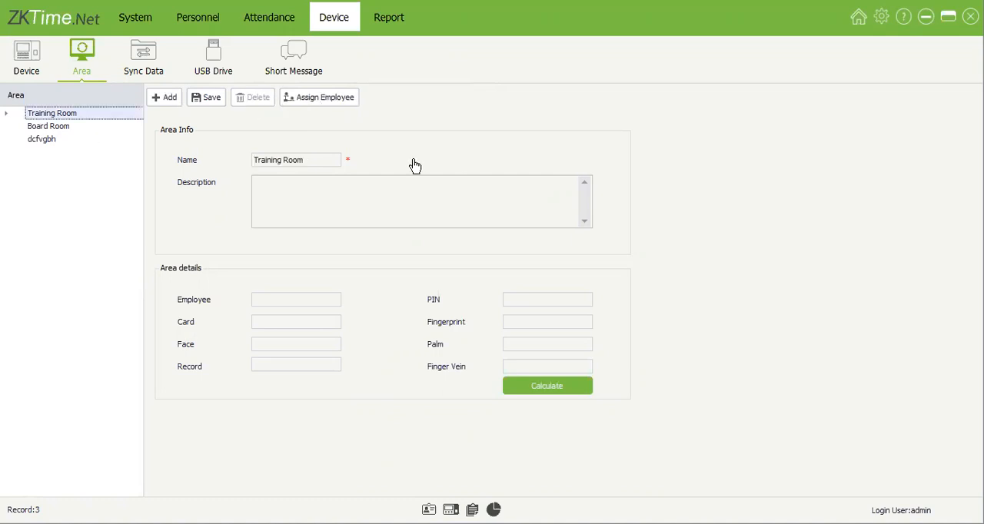
pyautogui.click(335, 93)
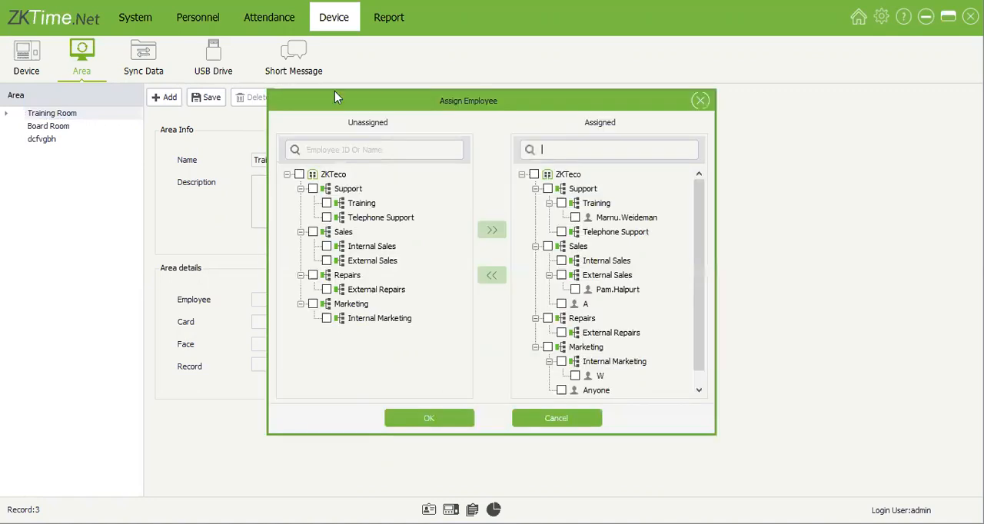
pyautogui.moveTo(586, 104); pyautogui.dragTo(472, 118)
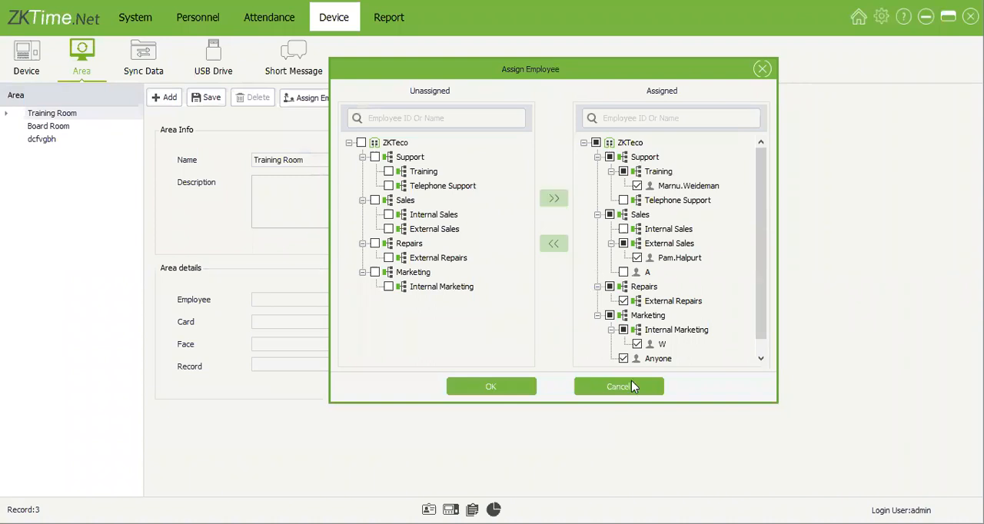
pyautogui.click(631, 387)
# Step: Assign the unassigned Training department employee to the Board Room area
pyautogui.click(93, 127)
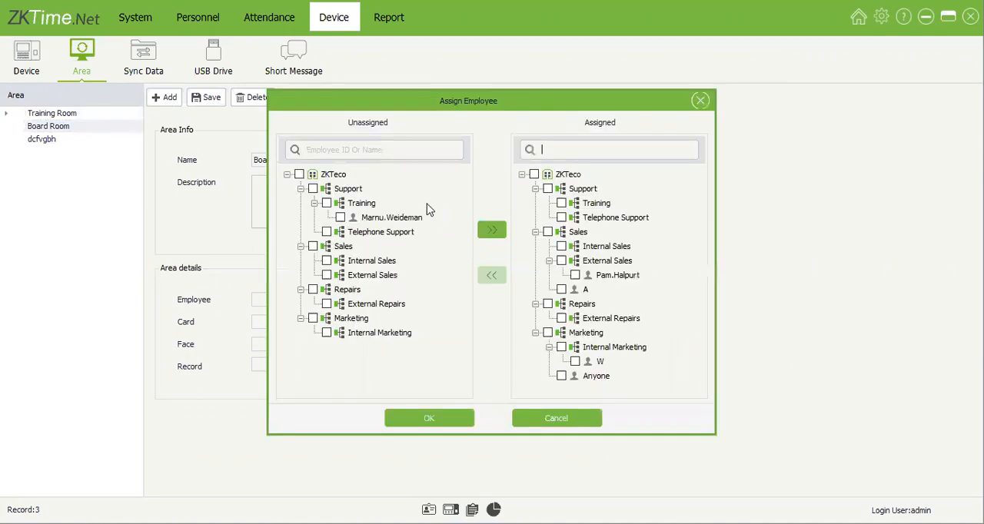
pyautogui.click(341, 218)
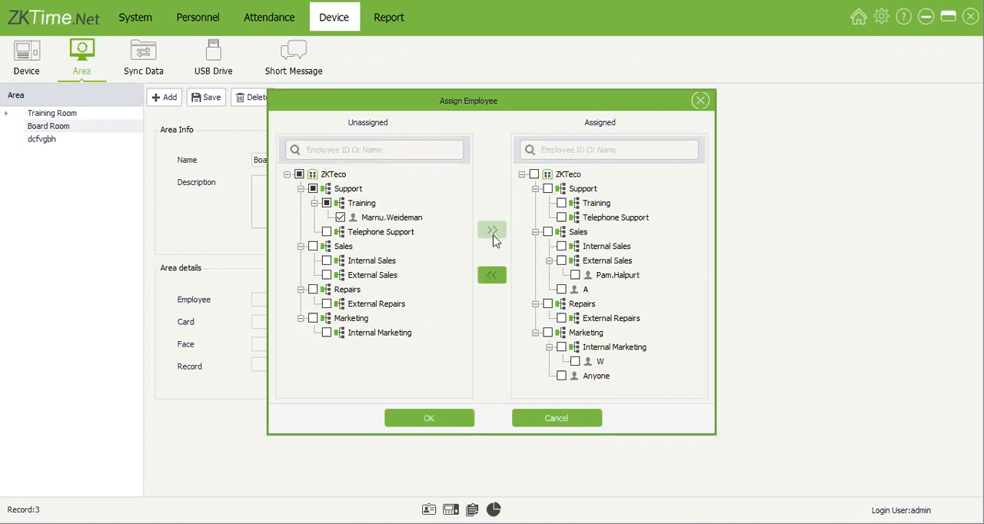
pyautogui.click(492, 230)
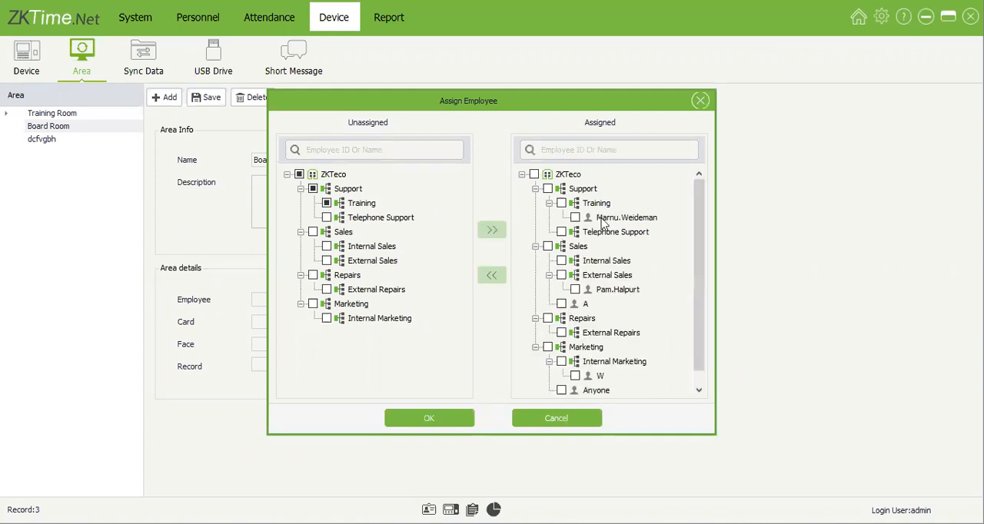
pyautogui.click(462, 419)
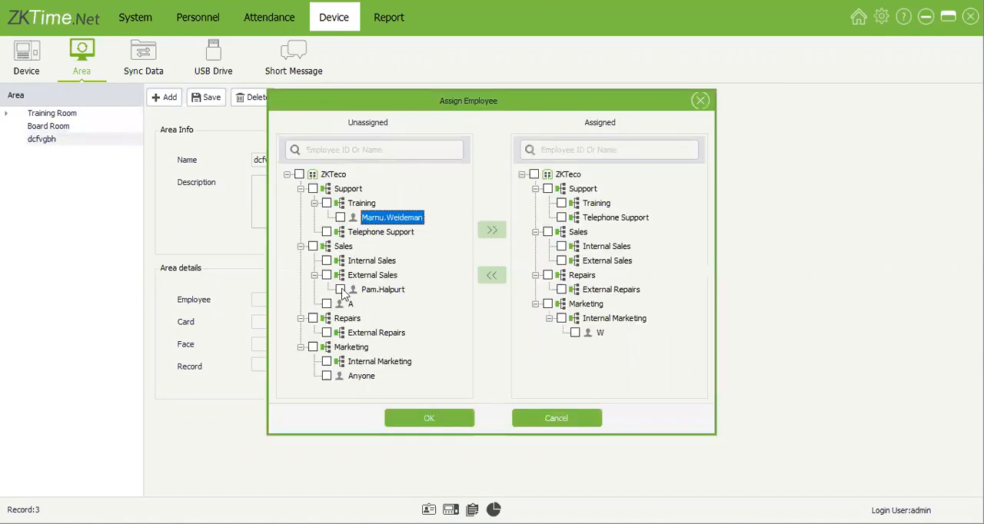
# Step: Assign the selected Training, External Sales, Sales and Marketing employees to the dcfvgbh area and save the assignment
pyautogui.click(340, 290)
pyautogui.click(327, 304)
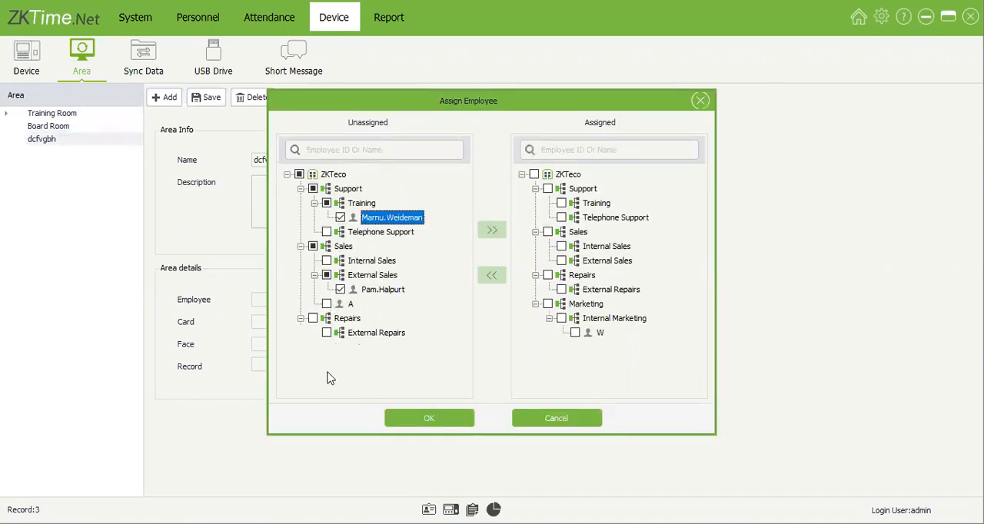
pyautogui.click(496, 229)
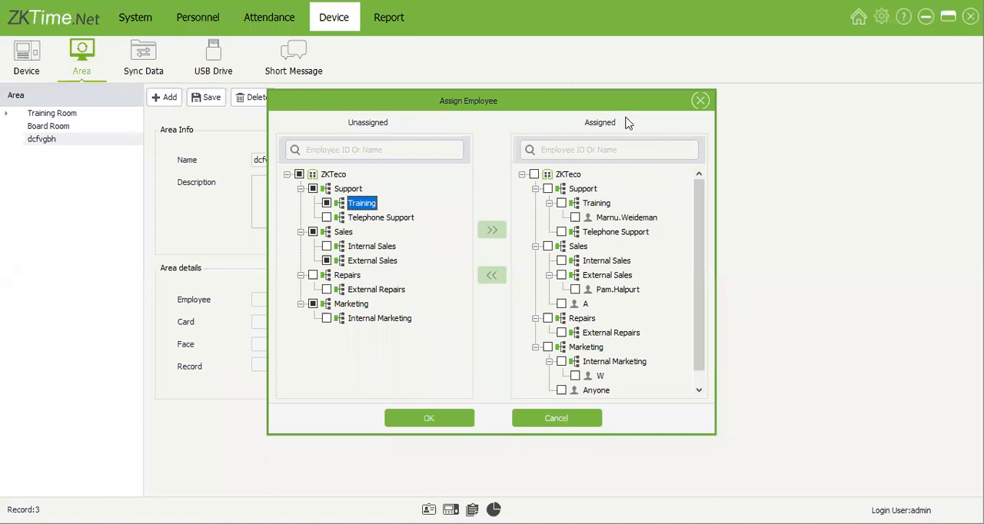
pyautogui.scroll(-1, 552, 308)
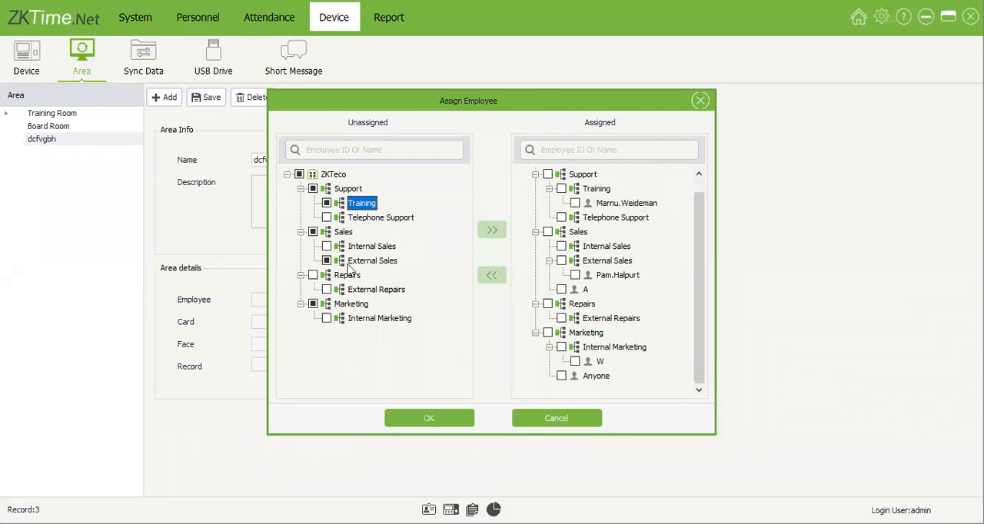
pyautogui.click(439, 420)
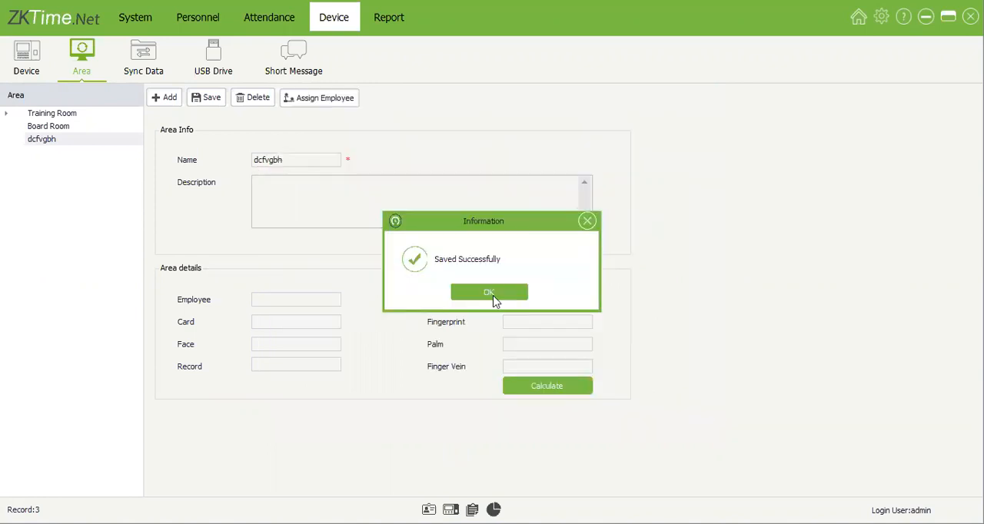
pyautogui.click(494, 300)
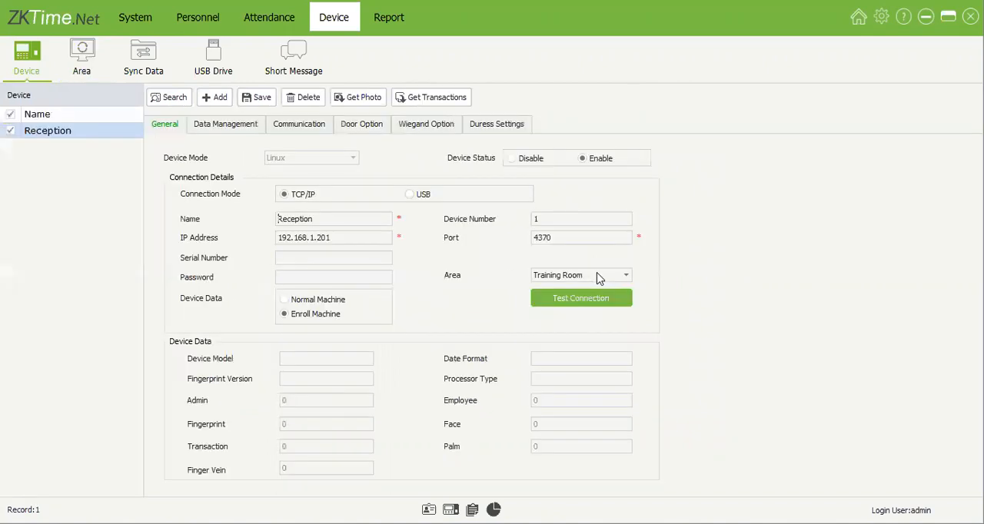
# Step: Check the Reception device's area options, and select Reception, Board Room and dcfvgbh for data synchronization
pyautogui.click(603, 278)
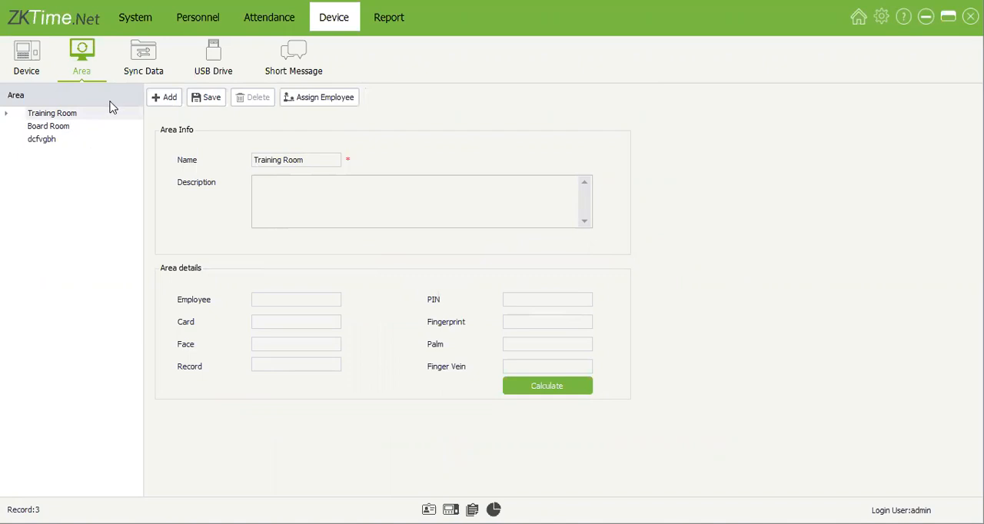
pyautogui.click(150, 69)
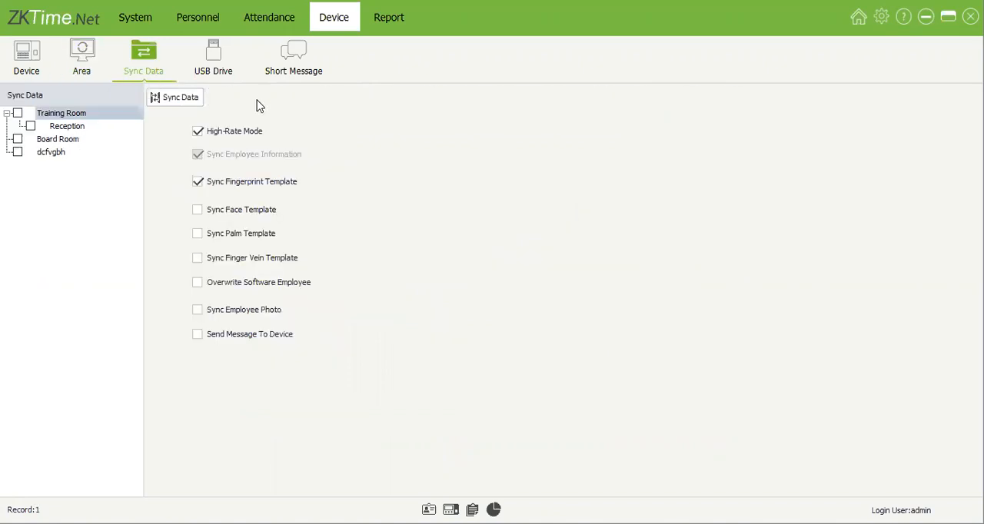
pyautogui.click(30, 126)
pyautogui.click(21, 141)
pyautogui.click(17, 152)
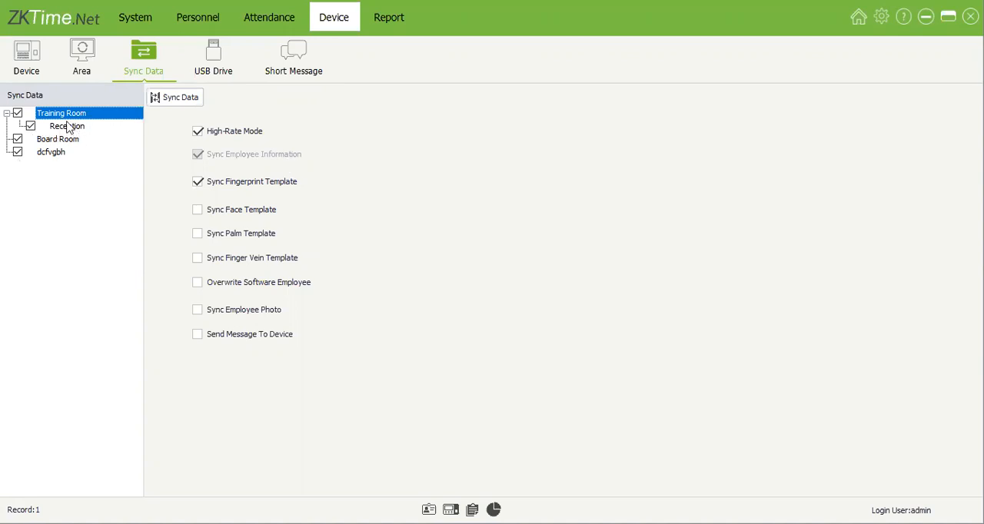
# Step: Rename the Reception device to F22 and save it
pyautogui.click(27, 57)
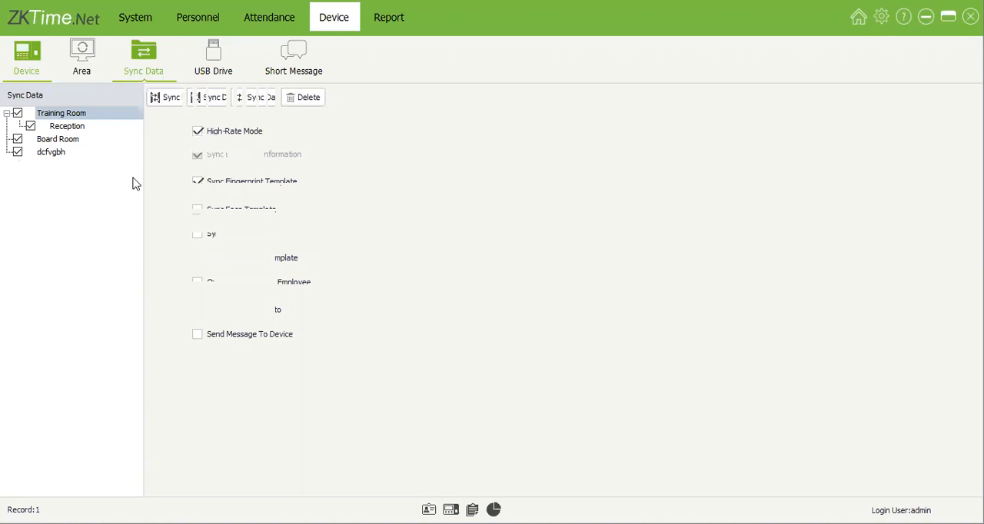
pyautogui.moveTo(315, 222); pyautogui.dragTo(248, 224)
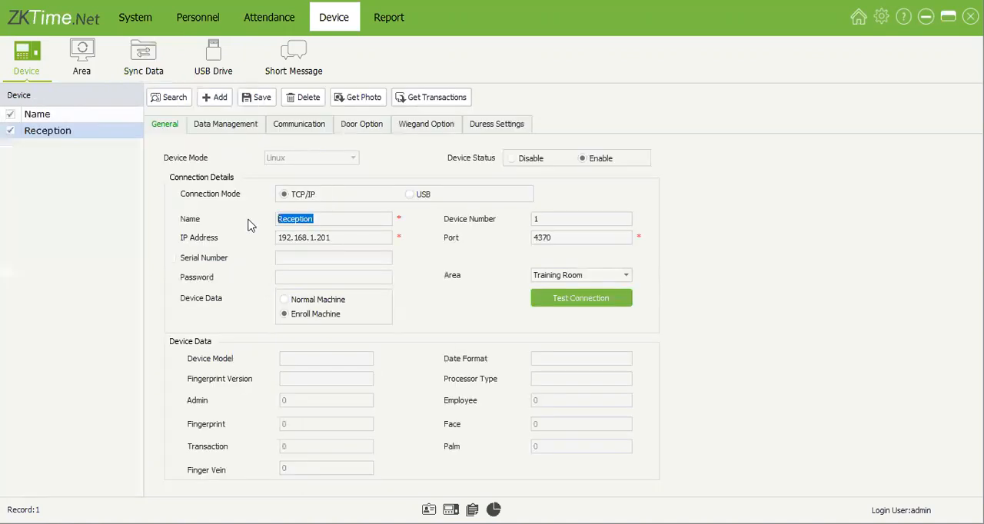
pyautogui.write('F22')
pyautogui.click(247, 97)
# Step: Select the Training Room area with its F22 device, Board Room and dcfvgbh for data synchronization
pyautogui.click(142, 69)
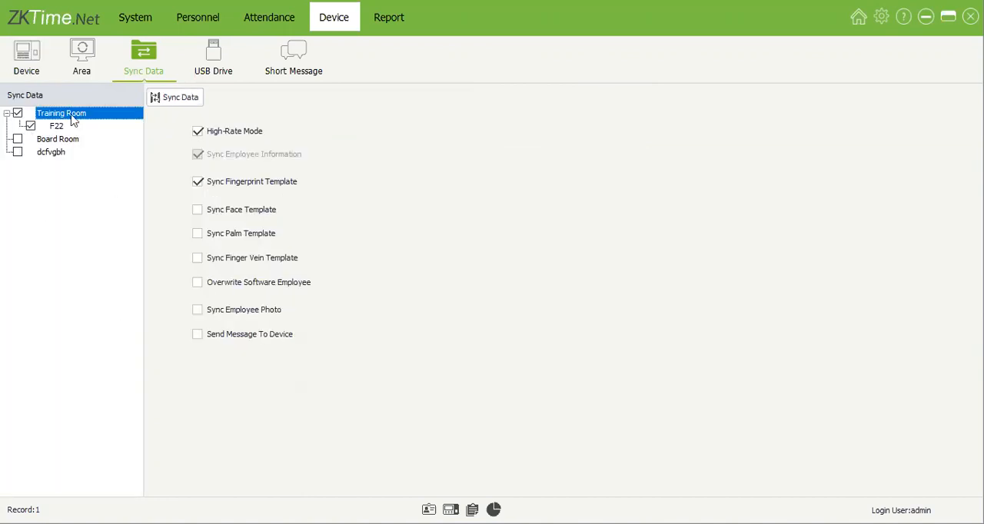
pyautogui.click(17, 139)
pyautogui.click(17, 152)
# Step: Enable synchronization of face, palm and finger vein templates and employee photos, plus Overwrite Software Employee and Send Message To Device
pyautogui.click(270, 213)
pyautogui.click(264, 236)
pyautogui.press('space')
pyautogui.press('Tab')
pyautogui.press('space')
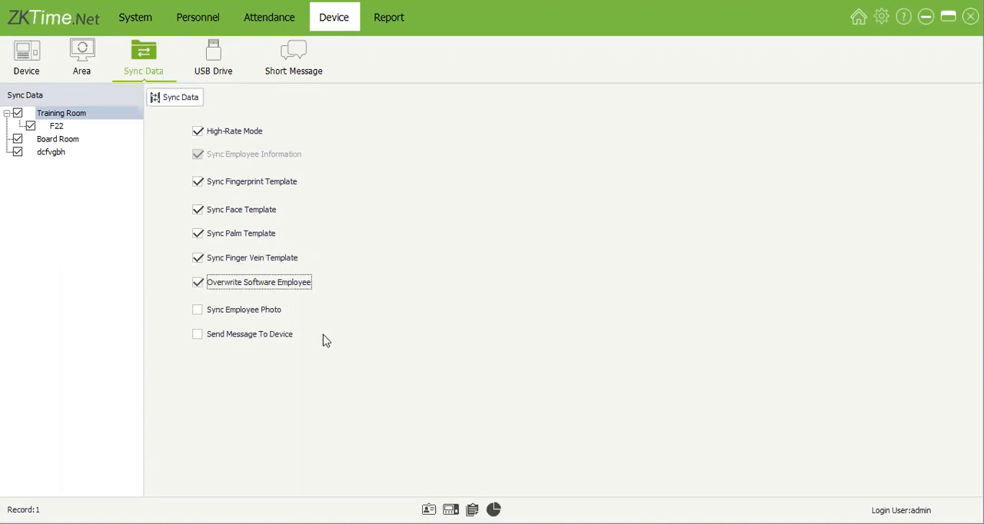
pyautogui.press('Tab')
# Step: Disable the face, palm, finger vein, overwrite, photo and message options, leaving High-Rate Mode and fingerprint synchronization enabled
pyautogui.press('space')
pyautogui.press('Tab')
pyautogui.press('space')
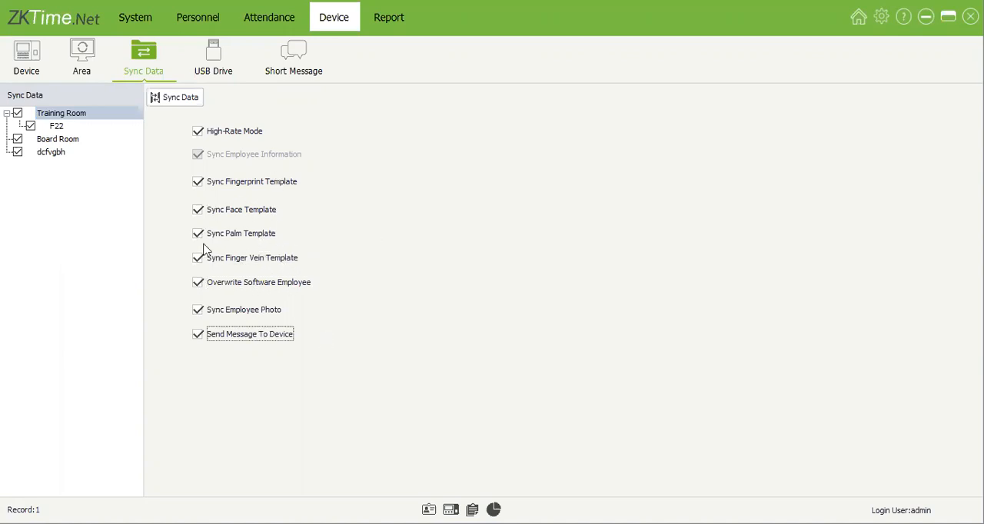
pyautogui.click(201, 335)
pyautogui.click(198, 309)
pyautogui.click(198, 283)
pyautogui.click(199, 258)
pyautogui.click(199, 233)
pyautogui.hotkey('shift', 'Tab')
pyautogui.press('space')
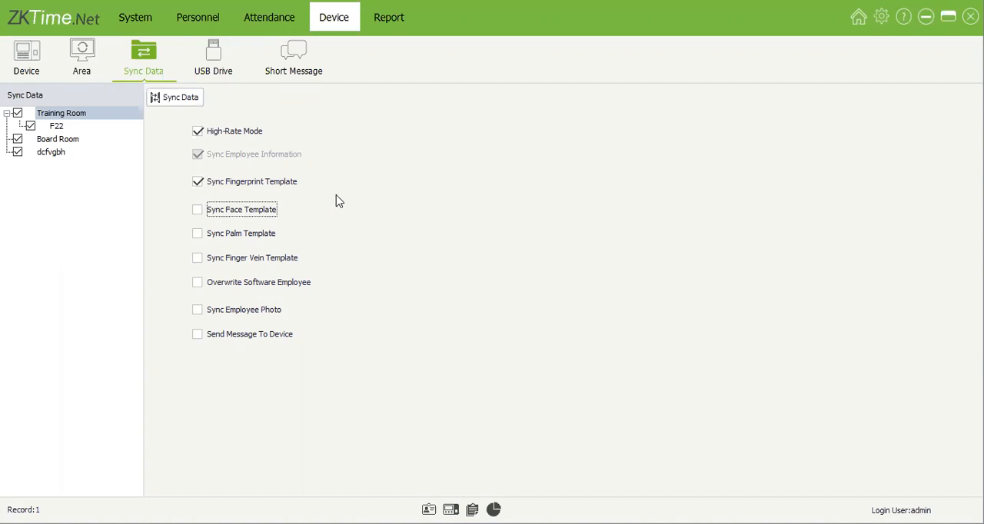
# Step: Run the data synchronization for the selected areas, review the notification messages and close the notification window
pyautogui.click(196, 105)
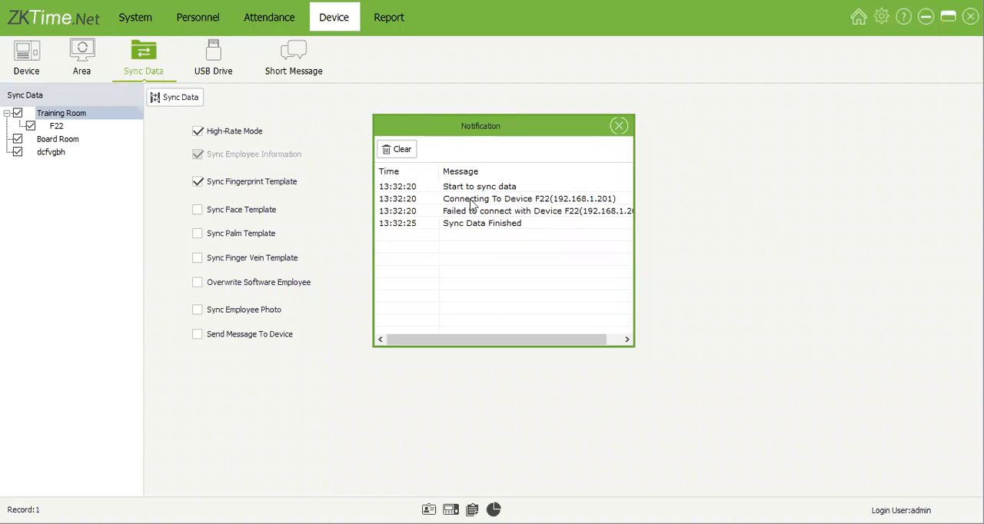
pyautogui.click(549, 201)
pyautogui.click(404, 211)
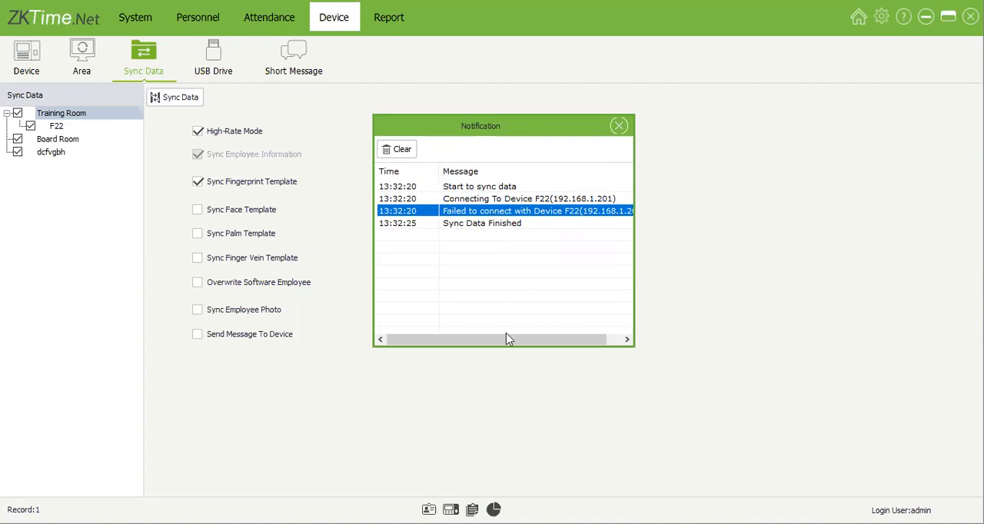
pyautogui.moveTo(497, 346); pyautogui.dragTo(527, 341)
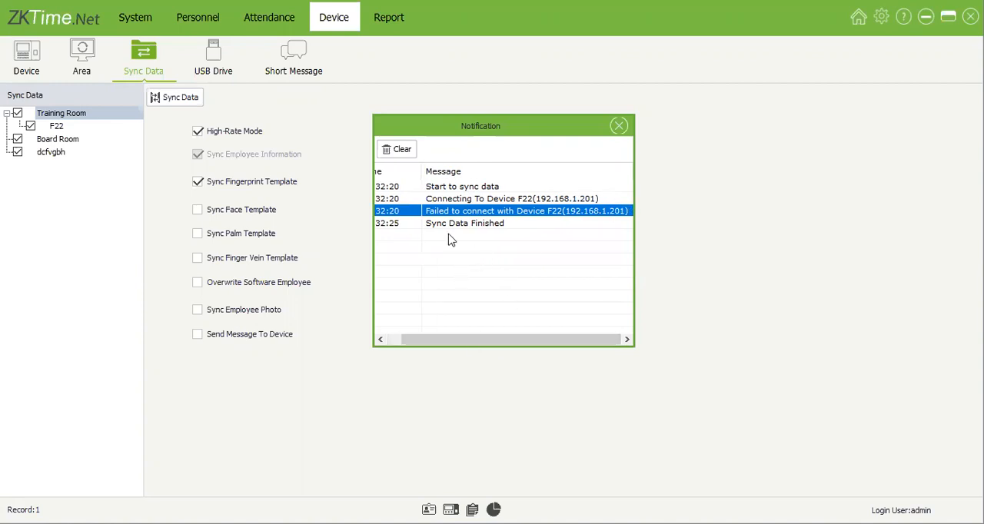
pyautogui.click(548, 215)
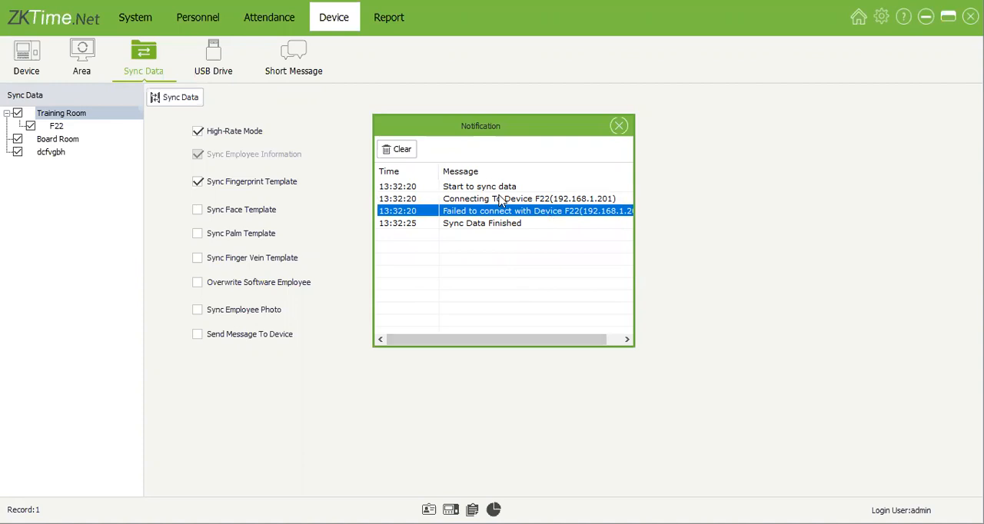
pyautogui.click(621, 127)
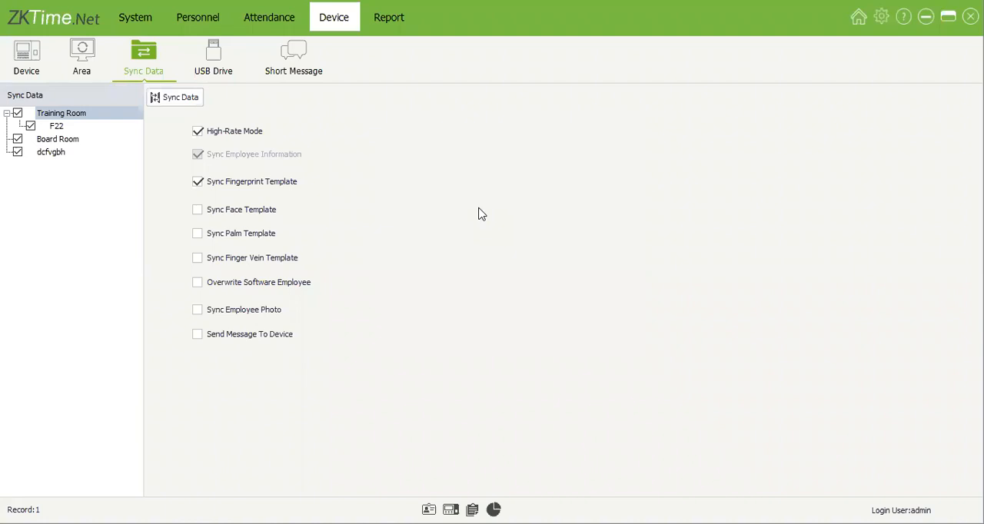
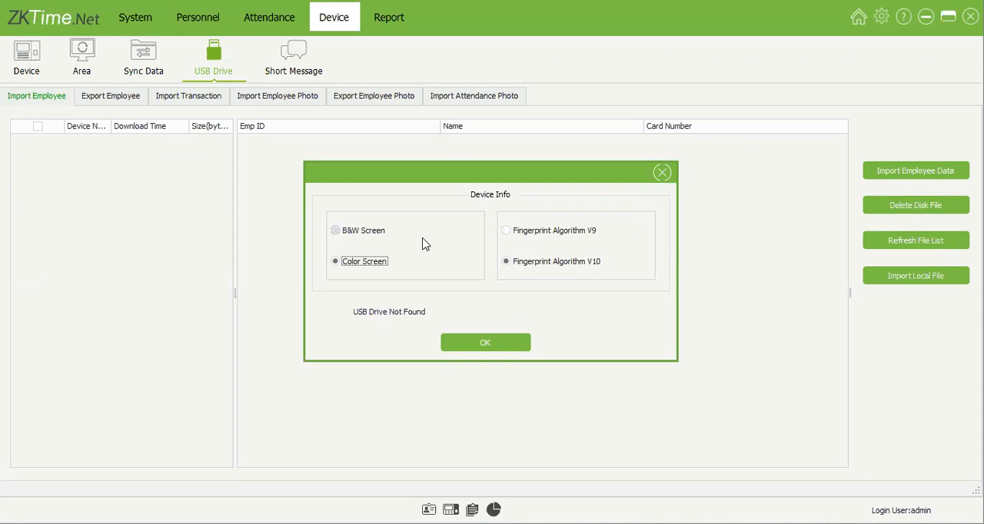
# Step: Choose B&W Screen and Fingerprint Algorithm V10 as the device info for the USB drive employee import
pyautogui.press('Up')
pyautogui.click(517, 265)
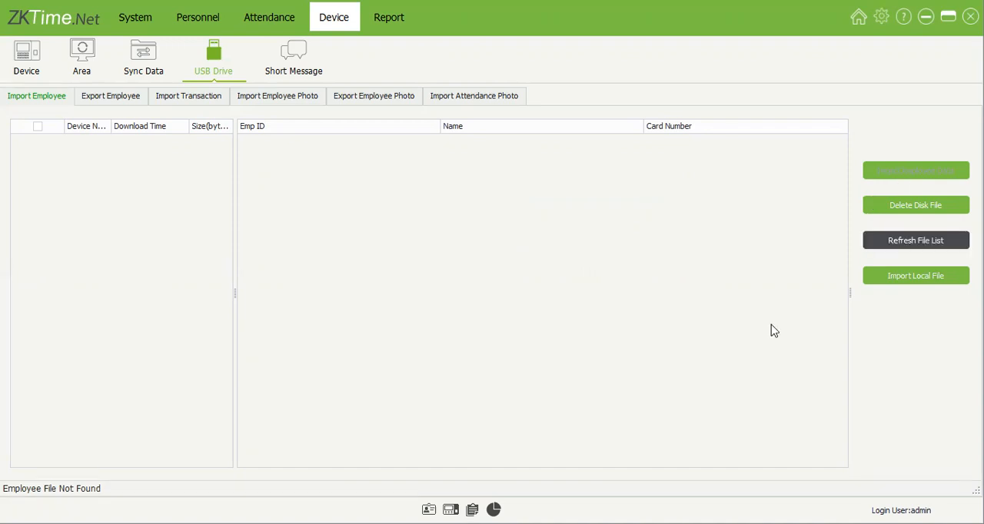
# Step: Open the short messages and examine the Women's Month message's type, end date and description, comparing it with Womans Day
pyautogui.click(293, 55)
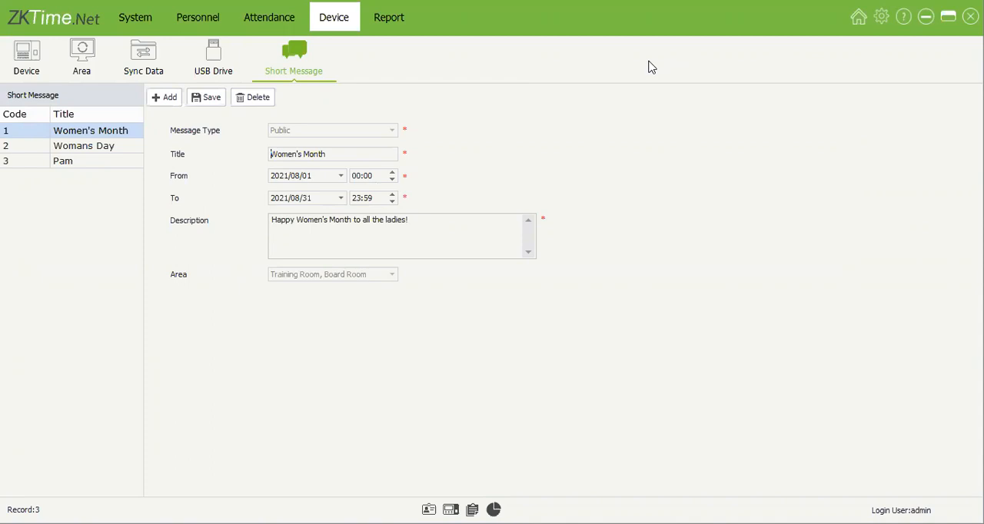
pyautogui.click(114, 149)
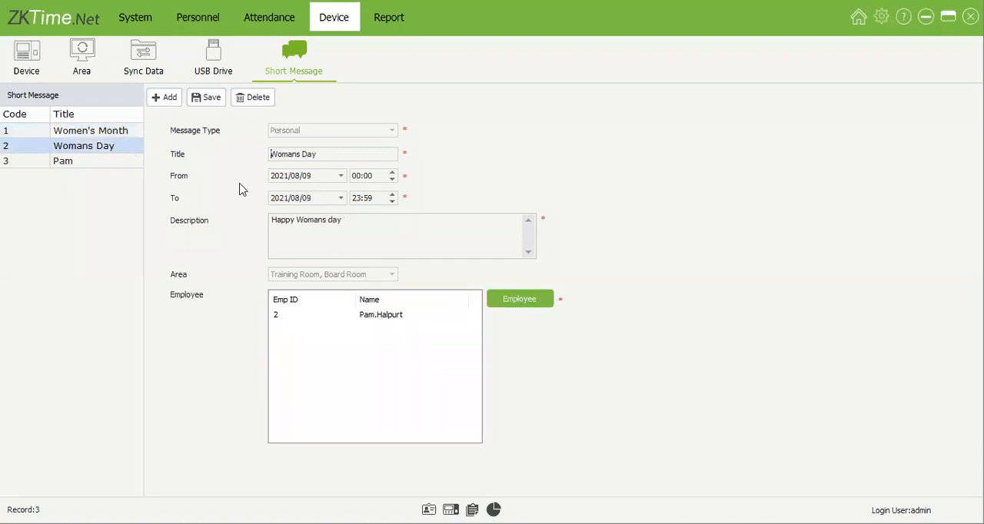
pyautogui.press('Up')
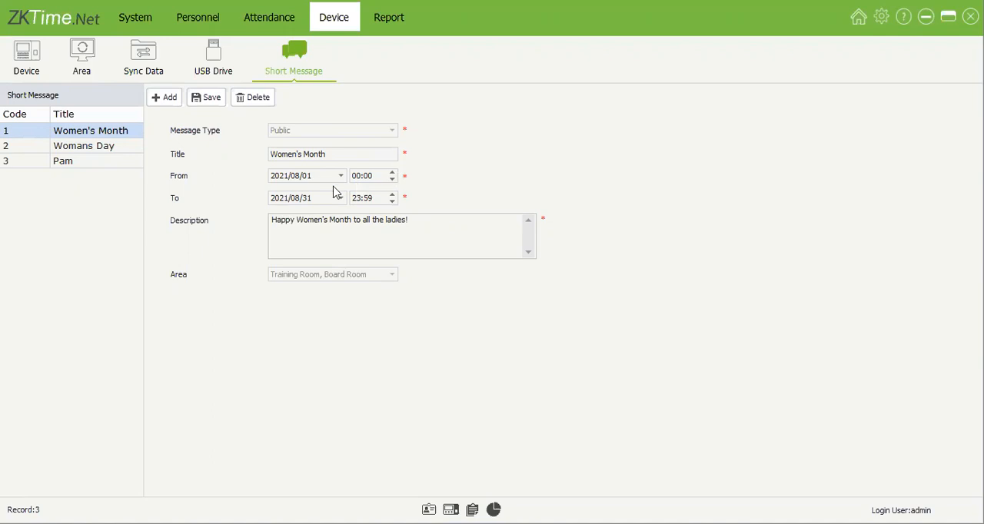
pyautogui.moveTo(312, 200); pyautogui.dragTo(237, 201)
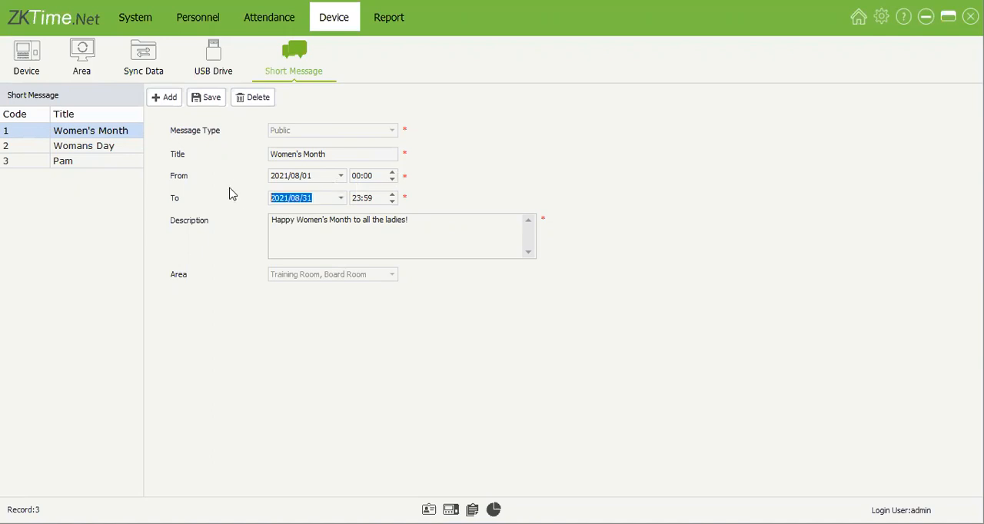
pyautogui.press('Tab')
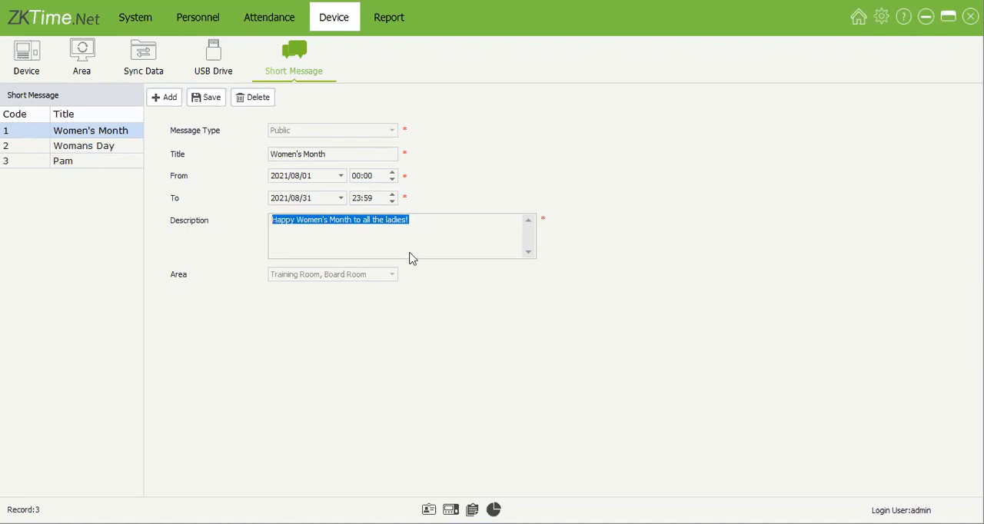
pyautogui.click(327, 220)
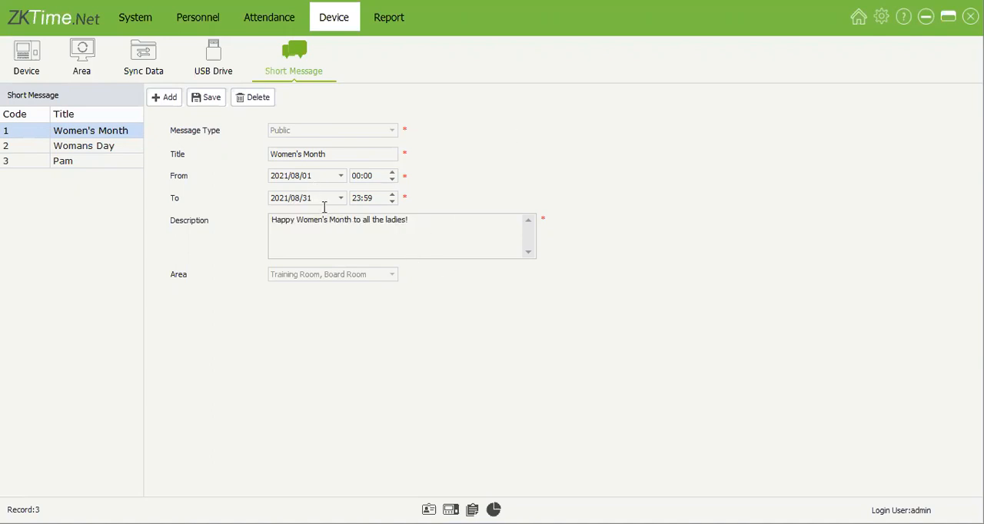
pyautogui.moveTo(416, 222); pyautogui.dragTo(271, 231)
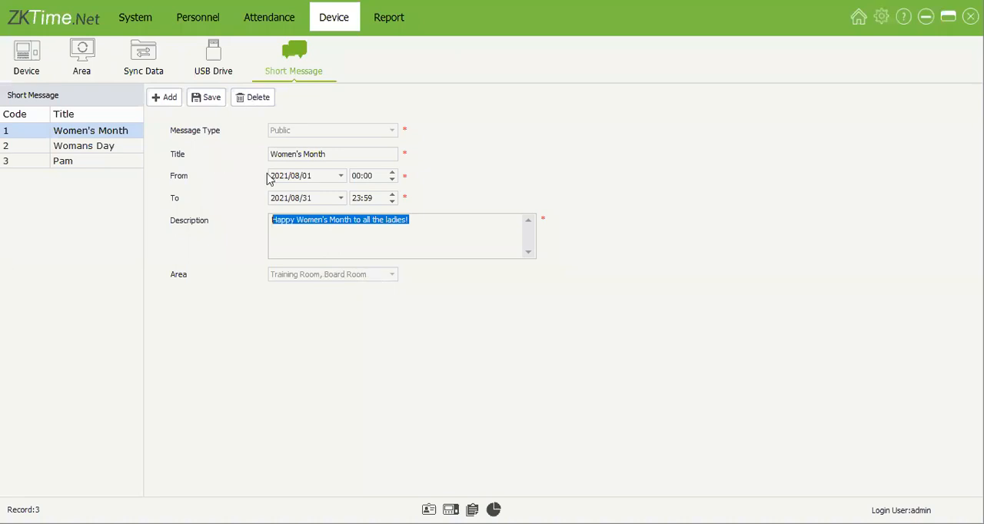
# Step: Examine the Womans Day and birthday messages, sorting the message list by title
pyautogui.click(123, 147)
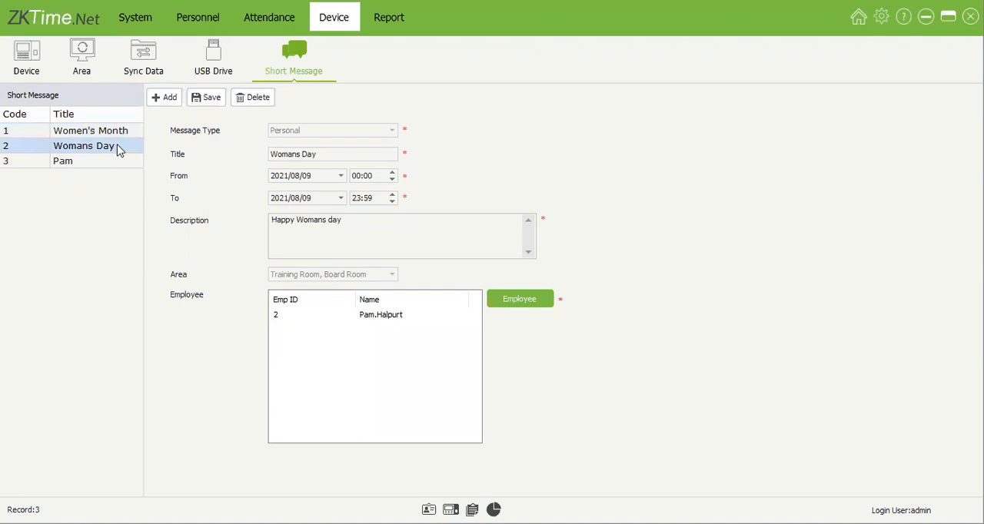
pyautogui.click(111, 164)
pyautogui.click(118, 116)
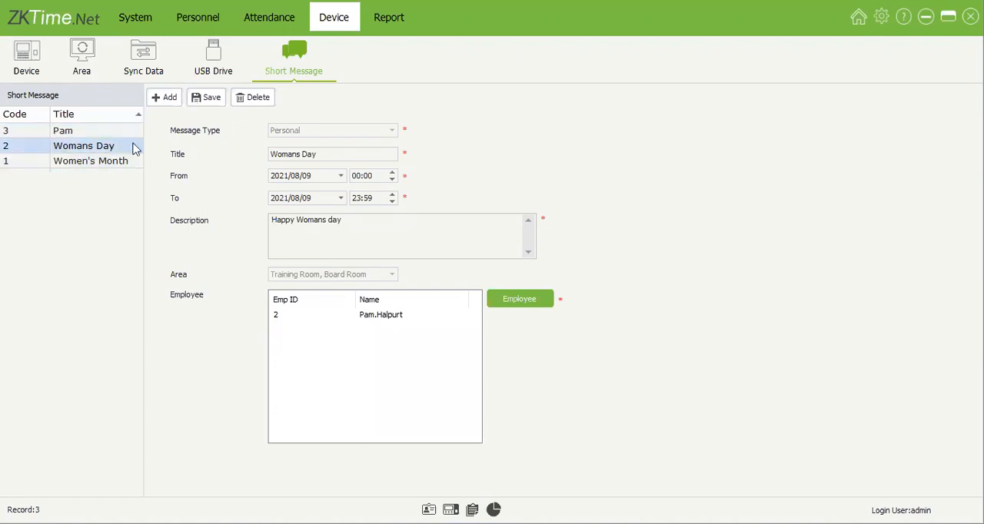
pyautogui.click(129, 131)
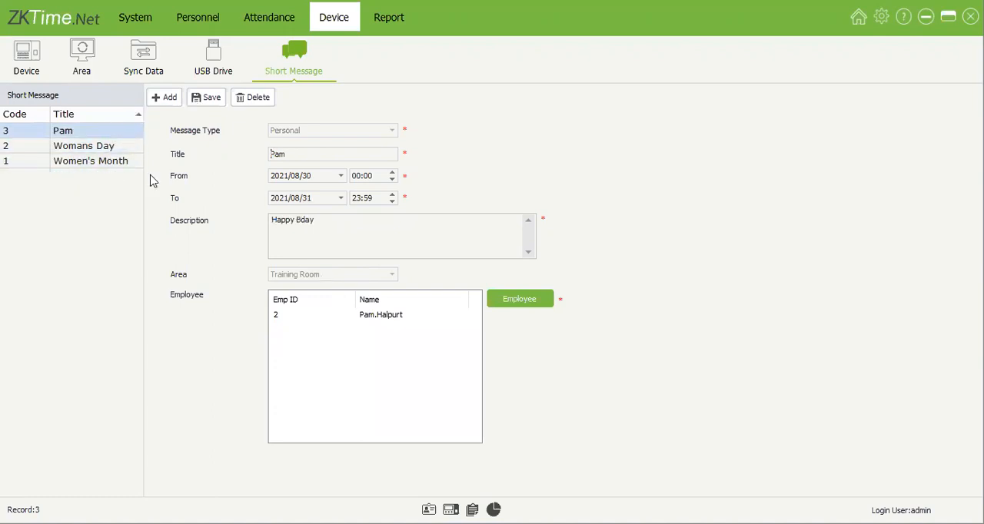
pyautogui.click(107, 117)
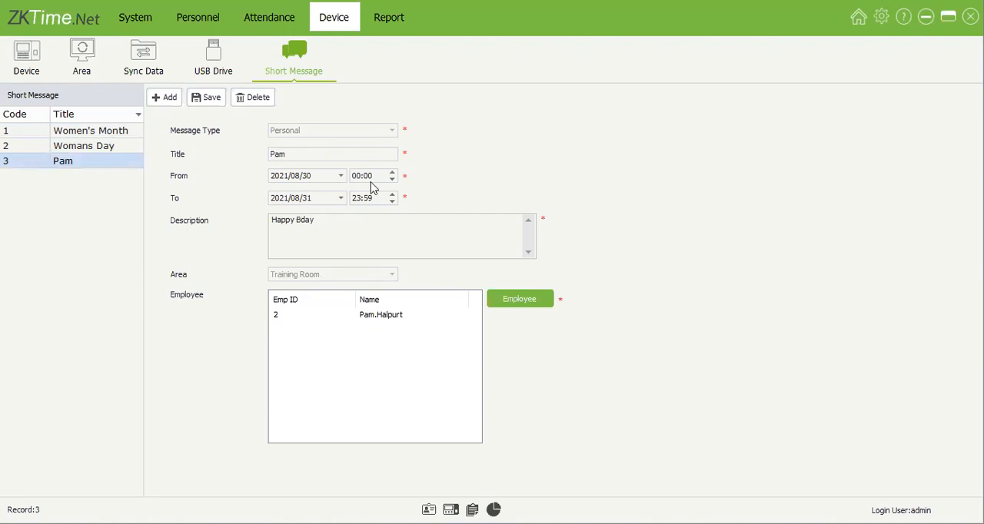
# Step: View the blank form for a new short message and compare it with the existing public and personal messages
pyautogui.click(166, 98)
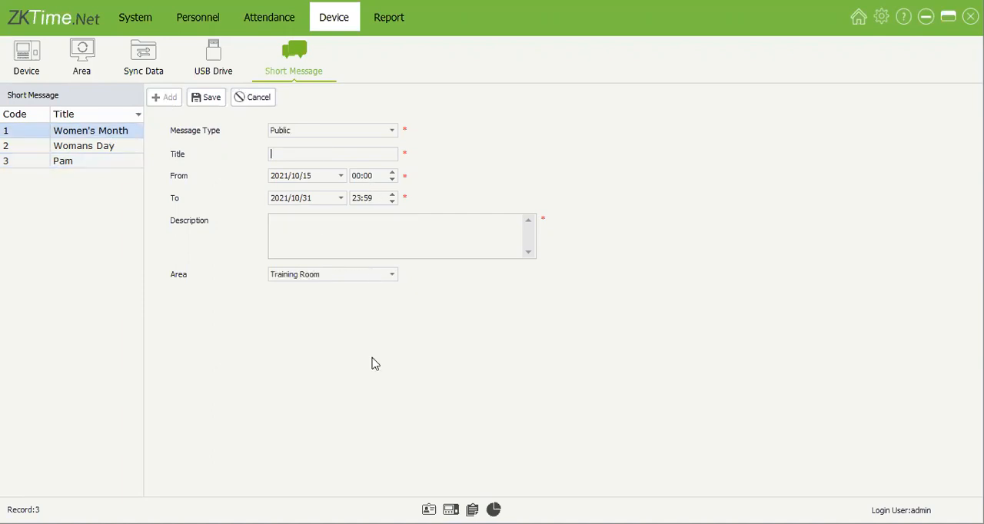
pyautogui.click(110, 147)
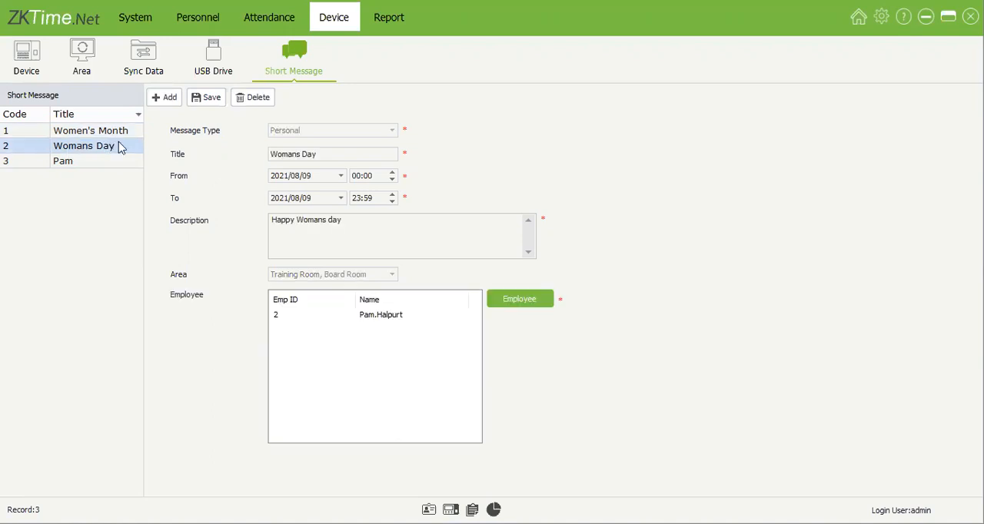
pyautogui.click(124, 136)
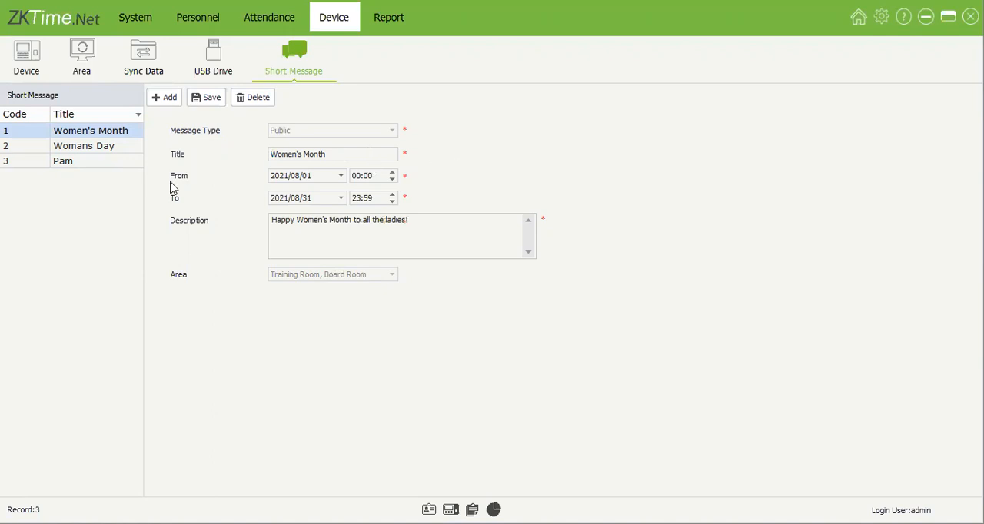
pyautogui.click(100, 173)
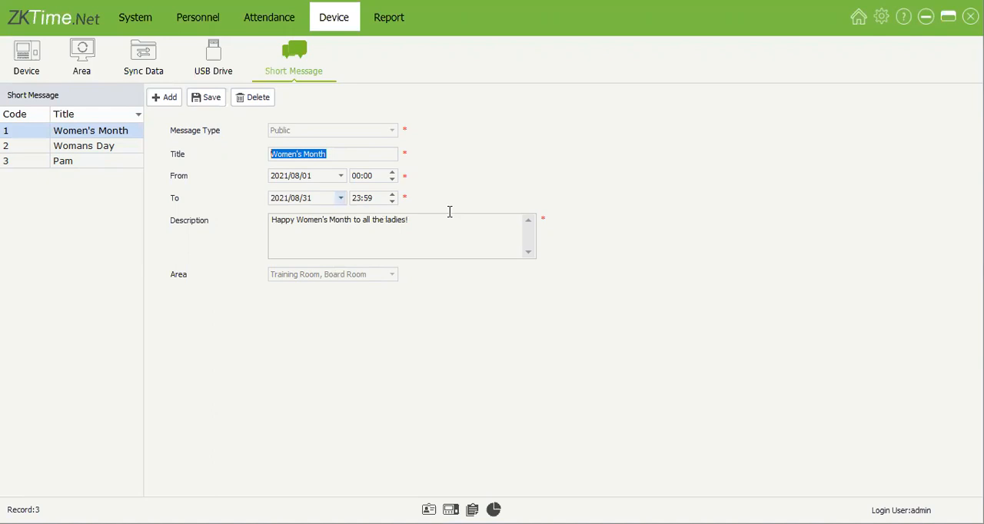
pyautogui.click(292, 218)
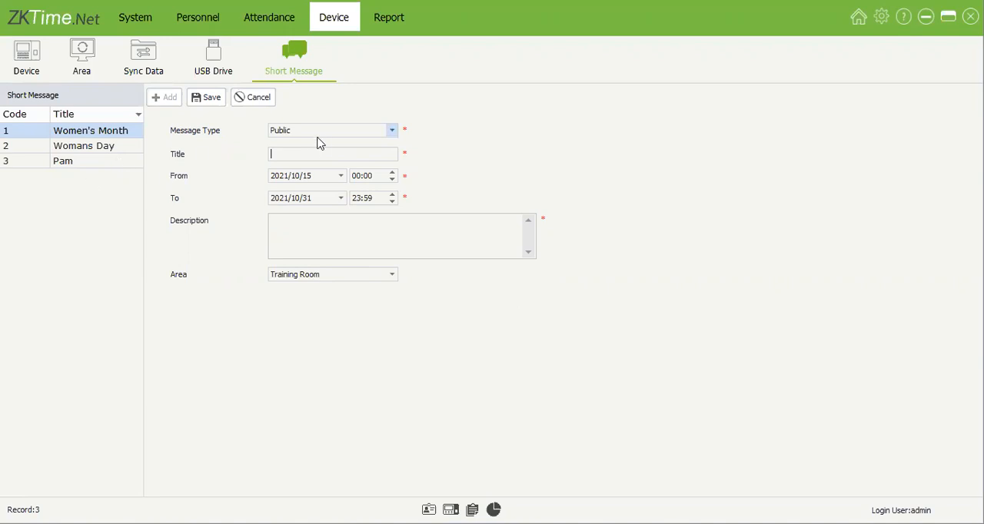
pyautogui.click(125, 163)
pyautogui.click(109, 146)
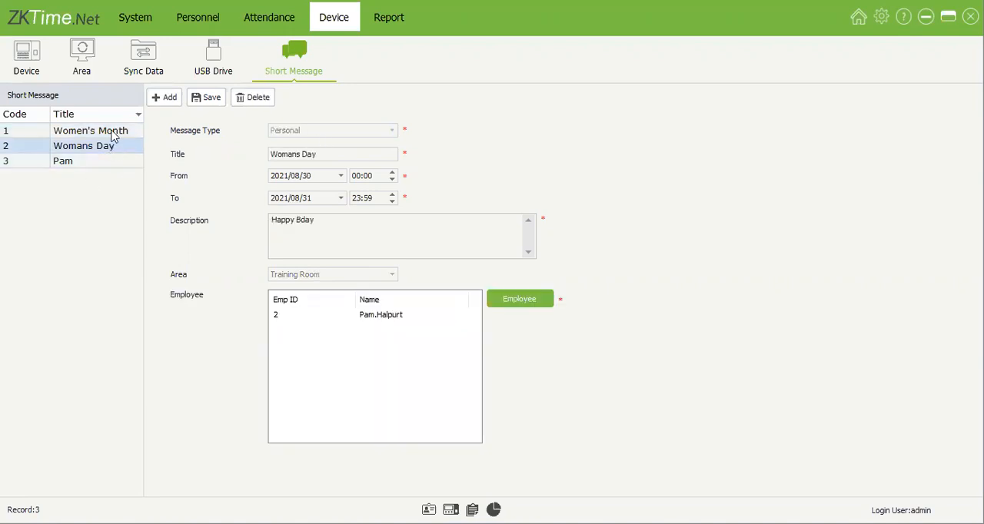
pyautogui.click(113, 132)
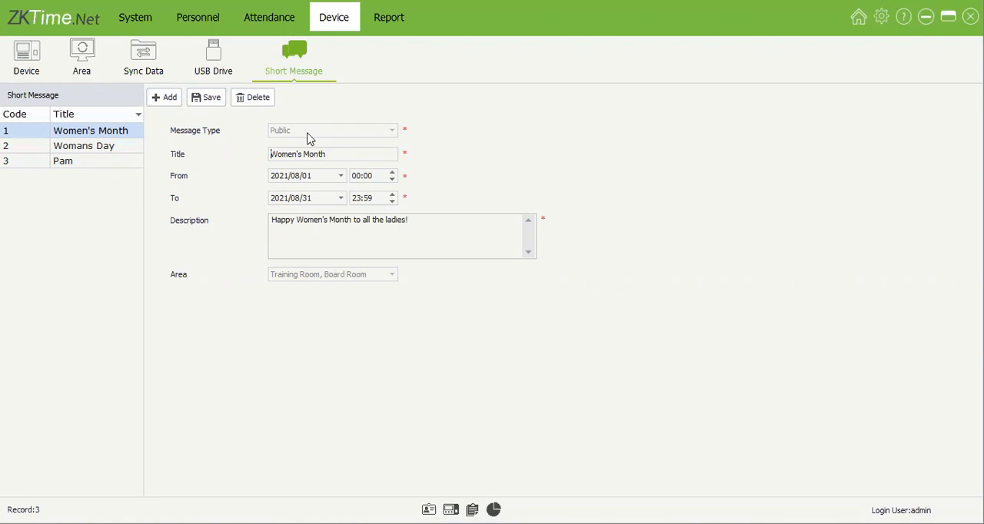
# Step: Add two more employees as receivers of the personal Womans Day message
pyautogui.click(110, 151)
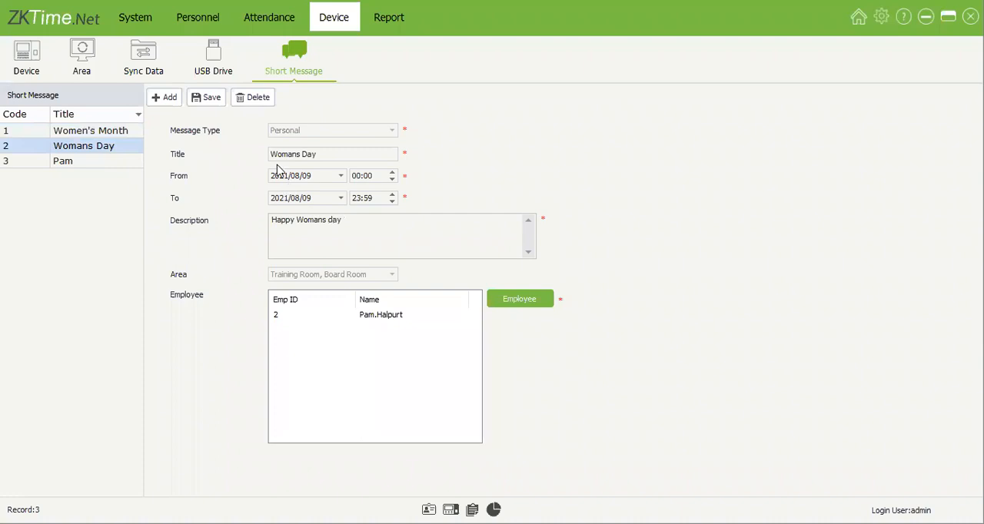
pyautogui.click(540, 304)
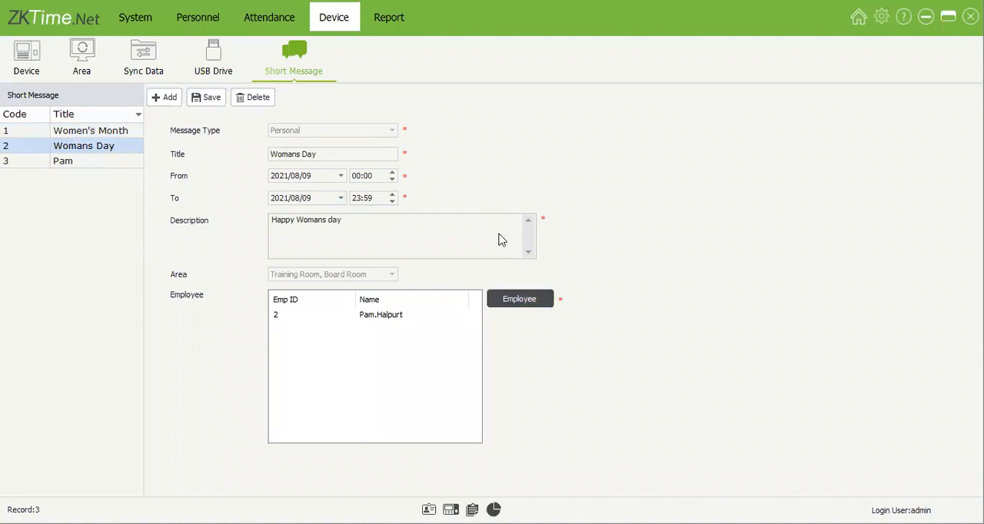
pyautogui.click(438, 352)
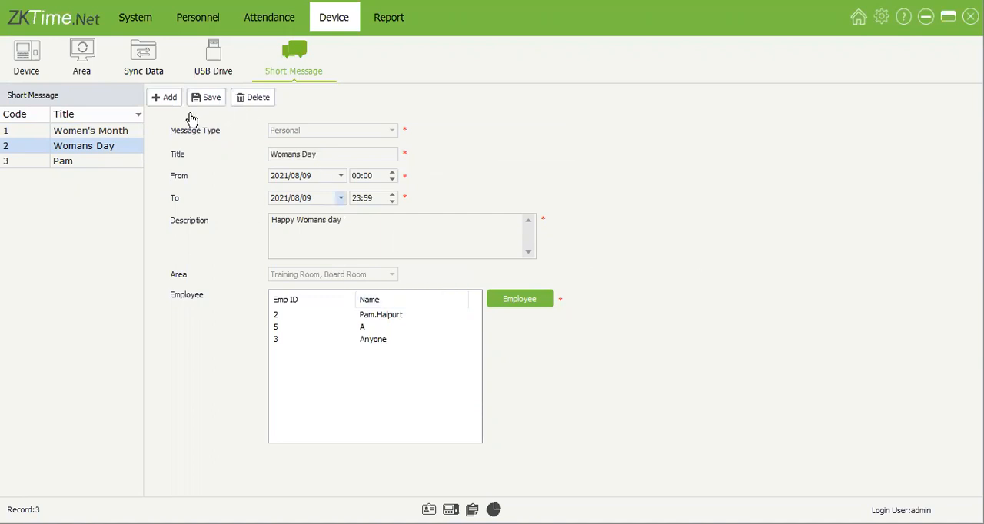
# Step: Review the Womans Day message's description and receiver selection against the birthday message, leaving the receivers as they are
pyautogui.click(73, 162)
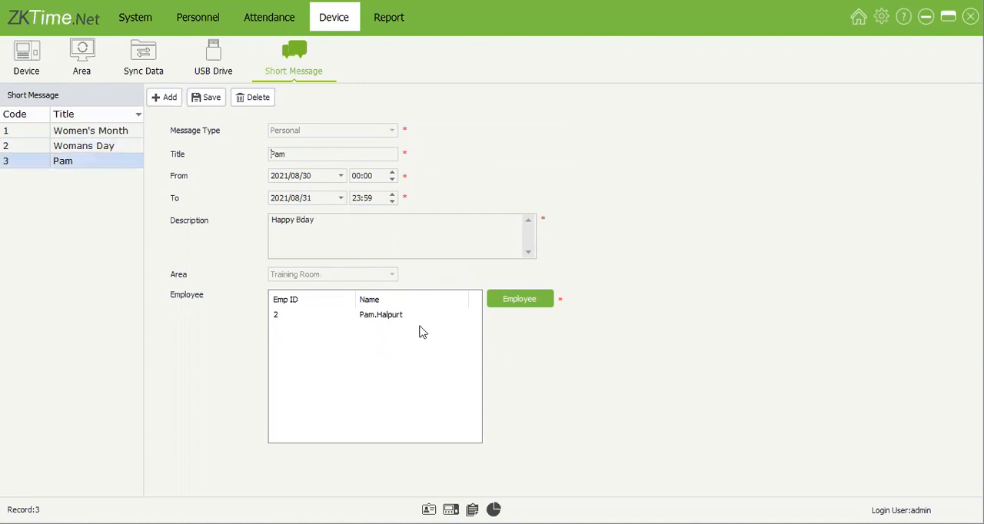
pyautogui.click(125, 147)
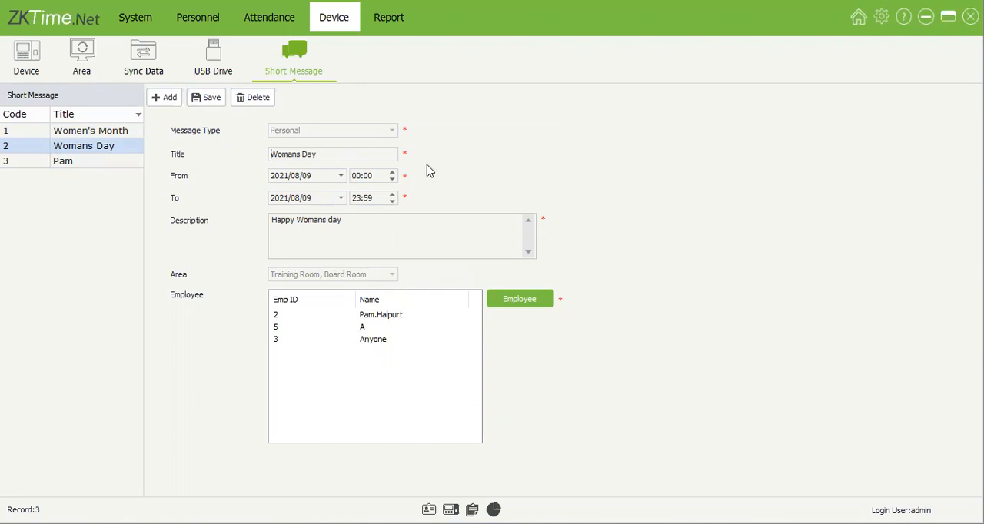
pyautogui.moveTo(313, 223); pyautogui.dragTo(500, 208)
pyautogui.hotkey('ctrl', 'a')
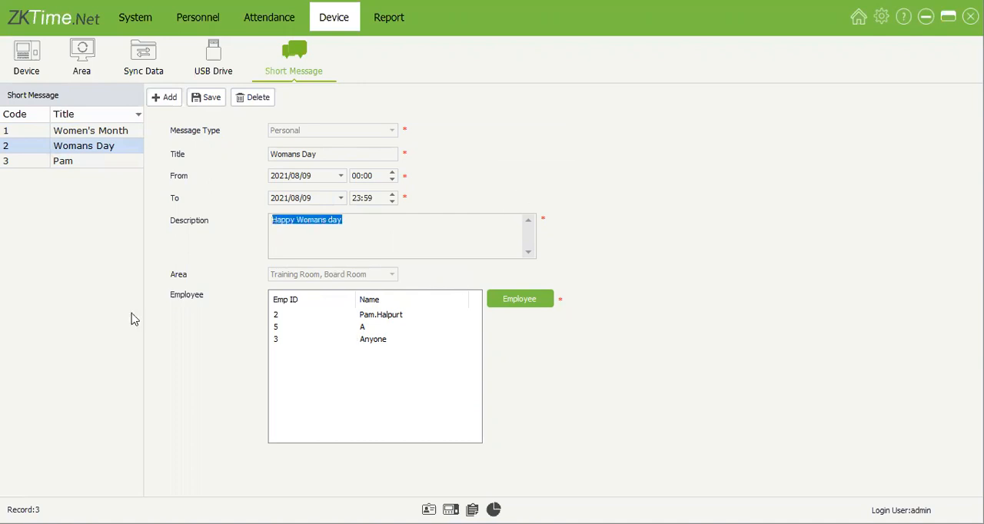
pyautogui.click(353, 226)
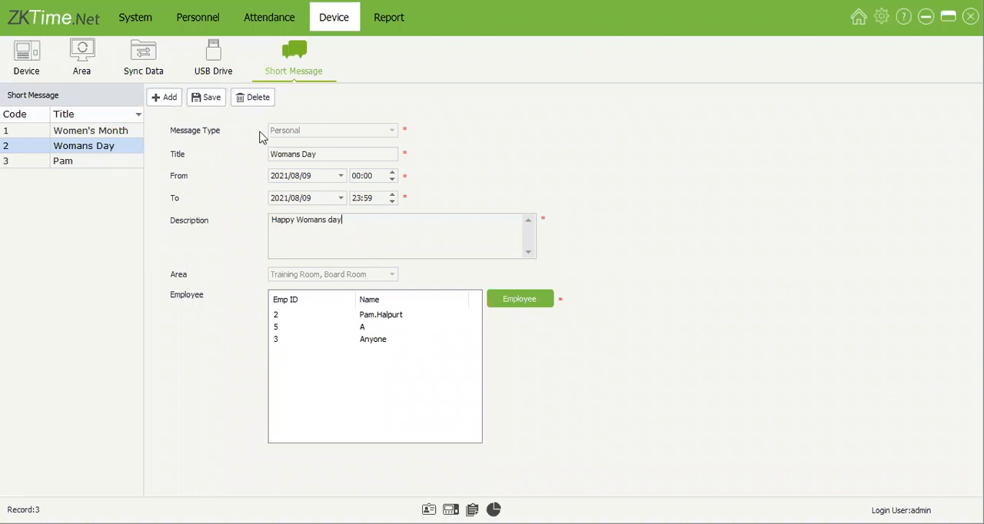
pyautogui.click(520, 303)
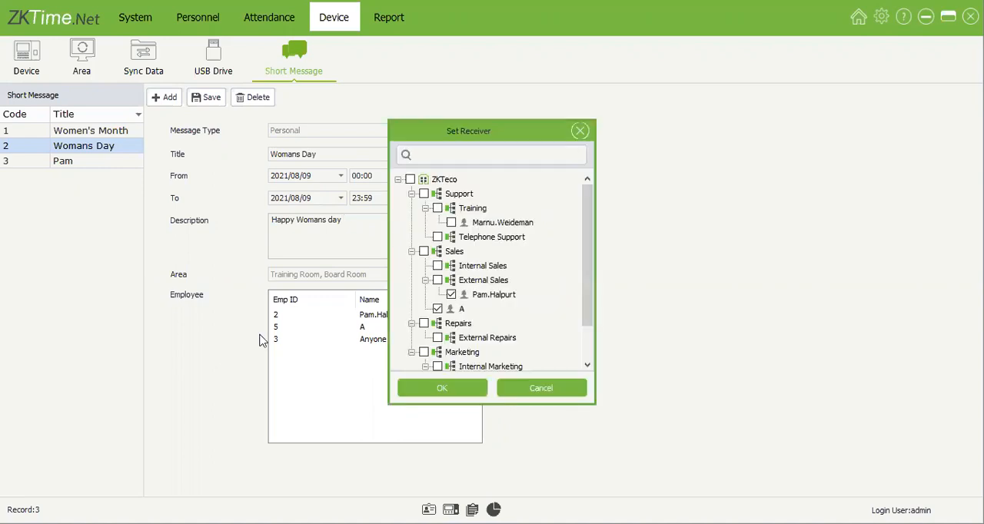
pyautogui.click(581, 131)
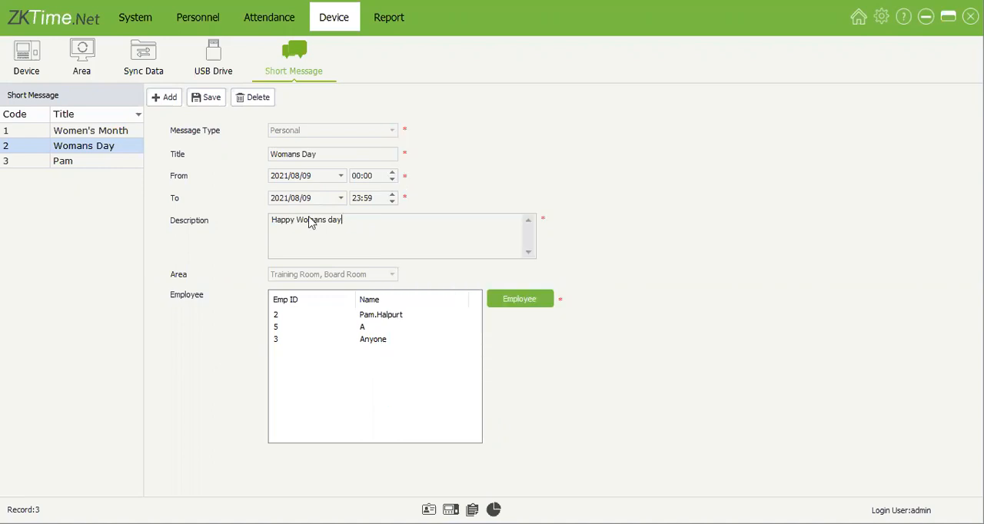
# Step: Change the end date of the personal Happy Bday message and save it
pyautogui.click(99, 163)
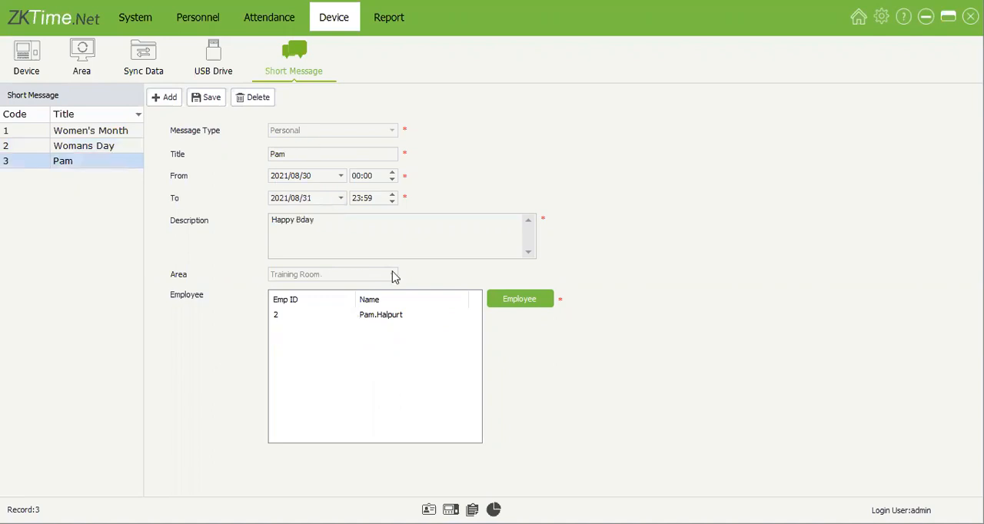
pyautogui.moveTo(272, 220); pyautogui.dragTo(509, 196)
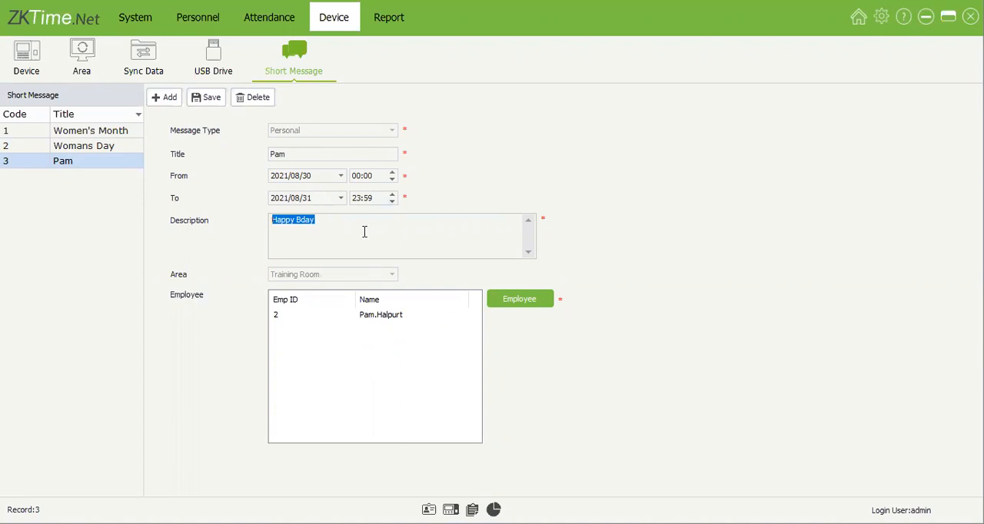
pyautogui.click(342, 199)
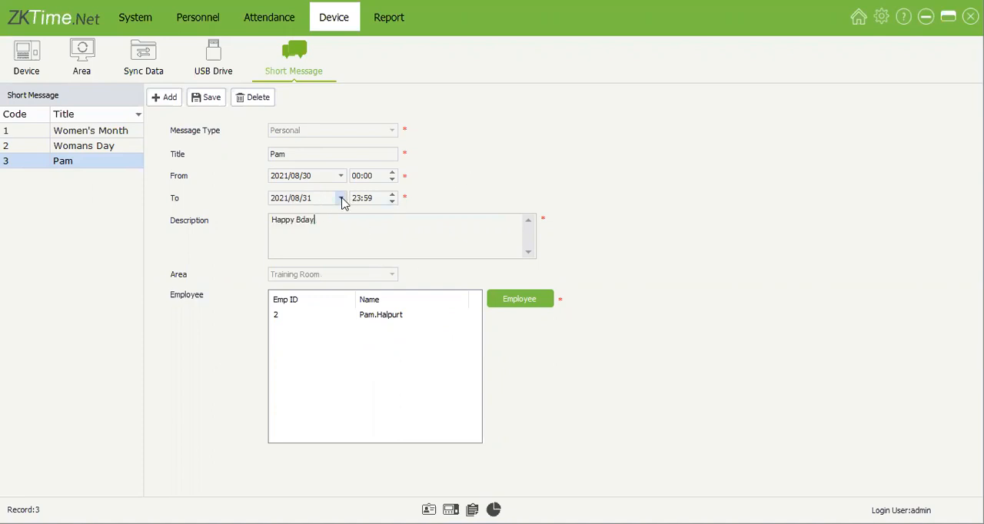
pyautogui.click(306, 299)
pyautogui.click(212, 102)
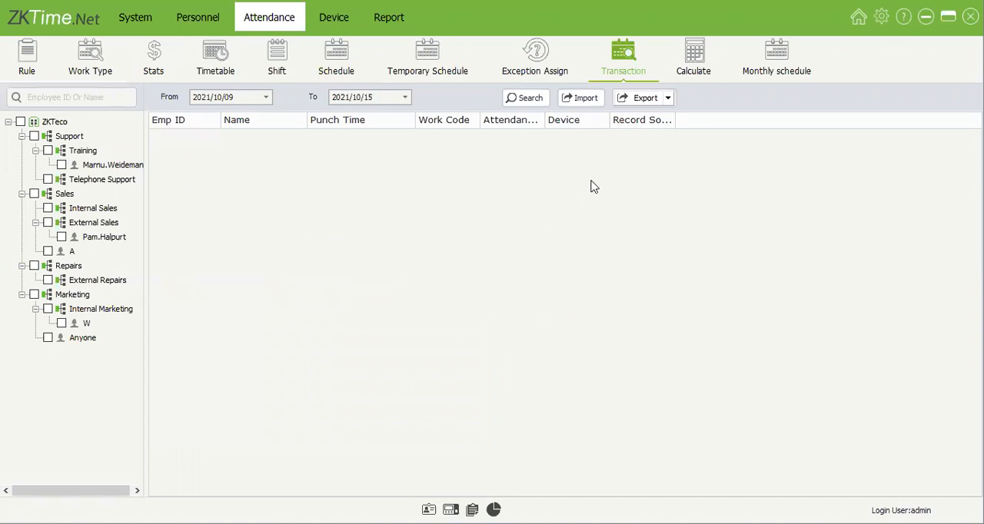
# Step: In the company's attendance rule, set Saturday's work time to 4 for OT Level1, 6 for OT Level2 and 8 for OT Level3
pyautogui.click(23, 69)
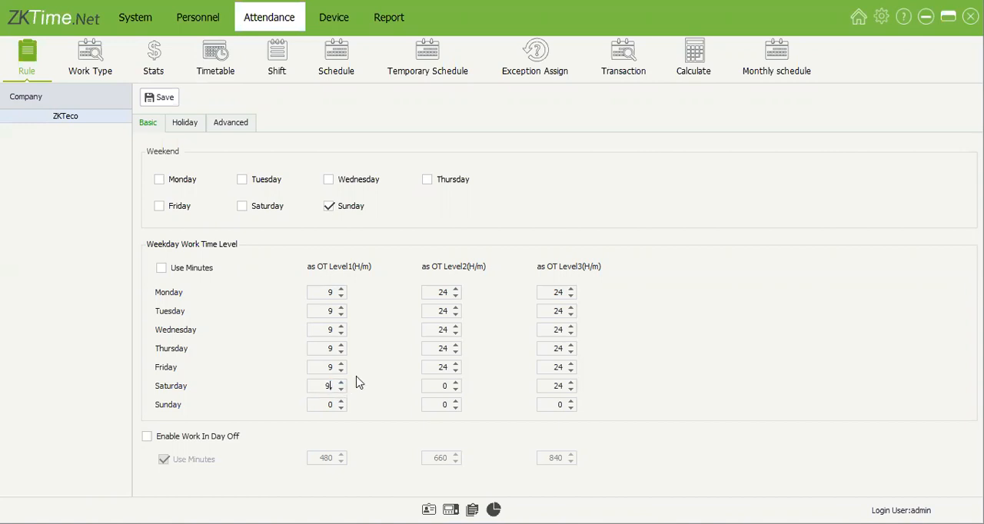
pyautogui.doubleClick(328, 387)
pyautogui.write('4')
pyautogui.doubleClick(448, 387)
pyautogui.write('6')
pyautogui.press('Tab')
pyautogui.write('8')
pyautogui.click(431, 387)
pyautogui.doubleClick(322, 292)
# Step: Open the attendance rule's holidays, examine the test holiday's settings and look at the blank form for a new holiday
pyautogui.click(184, 123)
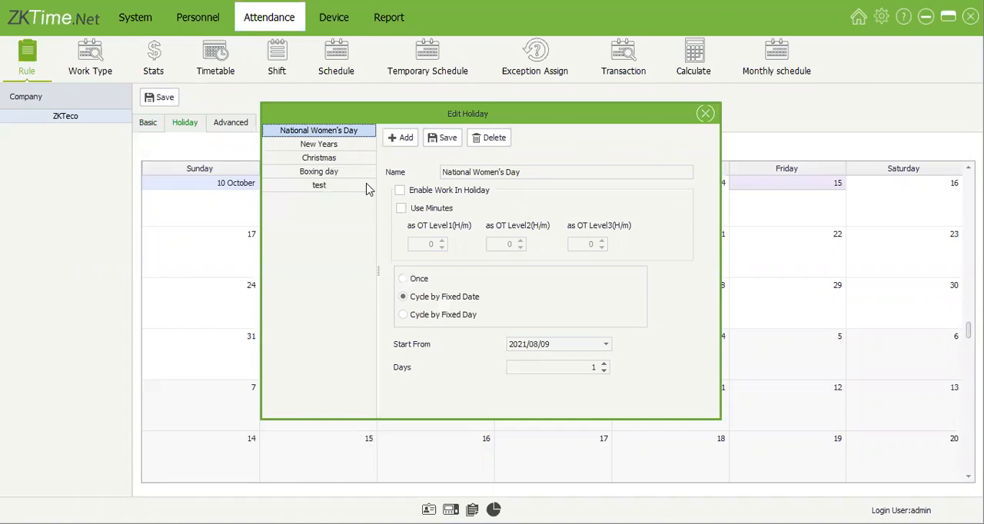
pyautogui.click(326, 191)
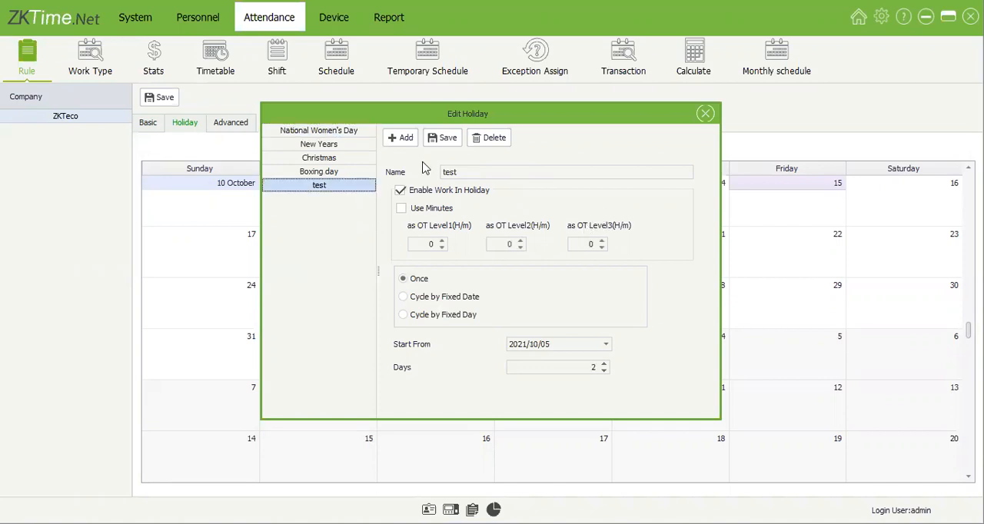
pyautogui.click(408, 140)
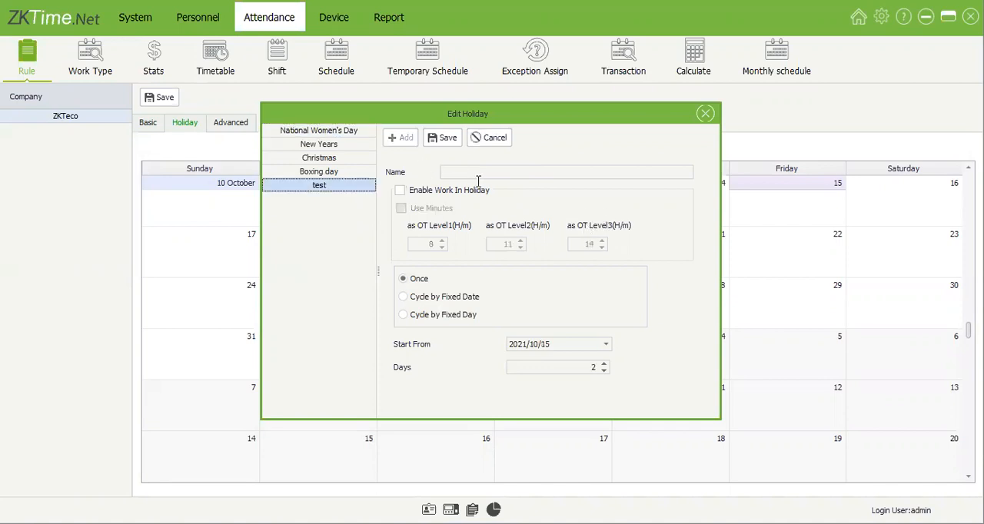
pyautogui.click(489, 138)
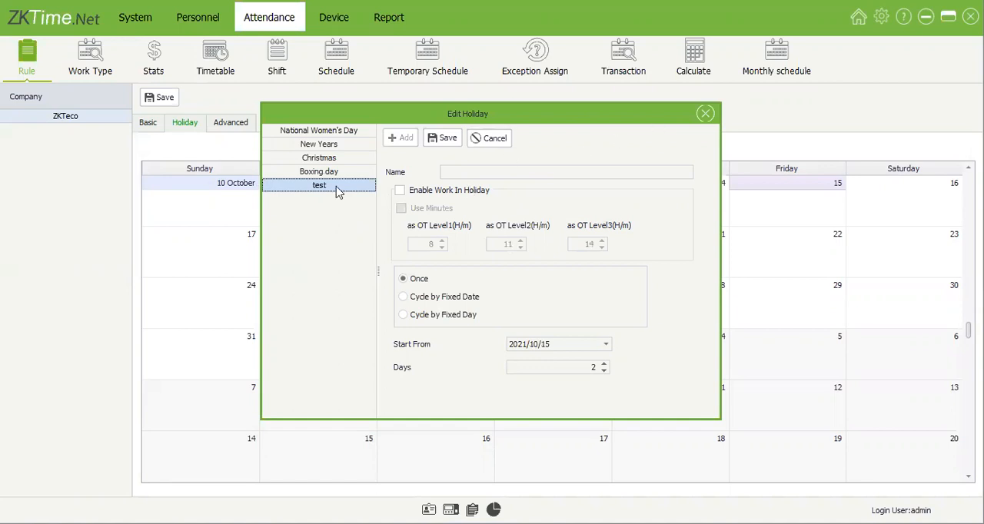
pyautogui.click(468, 172)
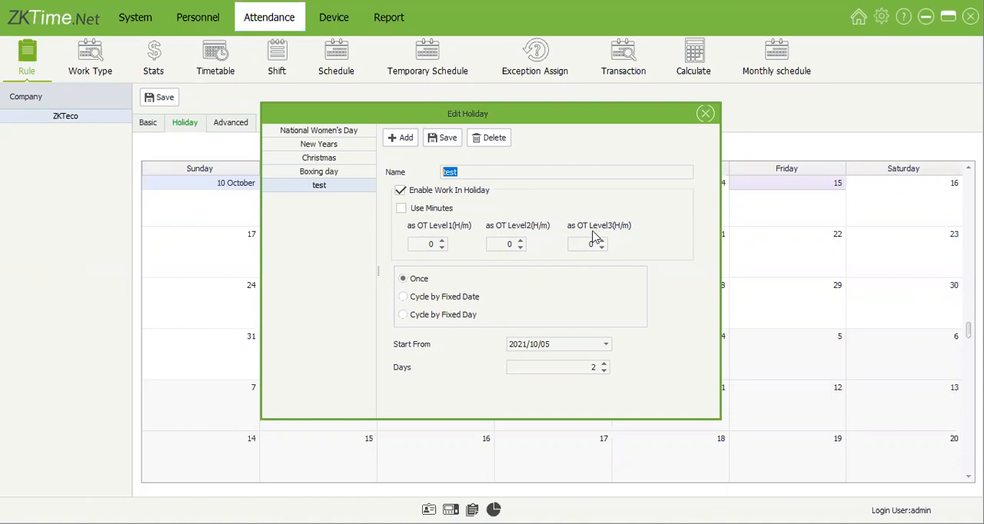
# Step: Try the Cycle by Fixed Date and Cycle by Fixed Day options on the test holiday, then return to the basic rule without saving
pyautogui.click(460, 302)
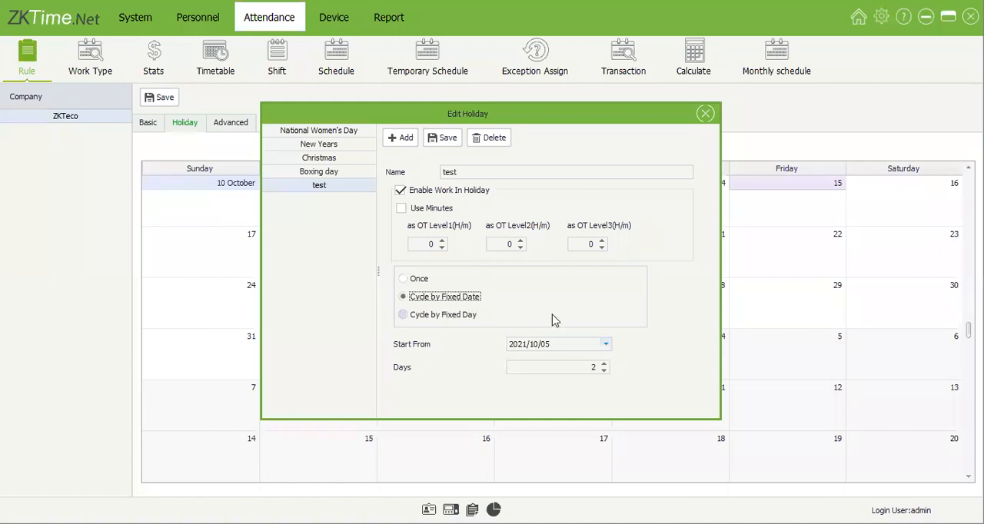
pyautogui.click(584, 324)
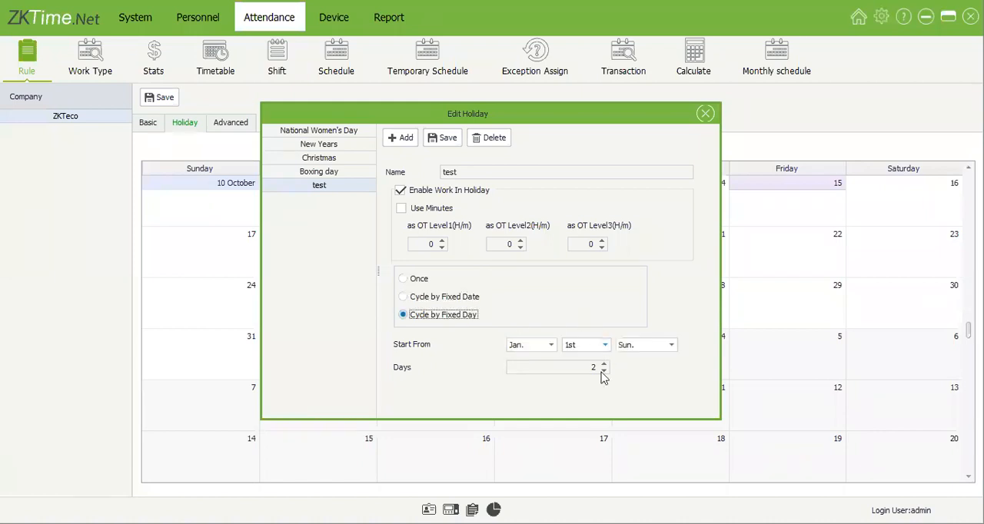
pyautogui.click(551, 346)
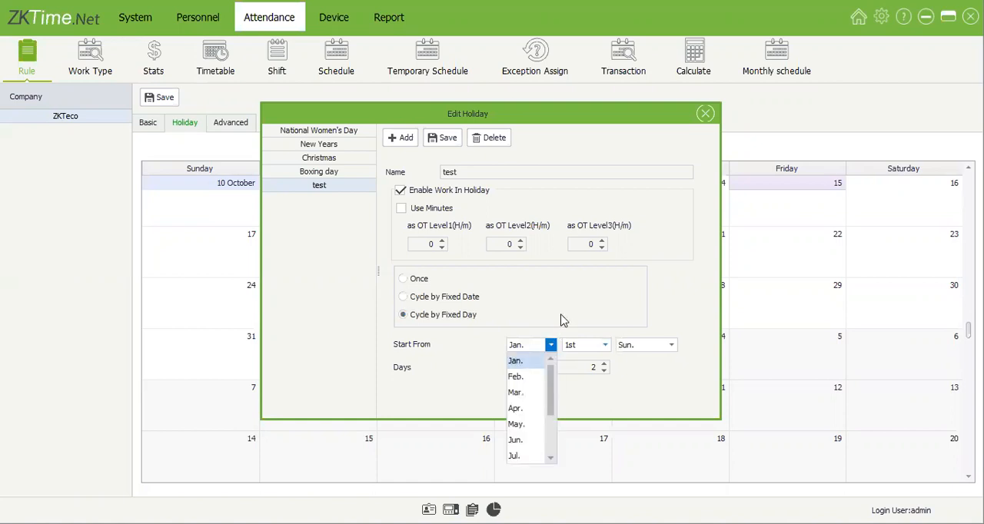
pyautogui.click(628, 367)
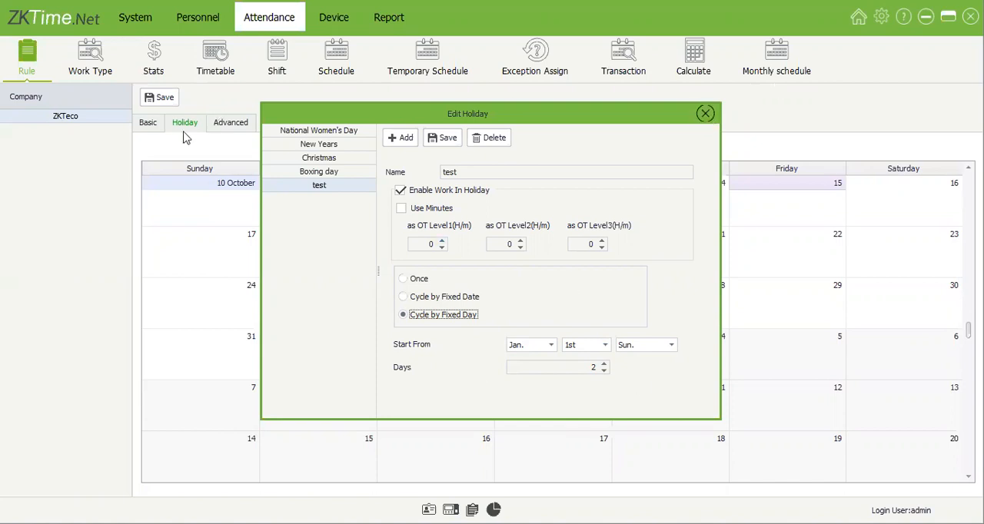
pyautogui.click(145, 123)
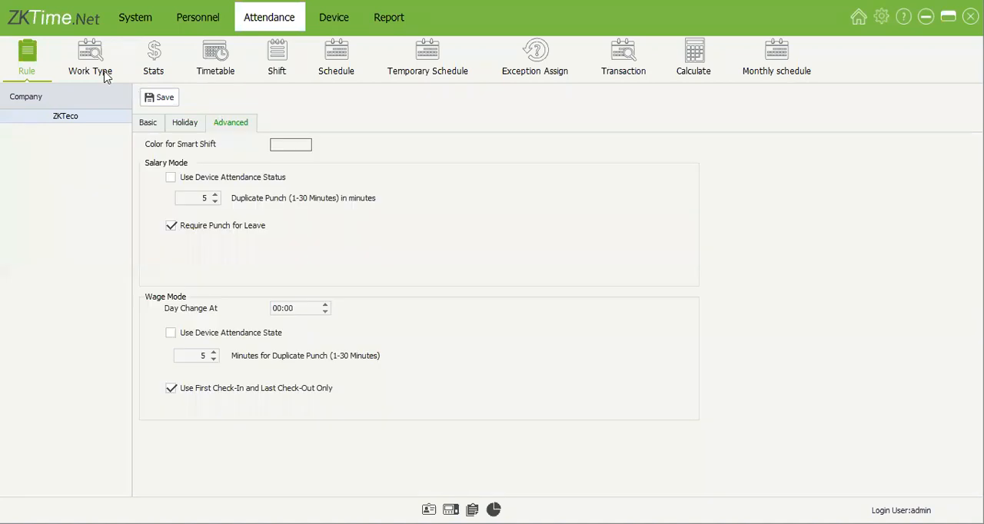
# Step: Rename the Flex timetable as Flexible and the Default timetable as Regular, saving each
pyautogui.click(217, 73)
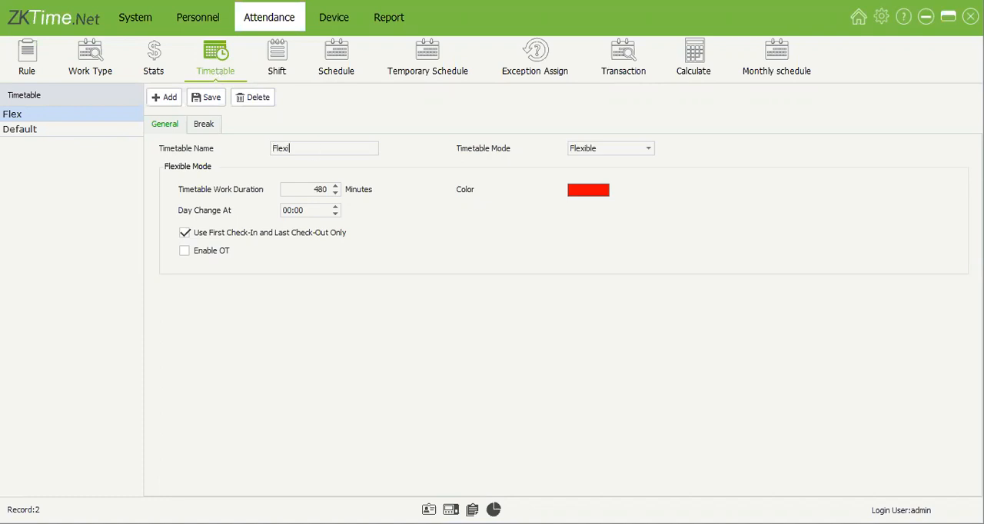
pyautogui.click(206, 98)
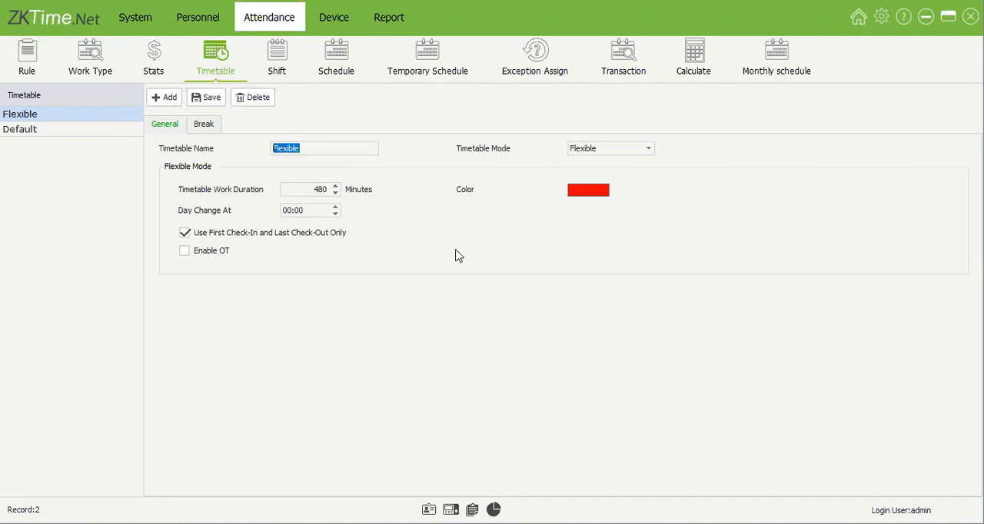
pyautogui.click(96, 130)
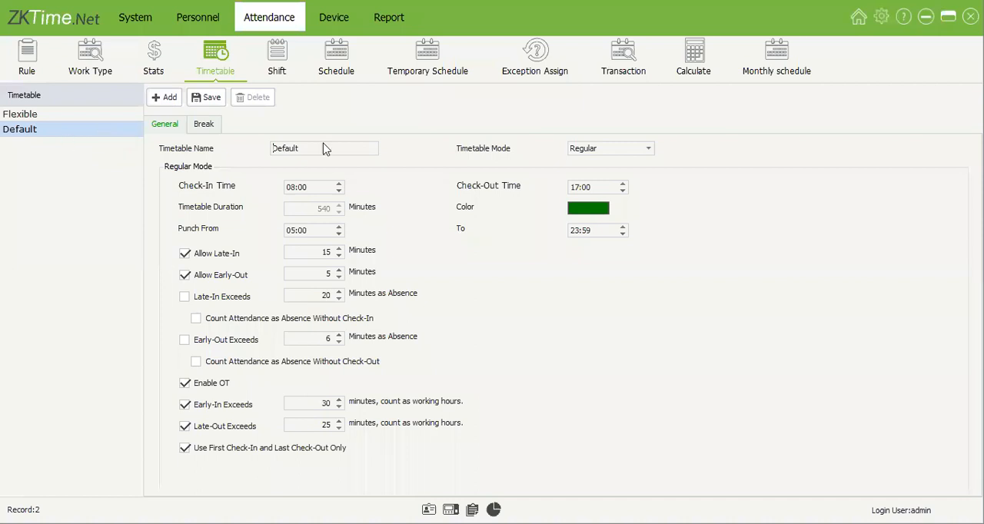
pyautogui.hotkey('ctrl', 'a')
pyautogui.write('Regular')
pyautogui.click(207, 104)
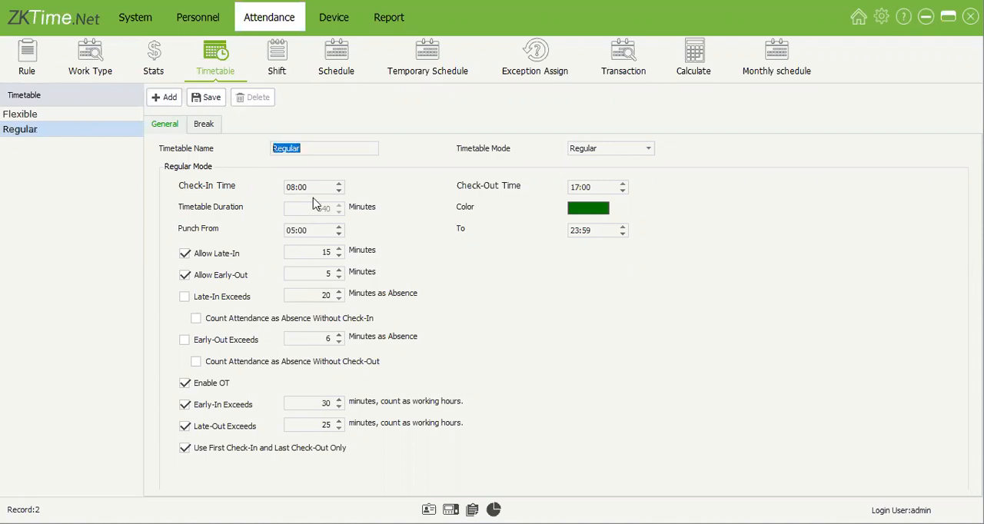
# Step: Start a new timetable to examine the available timetable modes, and cancel it without creating anything
pyautogui.click(105, 116)
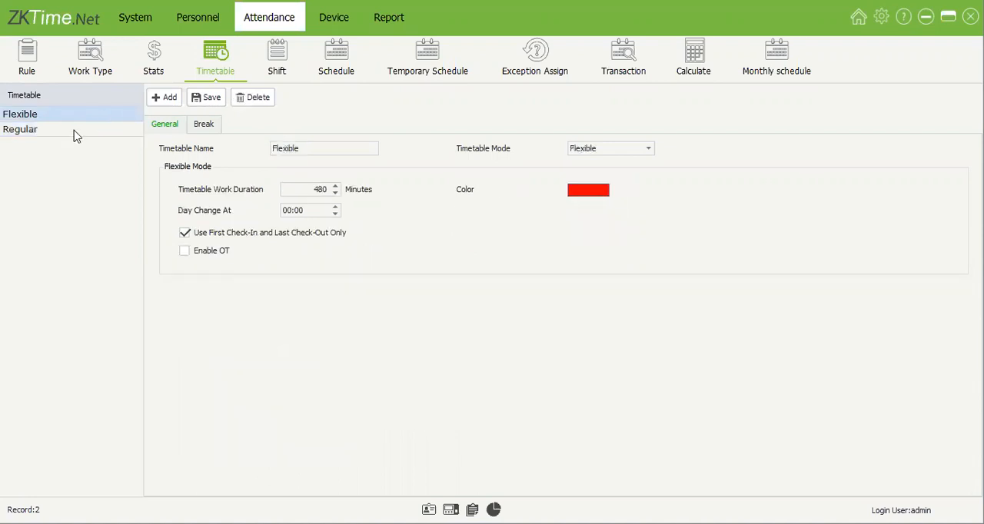
pyautogui.click(75, 131)
pyautogui.click(165, 97)
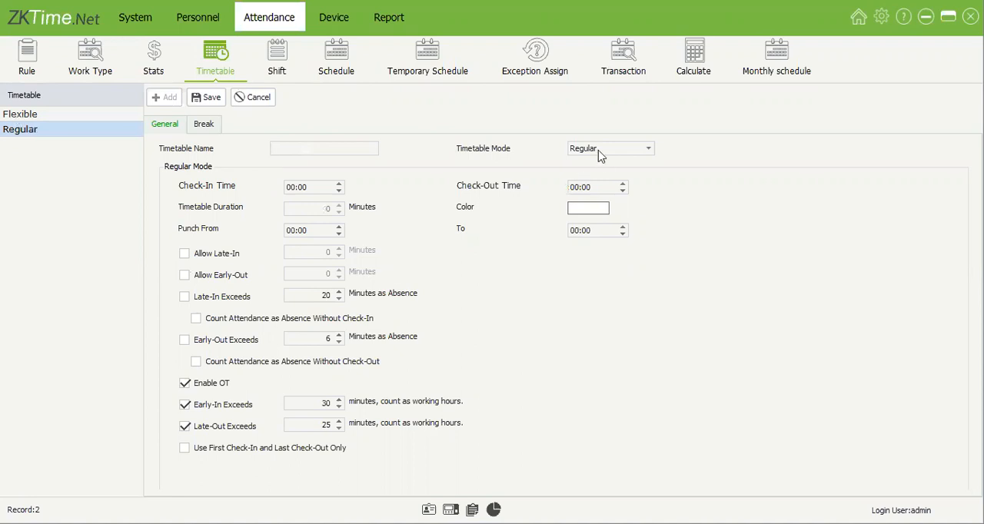
pyautogui.click(645, 152)
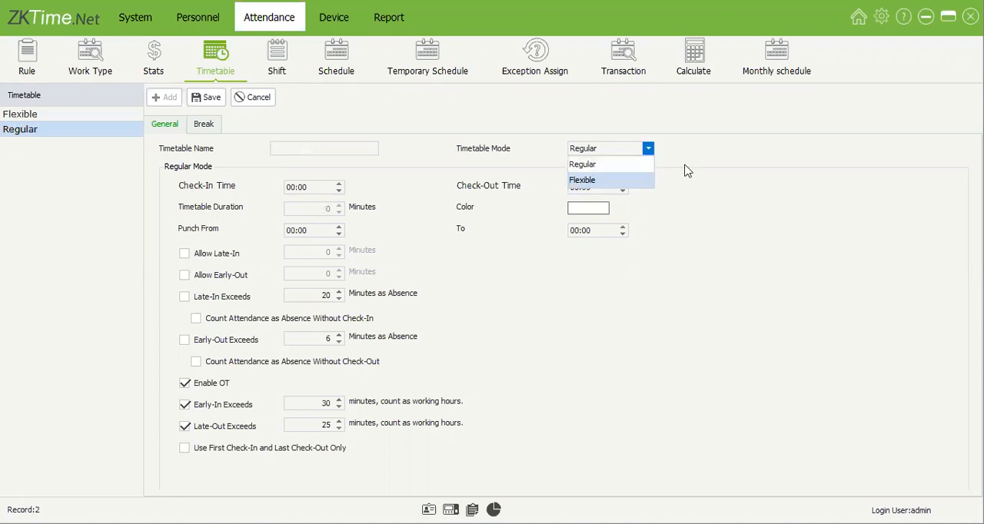
pyautogui.click(247, 100)
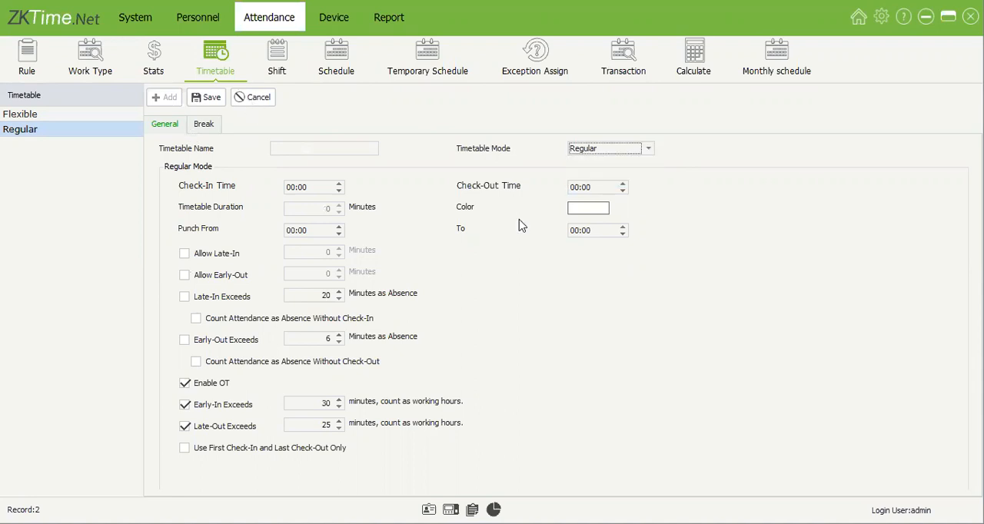
# Step: Compare the general settings and breaks of the Flexible and Regular timetables
pyautogui.click(93, 120)
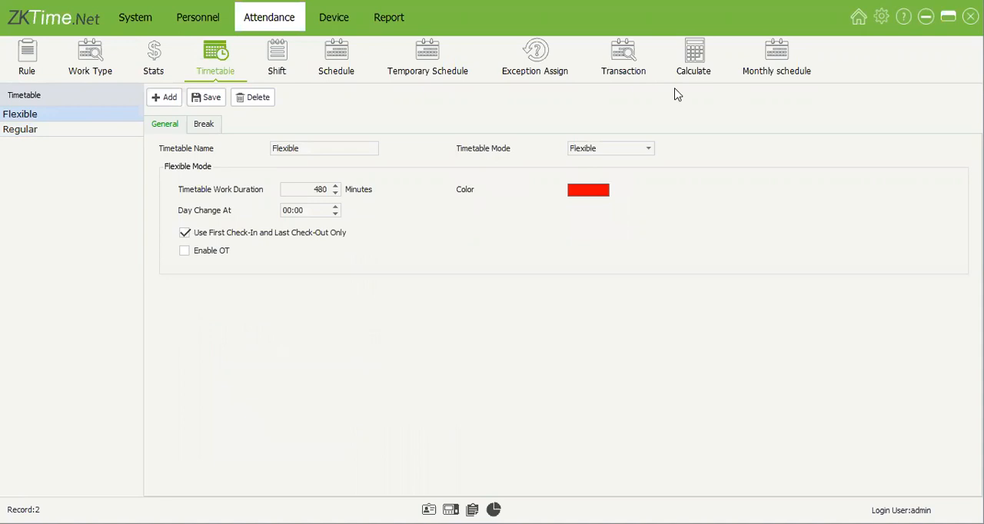
pyautogui.click(215, 127)
pyautogui.click(87, 132)
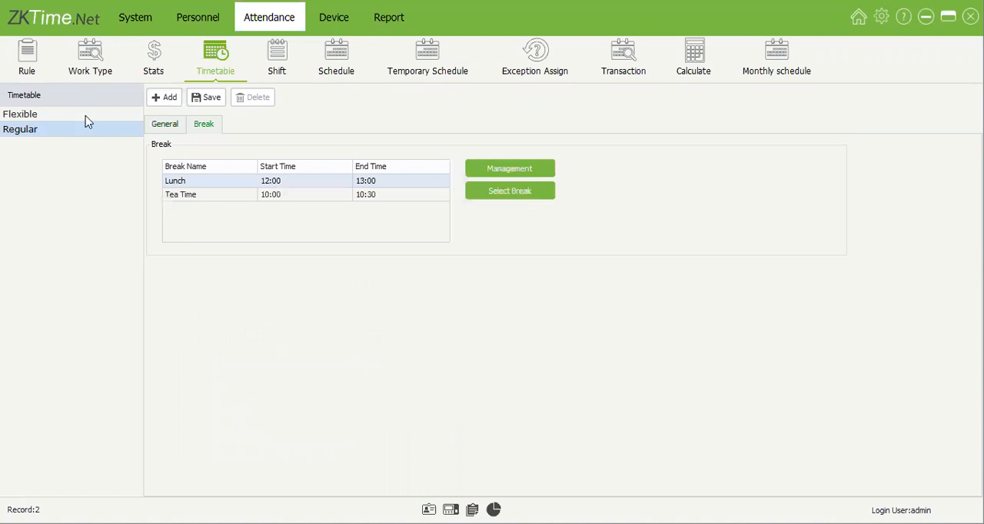
pyautogui.click(85, 116)
pyautogui.click(178, 131)
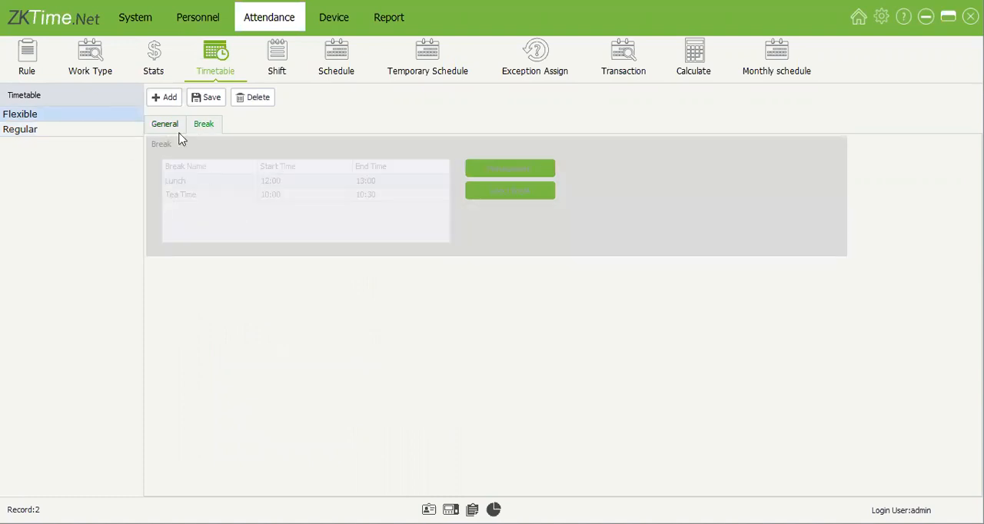
pyautogui.click(93, 128)
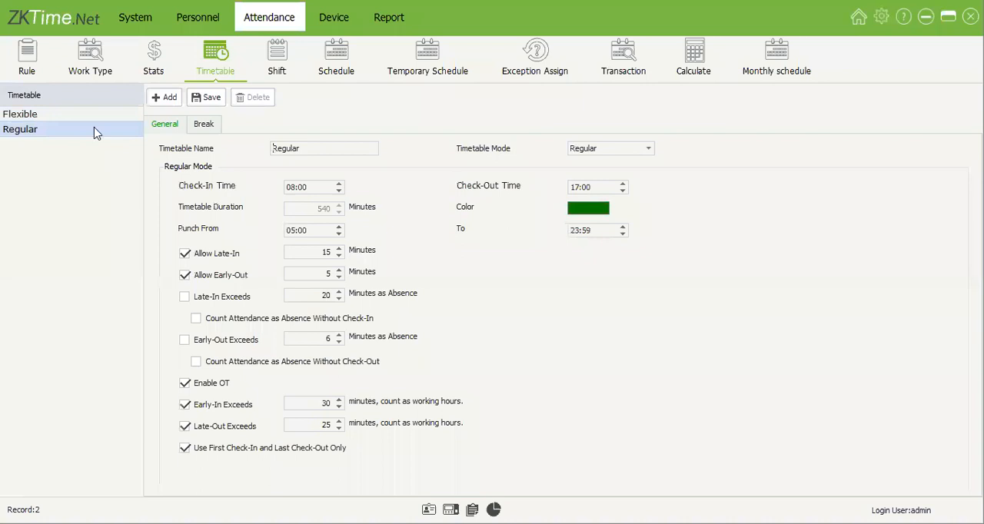
pyautogui.click(93, 118)
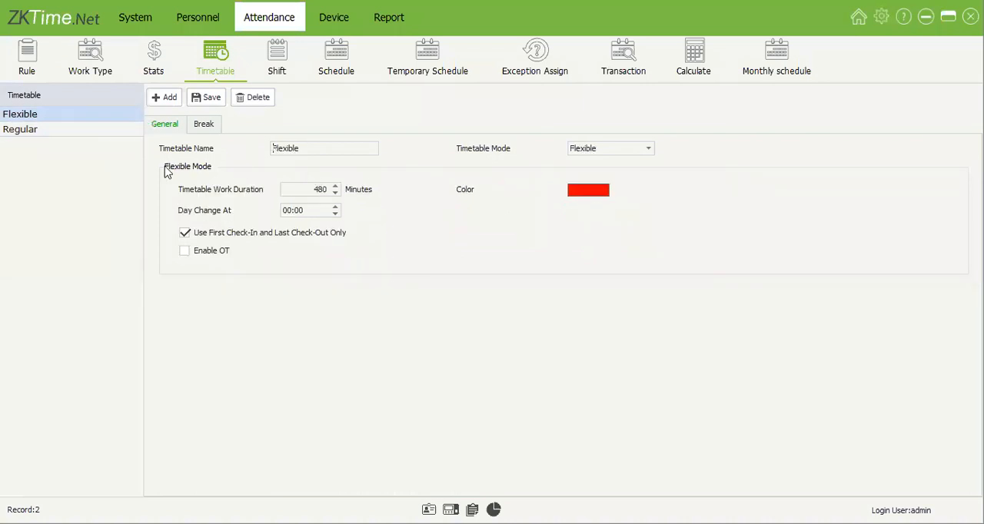
pyautogui.press('Down')
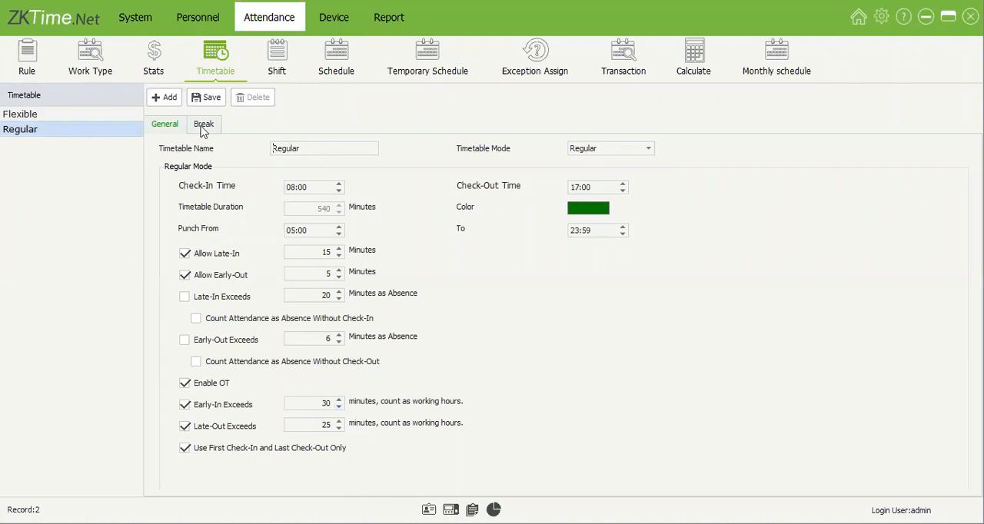
# Step: Examine the Flexible timetable's work duration and its Use First Check-In and Last Check-Out Only option
pyautogui.press('Up')
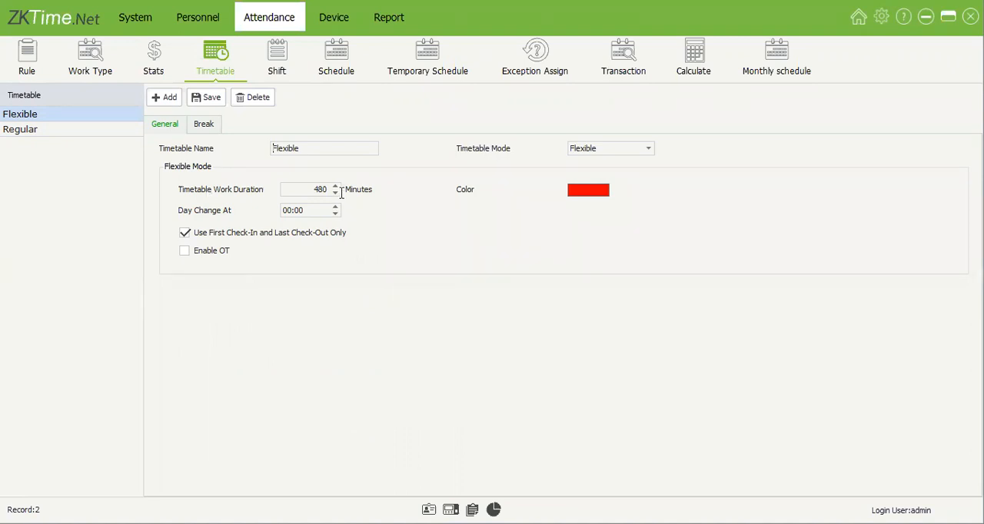
pyautogui.click(426, 200)
pyautogui.click(317, 190)
pyautogui.doubleClick(320, 190)
pyautogui.click(184, 234)
# Step: Set the Regular timetable's Punch From time to 03:00 and save it
pyautogui.click(69, 130)
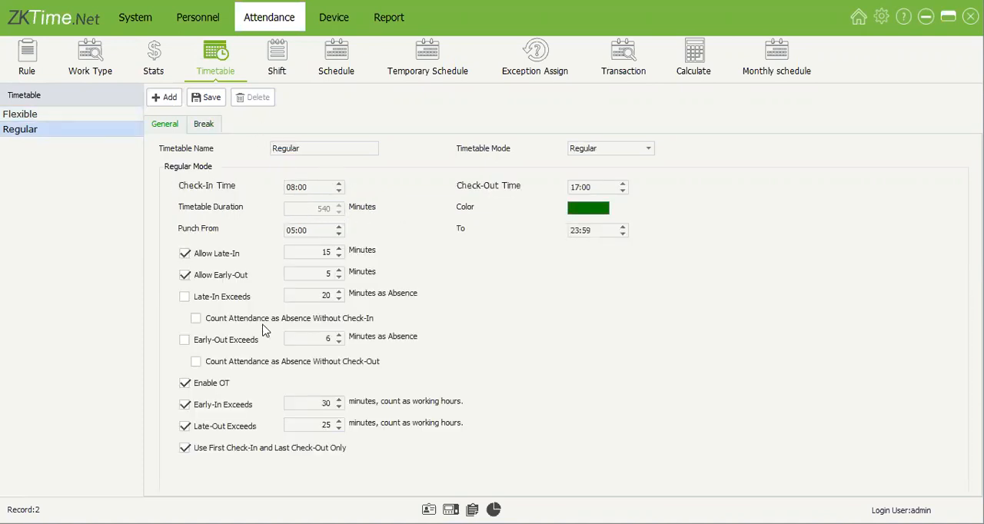
pyautogui.click(292, 188)
pyautogui.click(572, 188)
pyautogui.click(339, 234)
pyautogui.click(209, 100)
pyautogui.click(615, 232)
# Step: Set the Regular timetable's Allow Early-Out to 10 minutes, keep Allow Late-In enabled, and save
pyautogui.click(293, 253)
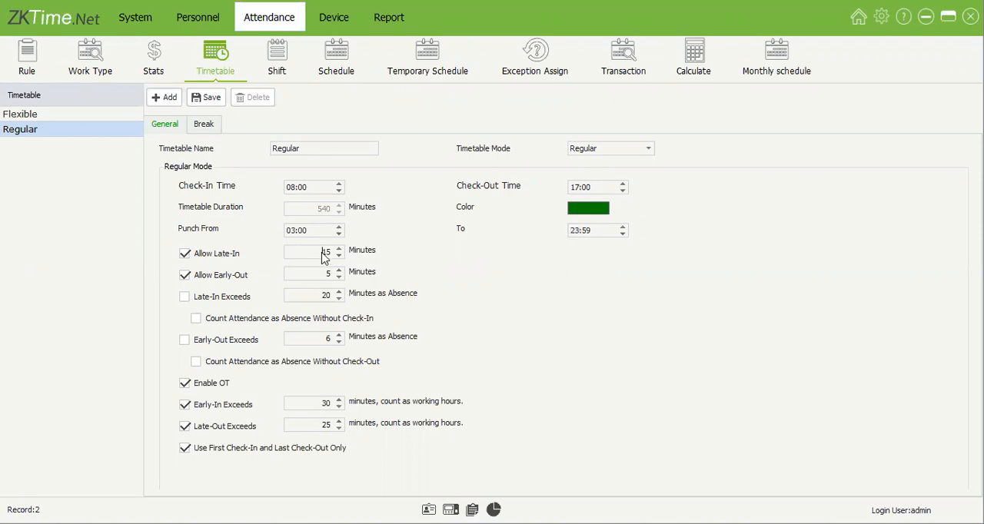
pyautogui.click(207, 261)
pyautogui.press('space')
pyautogui.press('Tab')
pyautogui.click(322, 252)
pyautogui.click(327, 273)
pyautogui.moveTo(328, 274); pyautogui.dragTo(339, 276)
pyautogui.write('10')
pyautogui.click(215, 100)
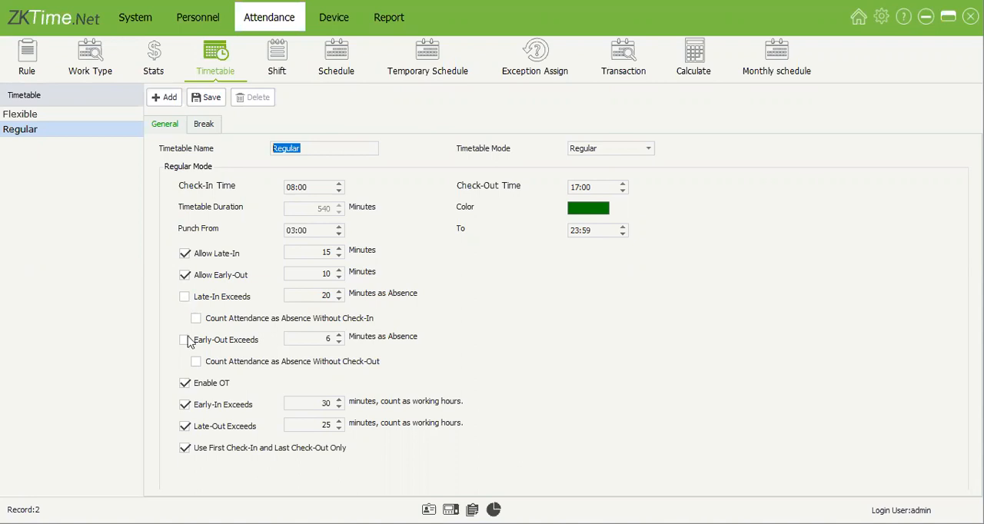
# Step: Try switching the Late-In Exceeds and Early-Out Exceeds absence options of the Regular timetable on and off
pyautogui.click(185, 297)
pyautogui.click(188, 299)
pyautogui.click(188, 299)
pyautogui.click(188, 339)
pyautogui.click(186, 340)
pyautogui.click(186, 298)
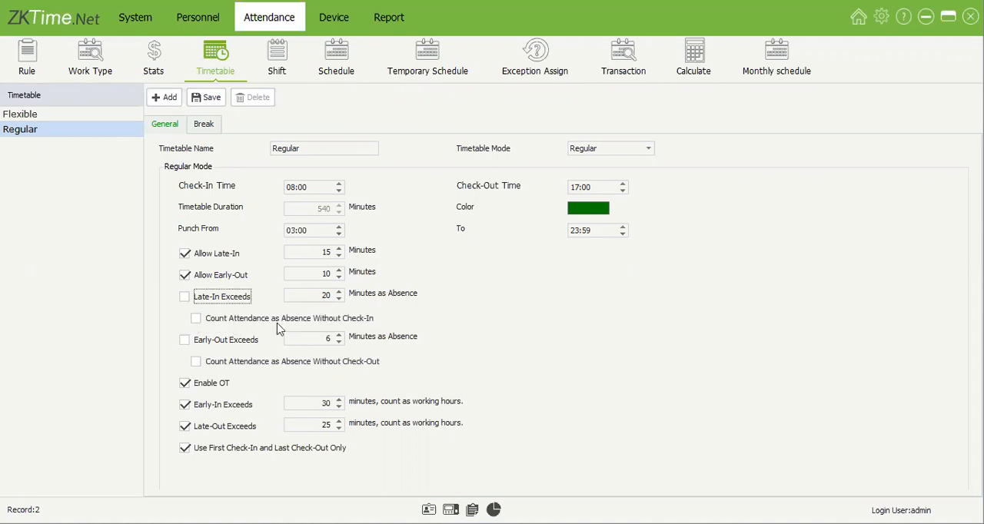
# Step: Try the options counting a missing check-in or check-out as absence, plus Late-In Exceeds, leaving all of them switched off
pyautogui.click(277, 323)
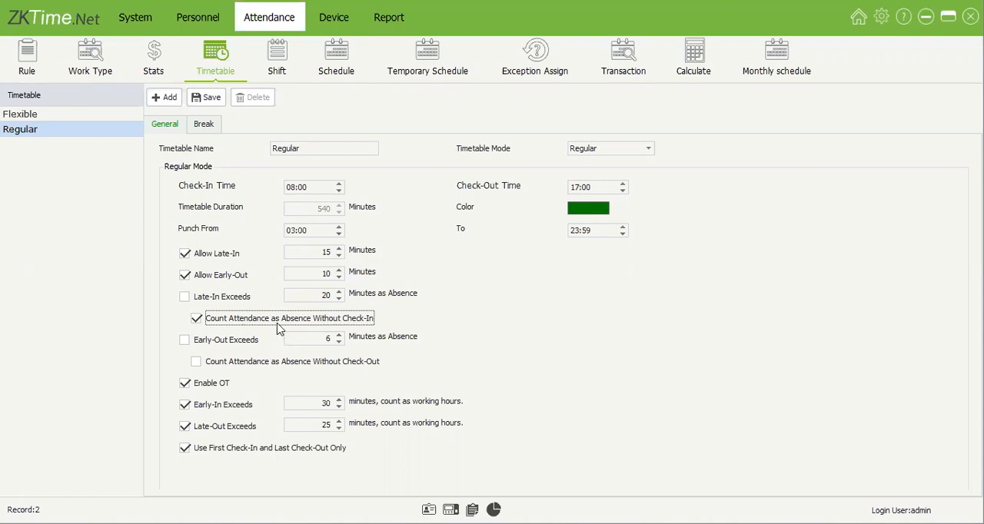
pyautogui.click(276, 321)
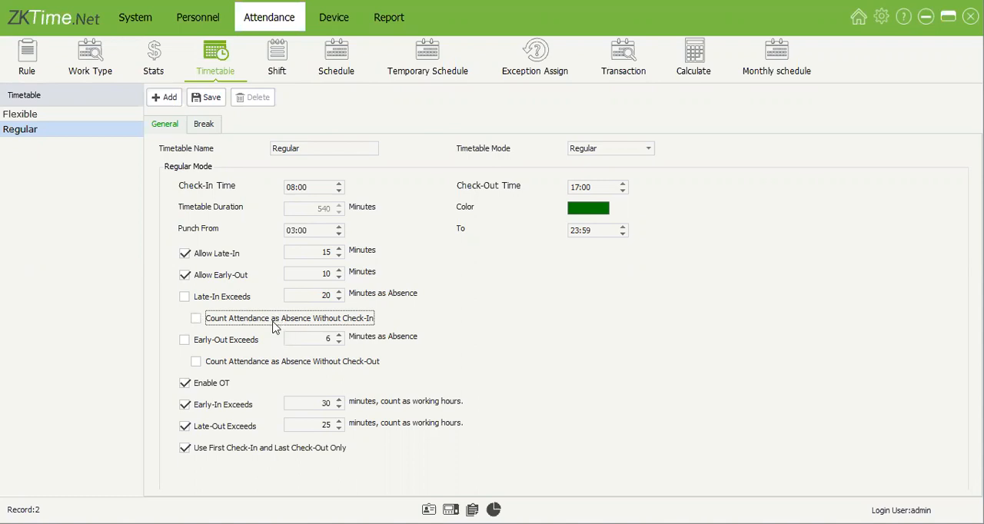
pyautogui.click(282, 359)
pyautogui.click(264, 365)
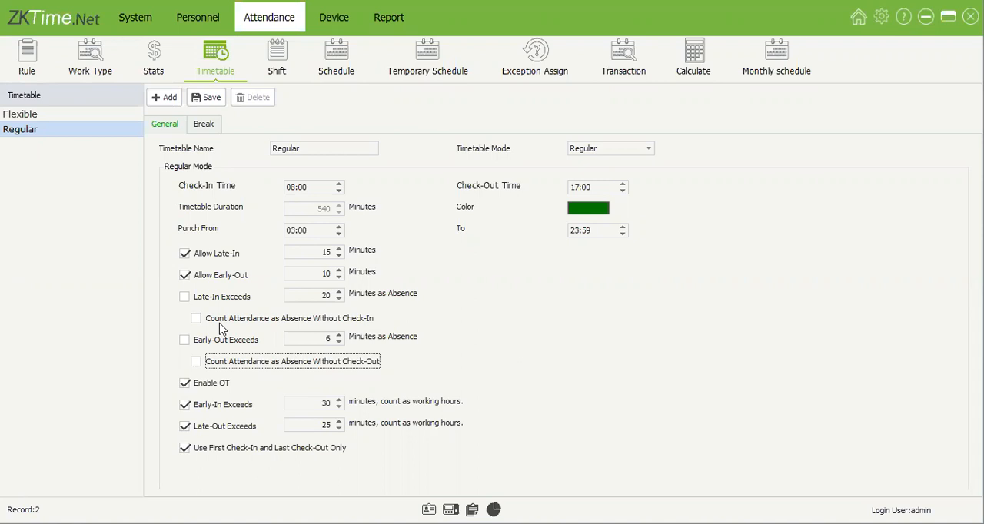
pyautogui.click(223, 320)
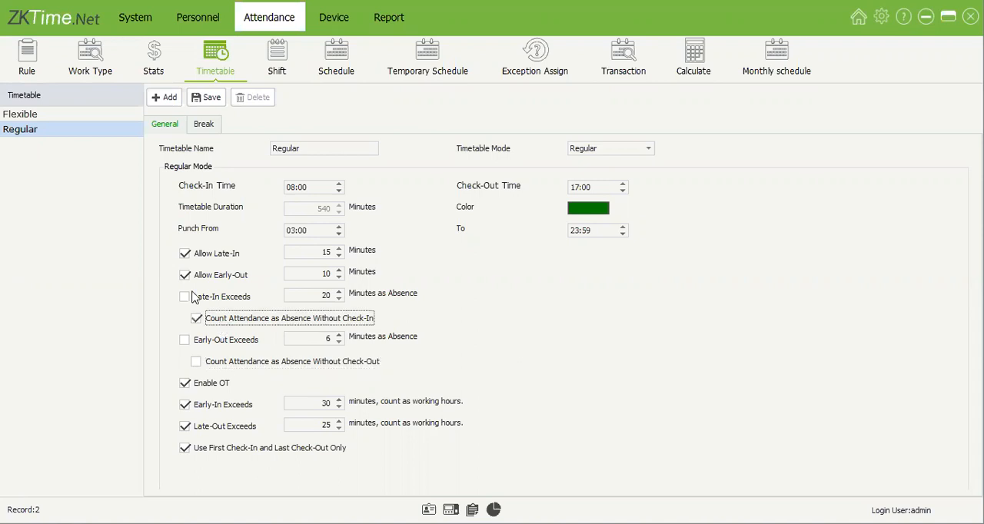
pyautogui.click(239, 300)
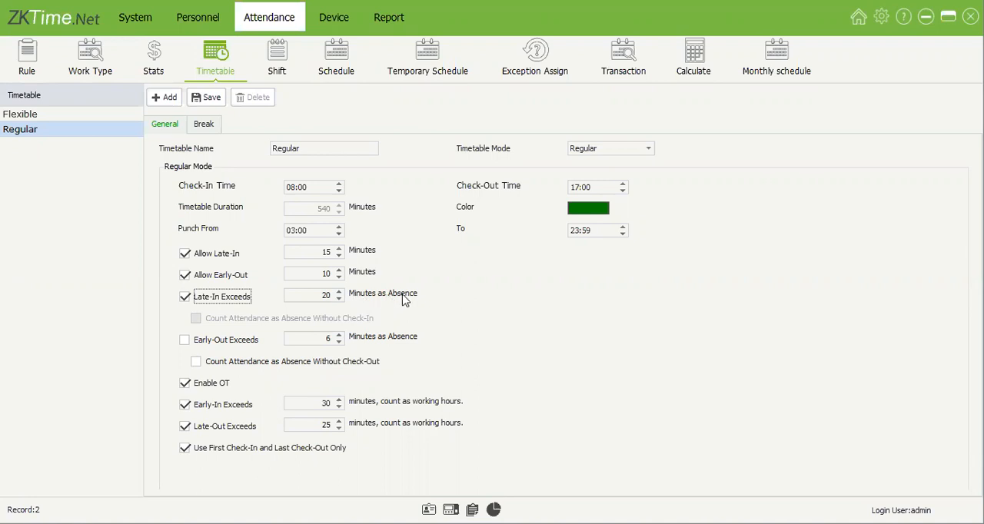
pyautogui.press('space')
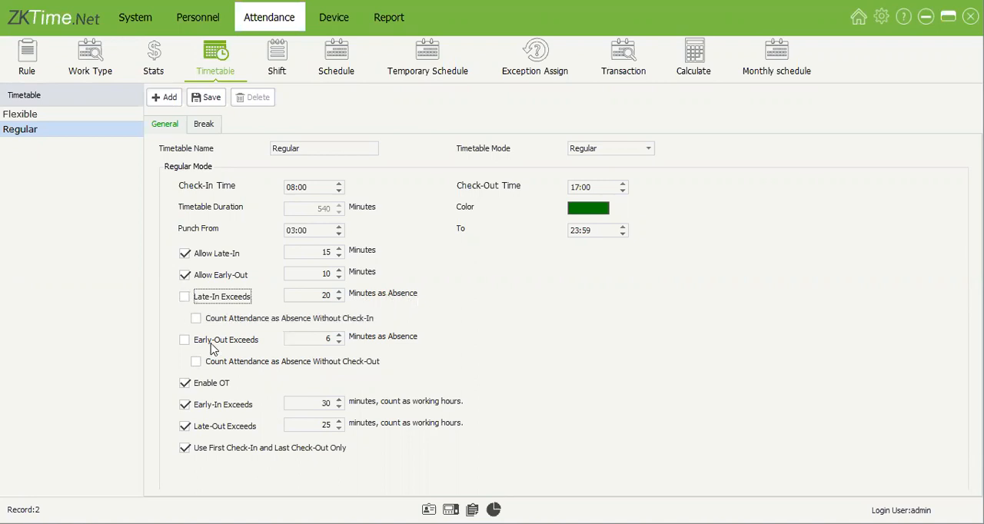
# Step: Set the Regular timetable's Early-Out Exceeds limit to 15 minutes, leave that option disabled, and save
pyautogui.click(213, 343)
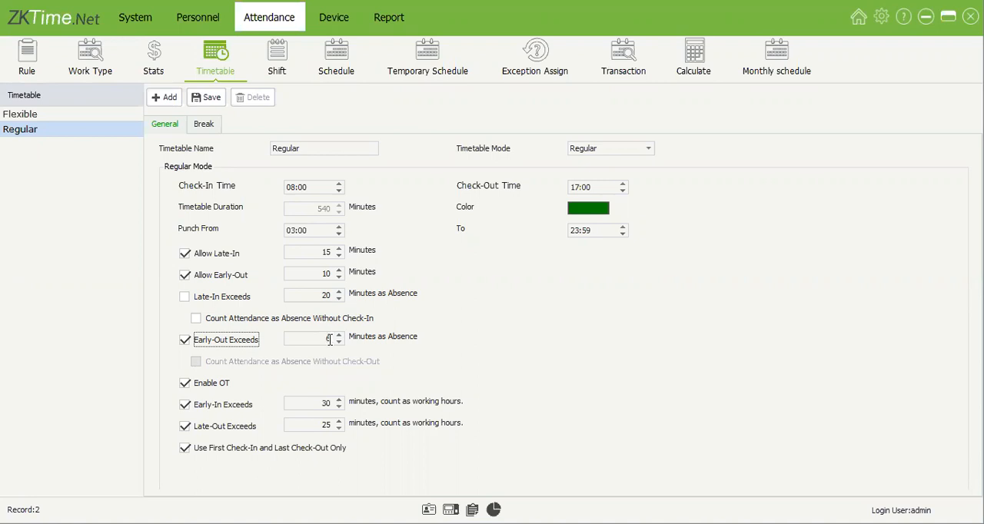
pyautogui.click(332, 339)
pyautogui.write('15')
pyautogui.click(183, 339)
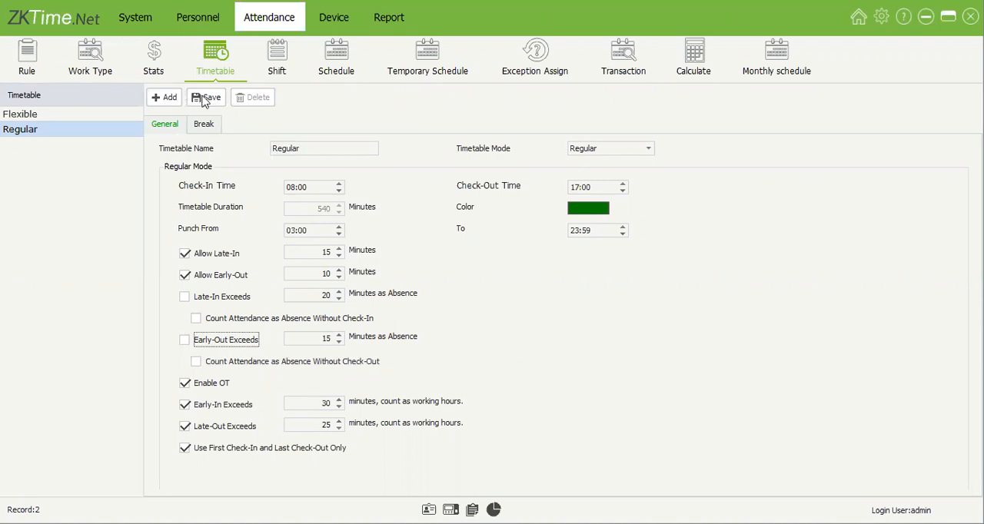
pyautogui.click(401, 341)
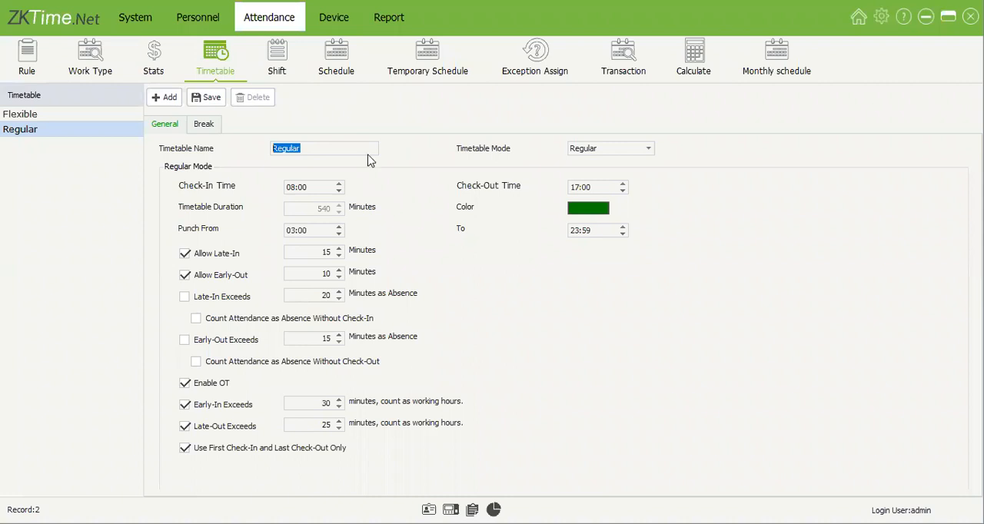
# Step: Try the Regular timetable's Use First Check-In and Last Check-Out Only option, leaving it enabled
pyautogui.click(224, 455)
pyautogui.click(297, 231)
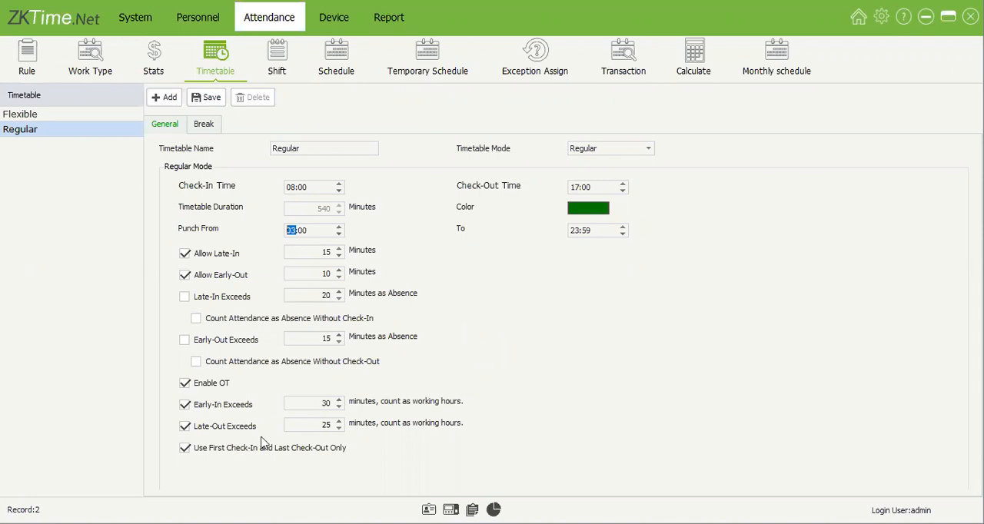
pyautogui.click(212, 451)
# Step: Switch the Regular timetable's Use First Check-In and Last Check-Out Only option off and back on
pyautogui.click(232, 91)
pyautogui.click(186, 449)
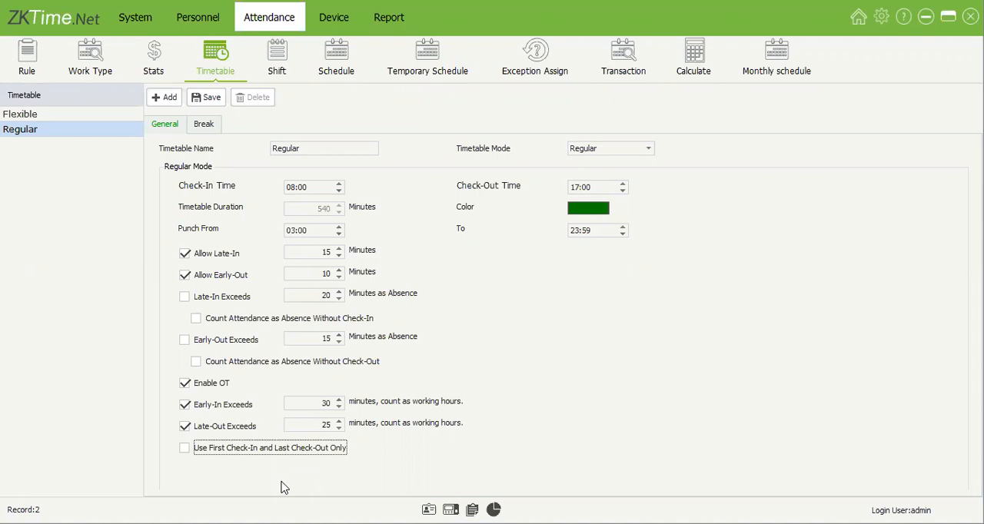
pyautogui.click(185, 448)
# Step: Add and save a break named Break running from 14:00 to 15:00 in the Regular timetable's break management
pyautogui.click(208, 125)
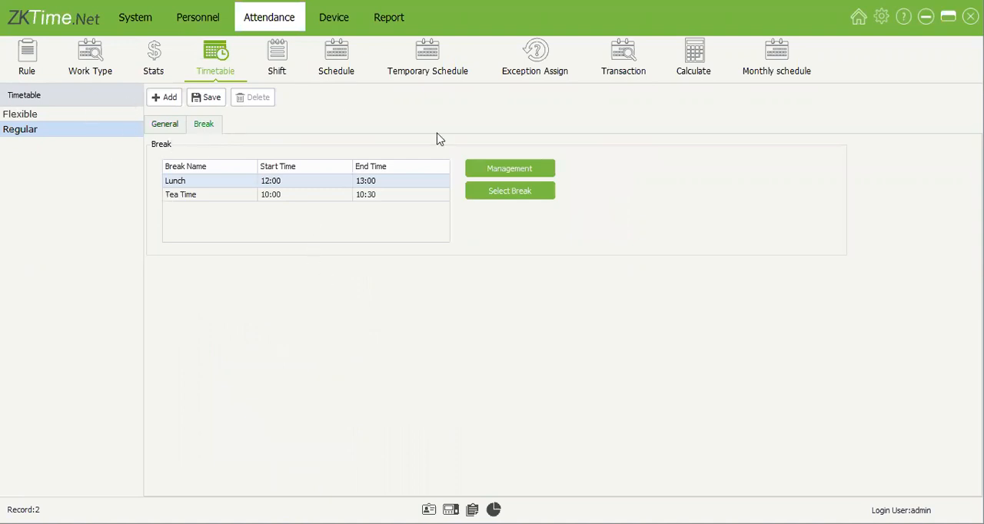
pyautogui.click(516, 171)
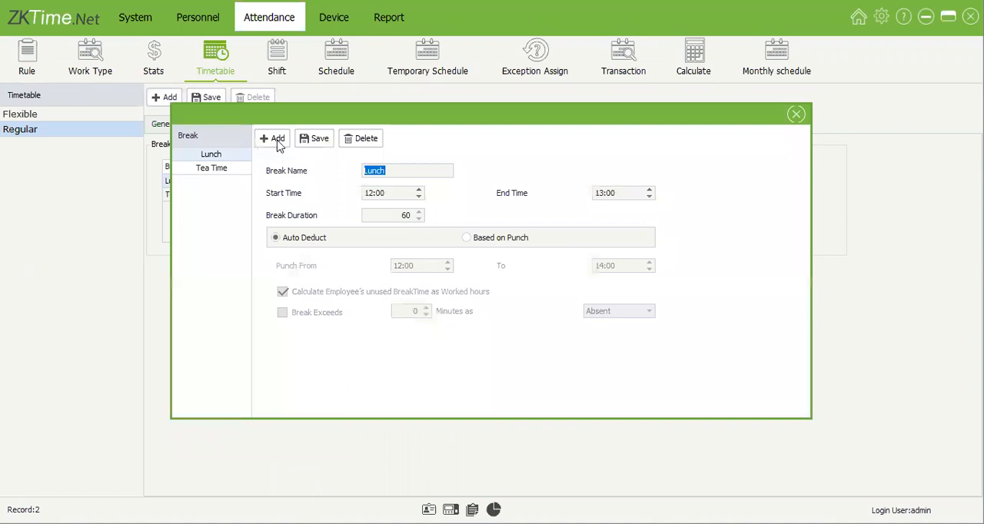
pyautogui.click(276, 140)
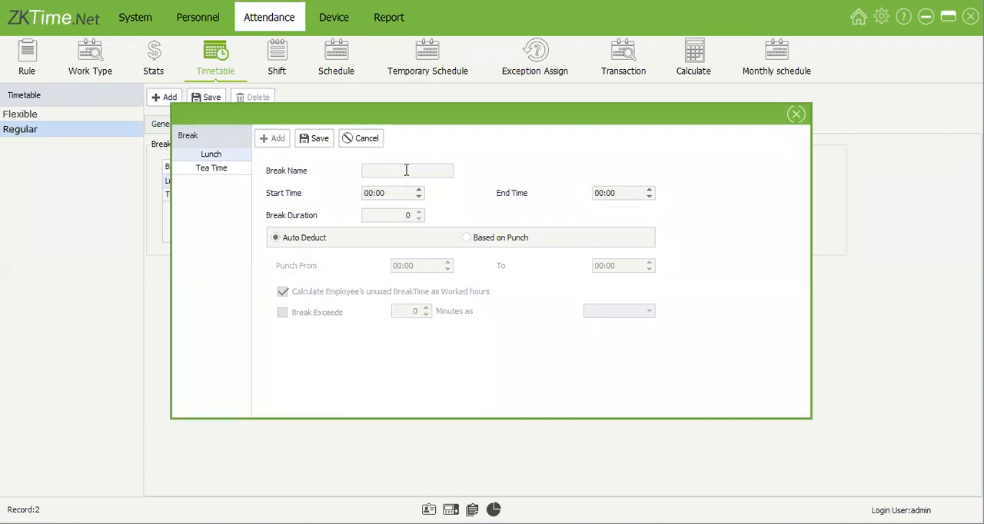
pyautogui.write('Break')
pyautogui.click(367, 194)
pyautogui.click(370, 192)
pyautogui.write('14')
pyautogui.click(602, 193)
pyautogui.click(314, 146)
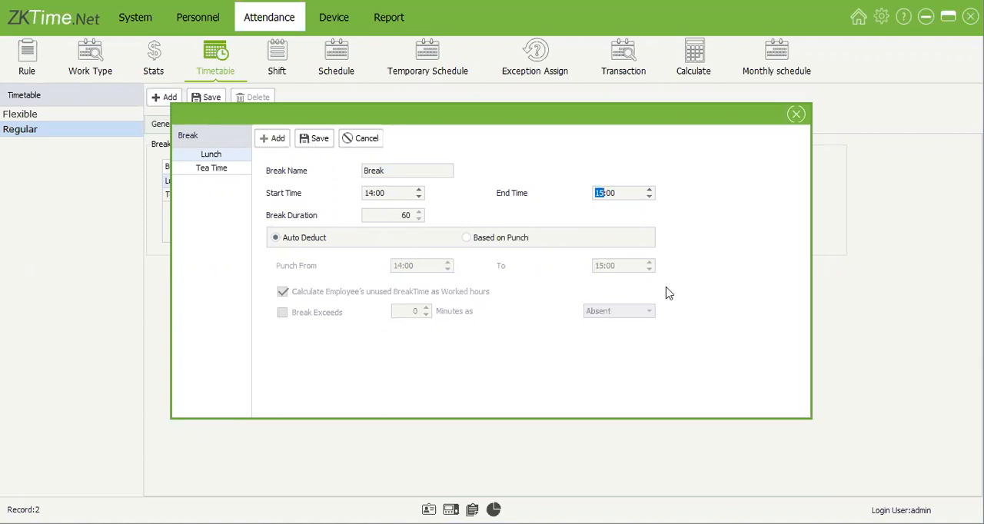
# Step: Examine the Tea Time break's punch-based settings and try toggling its unused break time and Break Exceeds options
pyautogui.click(213, 168)
pyautogui.click(213, 181)
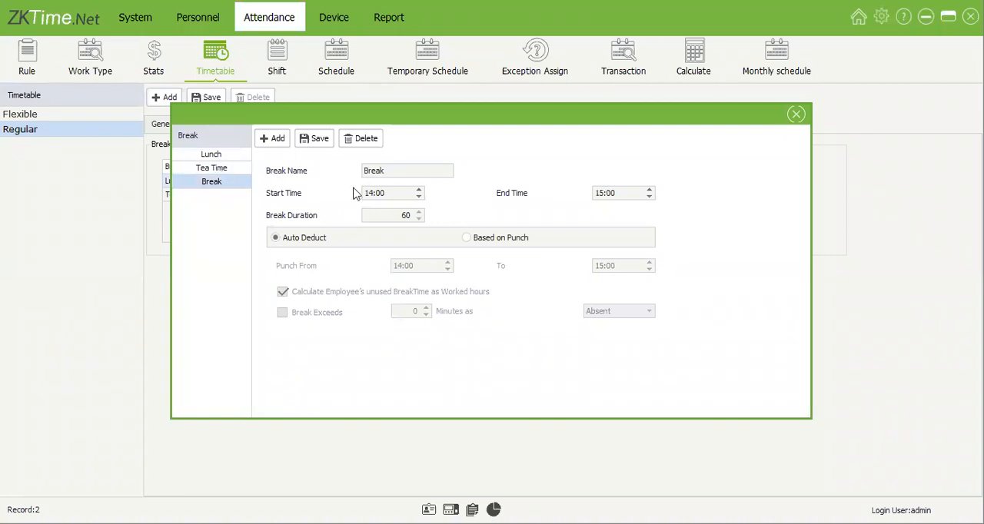
pyautogui.press('Up')
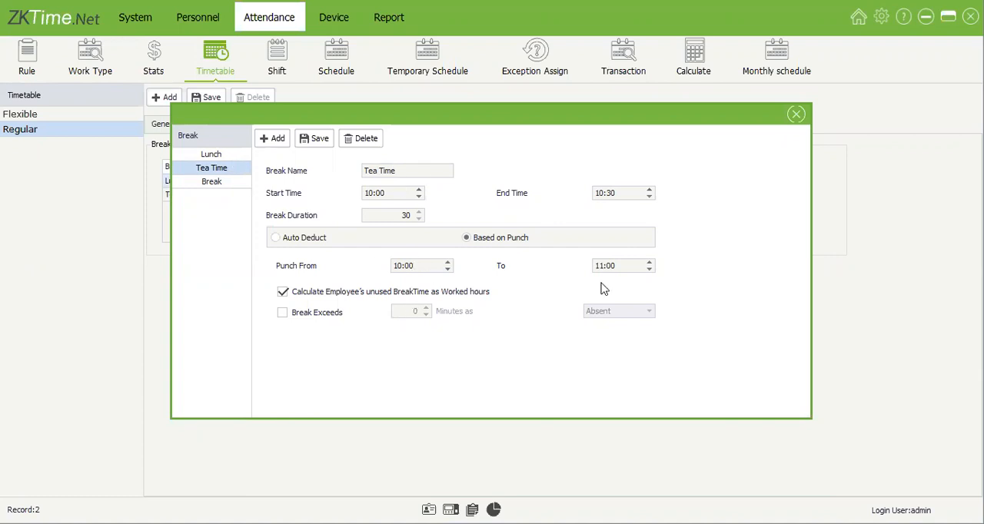
pyautogui.moveTo(405, 216); pyautogui.dragTo(415, 216)
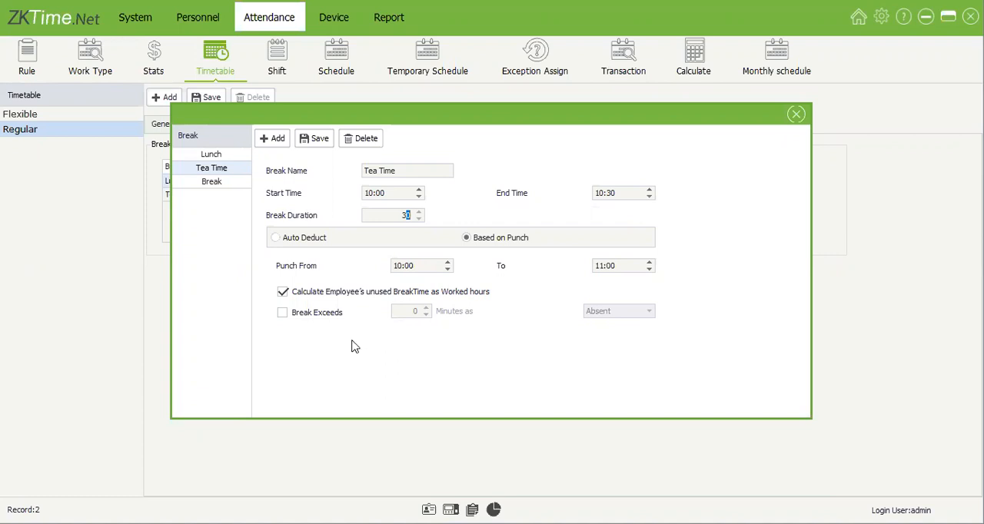
pyautogui.click(409, 291)
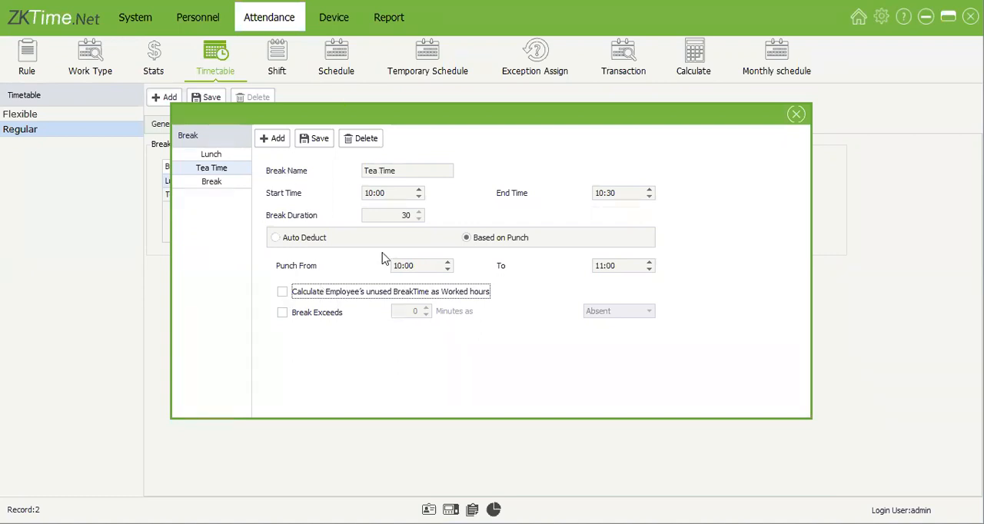
pyautogui.click(282, 292)
pyautogui.click(283, 312)
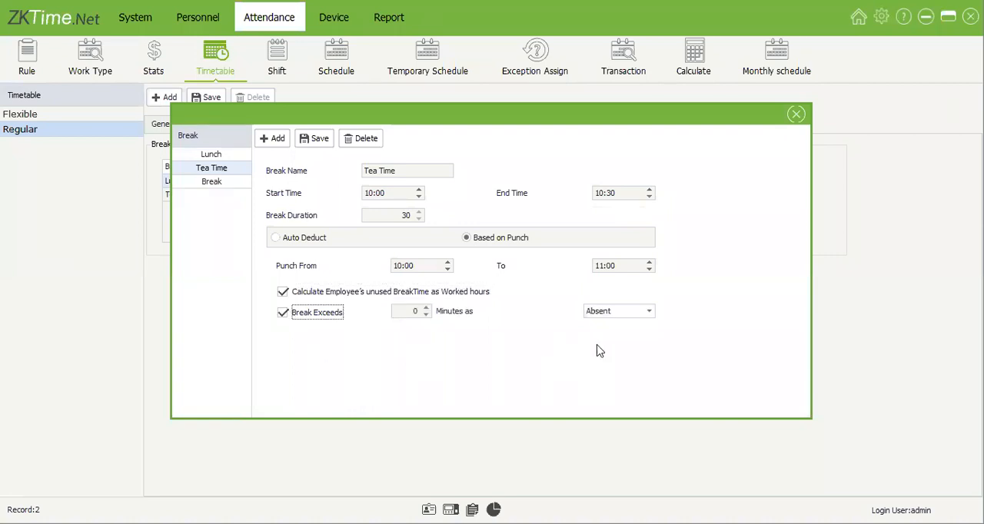
pyautogui.click(630, 311)
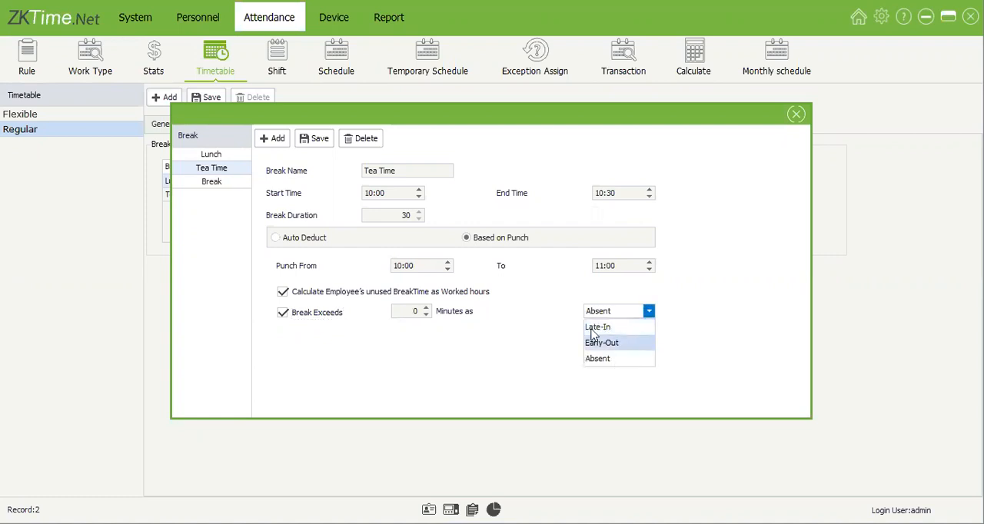
pyautogui.click(331, 315)
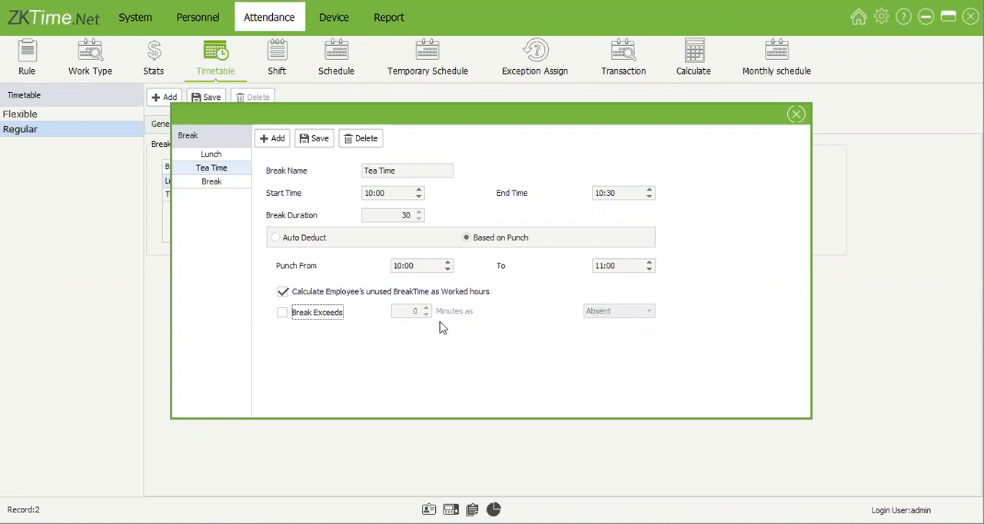
# Step: Save and close the break settings, and assign the Lunch, Tea Time and Break breaks to the Regular timetable
pyautogui.click(314, 138)
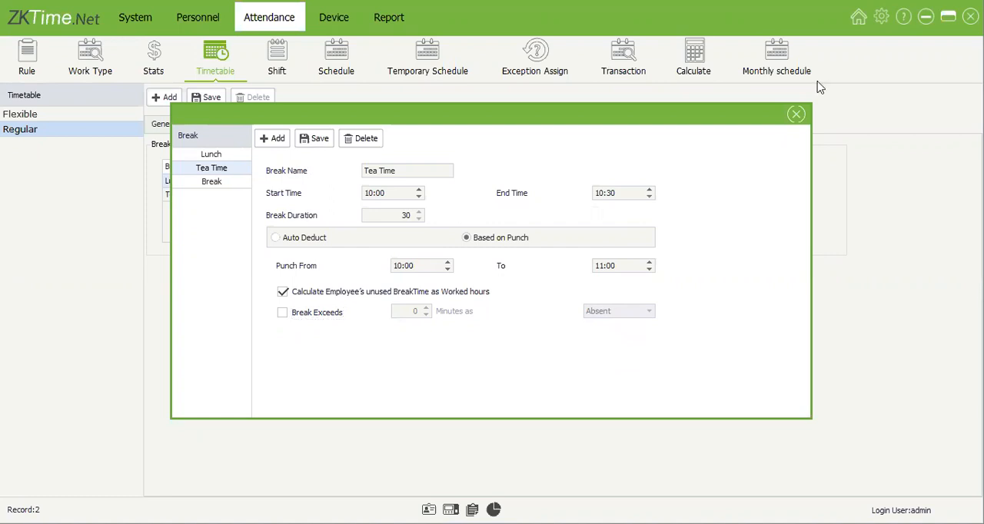
pyautogui.click(800, 119)
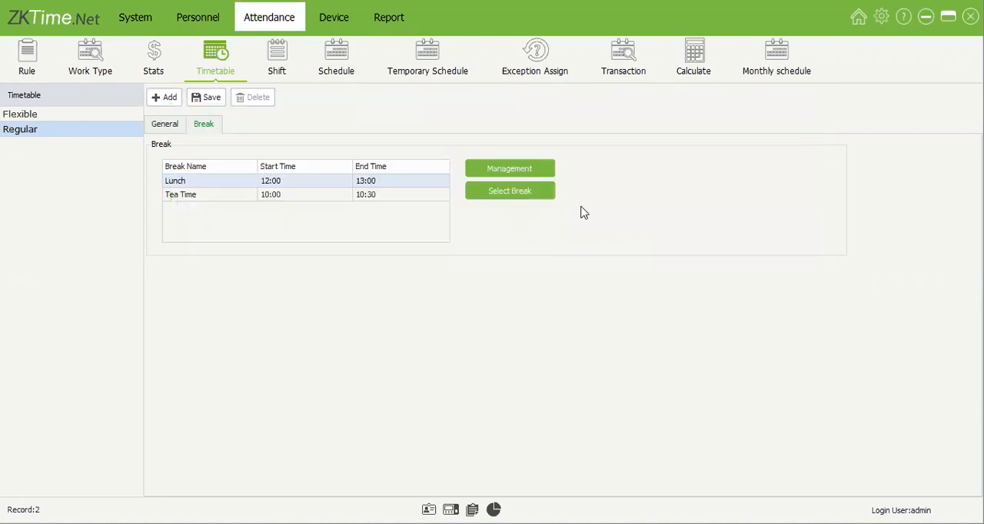
pyautogui.click(516, 190)
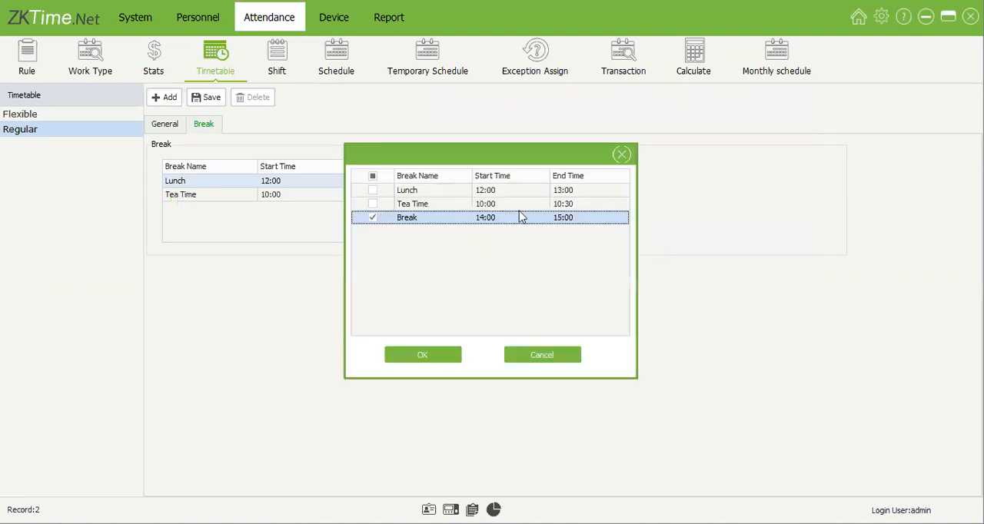
pyautogui.click(372, 179)
pyautogui.click(421, 355)
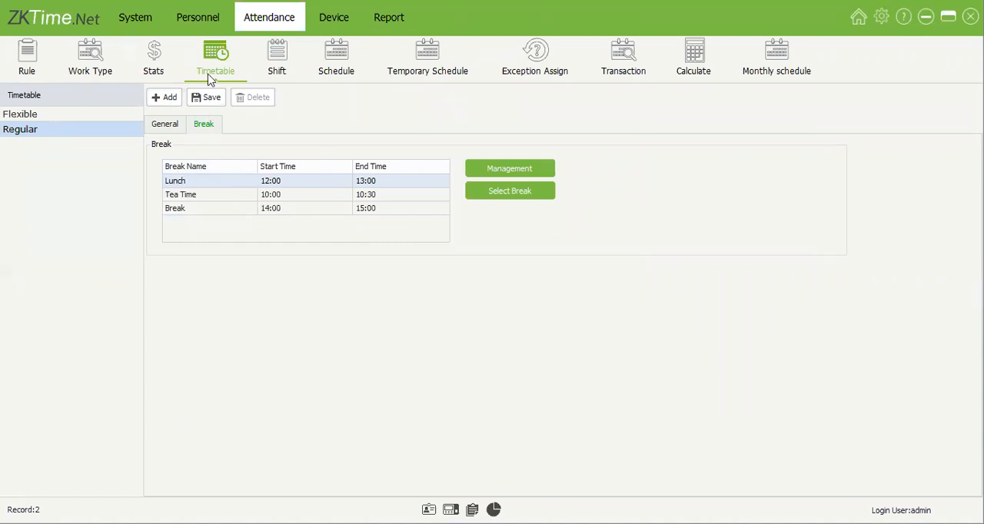
# Step: Delete the esxdrctfvgb shift and review the weekly layouts of the Flex and Default shifts
pyautogui.click(282, 70)
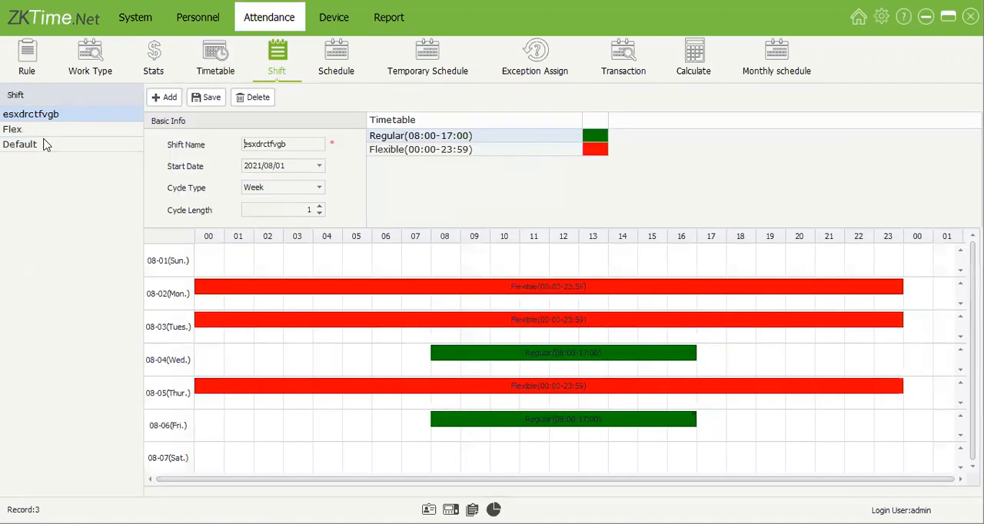
pyautogui.click(54, 127)
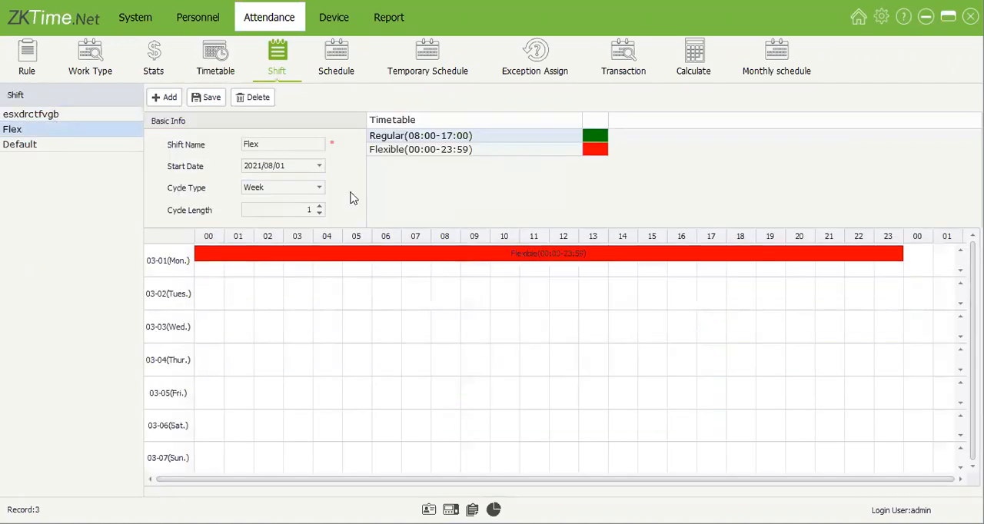
pyautogui.click(34, 113)
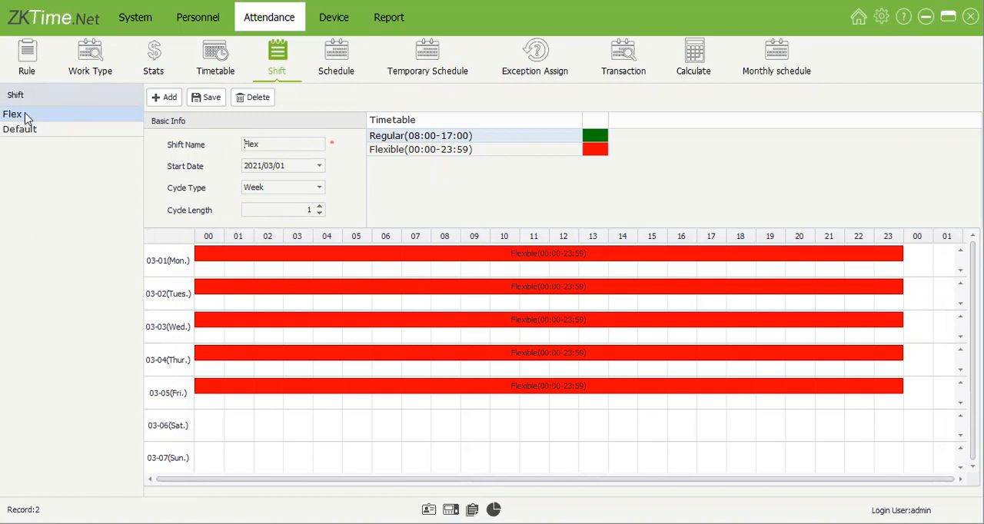
pyautogui.click(77, 128)
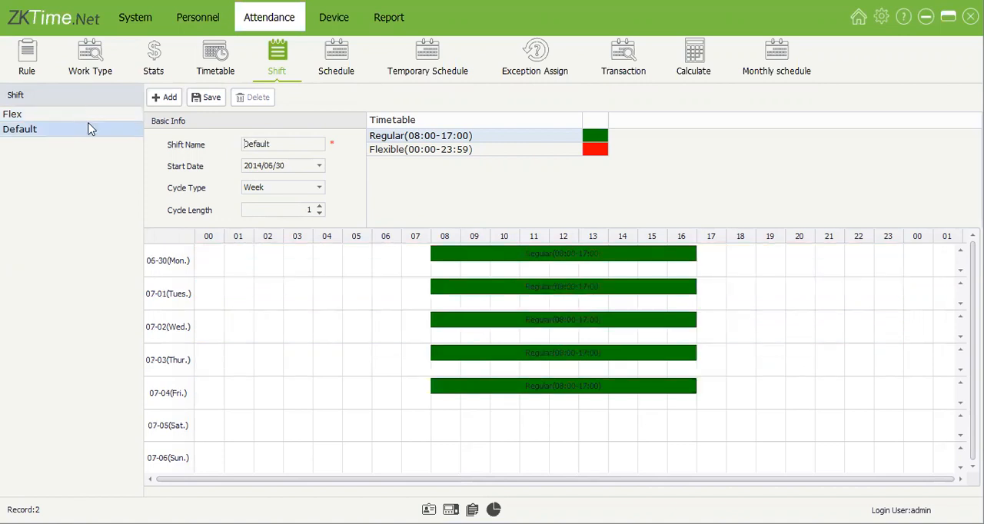
pyautogui.click(87, 118)
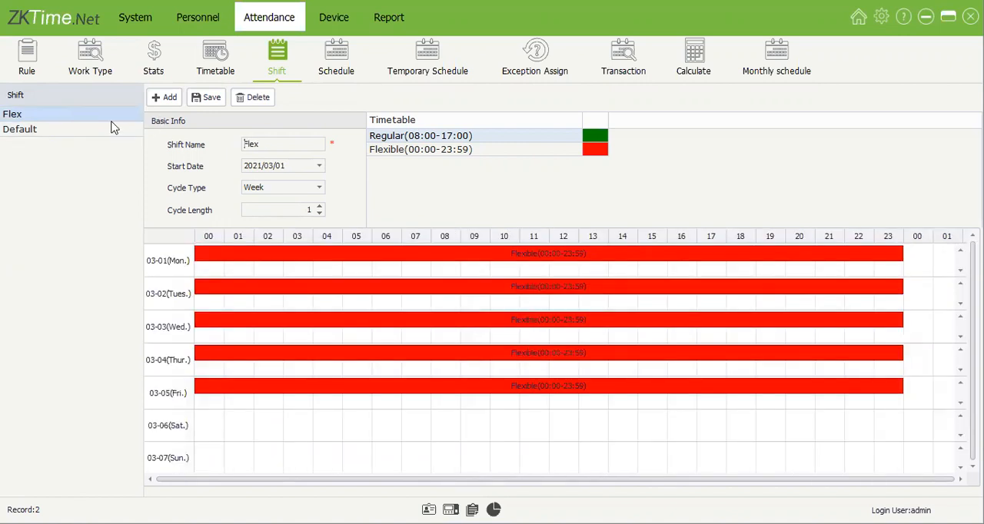
pyautogui.click(113, 128)
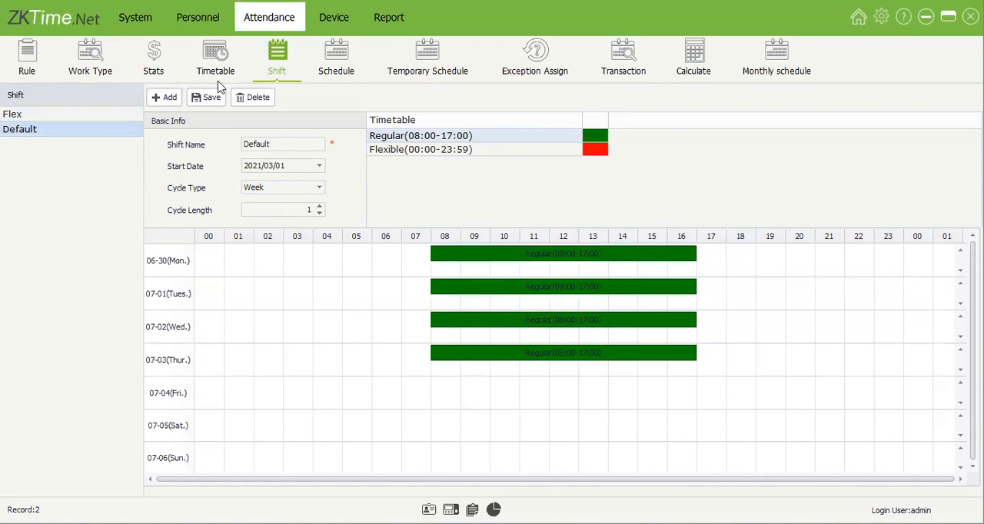
# Step: Try laying out a new one-week shift starting 2021/10/15 with a mix of Regular and Flexible timetables
pyautogui.moveTo(420, 139); pyautogui.dragTo(434, 265)
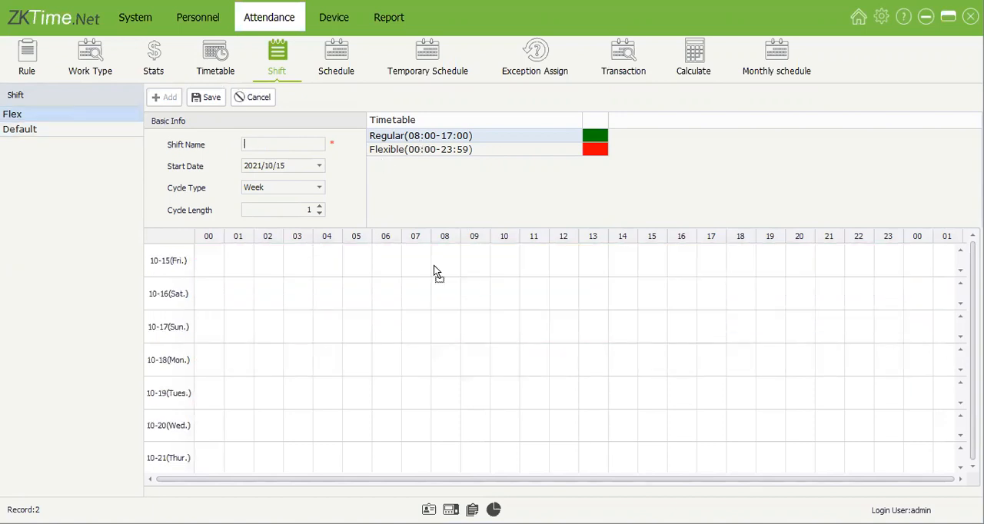
pyautogui.moveTo(474, 139); pyautogui.dragTo(239, 296)
pyautogui.click(451, 148)
pyautogui.moveTo(477, 341); pyautogui.dragTo(477, 340)
pyautogui.moveTo(514, 150); pyautogui.dragTo(594, 389)
pyautogui.moveTo(535, 147); pyautogui.dragTo(531, 340)
pyautogui.moveTo(476, 137); pyautogui.dragTo(502, 323)
pyautogui.moveTo(485, 141); pyautogui.dragTo(500, 364)
pyautogui.moveTo(559, 142); pyautogui.dragTo(546, 316)
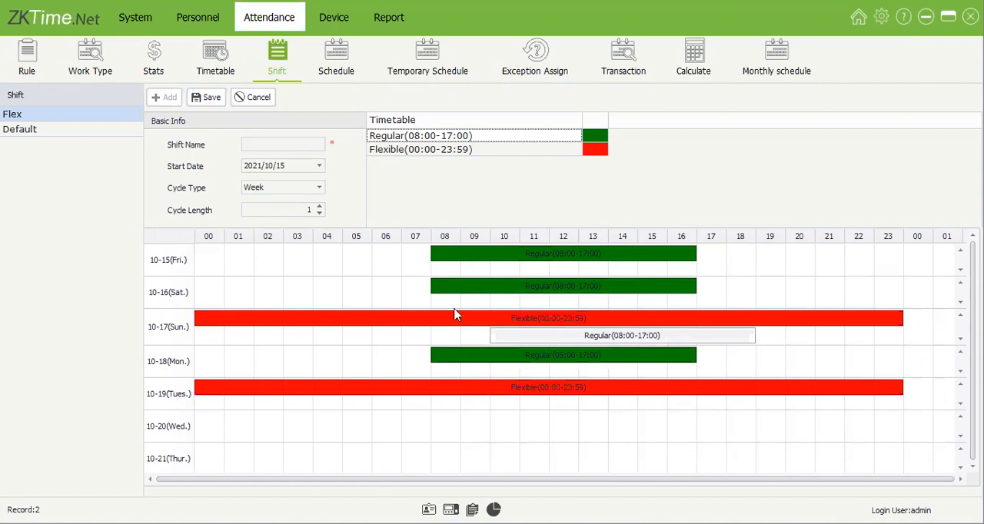
pyautogui.moveTo(585, 150); pyautogui.dragTo(468, 325)
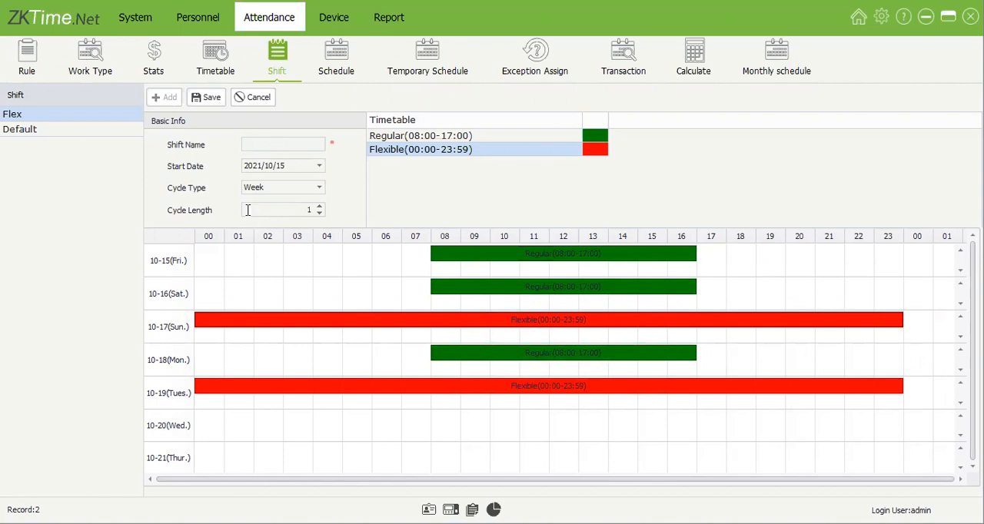
# Step: Compare the timetables assigned to each weekday in the Flex and Default shifts
pyautogui.click(96, 114)
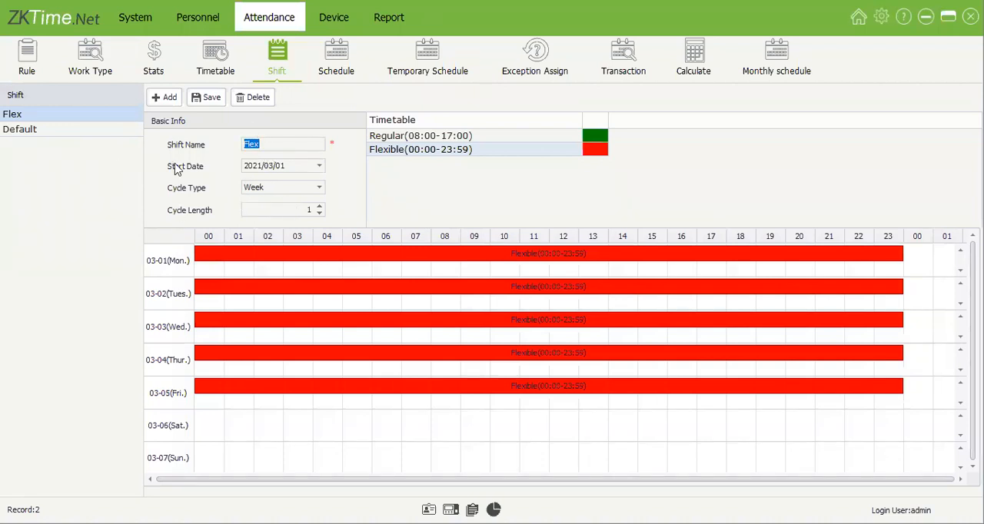
pyautogui.click(128, 128)
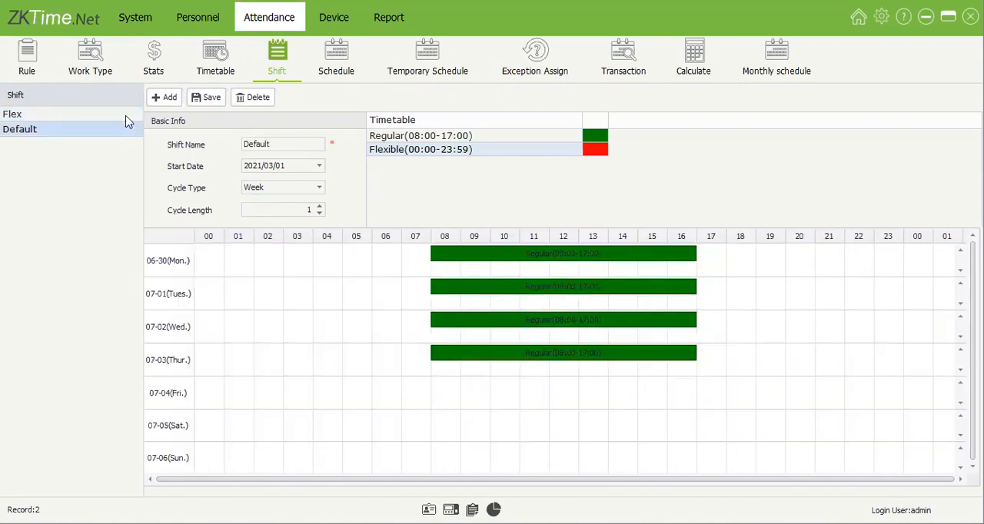
pyautogui.click(127, 115)
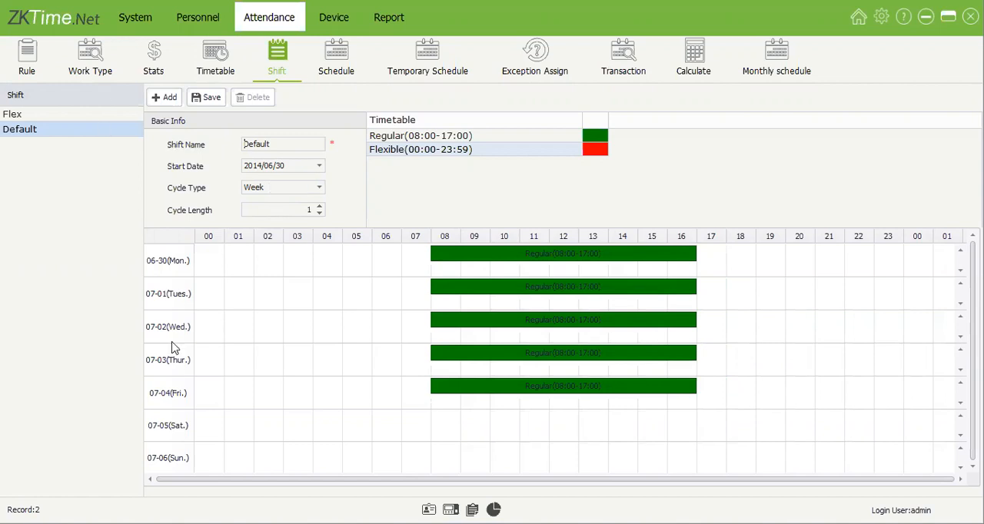
pyautogui.click(44, 116)
pyautogui.click(46, 129)
# Step: Set up a new weekly shift with a cycle length of 2 and a start date of 2021/10/11
pyautogui.click(319, 206)
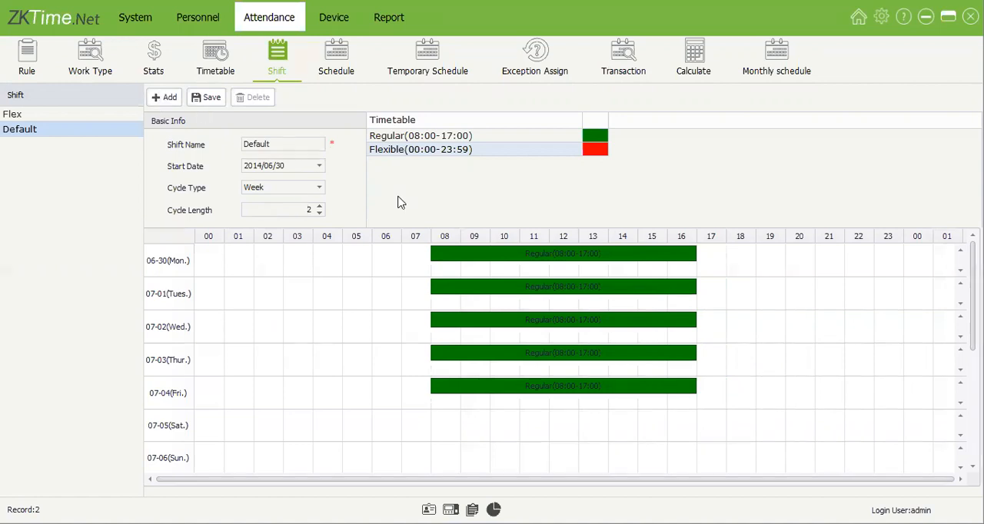
pyautogui.click(319, 206)
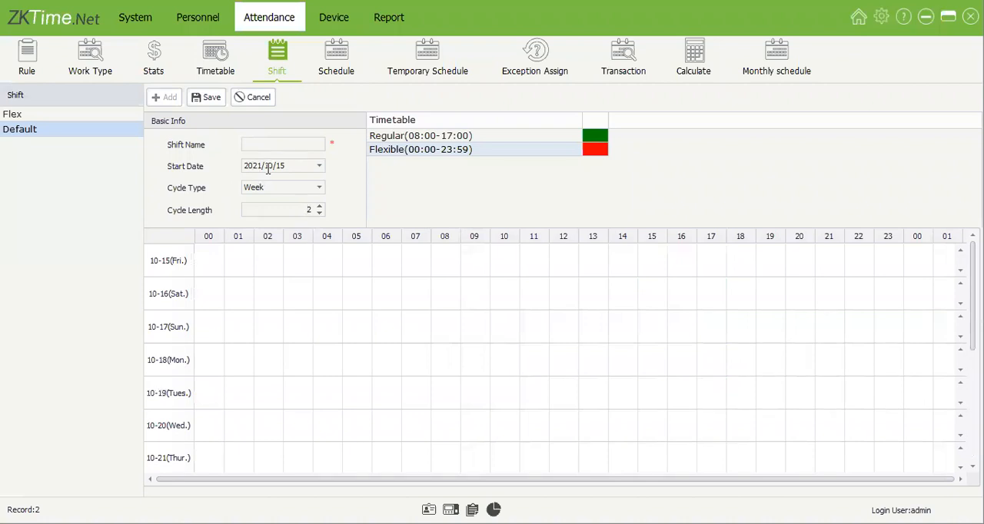
pyautogui.click(317, 166)
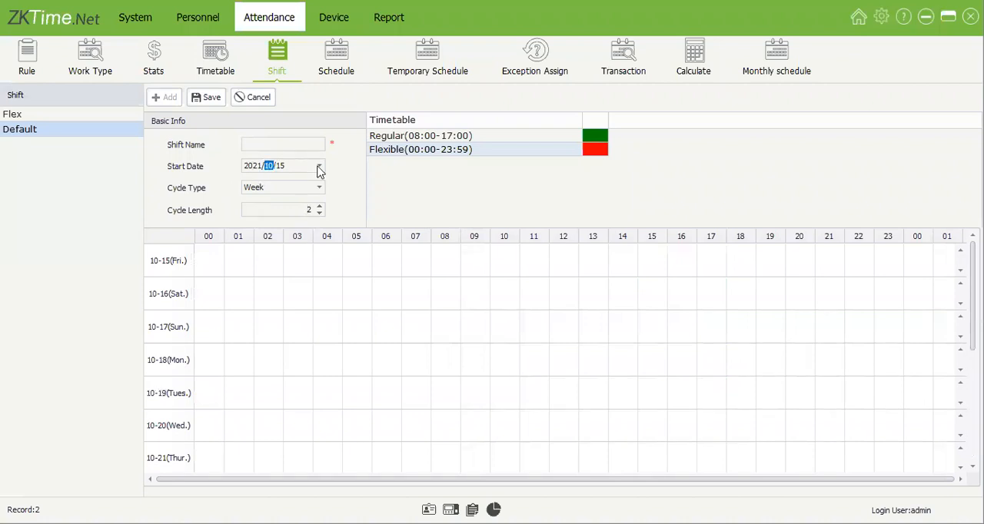
pyautogui.click(280, 229)
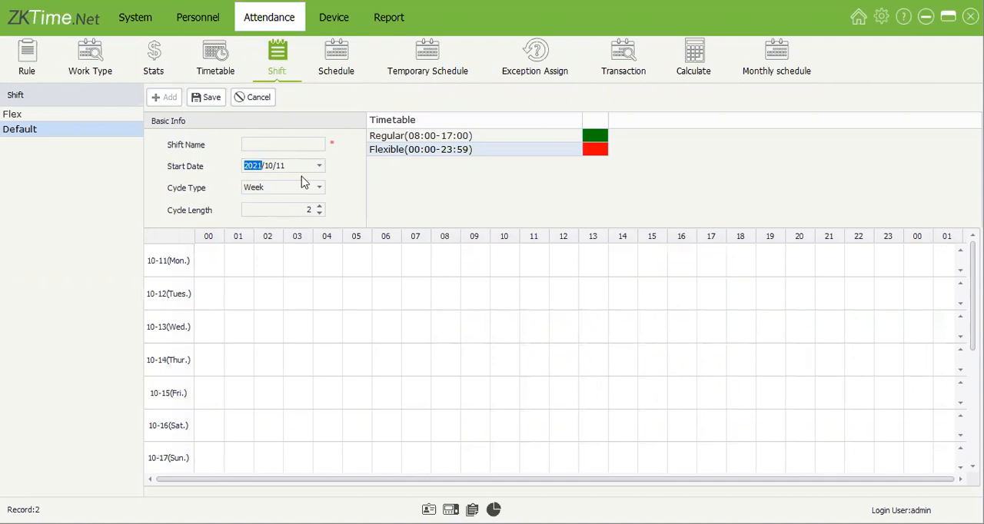
# Step: Assign the Regular (08:00-17:00) timetable to Monday 10-11 through Friday 10-15 of the new shift
pyautogui.click(438, 138)
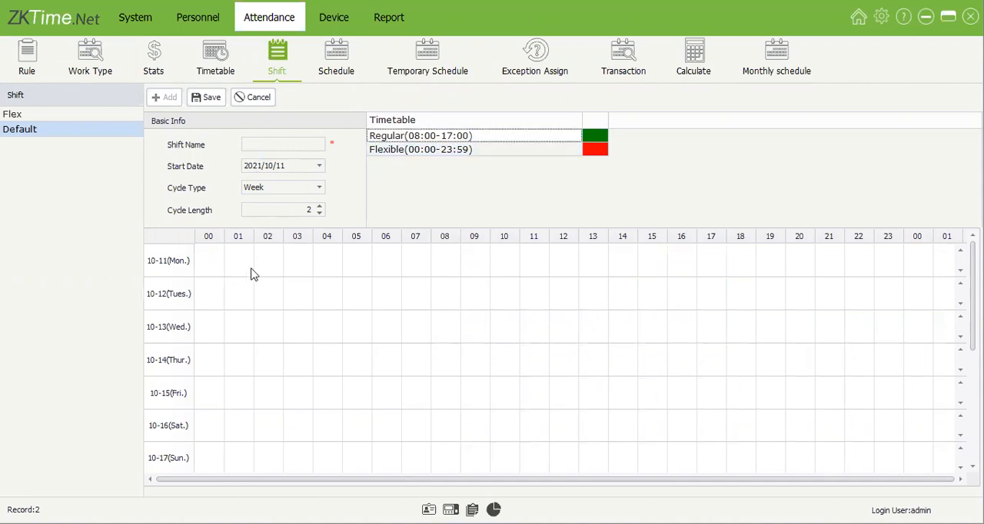
pyautogui.moveTo(504, 138); pyautogui.dragTo(442, 259)
pyautogui.moveTo(487, 138); pyautogui.dragTo(466, 332)
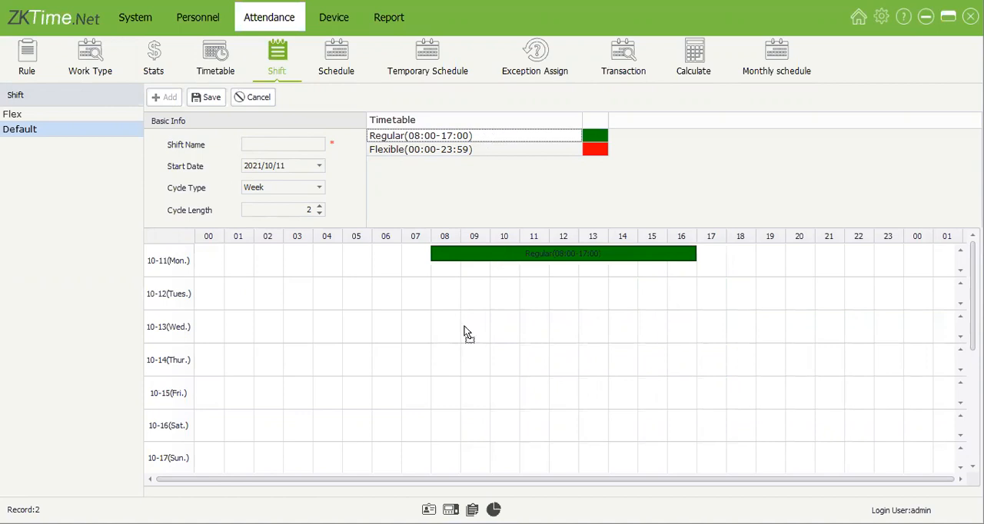
pyautogui.moveTo(477, 138); pyautogui.dragTo(512, 336)
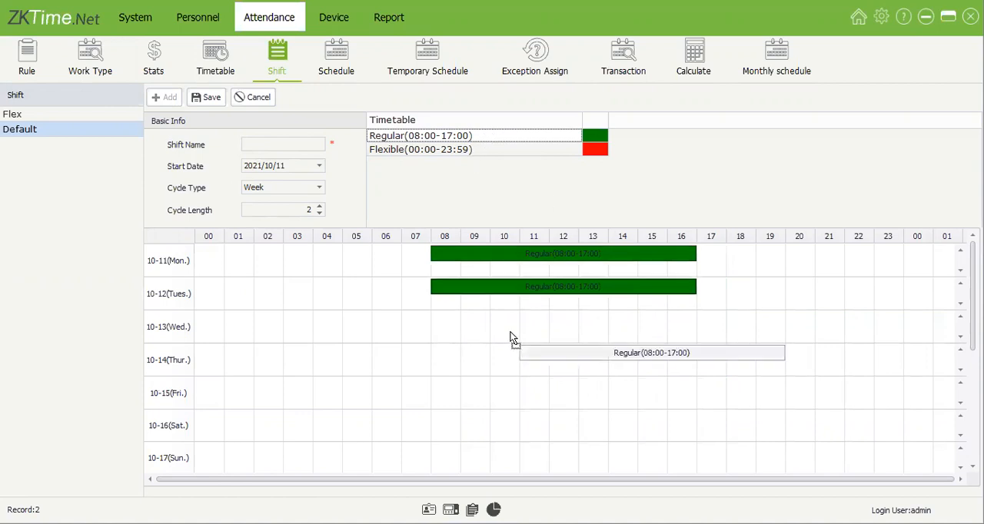
pyautogui.moveTo(496, 139); pyautogui.dragTo(512, 365)
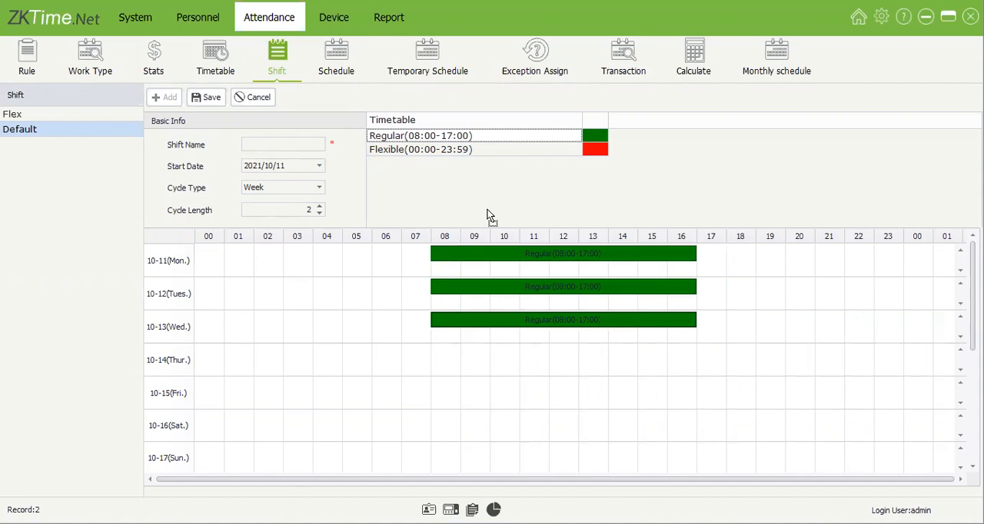
pyautogui.moveTo(492, 145); pyautogui.dragTo(479, 392)
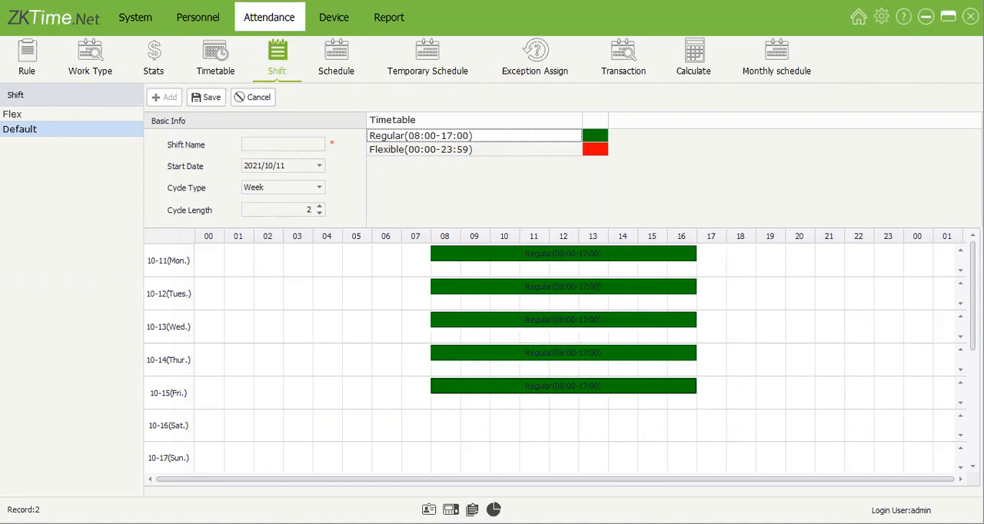
# Step: Assign the Flexible (00:00-23:59) timetable to Monday 10-18 through Friday 10-22 of the new shift
pyautogui.scroll(-5, 554, 353)
pyautogui.moveTo(597, 150); pyautogui.dragTo(439, 335)
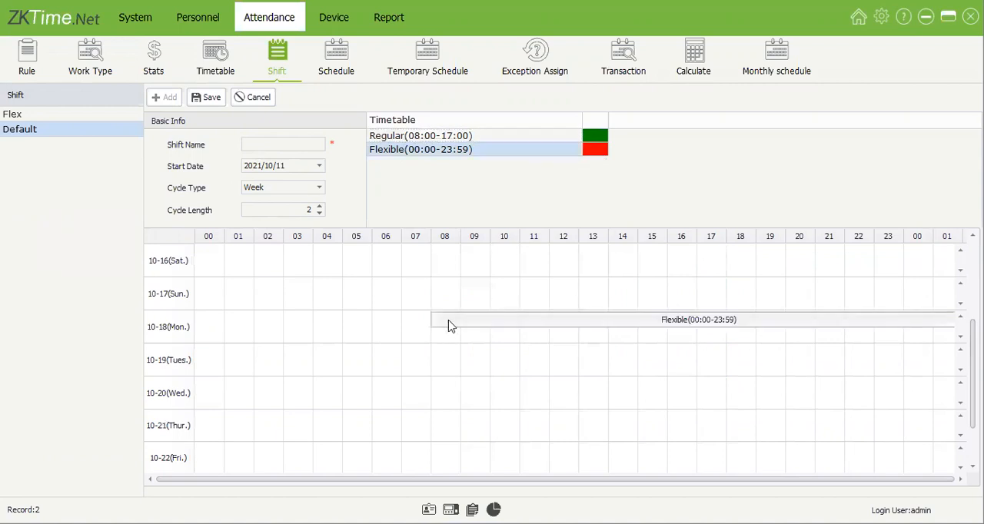
pyautogui.moveTo(594, 152); pyautogui.dragTo(559, 356)
pyautogui.moveTo(592, 147); pyautogui.dragTo(576, 394)
pyautogui.moveTo(594, 149); pyautogui.dragTo(445, 420)
pyautogui.moveTo(604, 158); pyautogui.dragTo(550, 461)
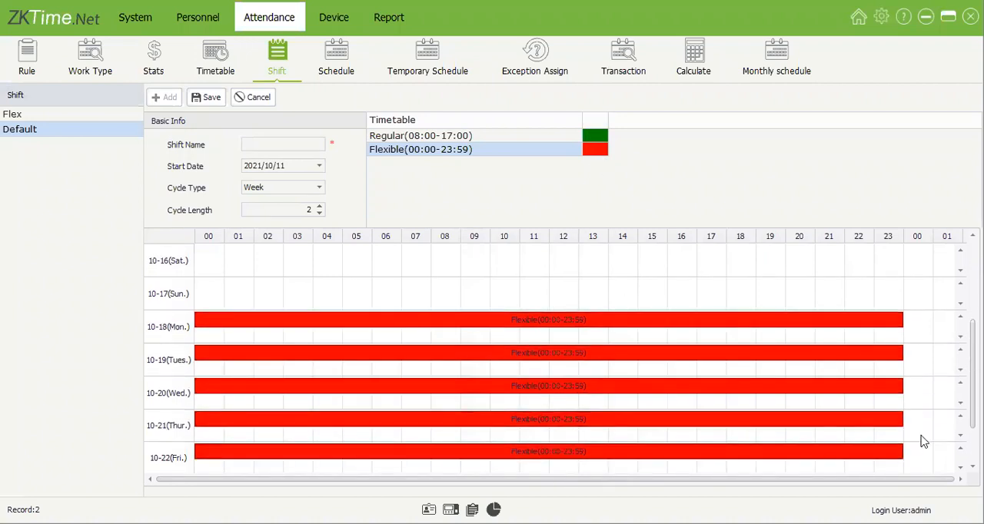
# Step: Name the new two-week shift 2 and save it
pyautogui.scroll(-2, 554, 353)
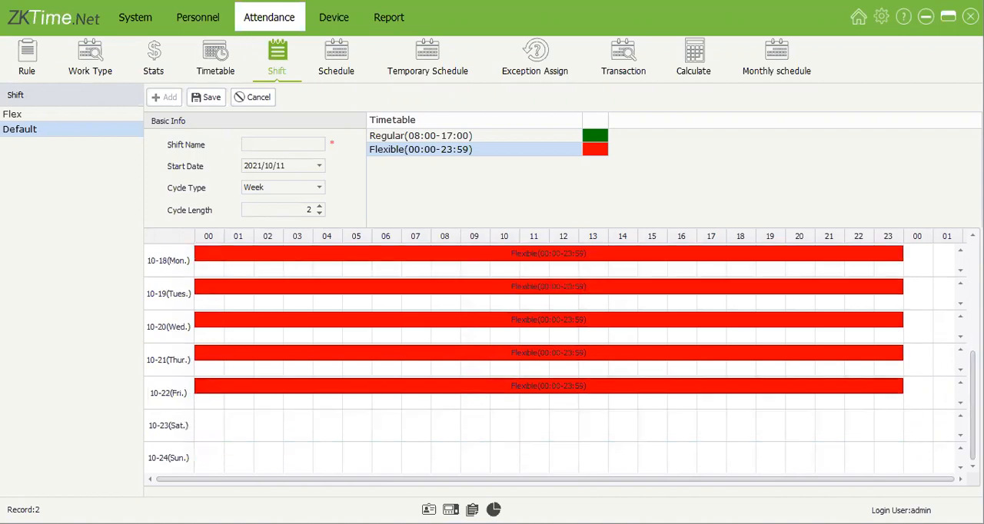
pyautogui.scroll(1, 553, 353)
pyautogui.scroll(-1, 554, 354)
pyautogui.click(255, 141)
pyautogui.write('2')
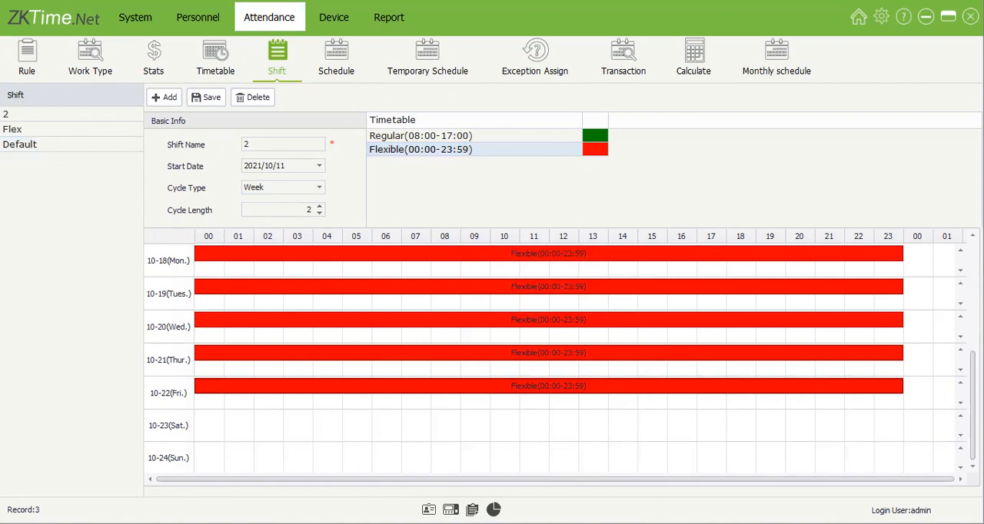
# Step: Review the timetables laid out across both weeks of shift 2
pyautogui.scroll(2, 444, 326)
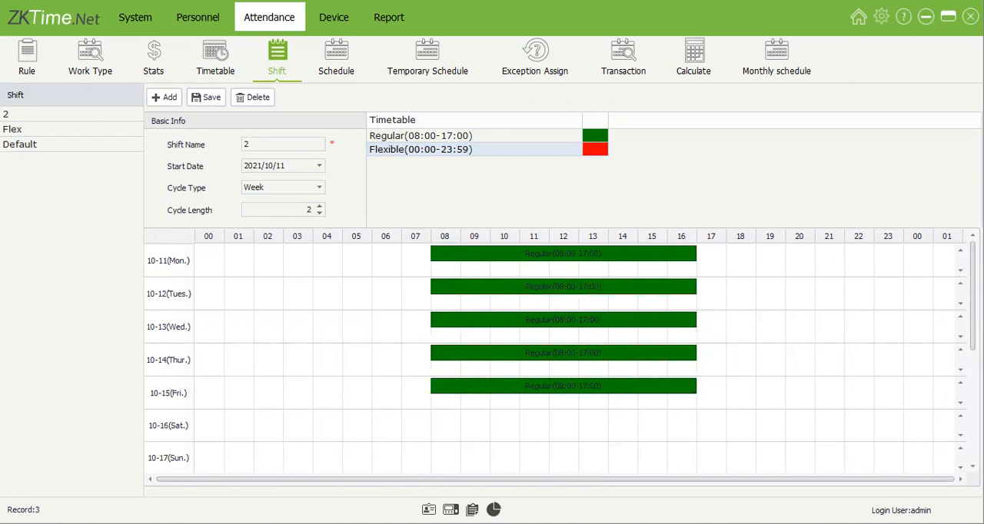
pyautogui.scroll(-1, 592, 359)
pyautogui.scroll(-2, 448, 400)
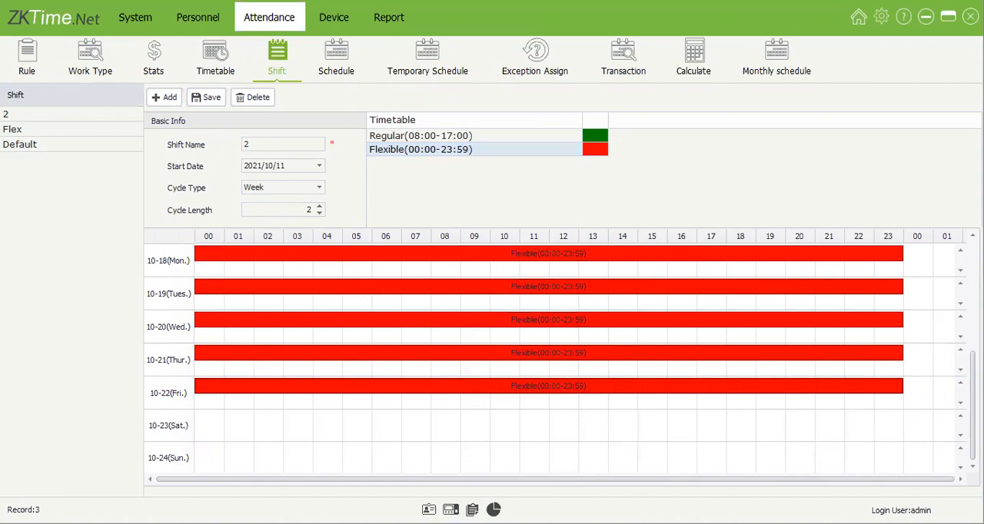
pyautogui.scroll(3, 417, 347)
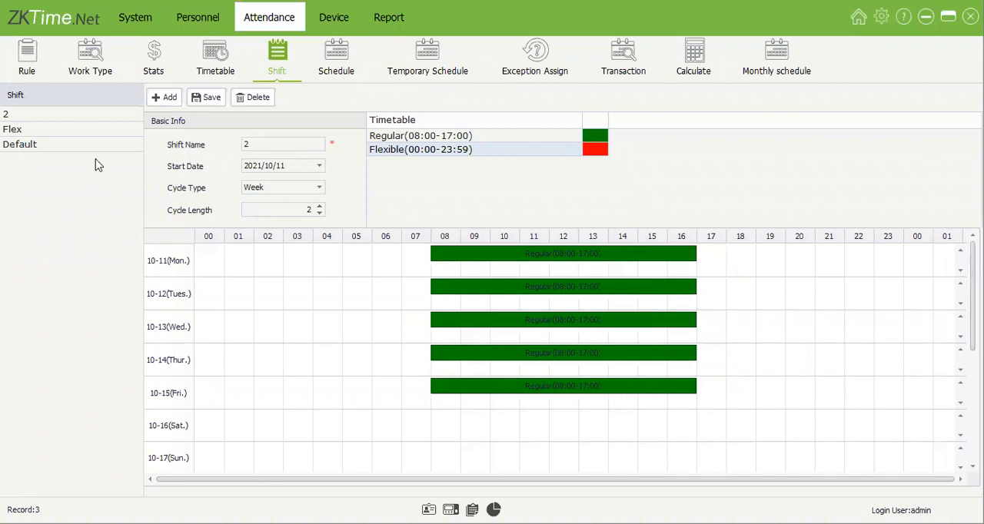
# Step: Try switching the cycle type of shift 2 to Day
pyautogui.click(319, 187)
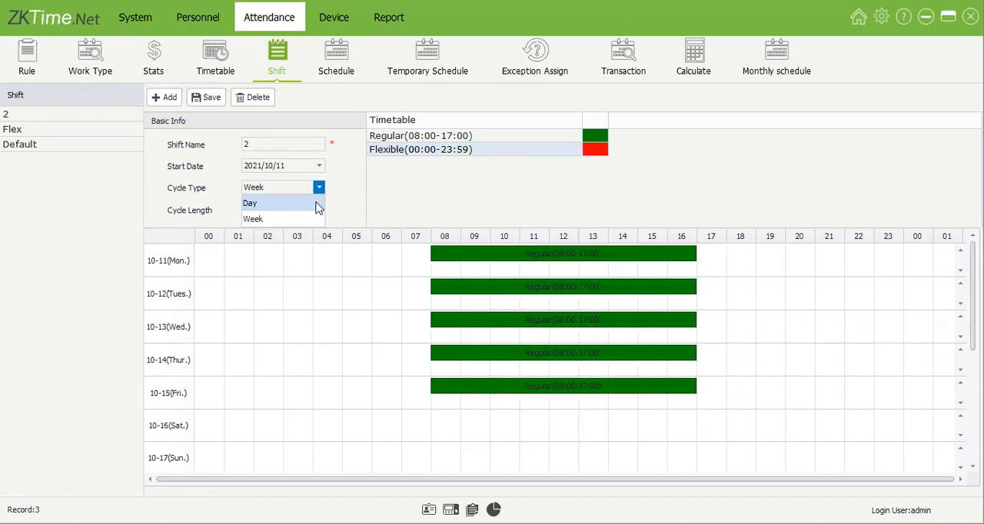
pyautogui.click(318, 206)
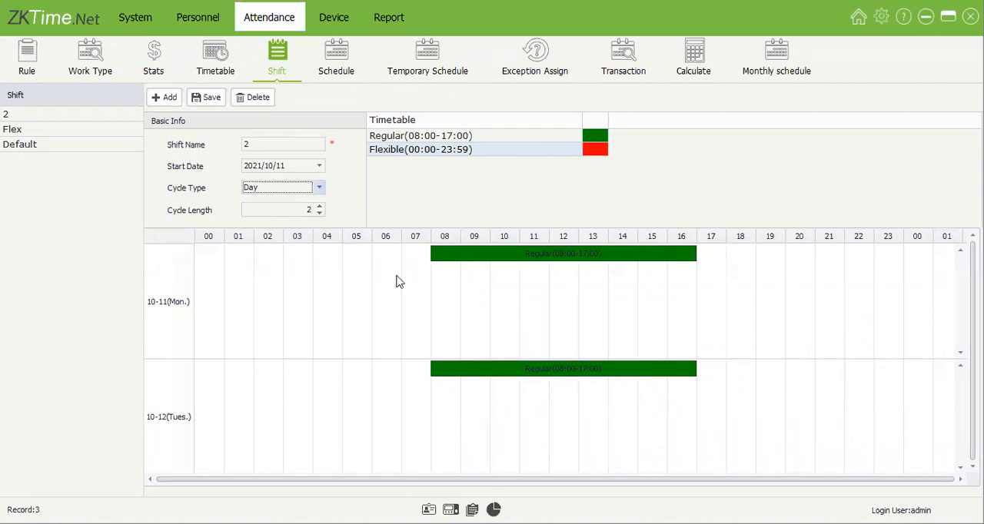
pyautogui.scroll(-1, 577, 384)
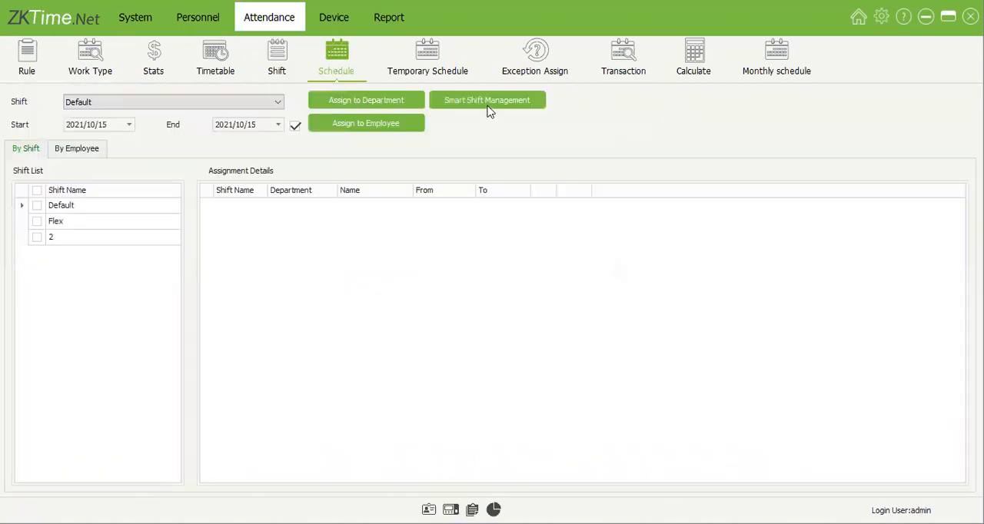
# Step: Go to the shift scheduling area and list the assignments of the Default, Flex and 2 shifts
pyautogui.click(487, 105)
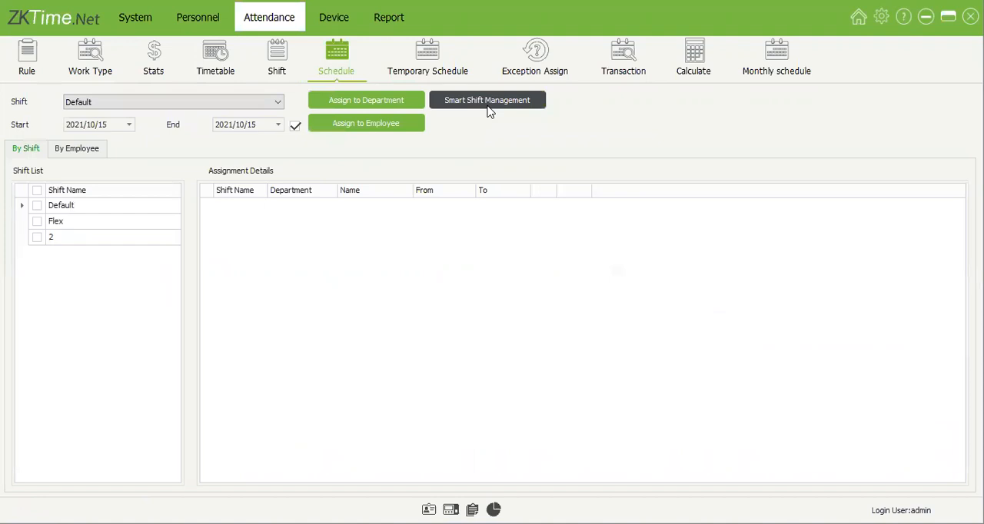
pyautogui.click(136, 208)
pyautogui.click(127, 221)
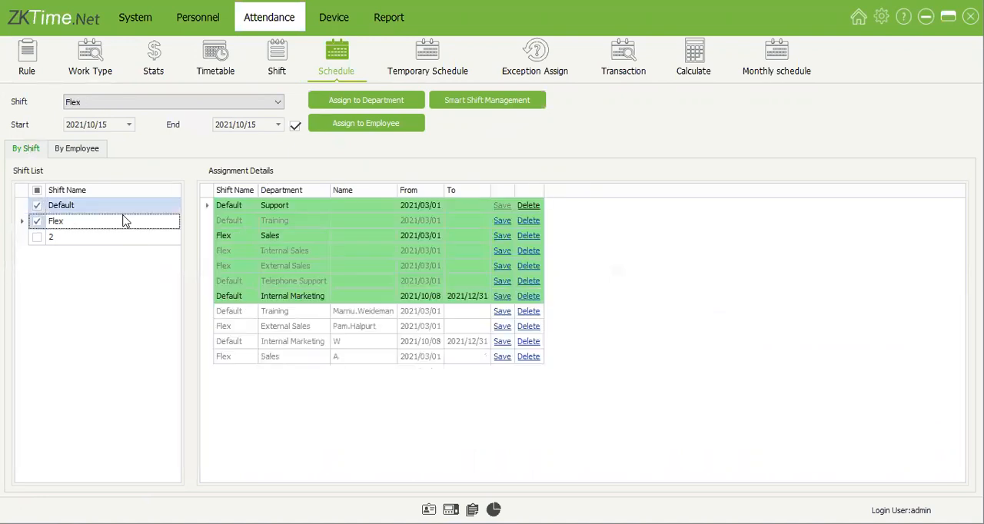
pyautogui.click(40, 191)
pyautogui.click(38, 190)
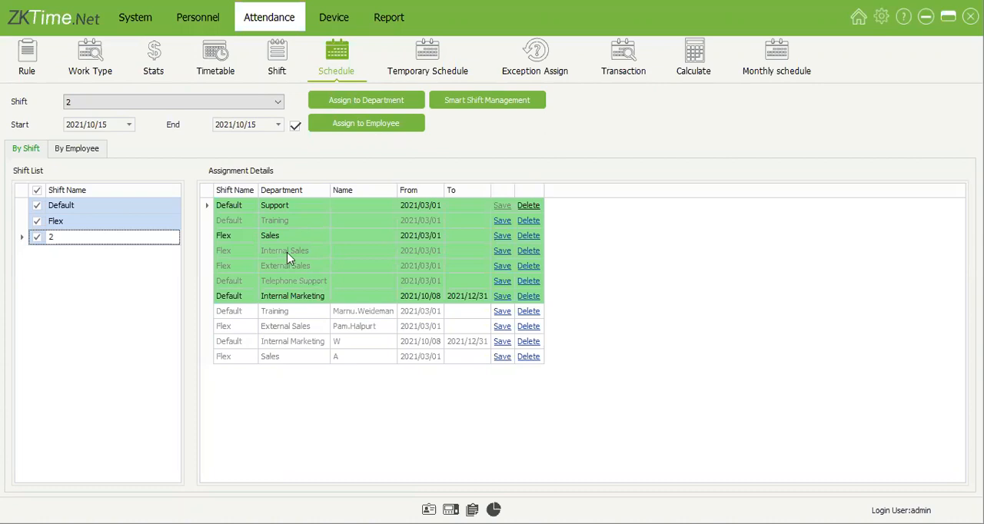
# Step: Examine the shift assignments of the Support, Sales and Internal Marketing departments
pyautogui.click(274, 297)
pyautogui.click(303, 209)
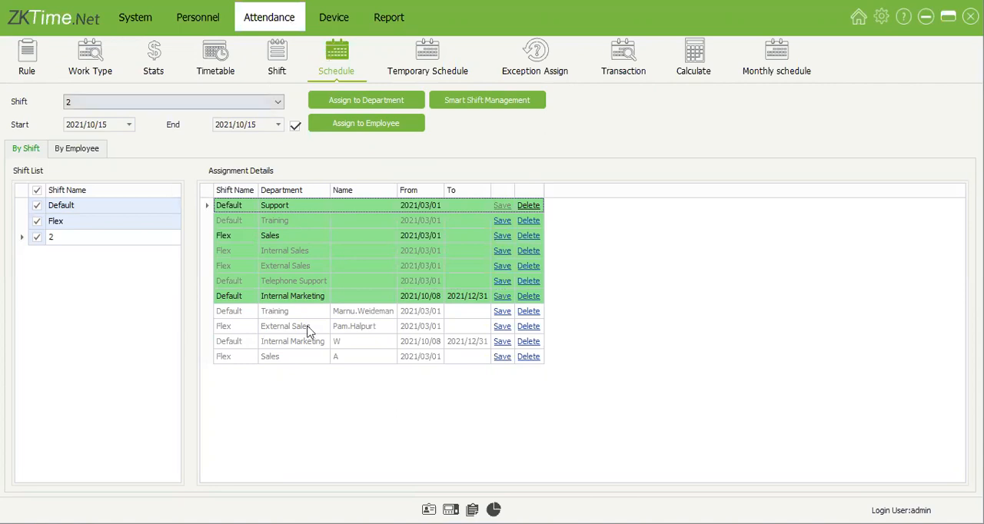
pyautogui.click(298, 238)
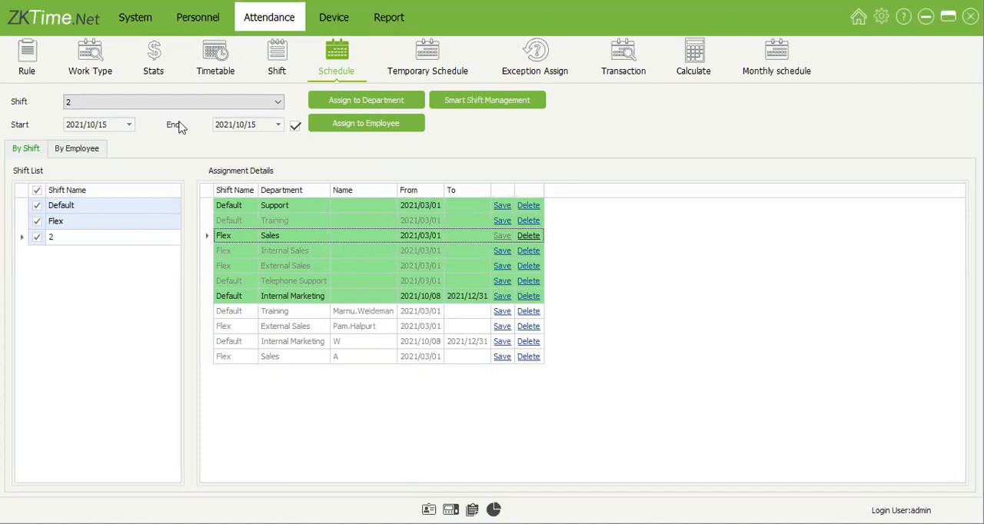
pyautogui.click(321, 295)
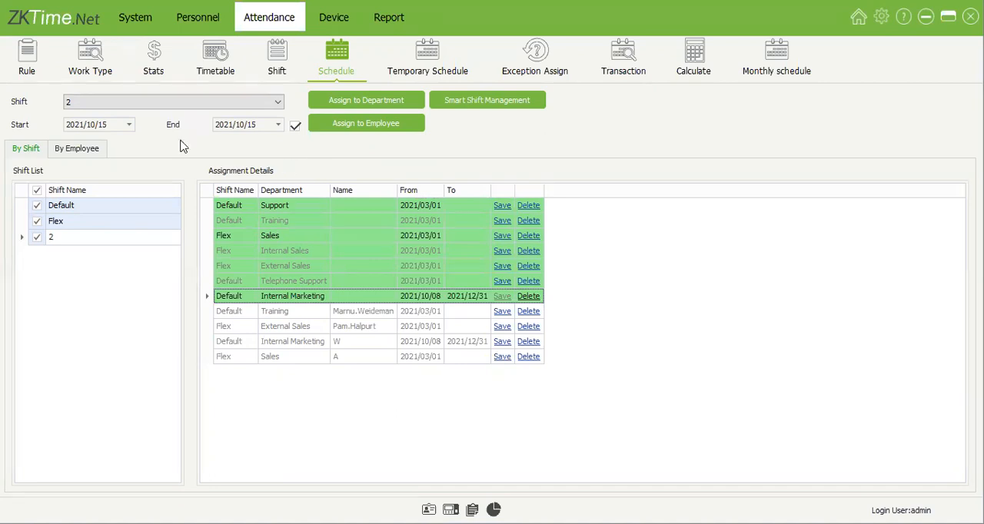
# Step: Set the assignment start date to 2020/10/01 and leave the end date open
pyautogui.click(129, 124)
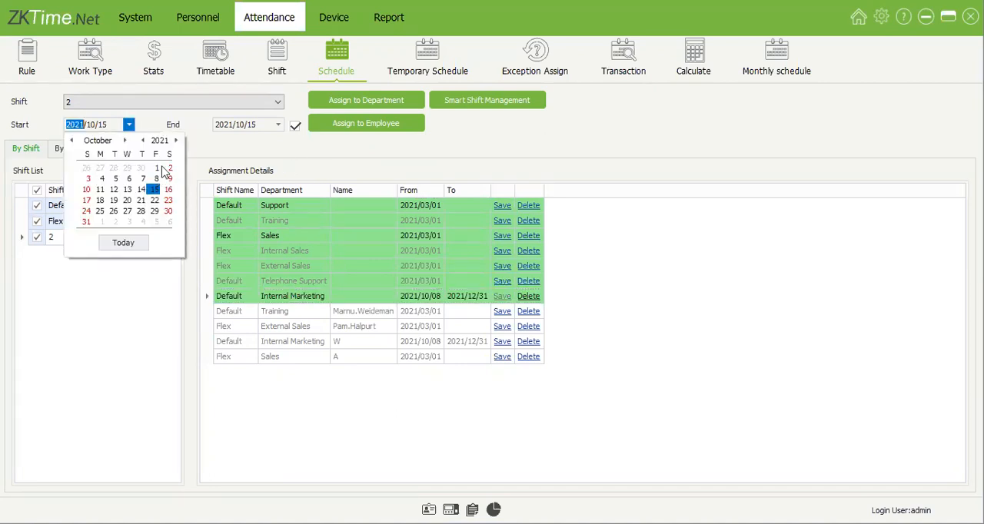
pyautogui.click(143, 141)
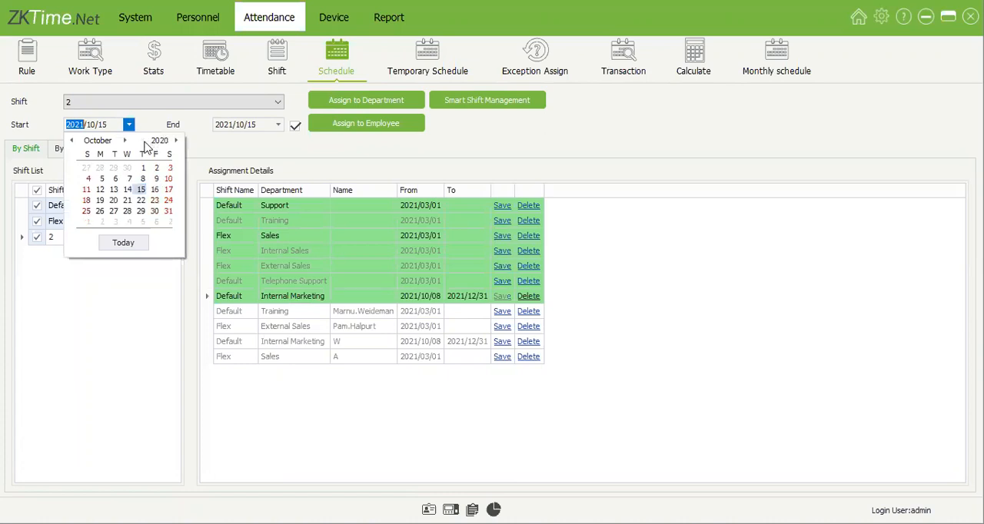
pyautogui.click(143, 168)
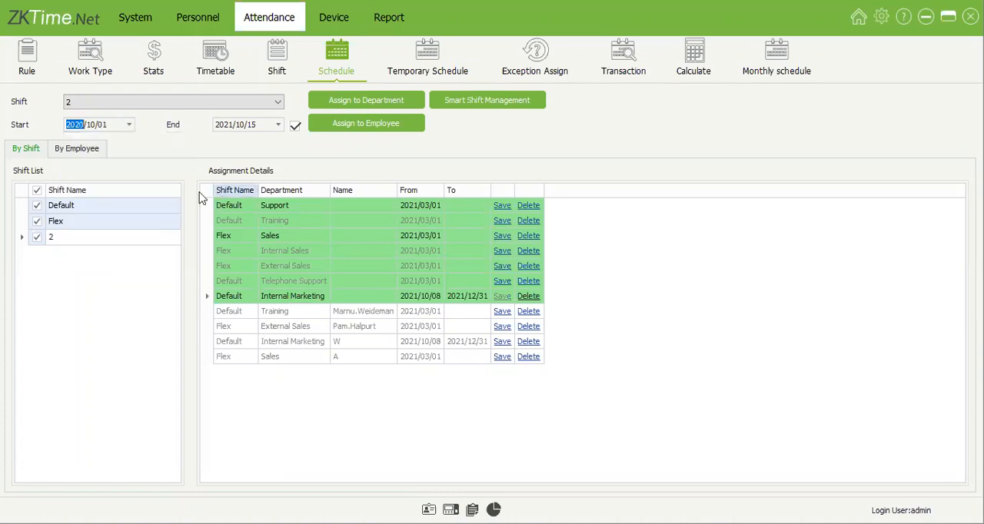
pyautogui.click(293, 128)
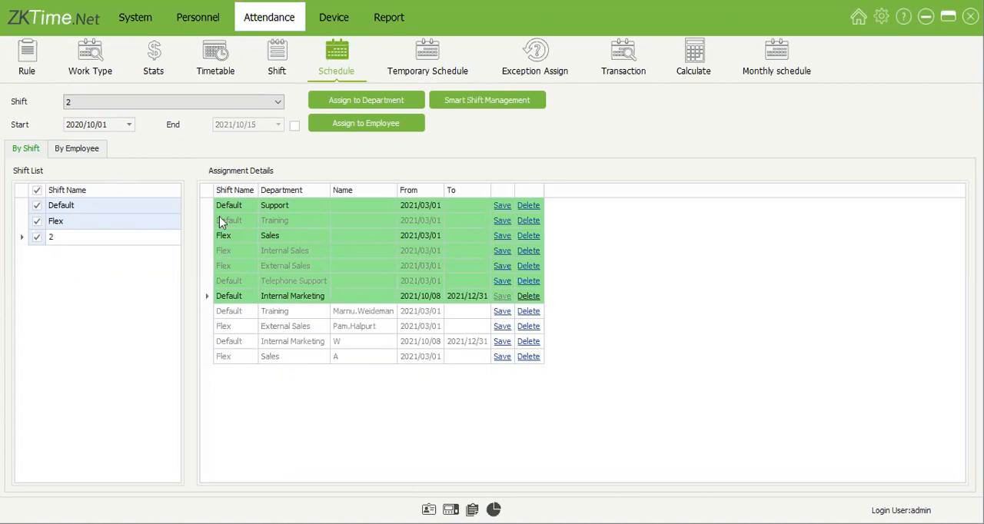
# Step: Assign shift 2 to the employee listed directly under the Marketing department
pyautogui.click(270, 102)
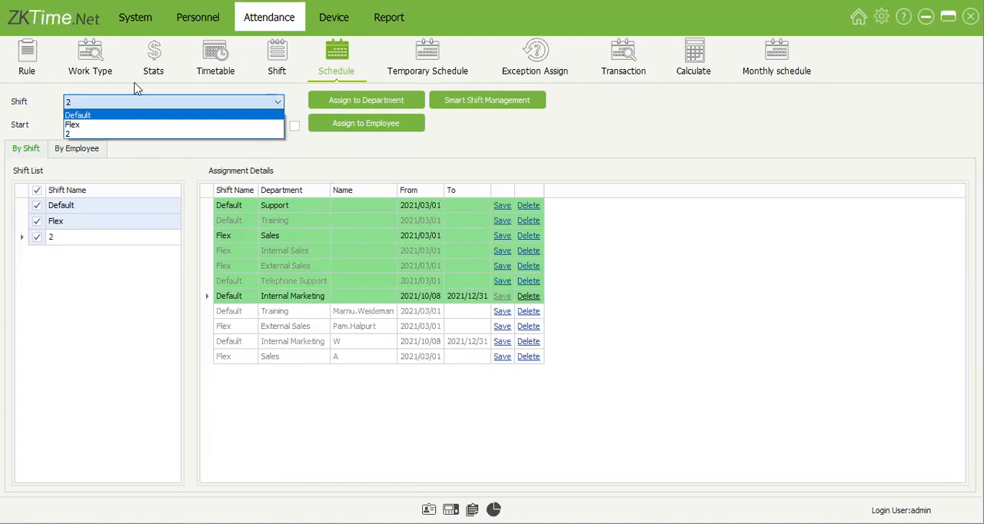
pyautogui.click(285, 142)
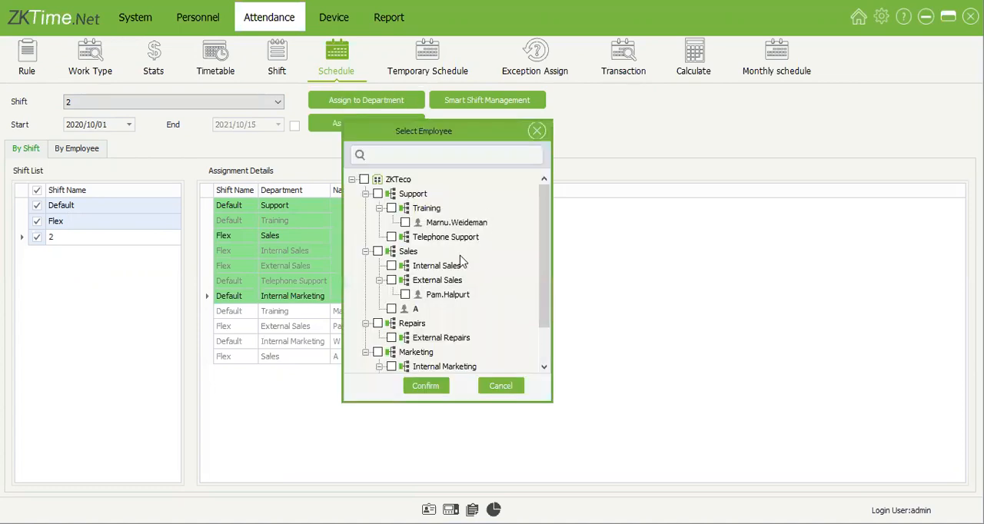
pyautogui.scroll(-1, 454, 265)
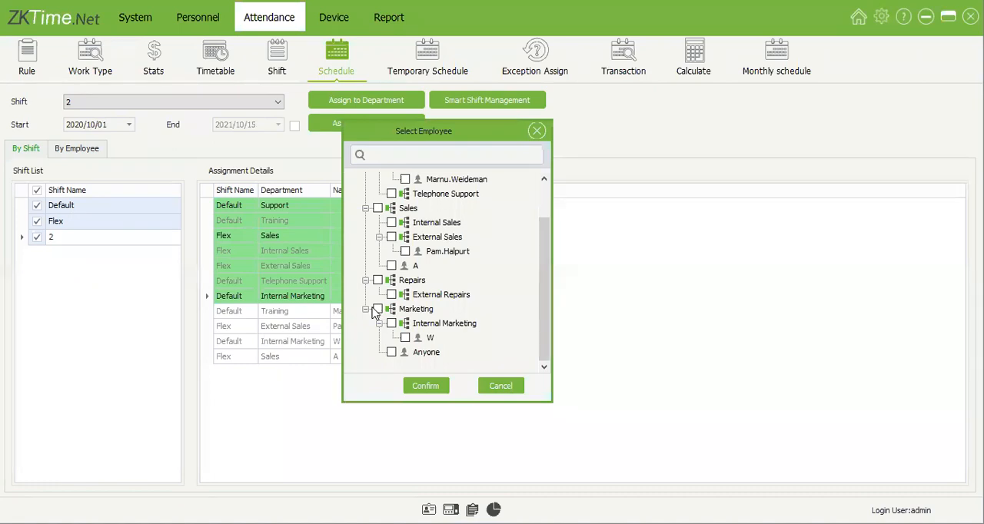
pyautogui.doubleClick(396, 308)
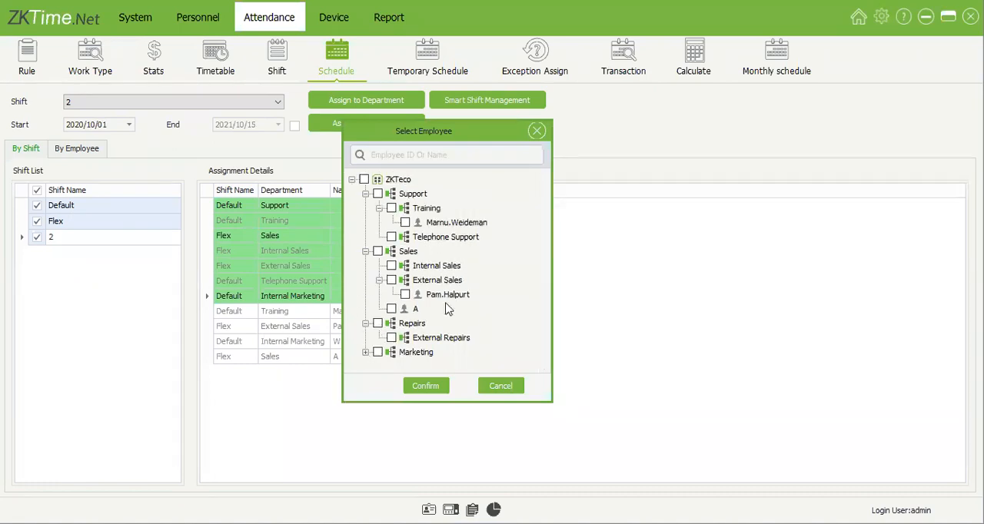
pyautogui.doubleClick(419, 351)
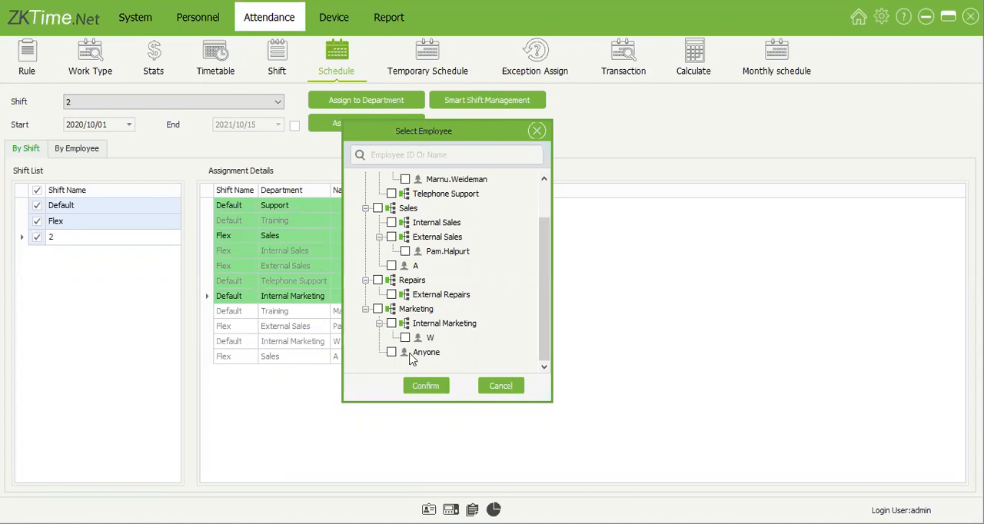
pyautogui.click(391, 352)
pyautogui.click(426, 388)
# Step: Delete the individual shift 2 assignment of the Marketing employee
pyautogui.click(288, 343)
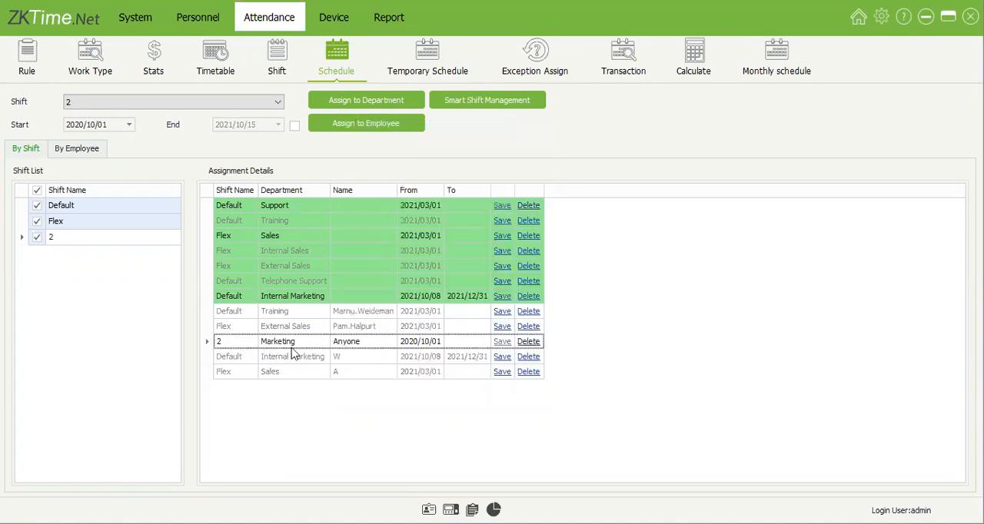
pyautogui.click(415, 345)
pyautogui.click(450, 343)
pyautogui.click(520, 343)
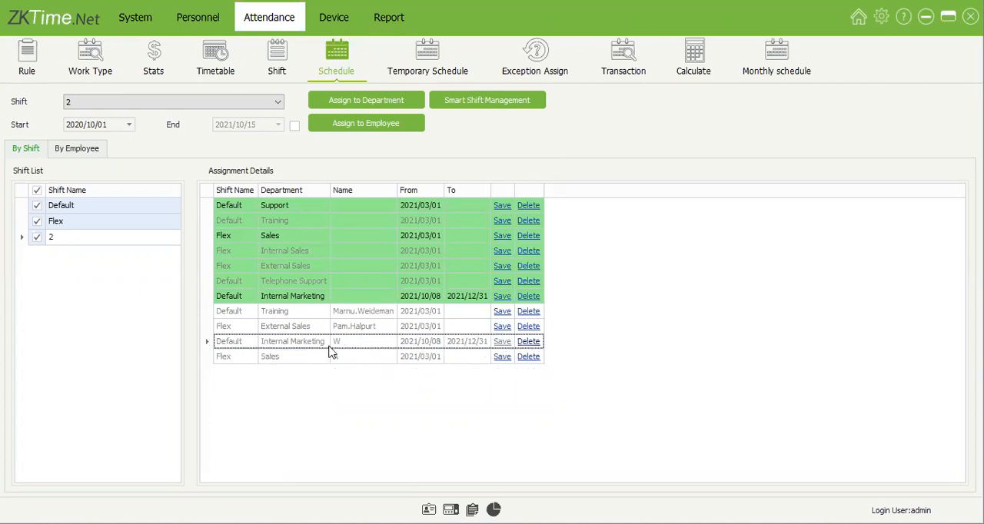
# Step: Assign shift 2 to the Marketing department, including its Internal Marketing subdepartment in the selection
pyautogui.click(392, 105)
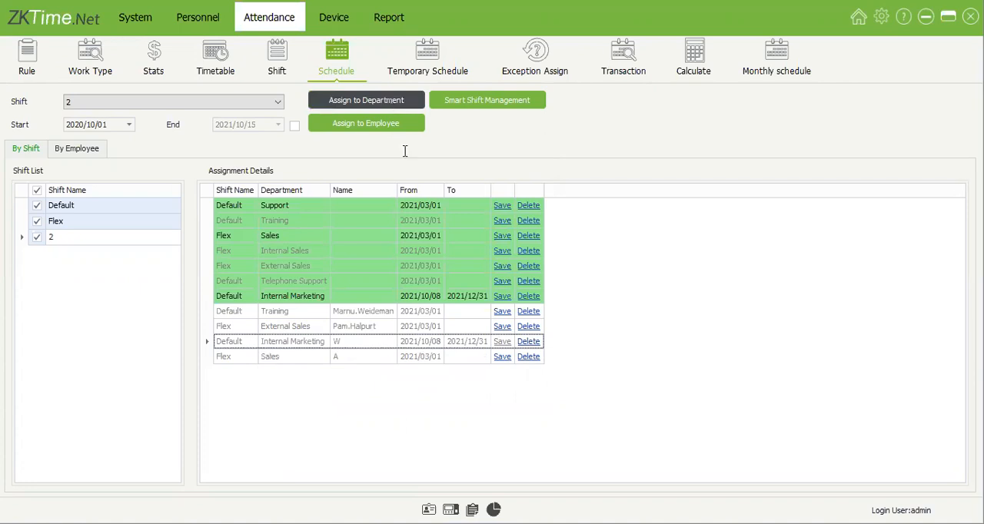
pyautogui.click(396, 310)
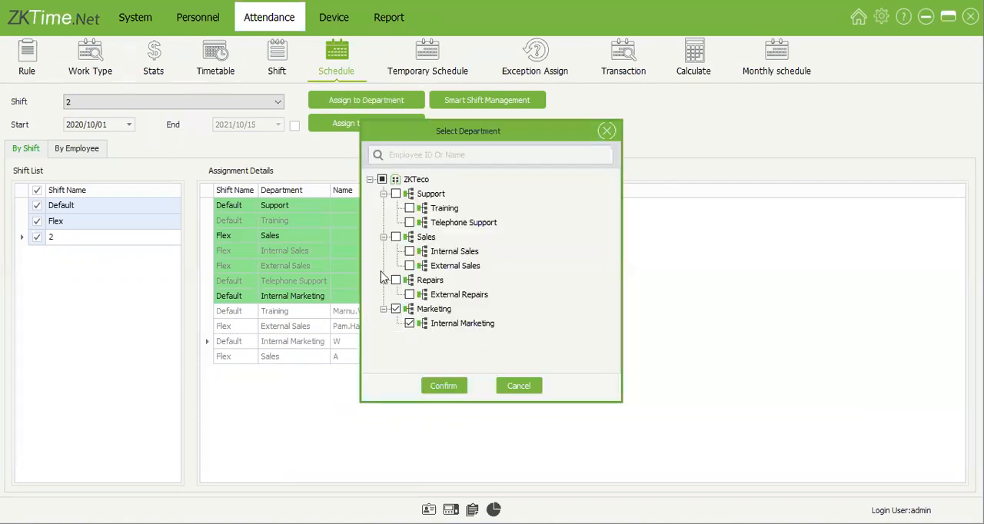
pyautogui.click(450, 388)
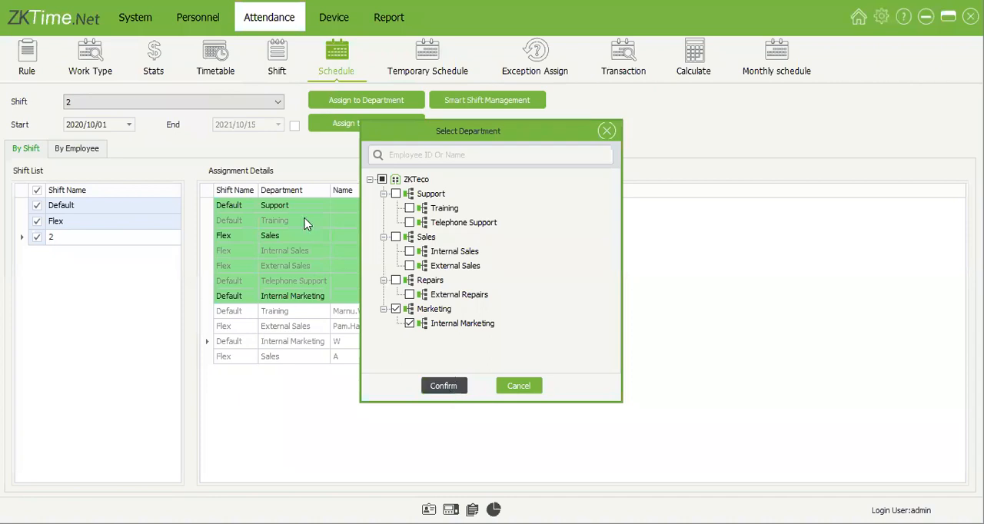
# Step: Compare the Marketing department's shift assignment with those of the Marketing and Internal Marketing employees
pyautogui.click(219, 252)
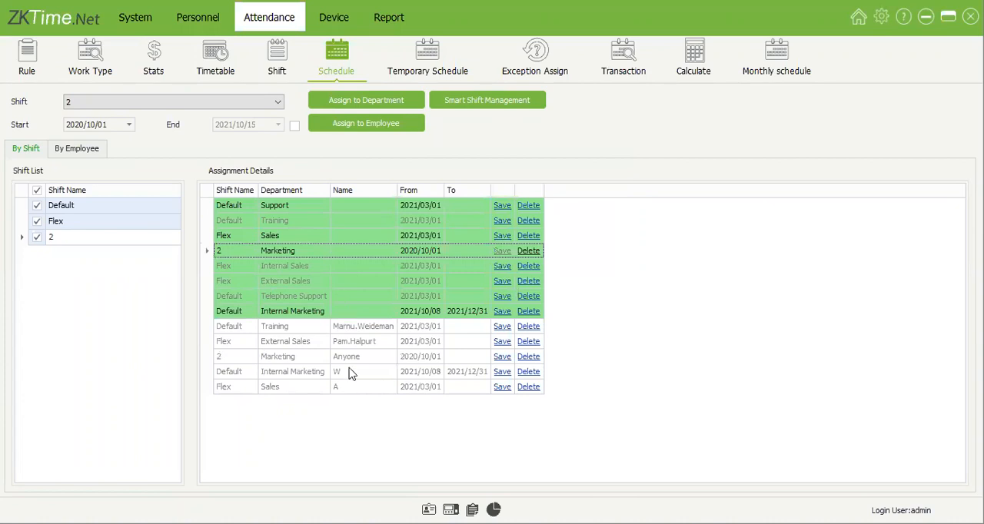
pyautogui.click(271, 360)
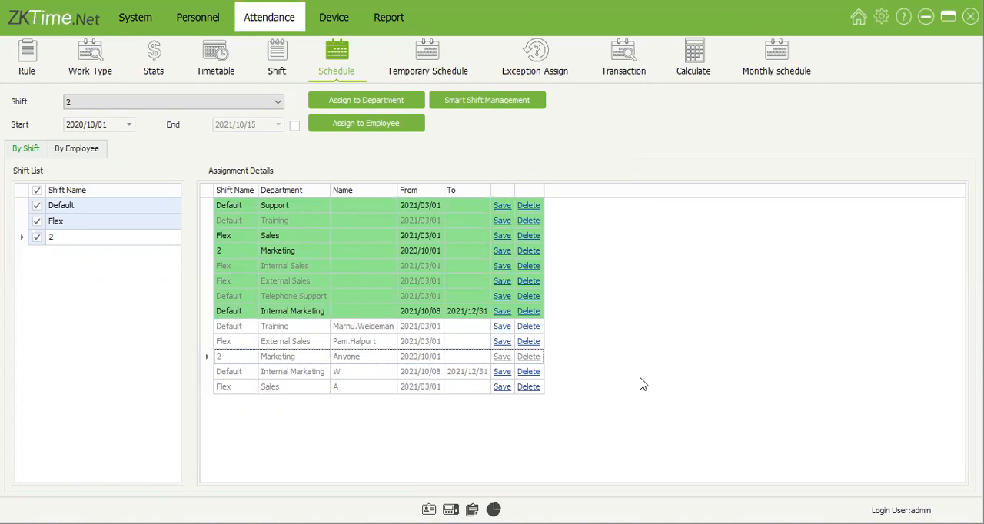
pyautogui.click(319, 376)
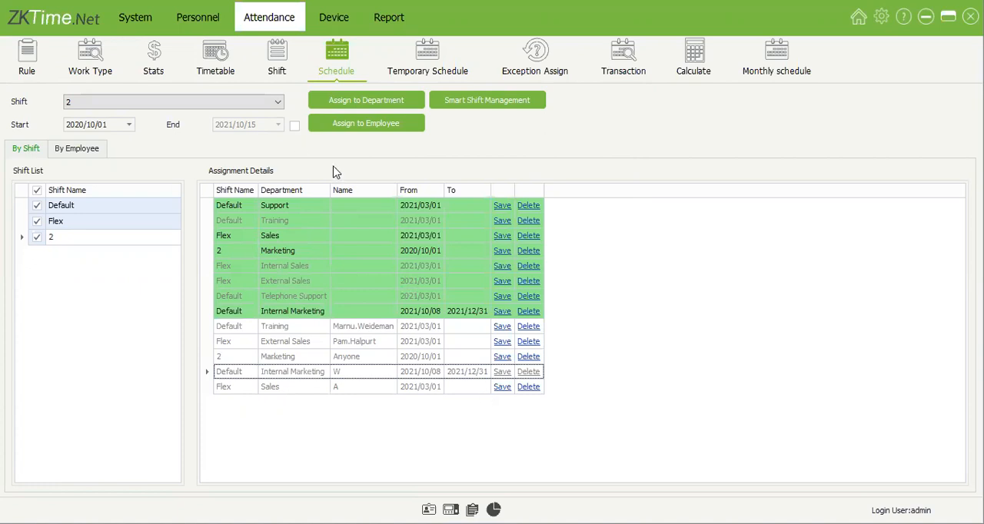
# Step: Try enabling the 2021/10/15 end date for shift assignments, and compare it with the Internal Marketing employee's assignment
pyautogui.click(294, 125)
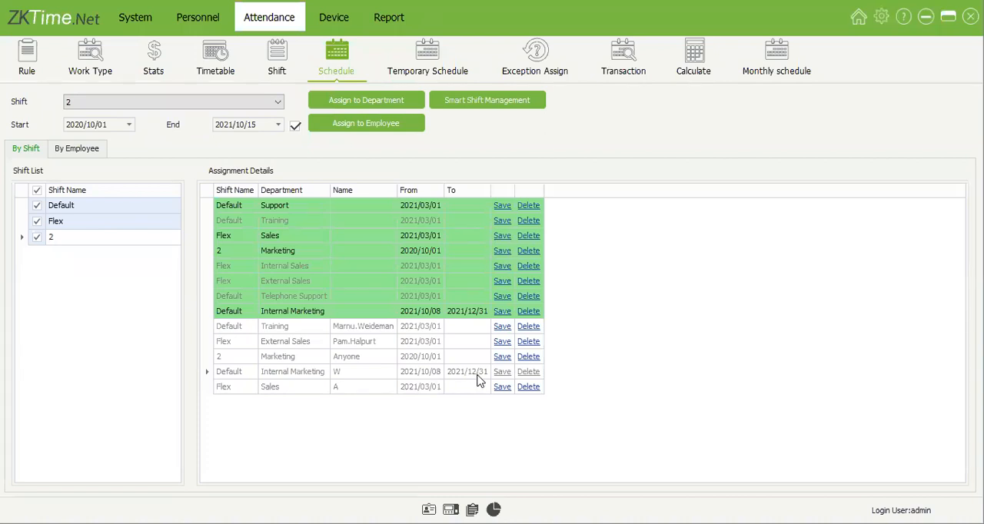
pyautogui.click(304, 376)
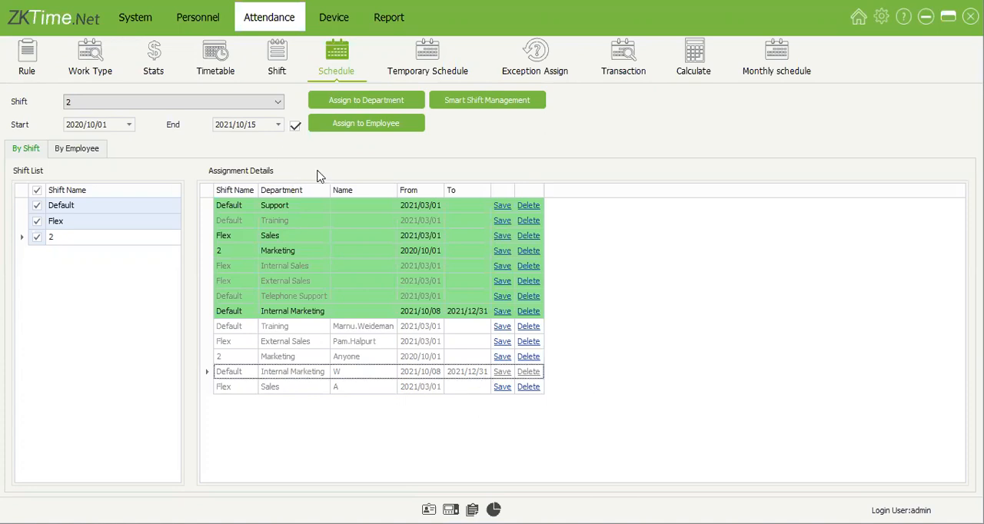
pyautogui.click(296, 126)
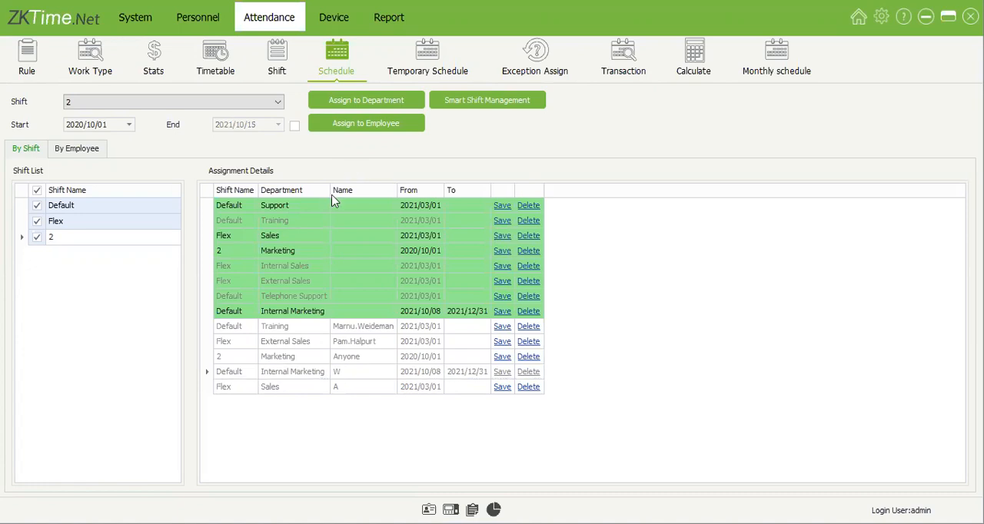
# Step: View the October 2021 temporary schedule of the employee listed directly under Marketing
pyautogui.click(377, 131)
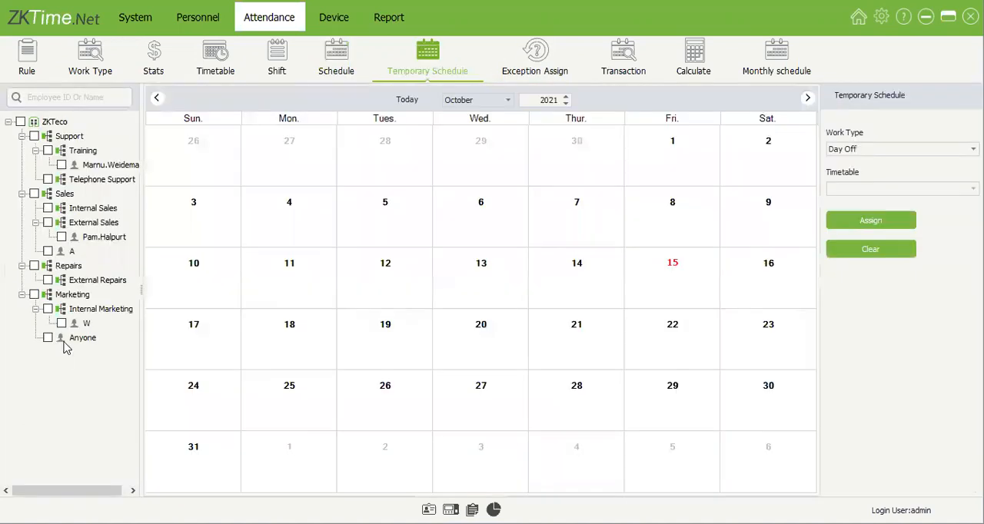
pyautogui.click(83, 338)
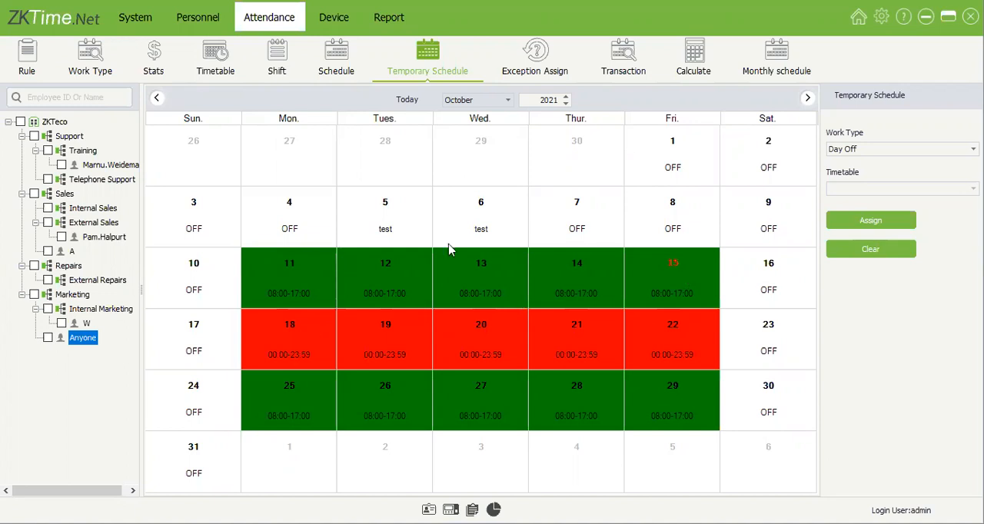
# Step: Compare the October 2021 temporary schedules of the Internal Marketing, Sales, External Sales and Training employees
pyautogui.click(80, 324)
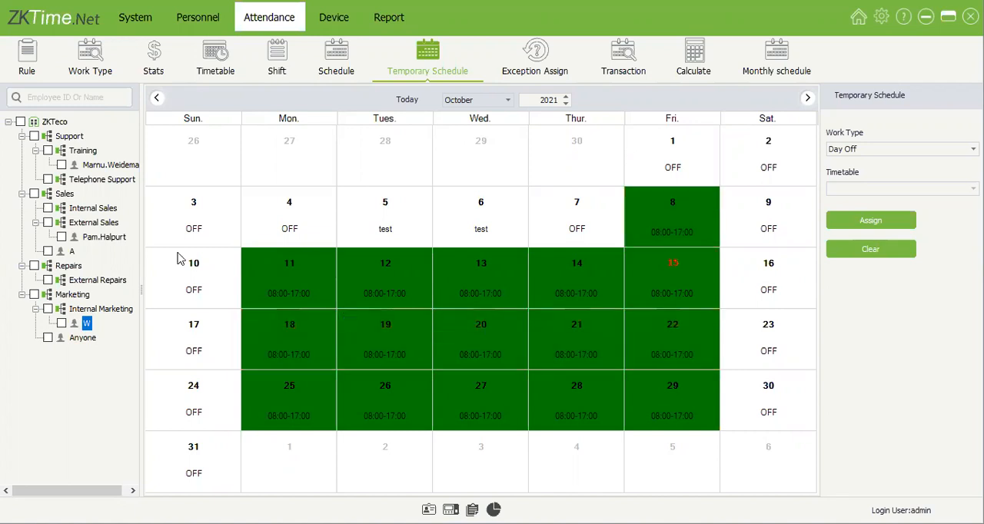
pyautogui.click(75, 253)
pyautogui.click(96, 240)
pyautogui.click(111, 165)
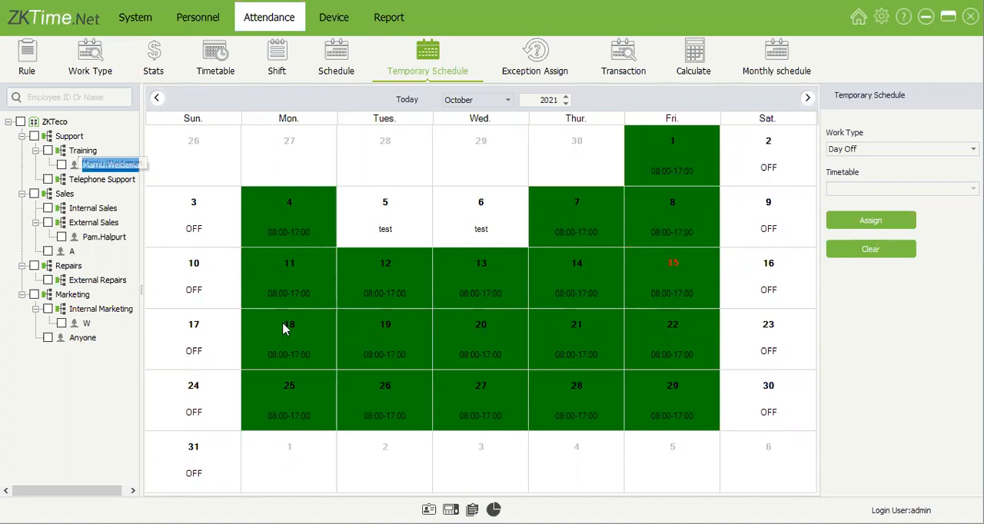
# Step: Examine the 5 and 6 October entries in the schedules of the Training, External Sales and Sales employees
pyautogui.click(478, 214)
pyautogui.click(381, 220)
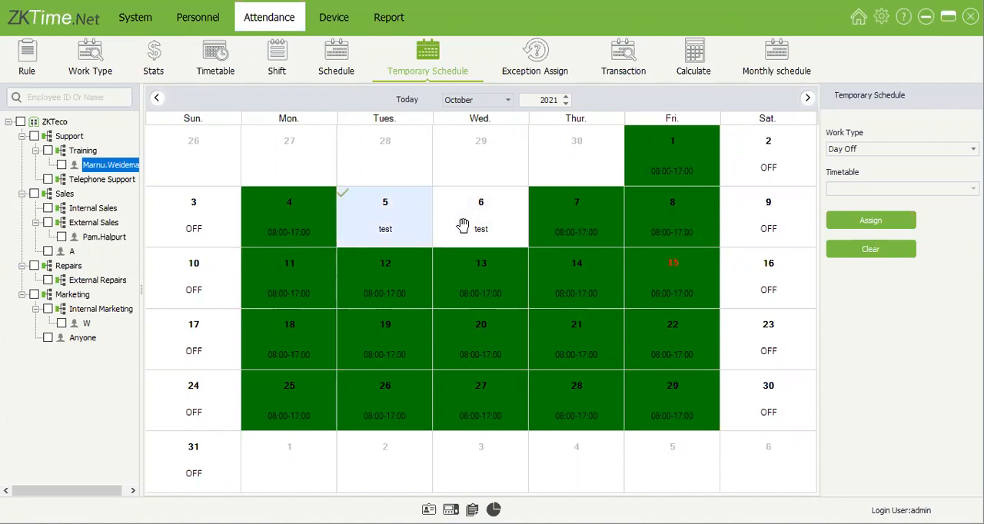
pyautogui.click(462, 225)
pyautogui.click(101, 237)
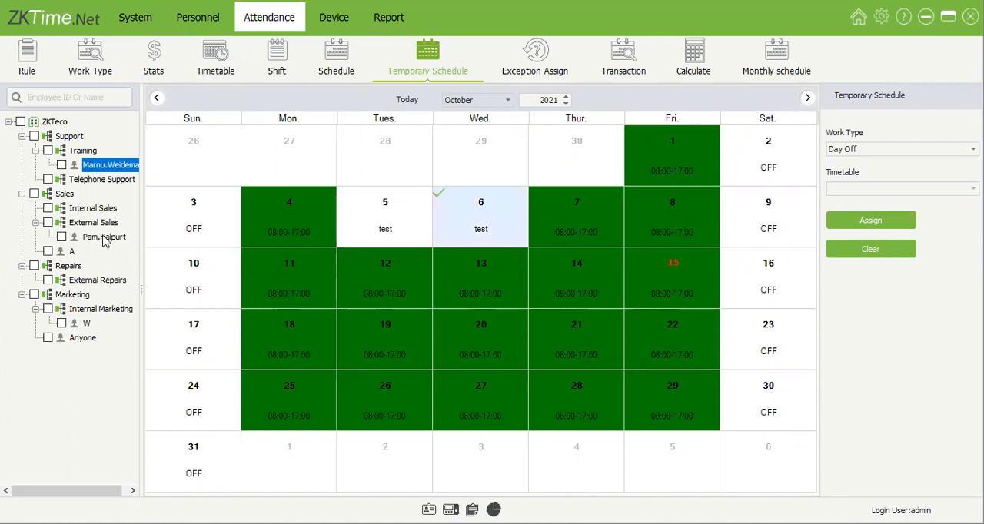
pyautogui.click(419, 233)
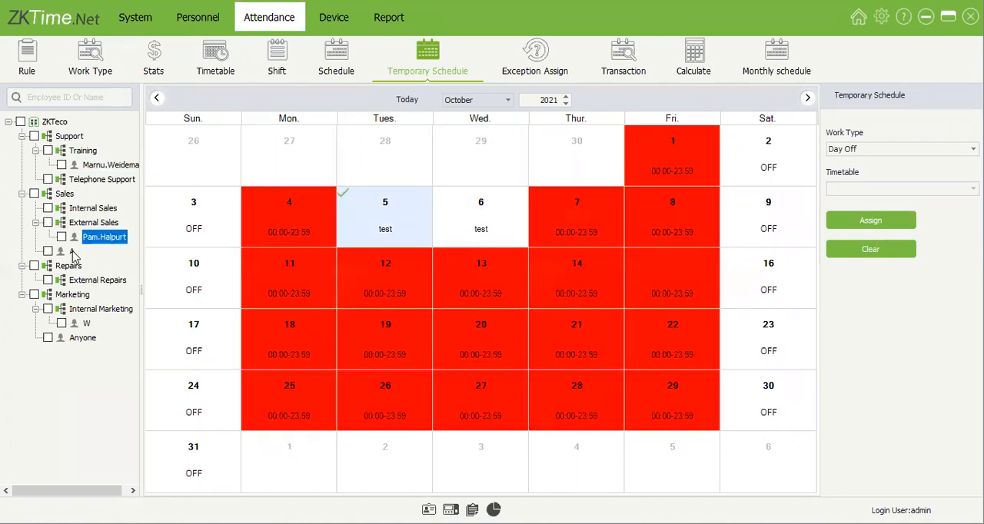
pyautogui.click(71, 252)
pyautogui.click(360, 239)
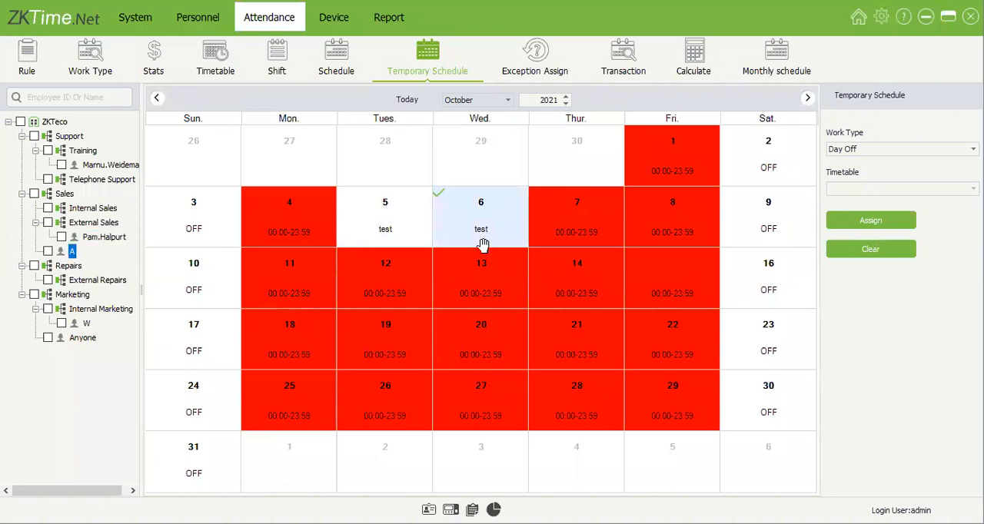
# Step: Try assigning Day Off to 14 October for the employee directly under Marketing, and clear that assignment
pyautogui.click(460, 329)
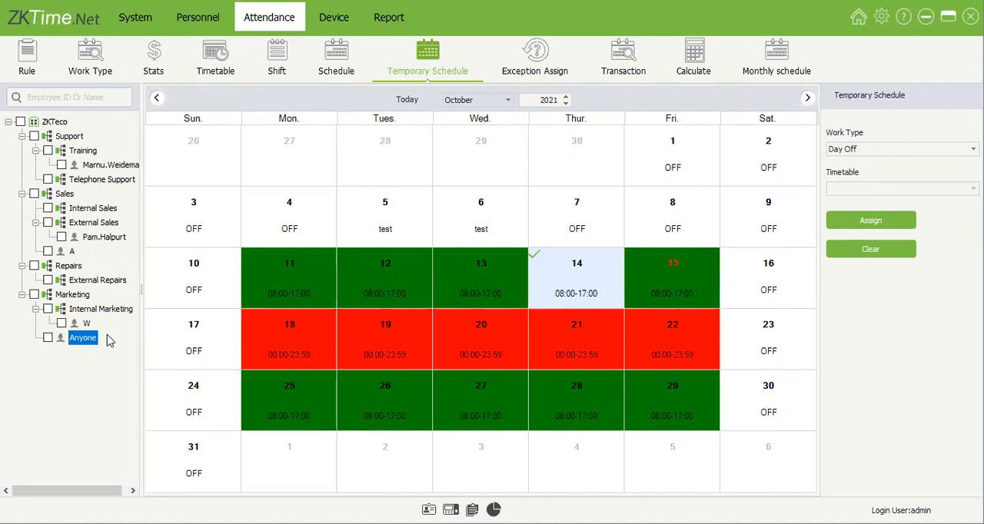
pyautogui.click(48, 338)
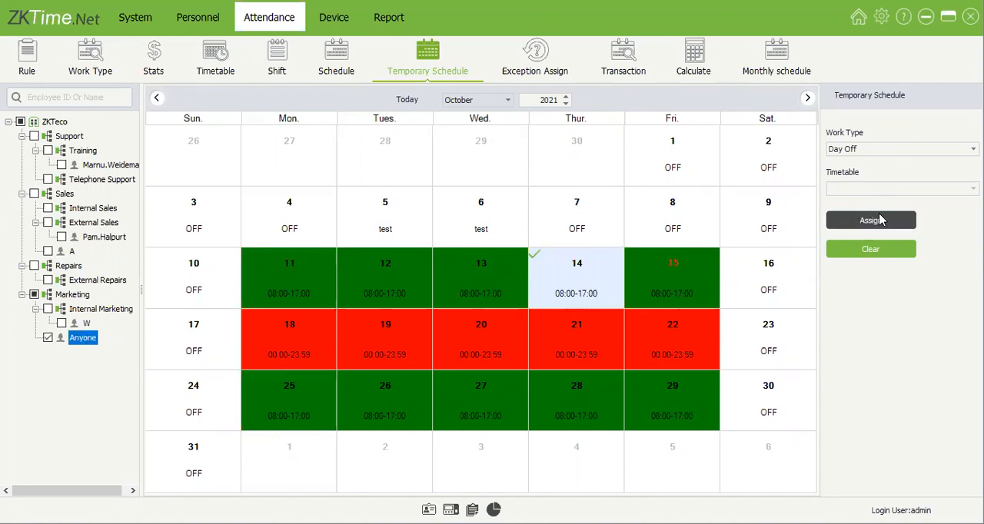
pyautogui.click(876, 220)
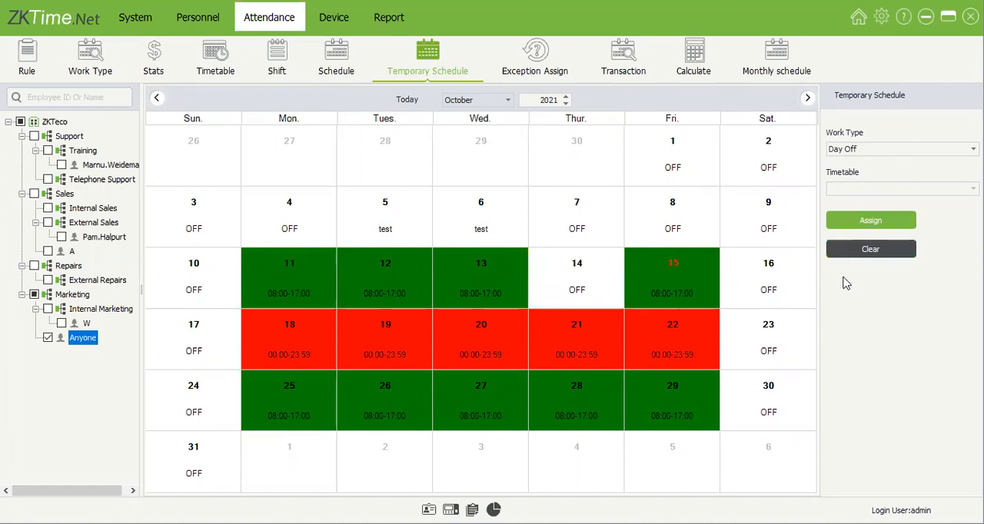
pyautogui.click(576, 286)
pyautogui.click(871, 250)
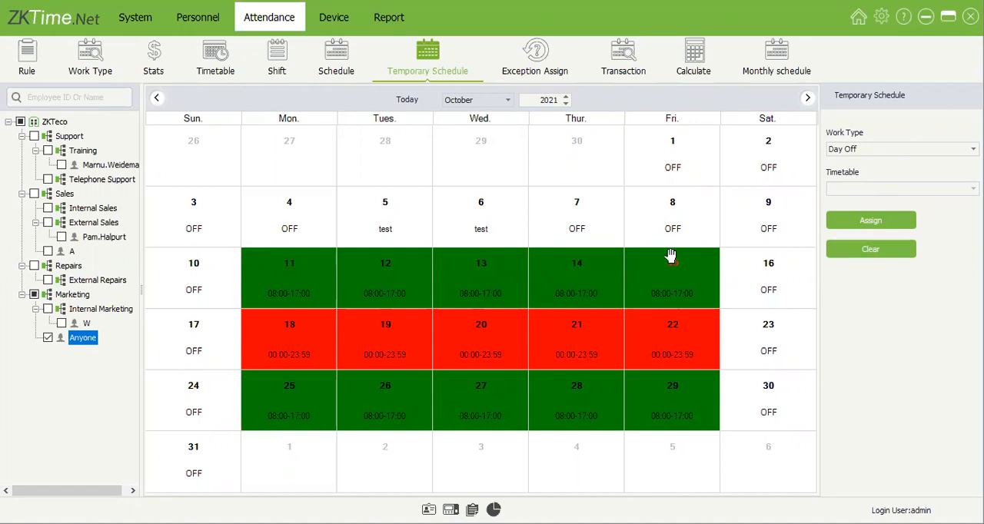
# Step: Assign Normal Work with the Flexible(00:00-23:59) timetable to 14 October for the employee directly under Marketing
pyautogui.click(608, 286)
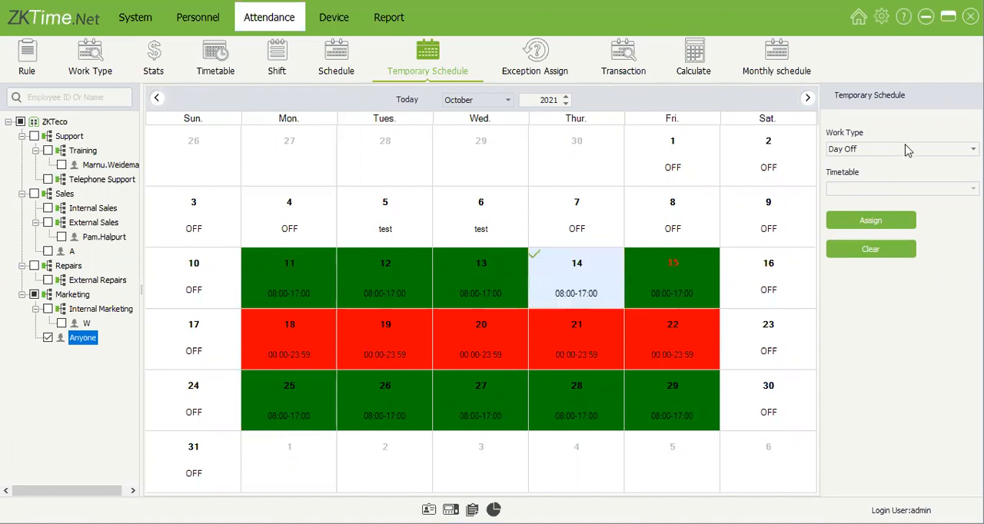
pyautogui.click(884, 192)
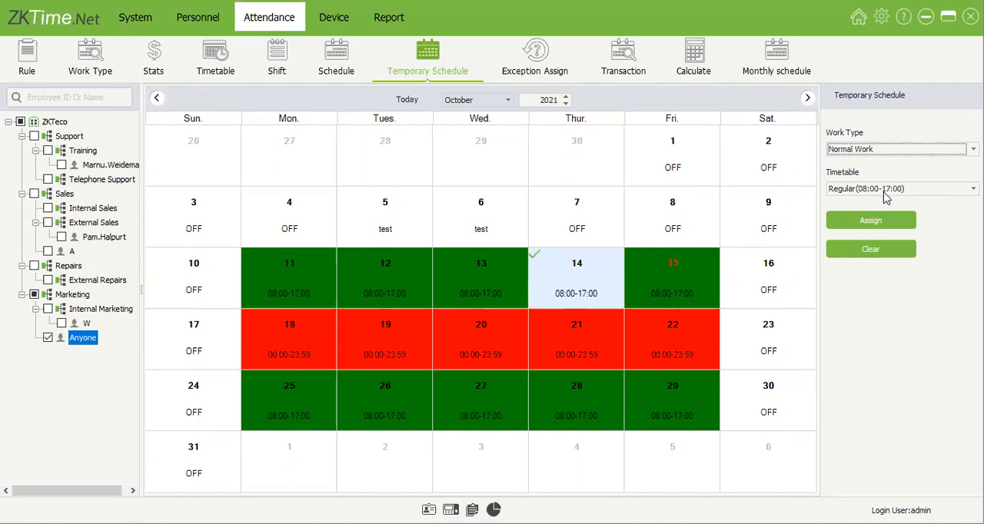
pyautogui.click(883, 190)
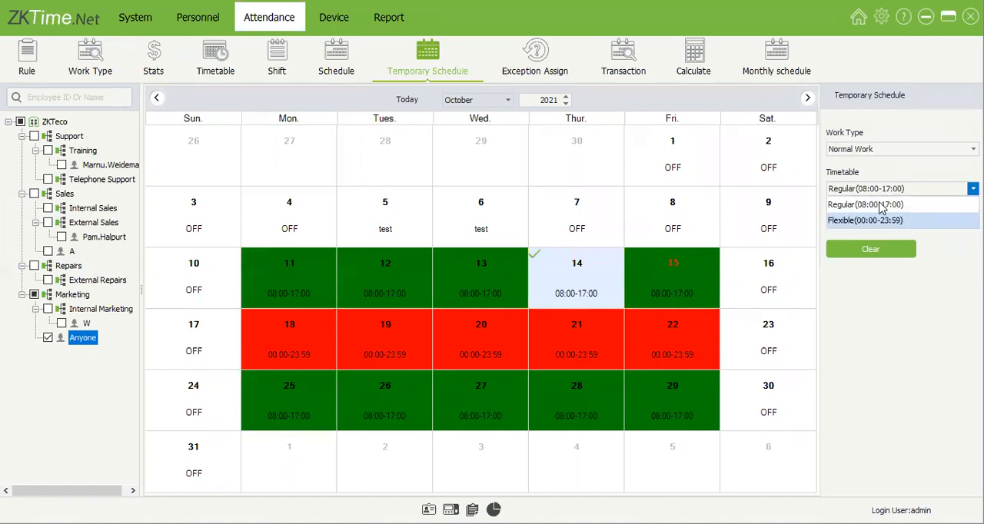
pyautogui.click(879, 222)
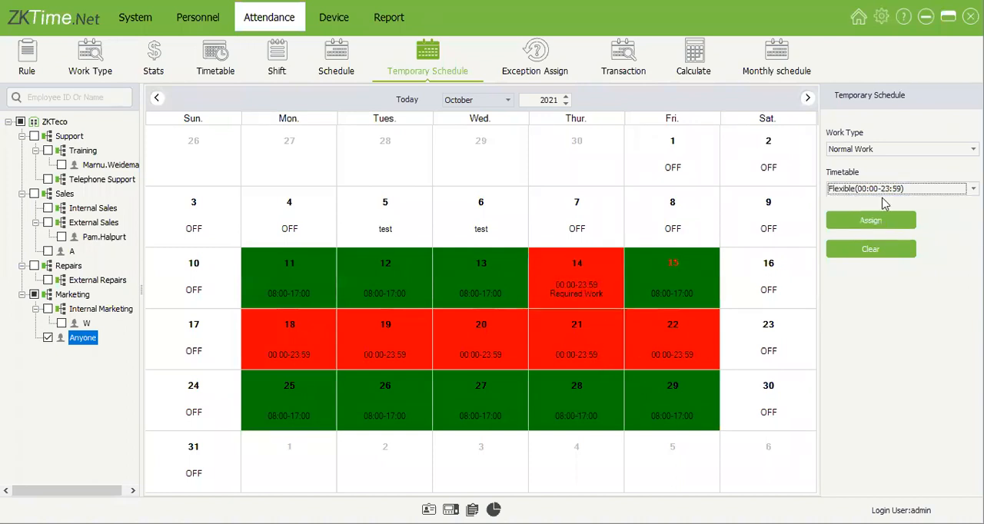
# Step: Assign the Regular(08:00-17:00) timetable to 21 October and the Flexible(00:00-23:59) timetable to 28 October for the same employee
pyautogui.click(867, 224)
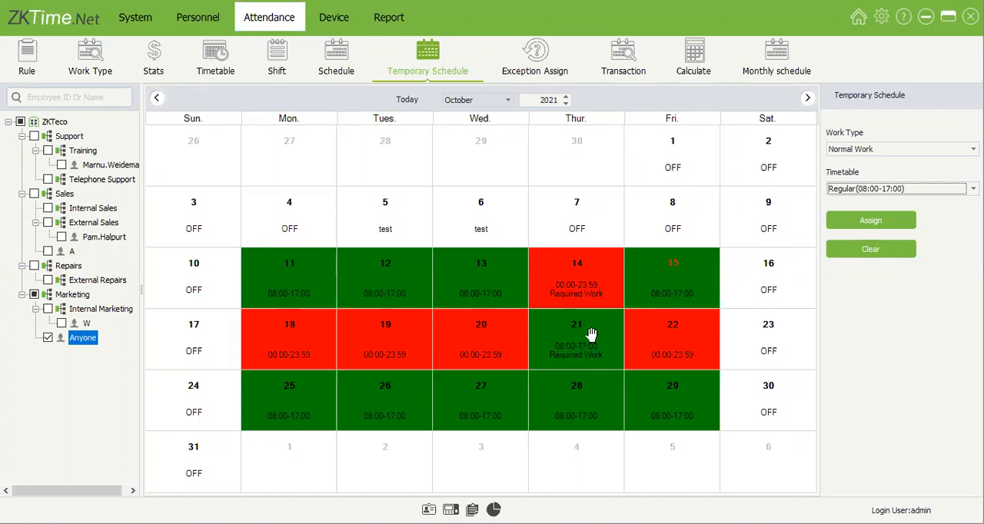
pyautogui.click(589, 401)
pyautogui.click(876, 208)
pyautogui.click(866, 217)
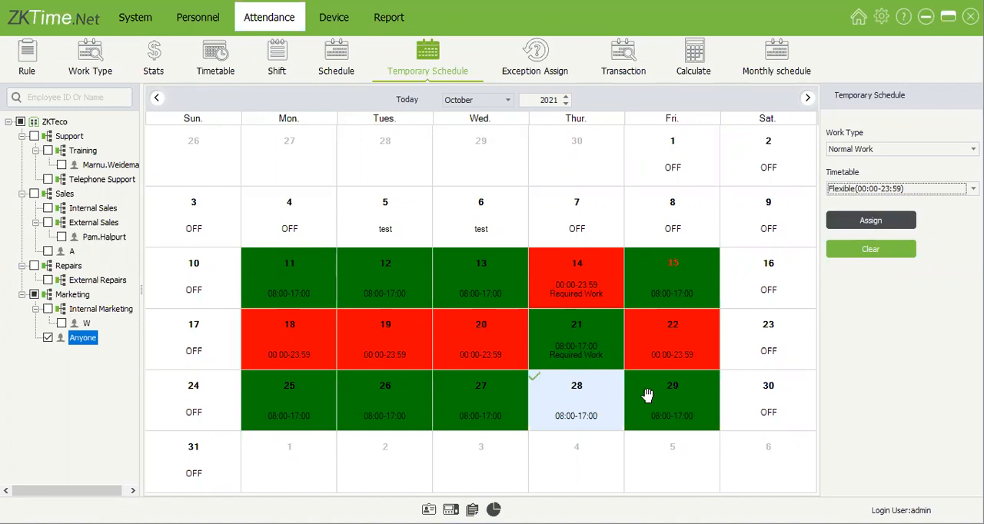
# Step: Clear the temporary assignments on 14, 21 and 28 October for the employee directly under Marketing
pyautogui.moveTo(599, 262); pyautogui.dragTo(584, 402)
pyautogui.click(870, 247)
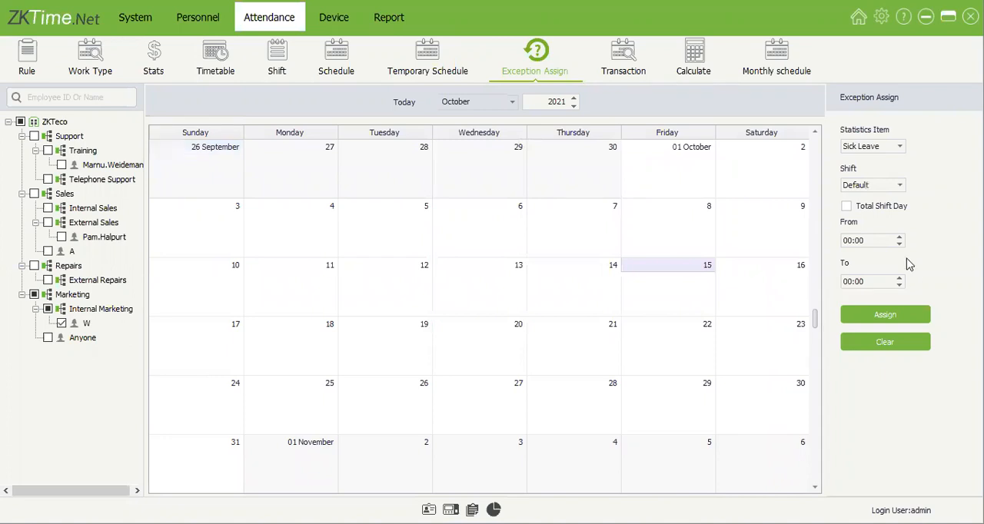
# Step: Assign Sick Leave for the total shift day on 15 October to the Internal Marketing employee as an exception
pyautogui.click(898, 146)
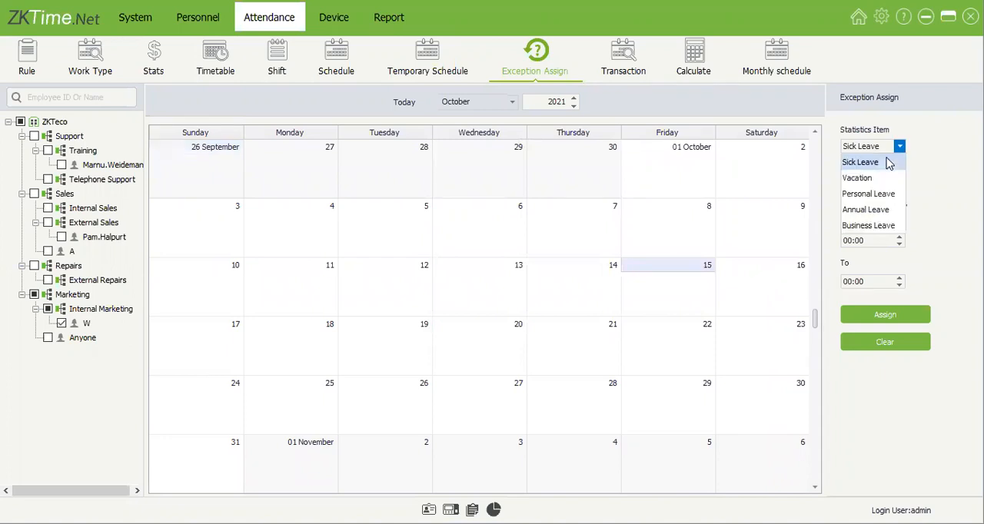
pyautogui.click(930, 184)
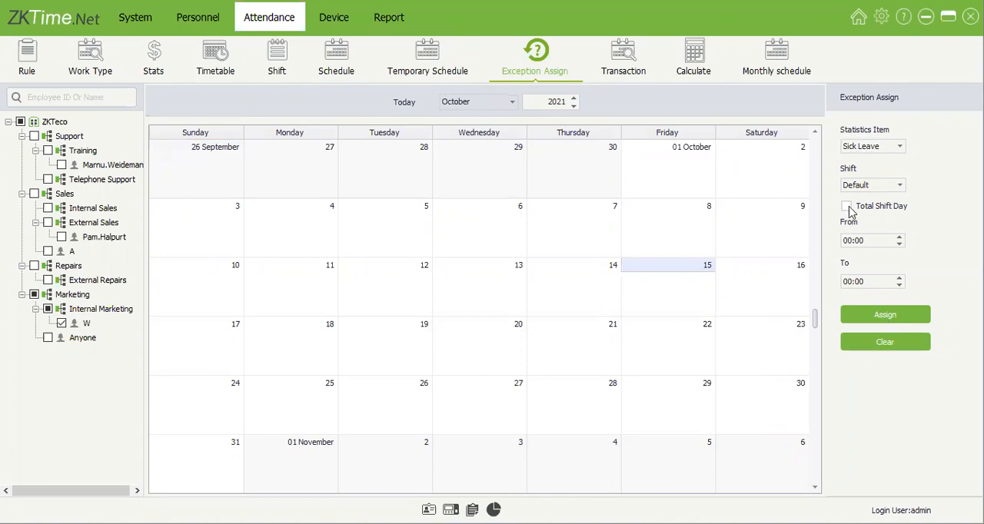
pyautogui.click(846, 206)
pyautogui.click(883, 315)
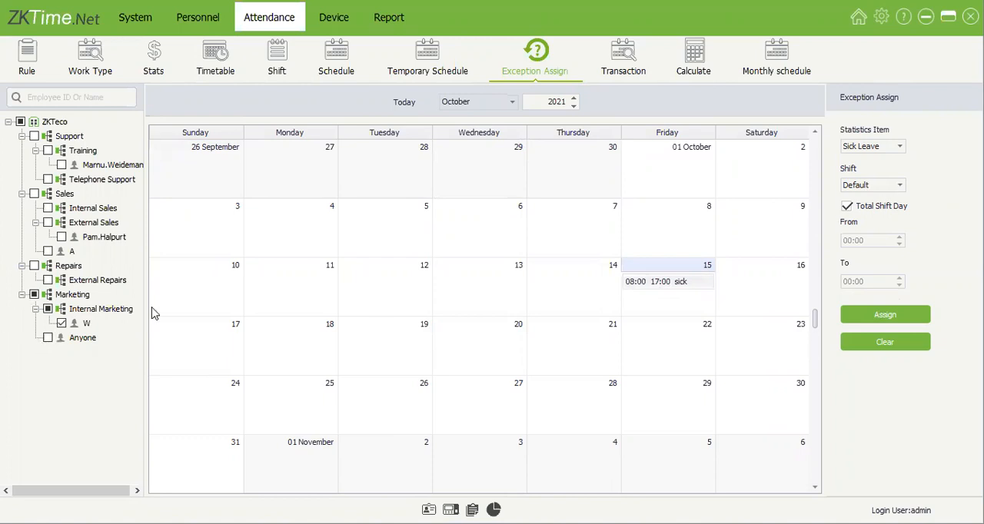
# Step: Assign the Internal Marketing employee Sick Leave from 08:00 to 10:00 on 14 October, and try clearing the exceptions on 13 to 16 October
pyautogui.click(848, 208)
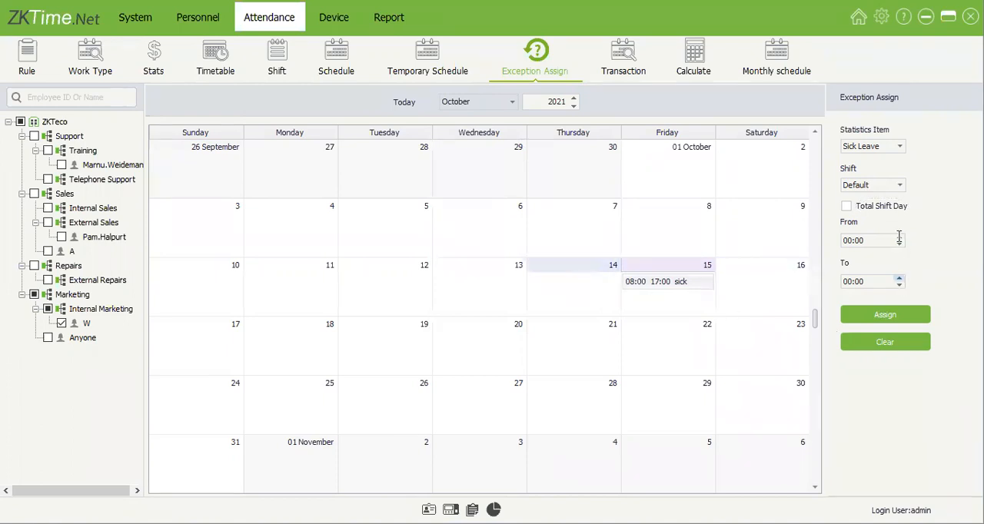
pyautogui.click(849, 240)
pyautogui.write('08')
pyautogui.click(849, 281)
pyautogui.write('10')
pyautogui.click(886, 314)
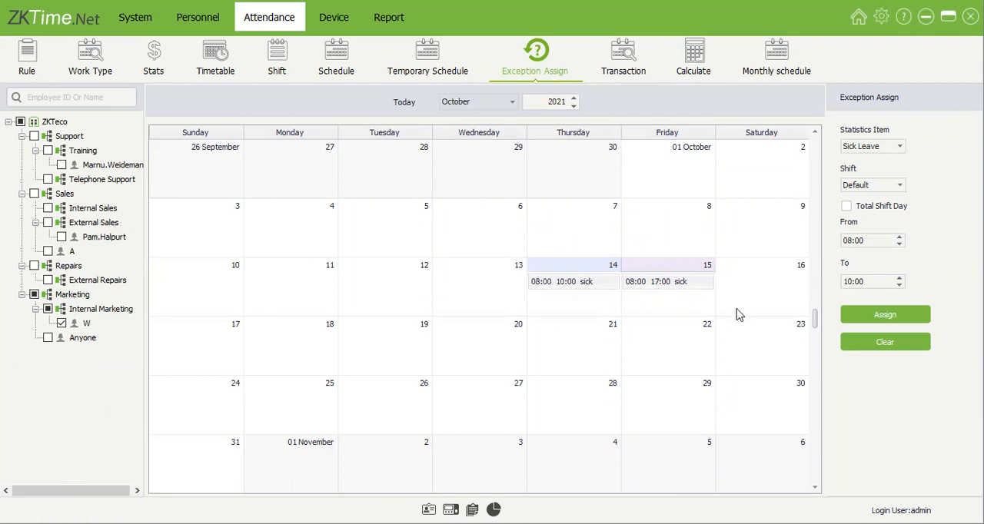
pyautogui.click(908, 349)
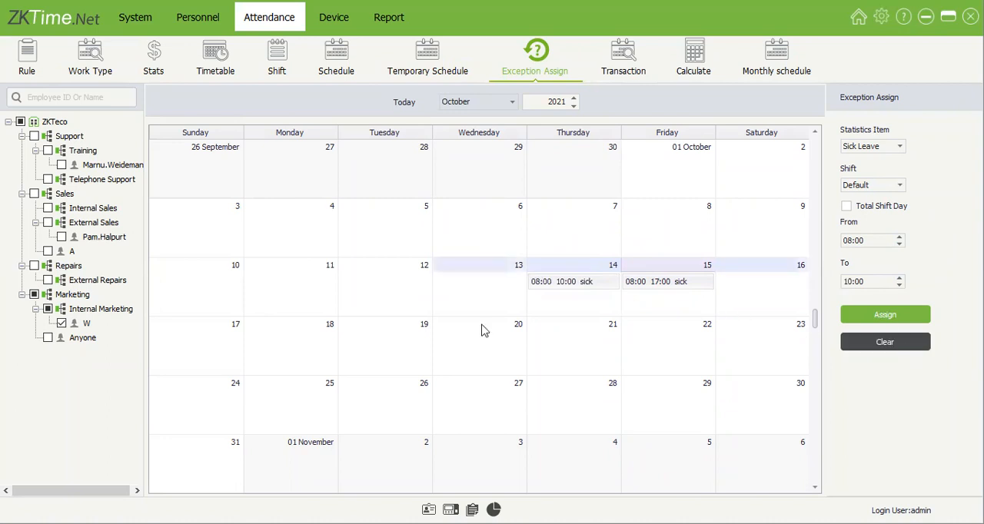
# Step: Search the attendance transactions from 2021/10/01 to 2021/10/15 for the Training employee and the employee directly under Marketing
pyautogui.click(642, 71)
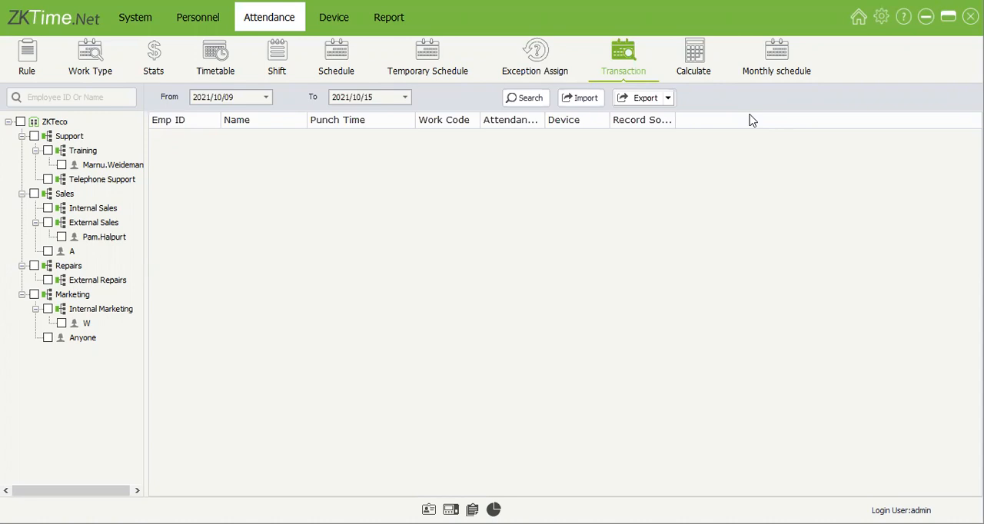
pyautogui.click(61, 324)
pyautogui.click(64, 339)
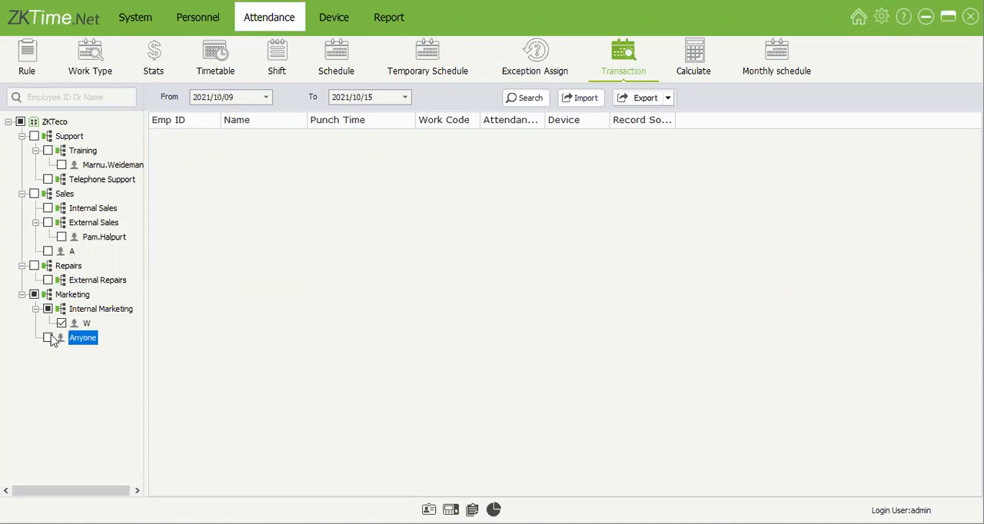
pyautogui.click(48, 338)
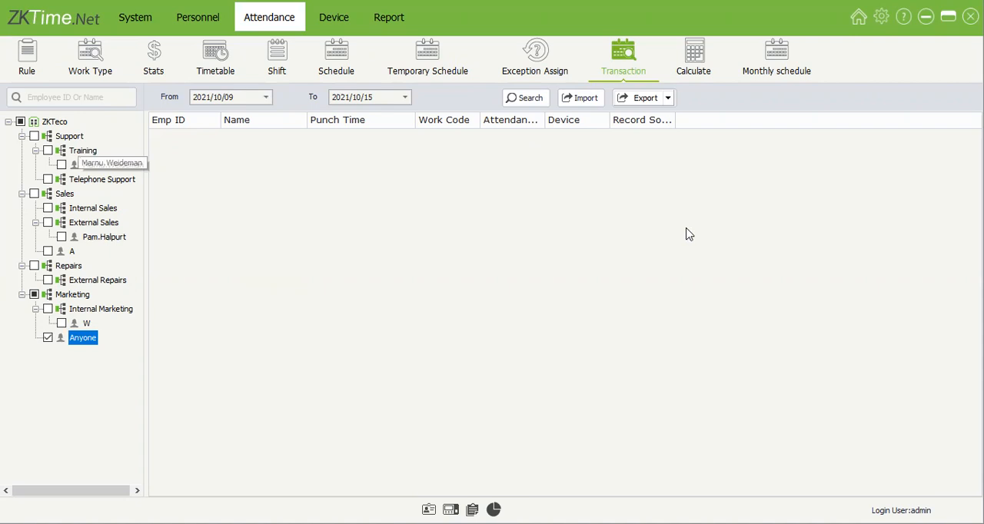
pyautogui.click(61, 165)
pyautogui.click(266, 97)
pyautogui.click(335, 163)
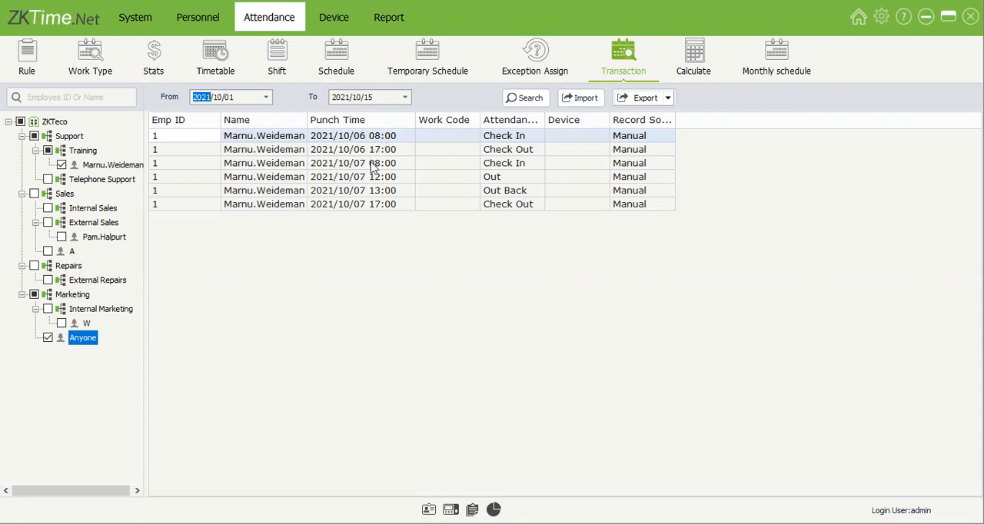
# Step: Examine the attendance statuses of the Training employee's punches on 2021/10/07
pyautogui.click(511, 178)
pyautogui.click(512, 190)
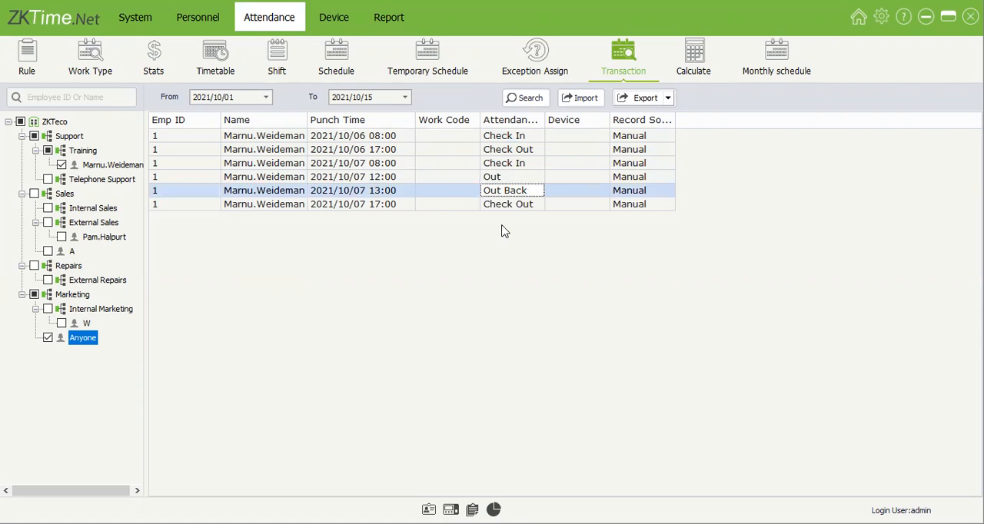
pyautogui.click(500, 204)
pyautogui.click(500, 166)
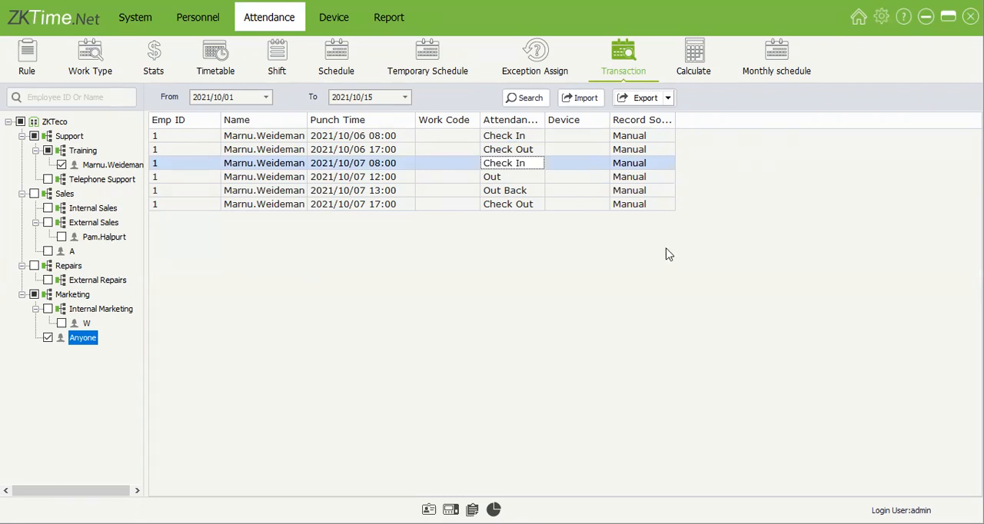
# Step: Calculate the Training employee's attendance from 2021/10/01 to 2021/10/15, and view the summary for 2021/10/06
pyautogui.click(700, 67)
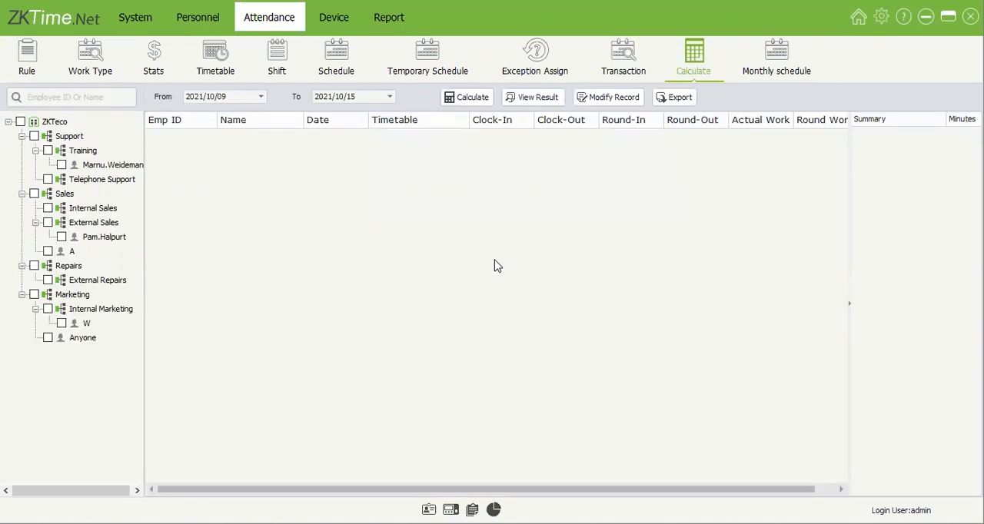
pyautogui.click(61, 164)
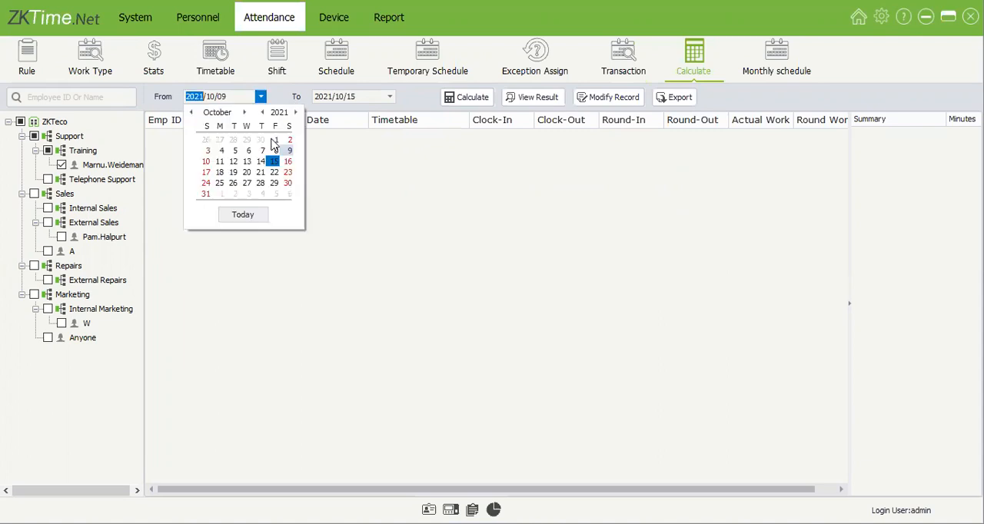
pyautogui.click(273, 141)
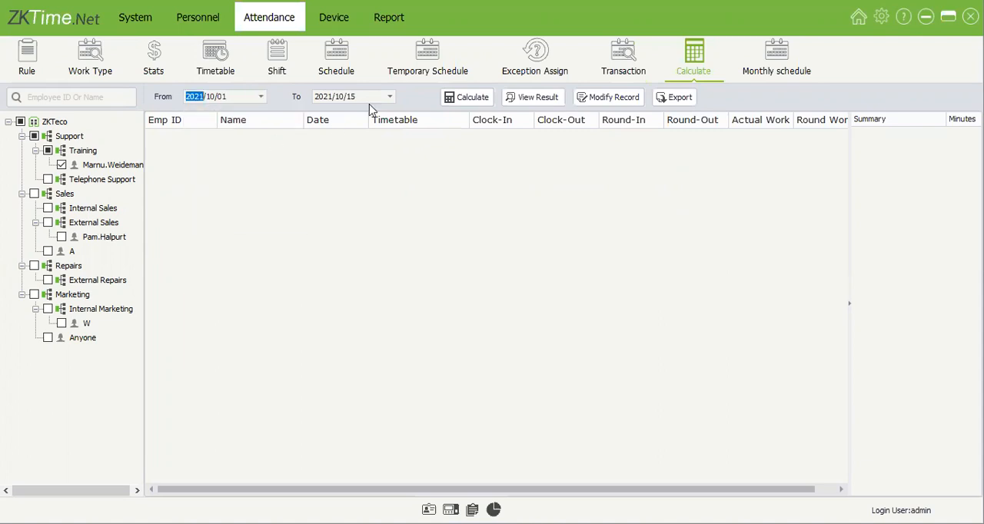
pyautogui.click(480, 101)
pyautogui.moveTo(479, 489); pyautogui.dragTo(545, 490)
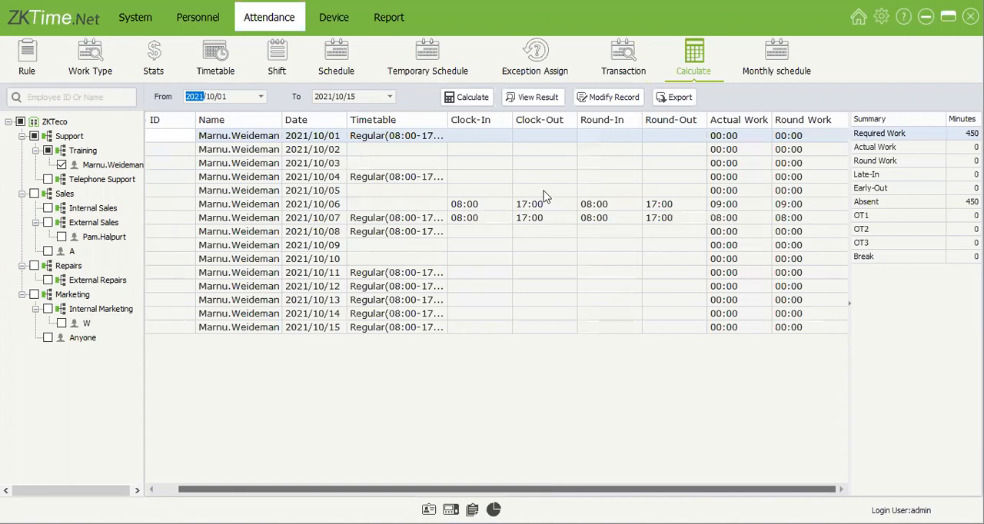
pyautogui.click(495, 205)
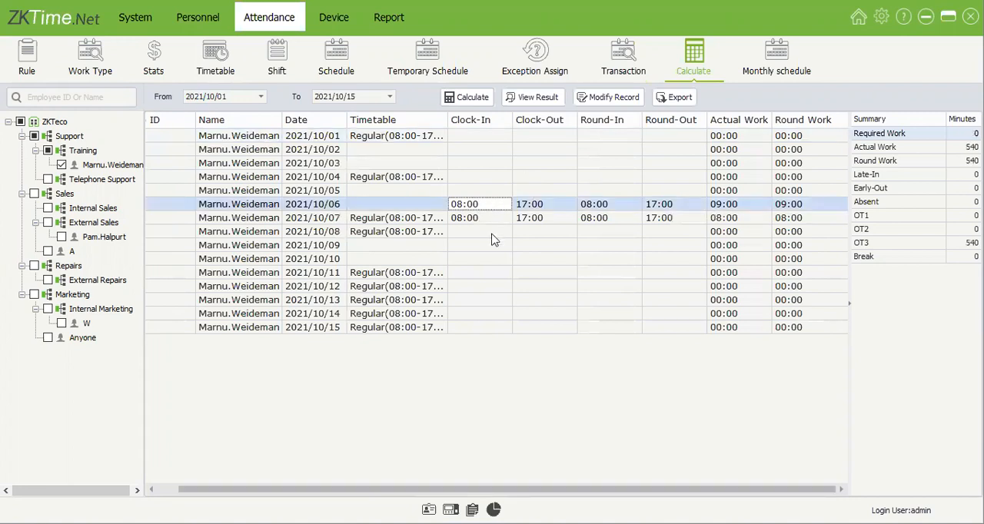
# Step: Add a manual Check In punch at 08:00 on 2021/10/14 for the Training employee and save it
pyautogui.click(476, 306)
pyautogui.click(480, 317)
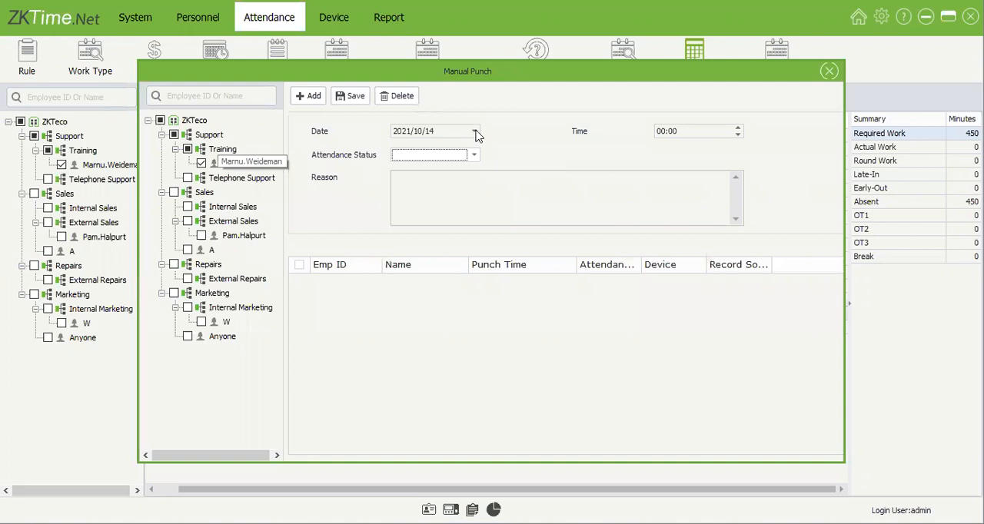
pyautogui.click(664, 132)
pyautogui.write('8')
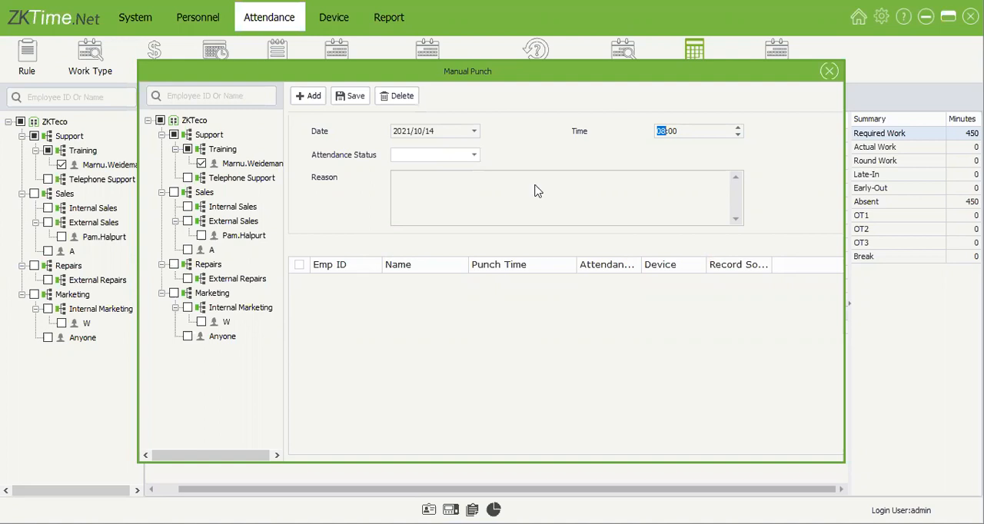
pyautogui.click(461, 155)
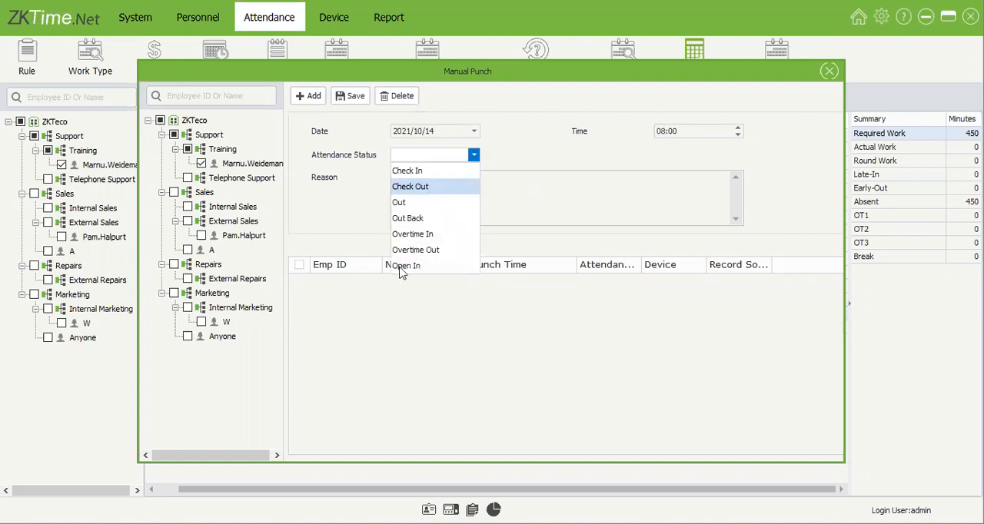
pyautogui.click(350, 98)
# Step: Add a manual Check Out punch at 17:00 on 2021/10/14 for the Training employee and save it
pyautogui.click(316, 95)
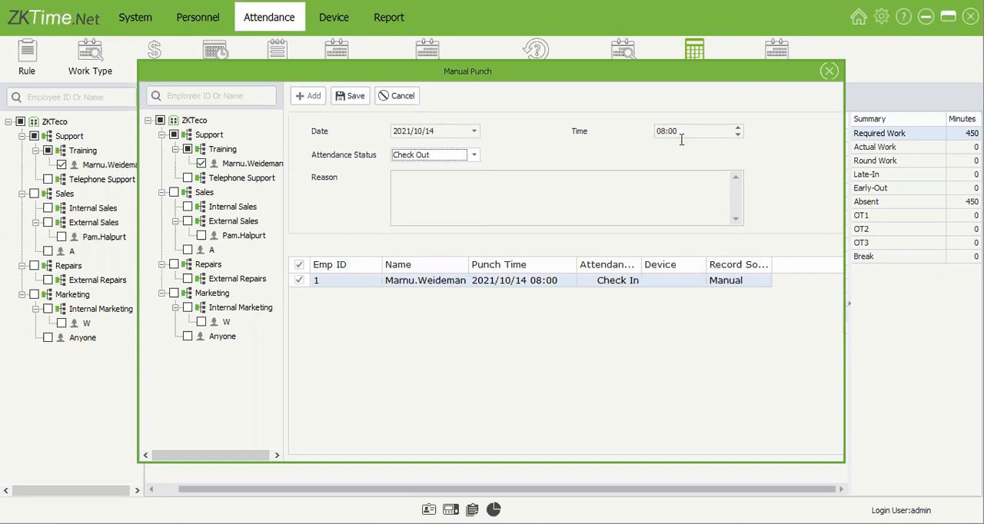
pyautogui.click(659, 131)
pyautogui.write('17')
pyautogui.click(358, 98)
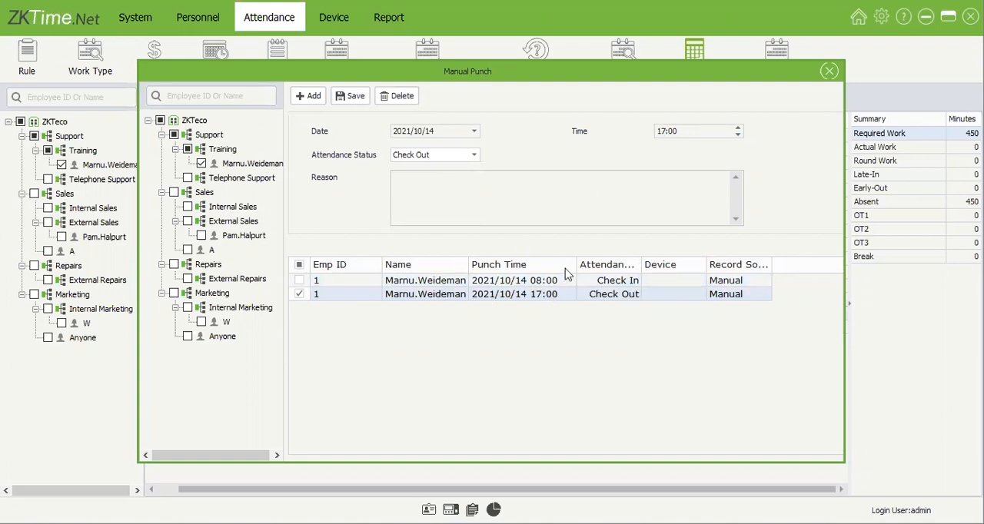
pyautogui.click(350, 97)
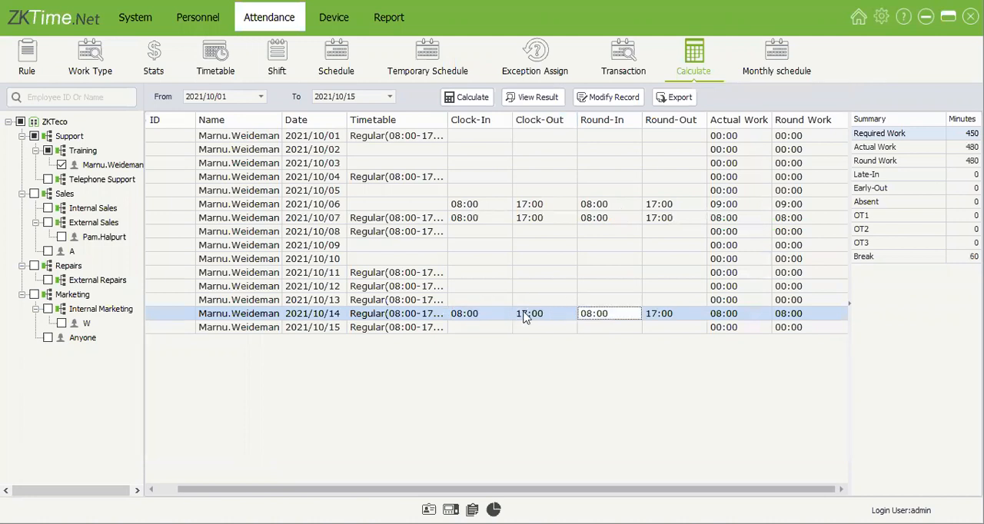
# Step: Compare the Training employee's attendance summaries for 2021/10/13 and 2021/10/14, checking required against actual work
pyautogui.click(485, 300)
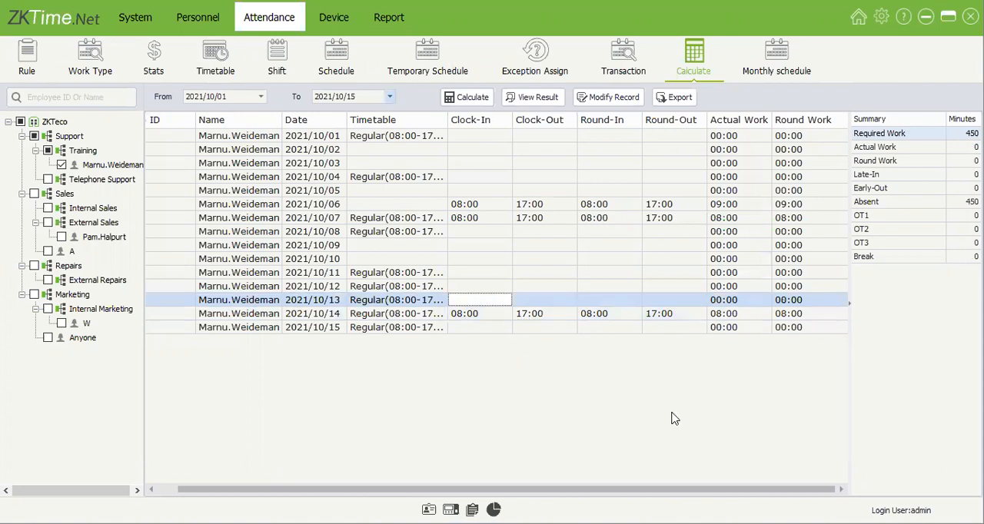
pyautogui.click(669, 313)
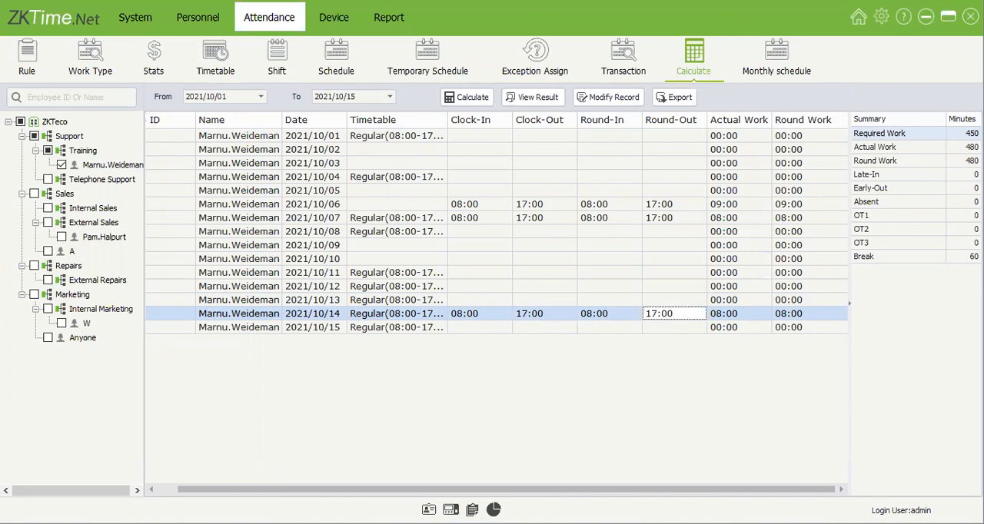
pyautogui.click(964, 134)
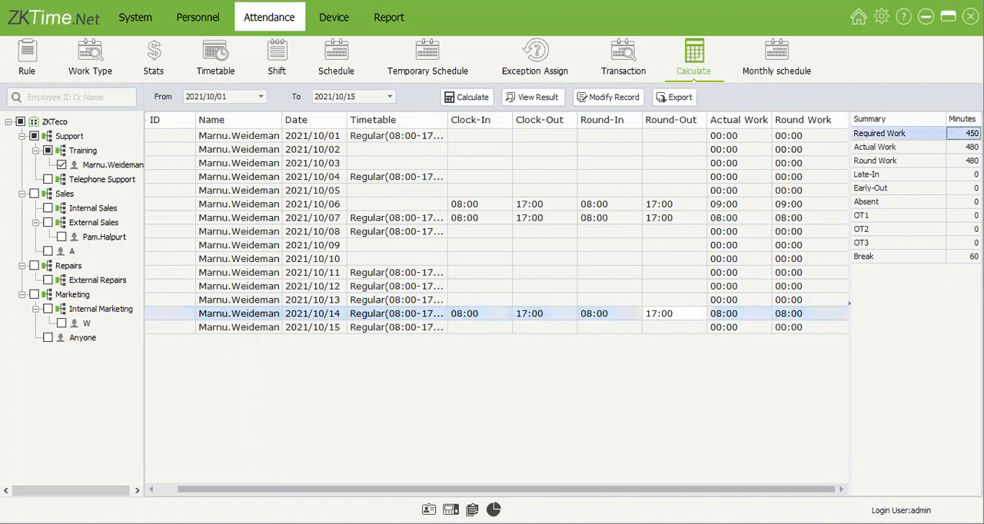
pyautogui.click(964, 147)
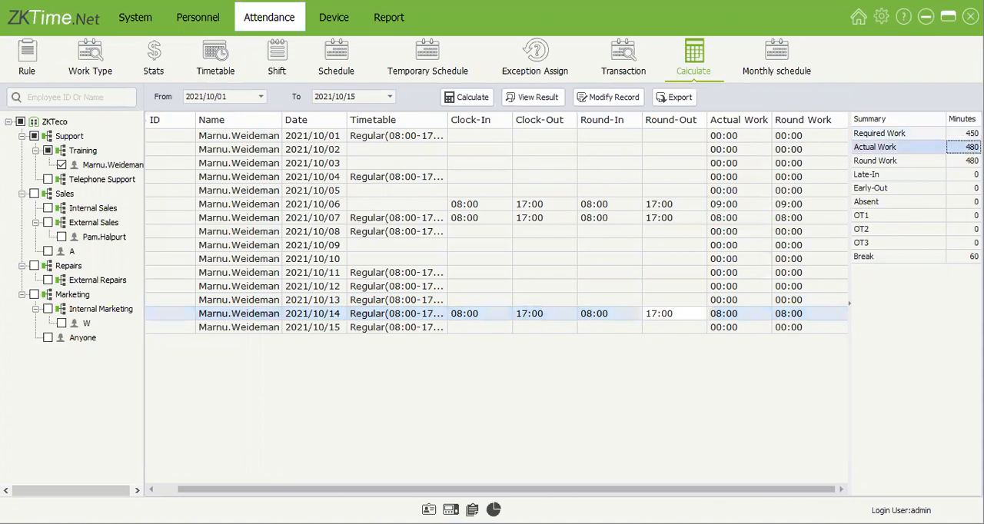
pyautogui.click(680, 310)
# Step: View the Training employee's October 2021 monthly schedule in the group view and in the single-employee calendar
pyautogui.click(754, 73)
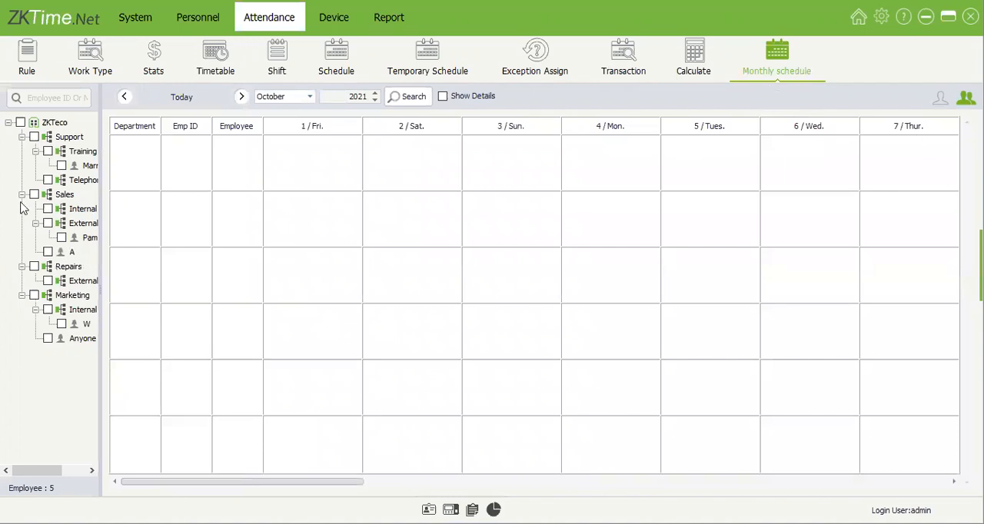
pyautogui.click(63, 168)
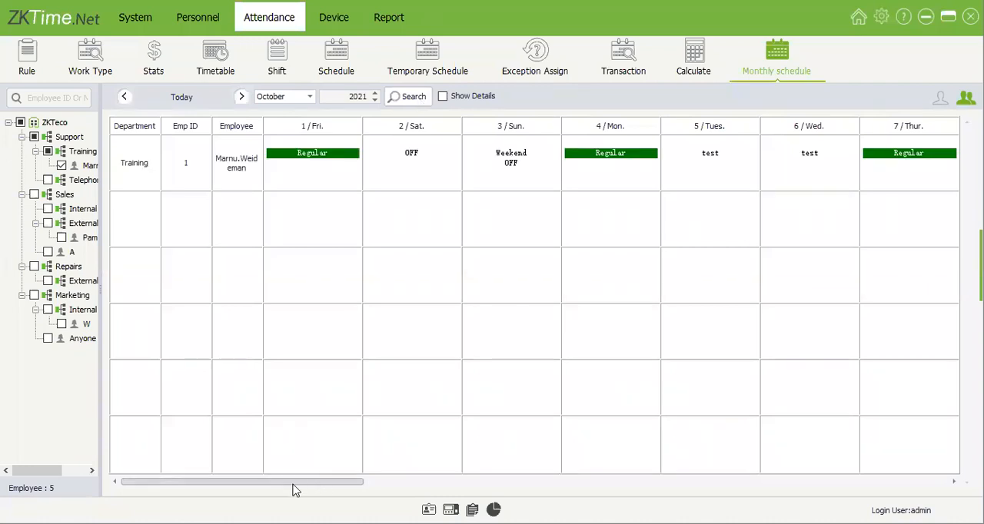
pyautogui.moveTo(303, 485); pyautogui.dragTo(577, 498)
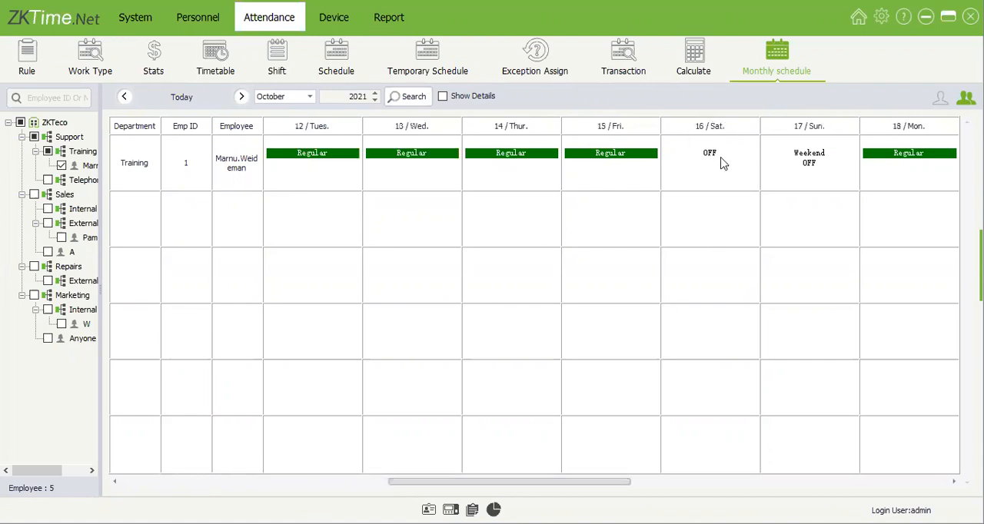
pyautogui.moveTo(813, 166)
pyautogui.moveTo(715, 157)
pyautogui.click(939, 101)
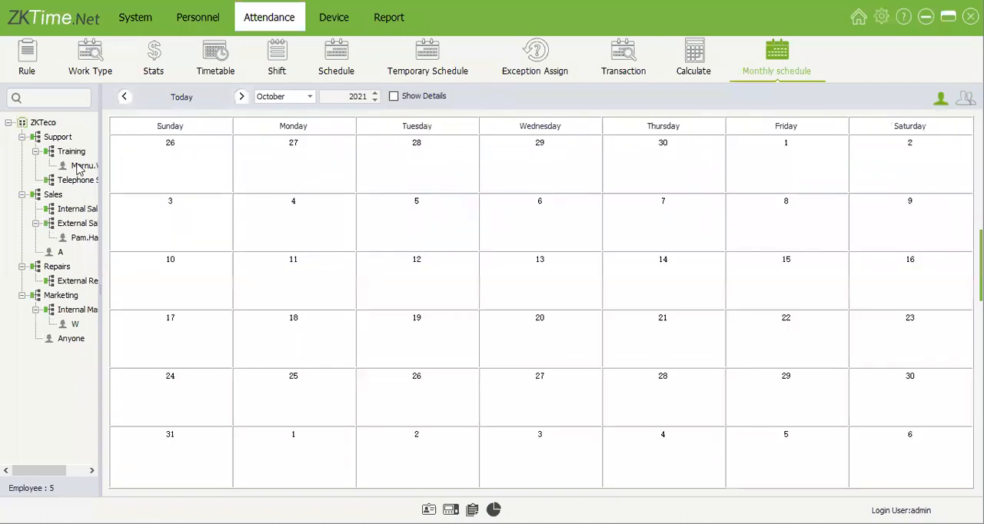
pyautogui.click(80, 168)
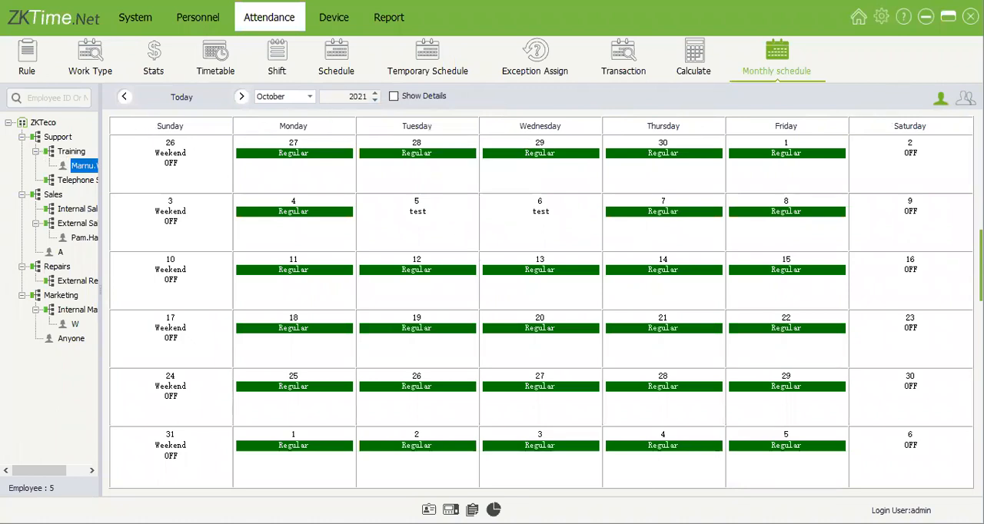
# Step: Search the October 2021 monthly schedule in the group view for the Training and External Sales employees
pyautogui.click(966, 98)
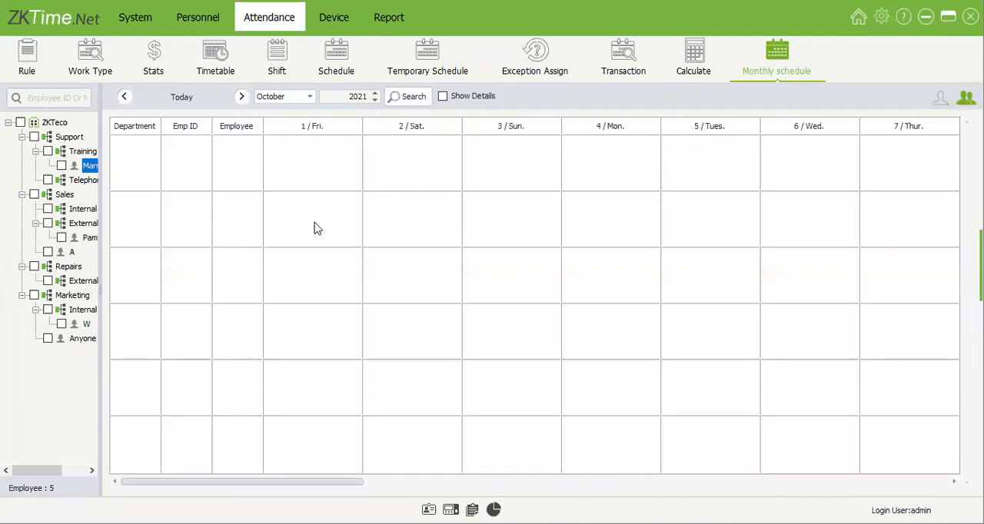
pyautogui.click(62, 165)
pyautogui.click(61, 237)
pyautogui.click(388, 99)
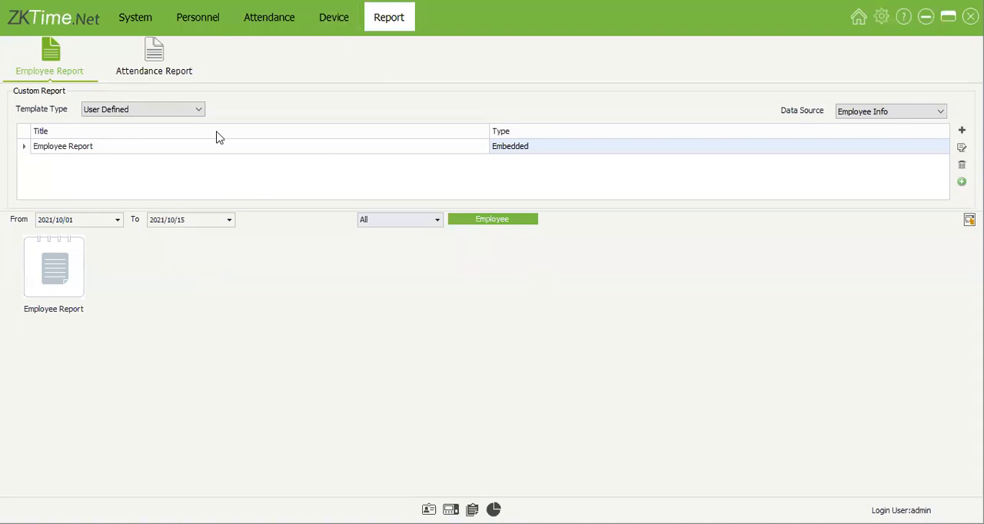
# Step: Preview the Monthly Statement attendance report for 2021/10/01 to 2021/10/15 and look through the employees' pages
pyautogui.click(162, 77)
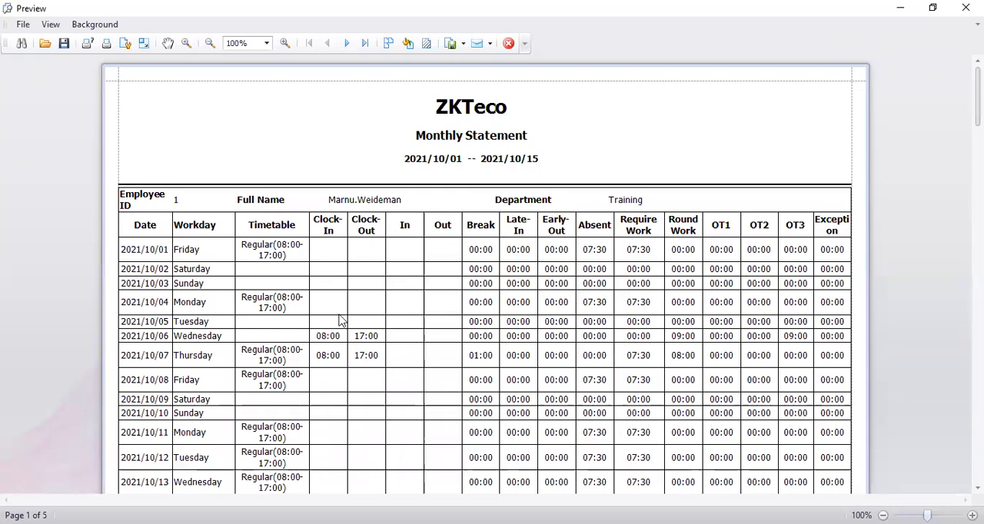
pyautogui.scroll(-5, 367, 219)
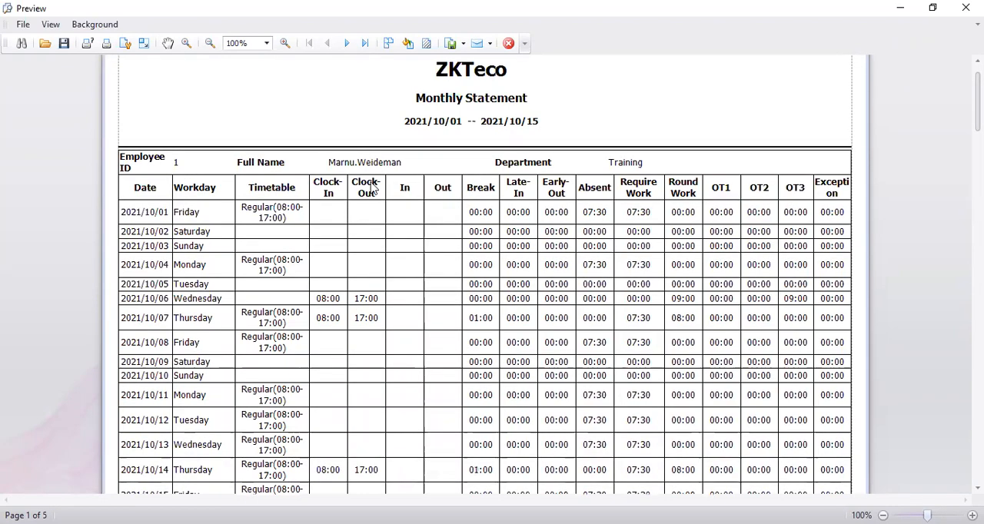
pyautogui.scroll(-6, 369, 222)
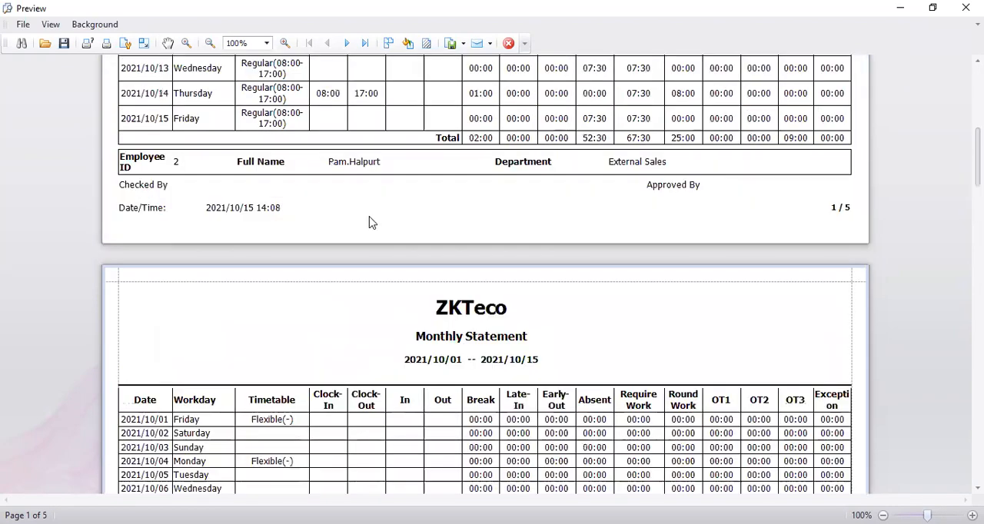
pyautogui.scroll(-6, 369, 223)
pyautogui.scroll(-4, 368, 223)
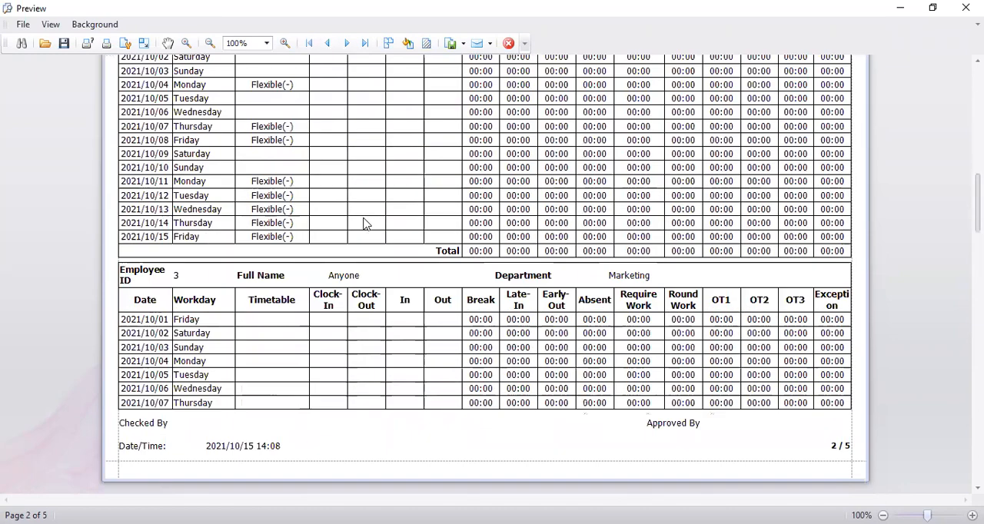
pyautogui.scroll(-8, 366, 225)
pyautogui.scroll(-6, 365, 234)
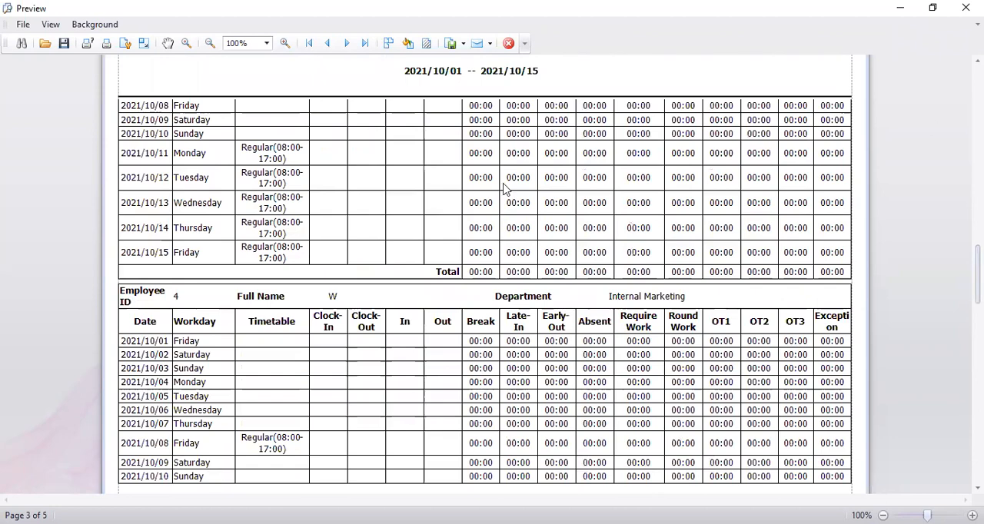
pyautogui.scroll(20, 499, 356)
pyautogui.scroll(-2, 501, 341)
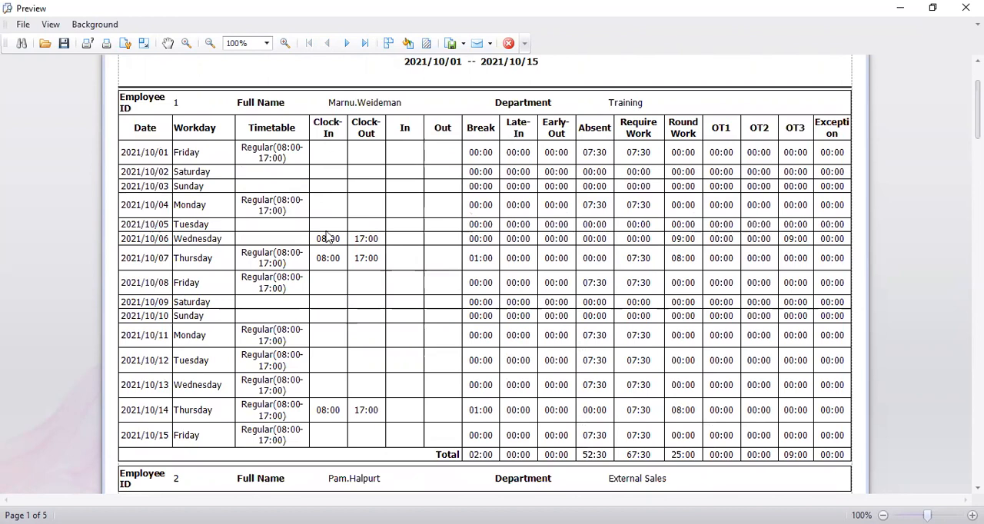
# Step: Examine the Training employee's break, required work, round work and absent times in the Monthly Statement
pyautogui.click(496, 420)
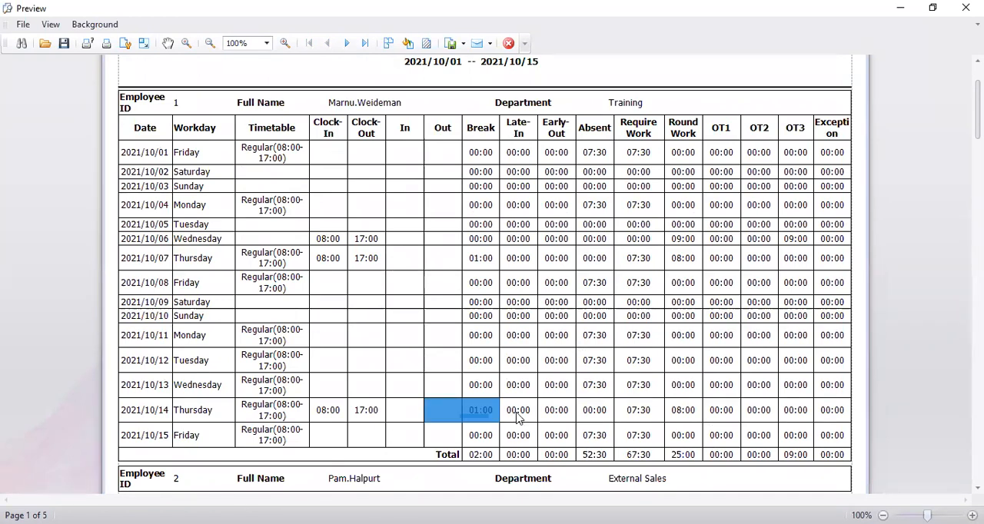
pyautogui.click(506, 412)
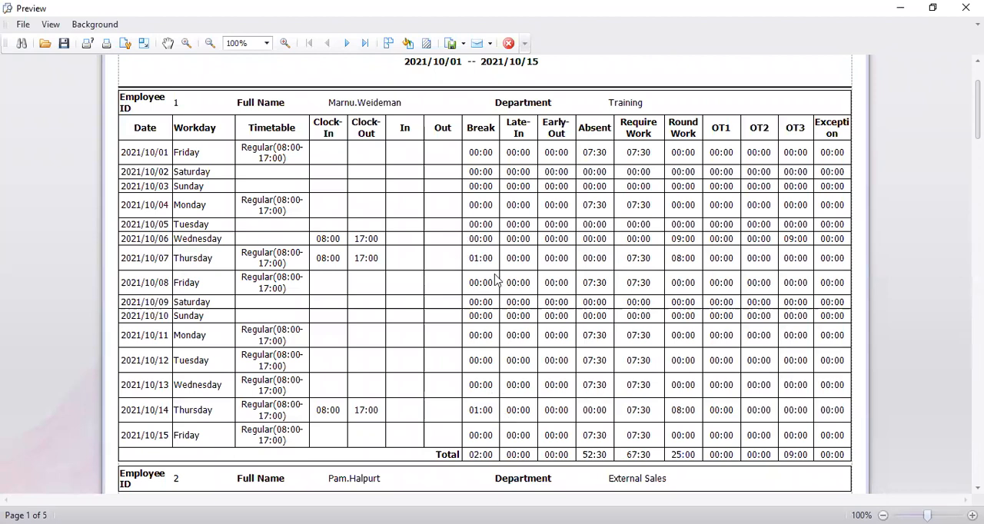
pyautogui.moveTo(460, 253); pyautogui.dragTo(494, 265)
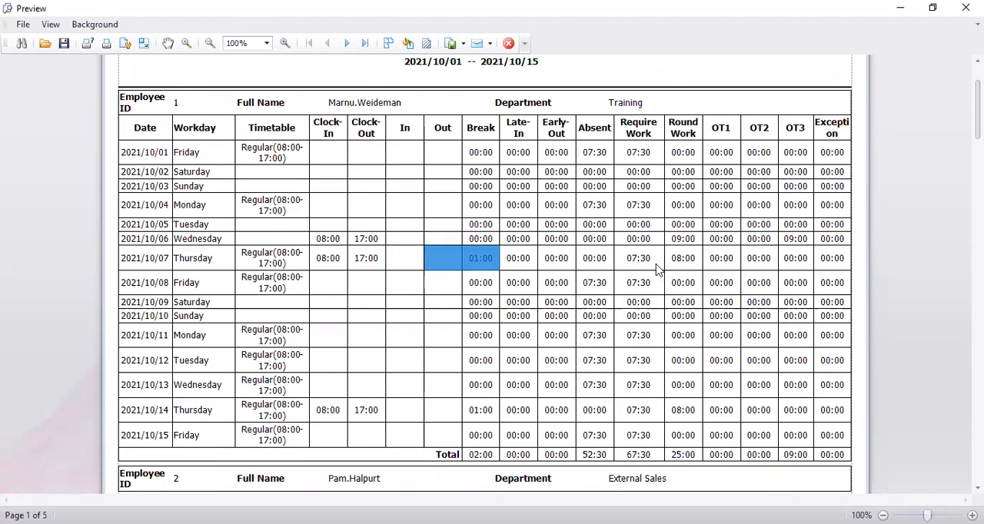
pyautogui.click(640, 261)
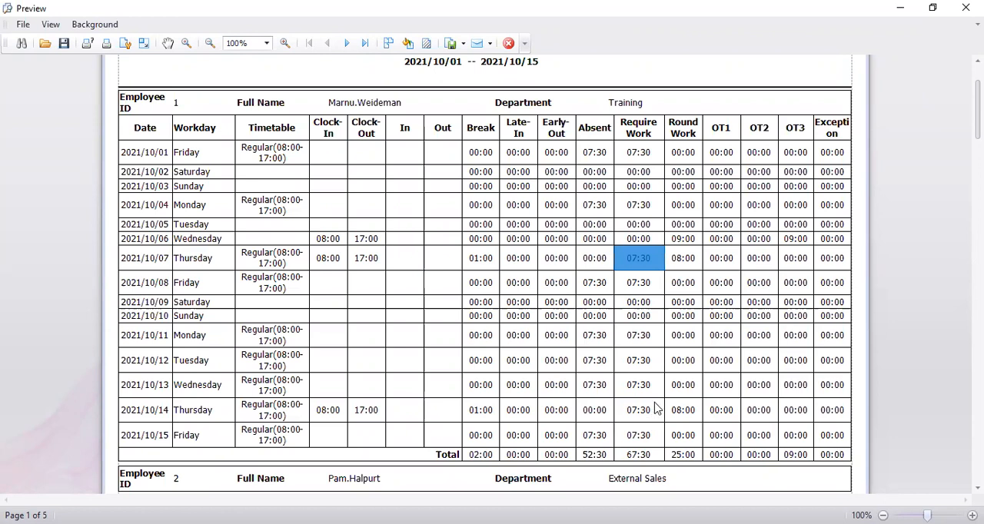
pyautogui.press('Right')
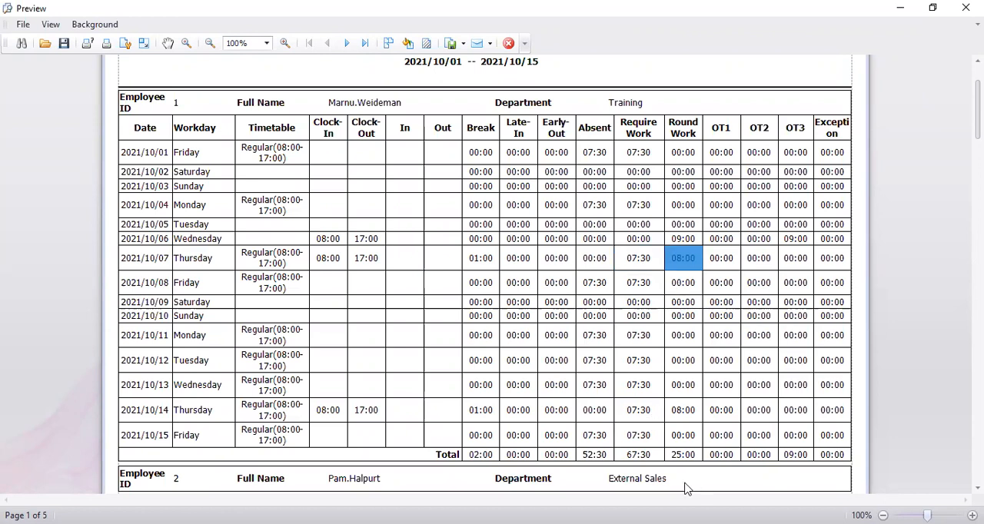
pyautogui.click(735, 493)
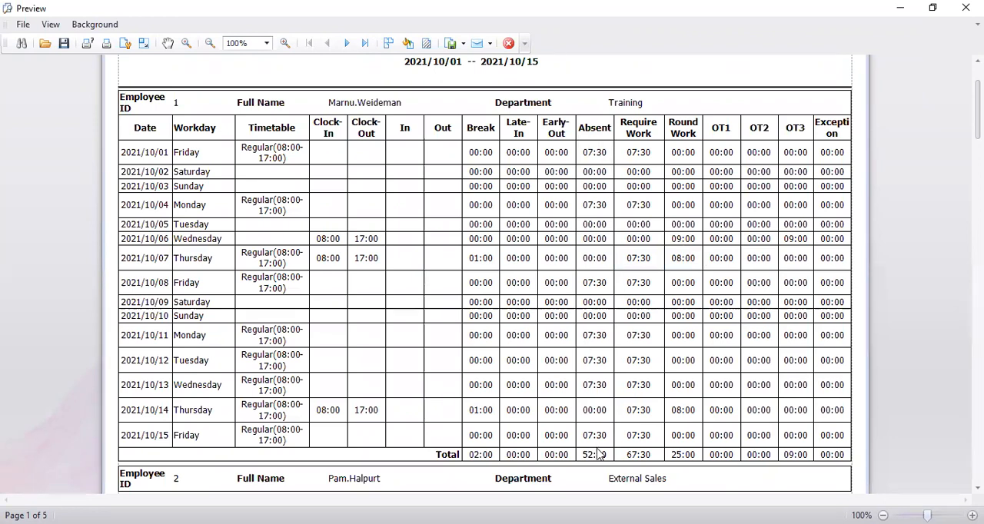
pyautogui.click(584, 340)
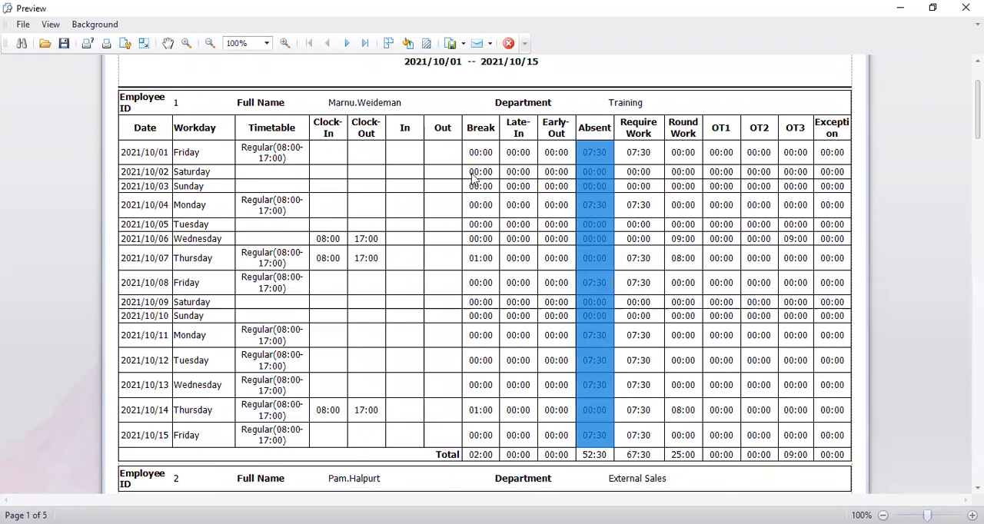
pyautogui.scroll(3, 513, 173)
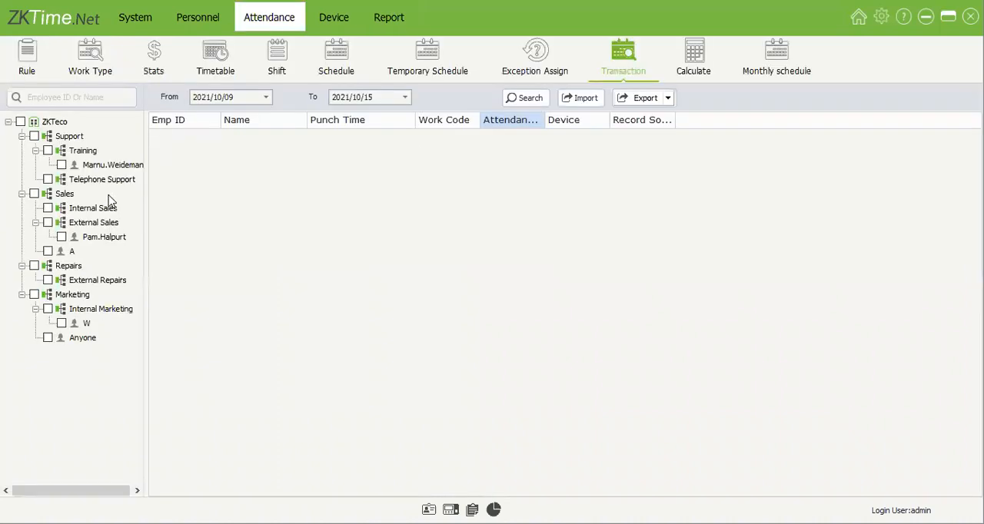
# Step: Search all employees' transactions from 2021/10/11 to 2021/10/15, and open the start date choice for the attendance calculation
pyautogui.click(21, 122)
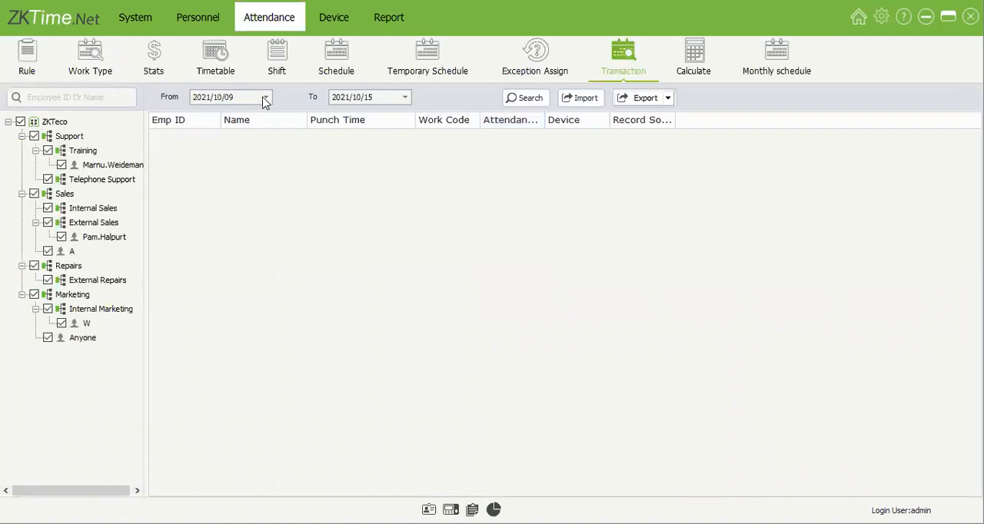
pyautogui.click(227, 160)
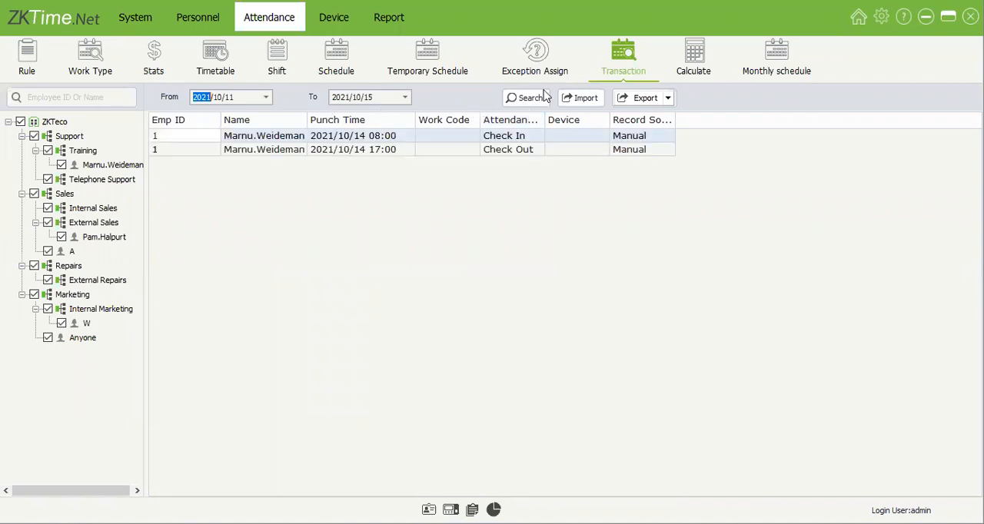
pyautogui.click(695, 61)
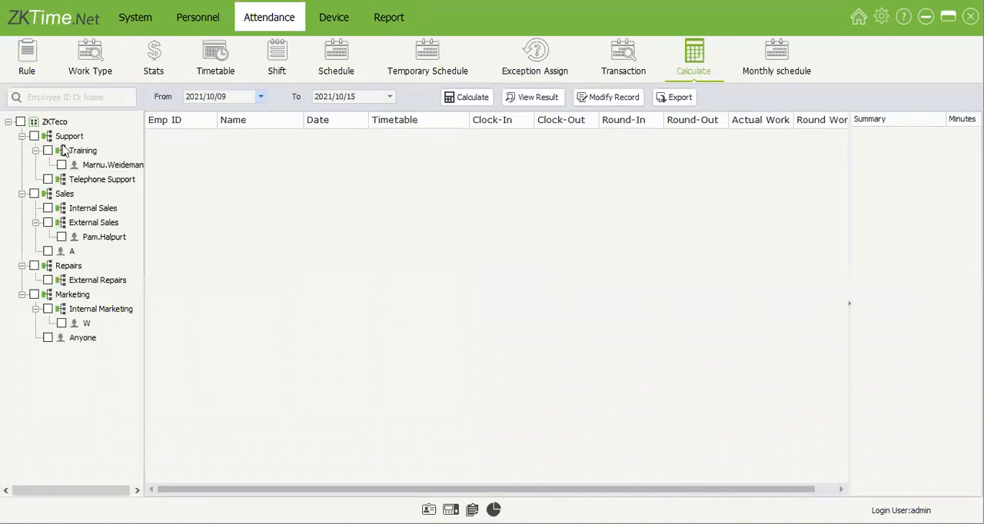
pyautogui.click(260, 96)
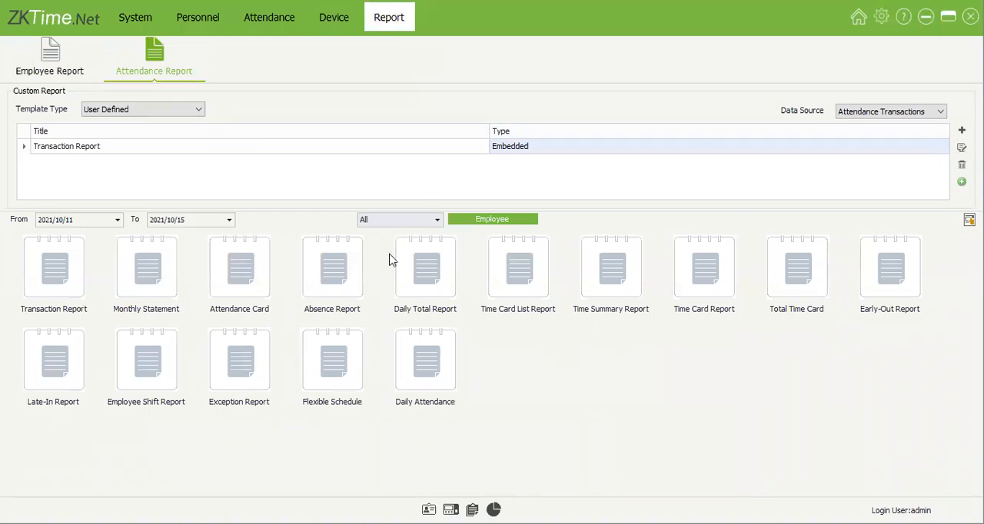
# Step: Preview the Monthly Statement for only the Training employee from 2021/10/11 to 2021/10/15, and examine the Thursday round work time
pyautogui.click(494, 223)
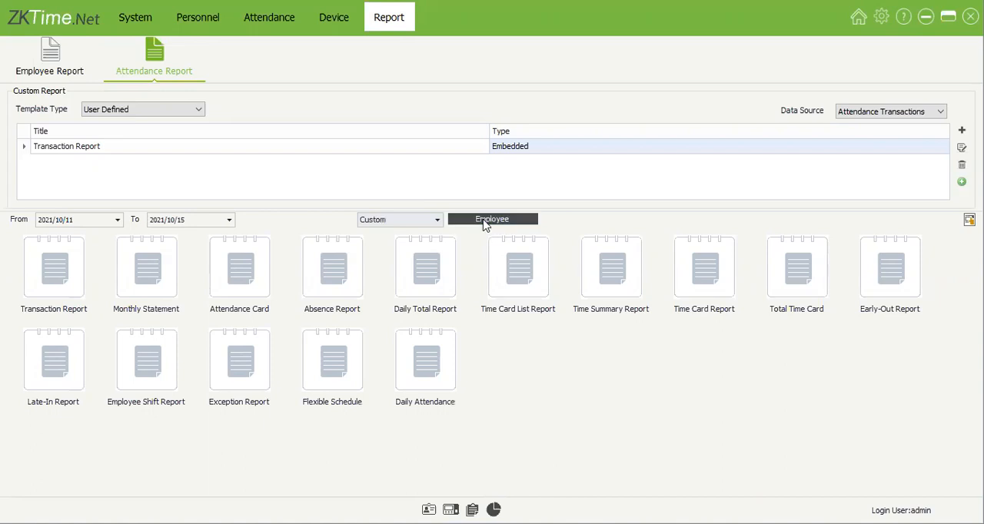
pyautogui.click(421, 393)
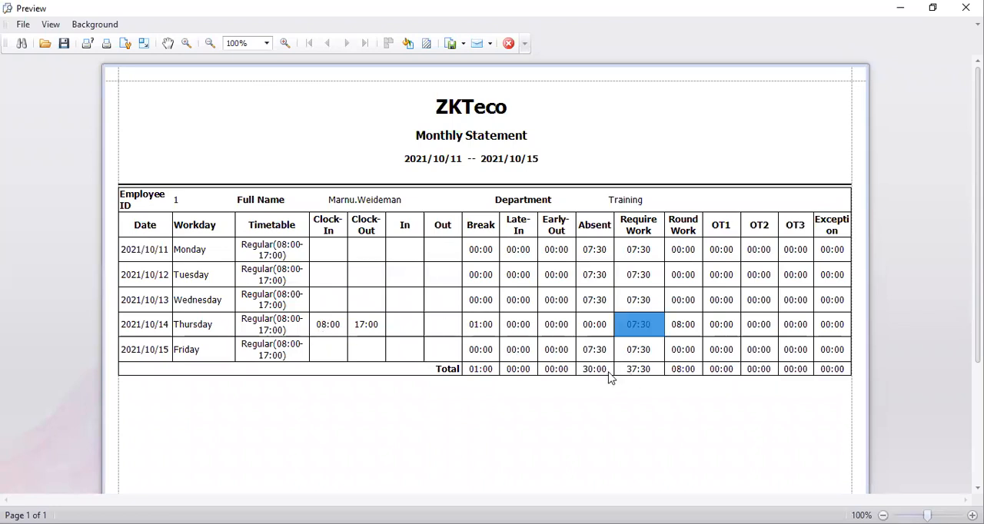
pyautogui.click(687, 329)
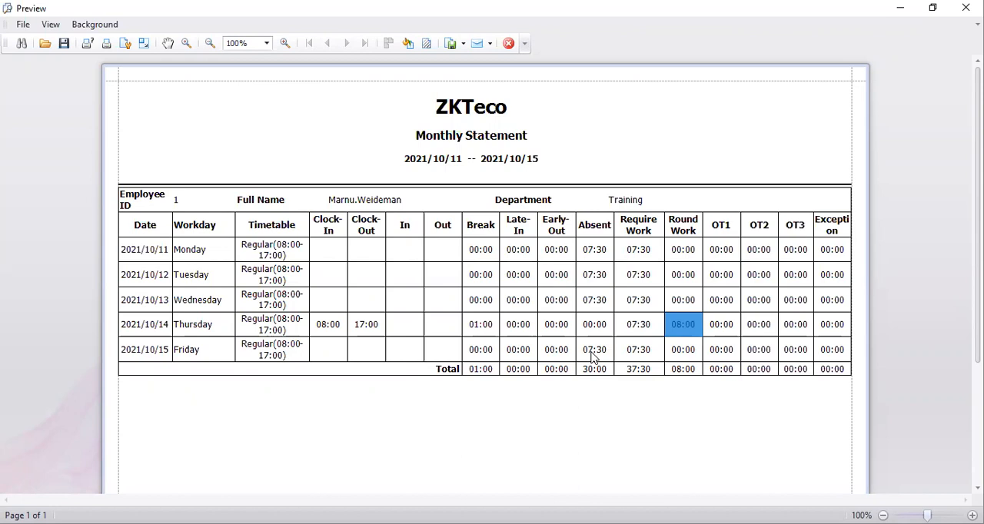
# Step: Examine the Monthly Statement's daily times and totals, the Checked By and Approved By fields, and the report's date and time
pyautogui.scroll(-5, 598, 359)
pyautogui.scroll(-1, 623, 358)
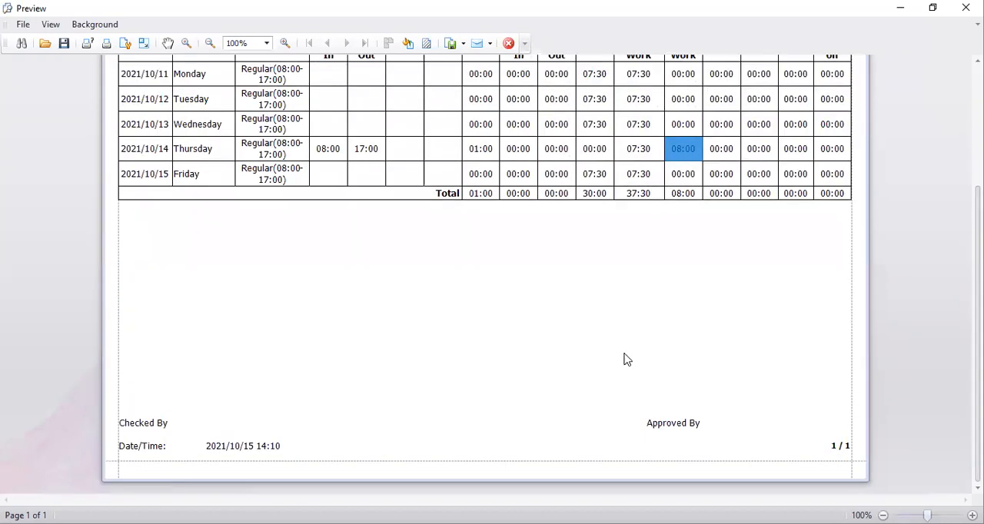
pyautogui.scroll(5, 588, 346)
pyautogui.scroll(1, 588, 346)
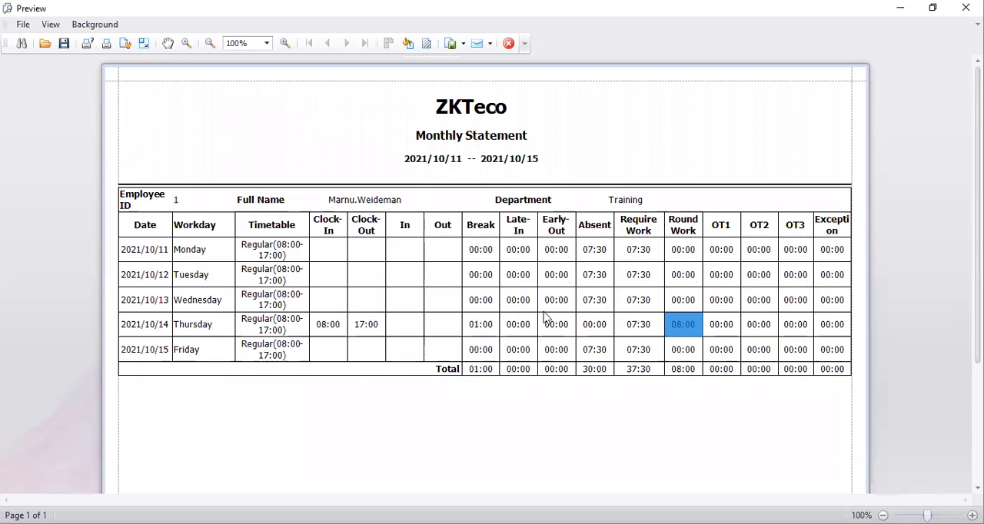
pyautogui.scroll(-6, 550, 361)
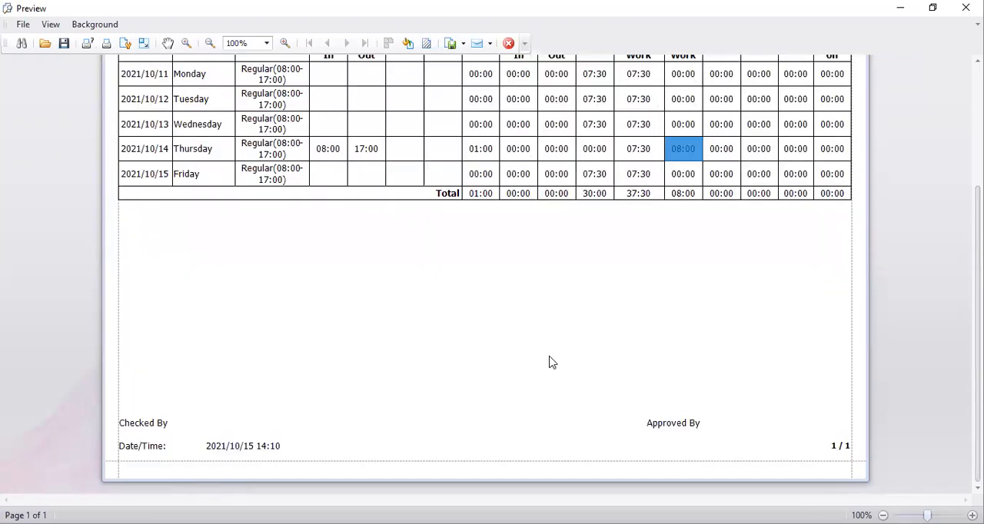
pyautogui.click(756, 430)
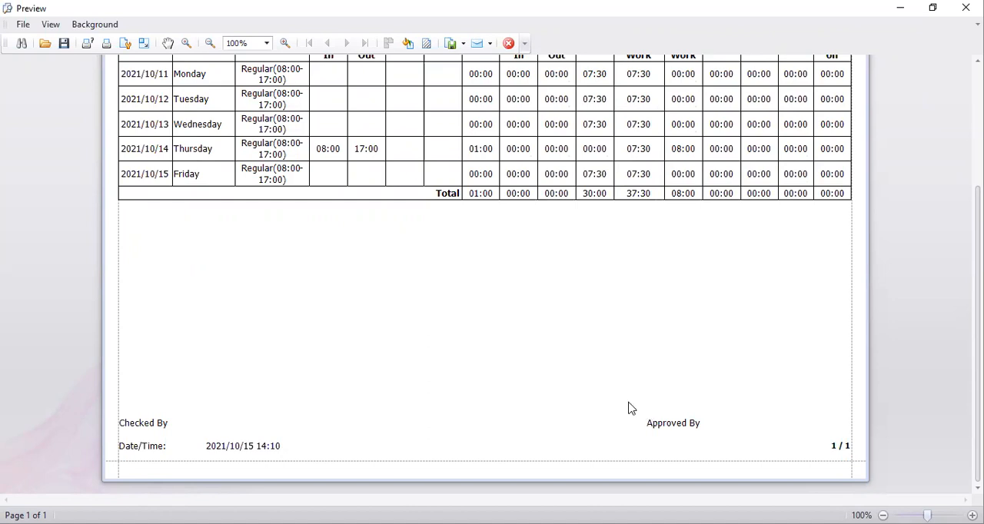
pyautogui.scroll(3, 704, 367)
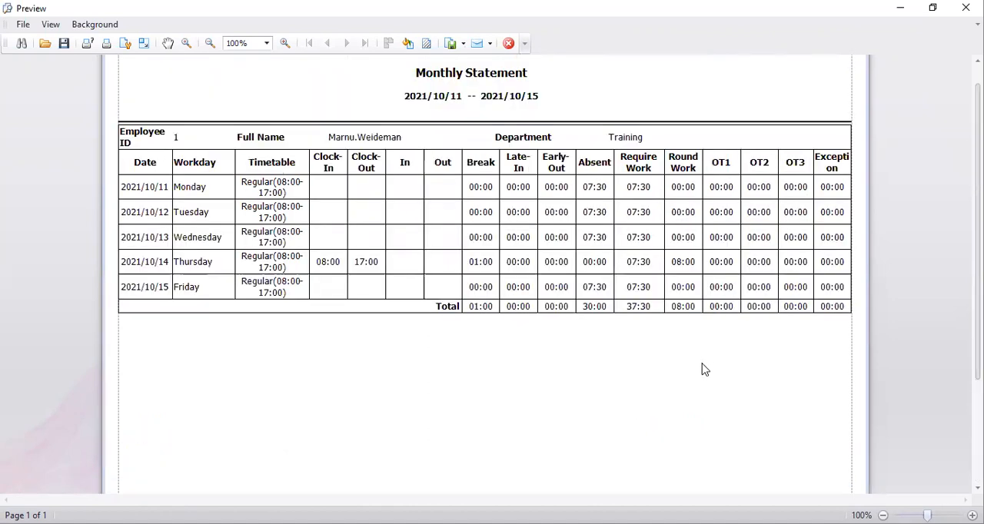
pyautogui.scroll(-3, 339, 427)
pyautogui.click(290, 477)
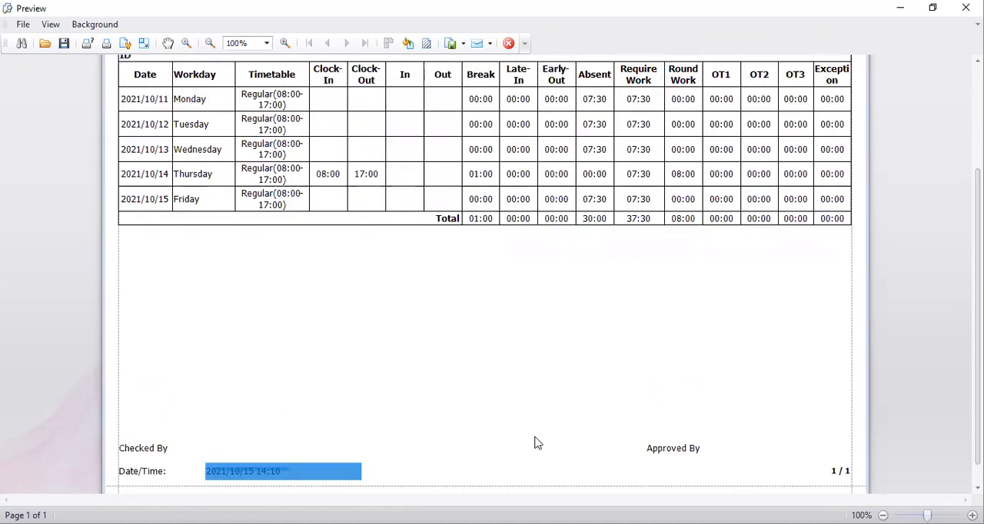
pyautogui.scroll(3, 538, 443)
pyautogui.scroll(1, 704, 326)
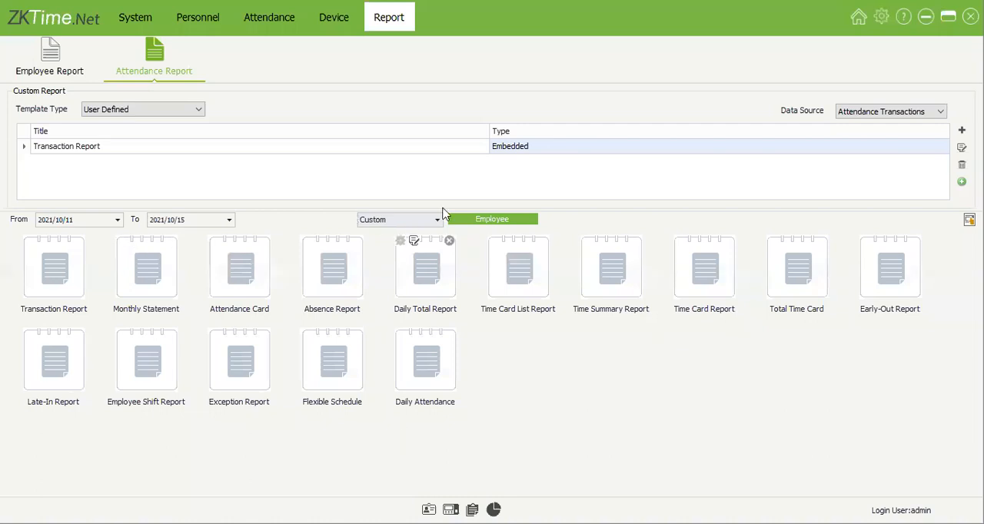
# Step: Switch to the report designer with a new blank report
pyautogui.click(54, 264)
pyautogui.hotkey('alt', 'Tab')
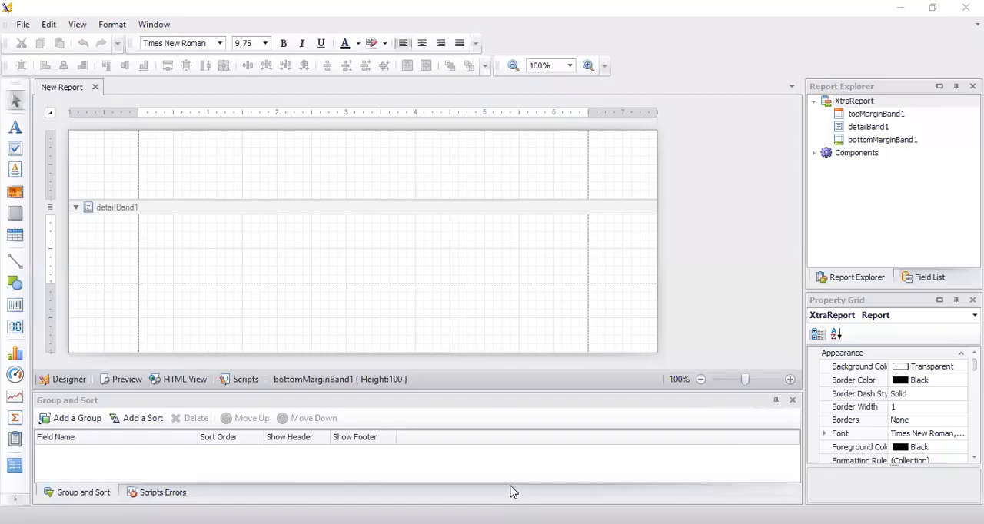